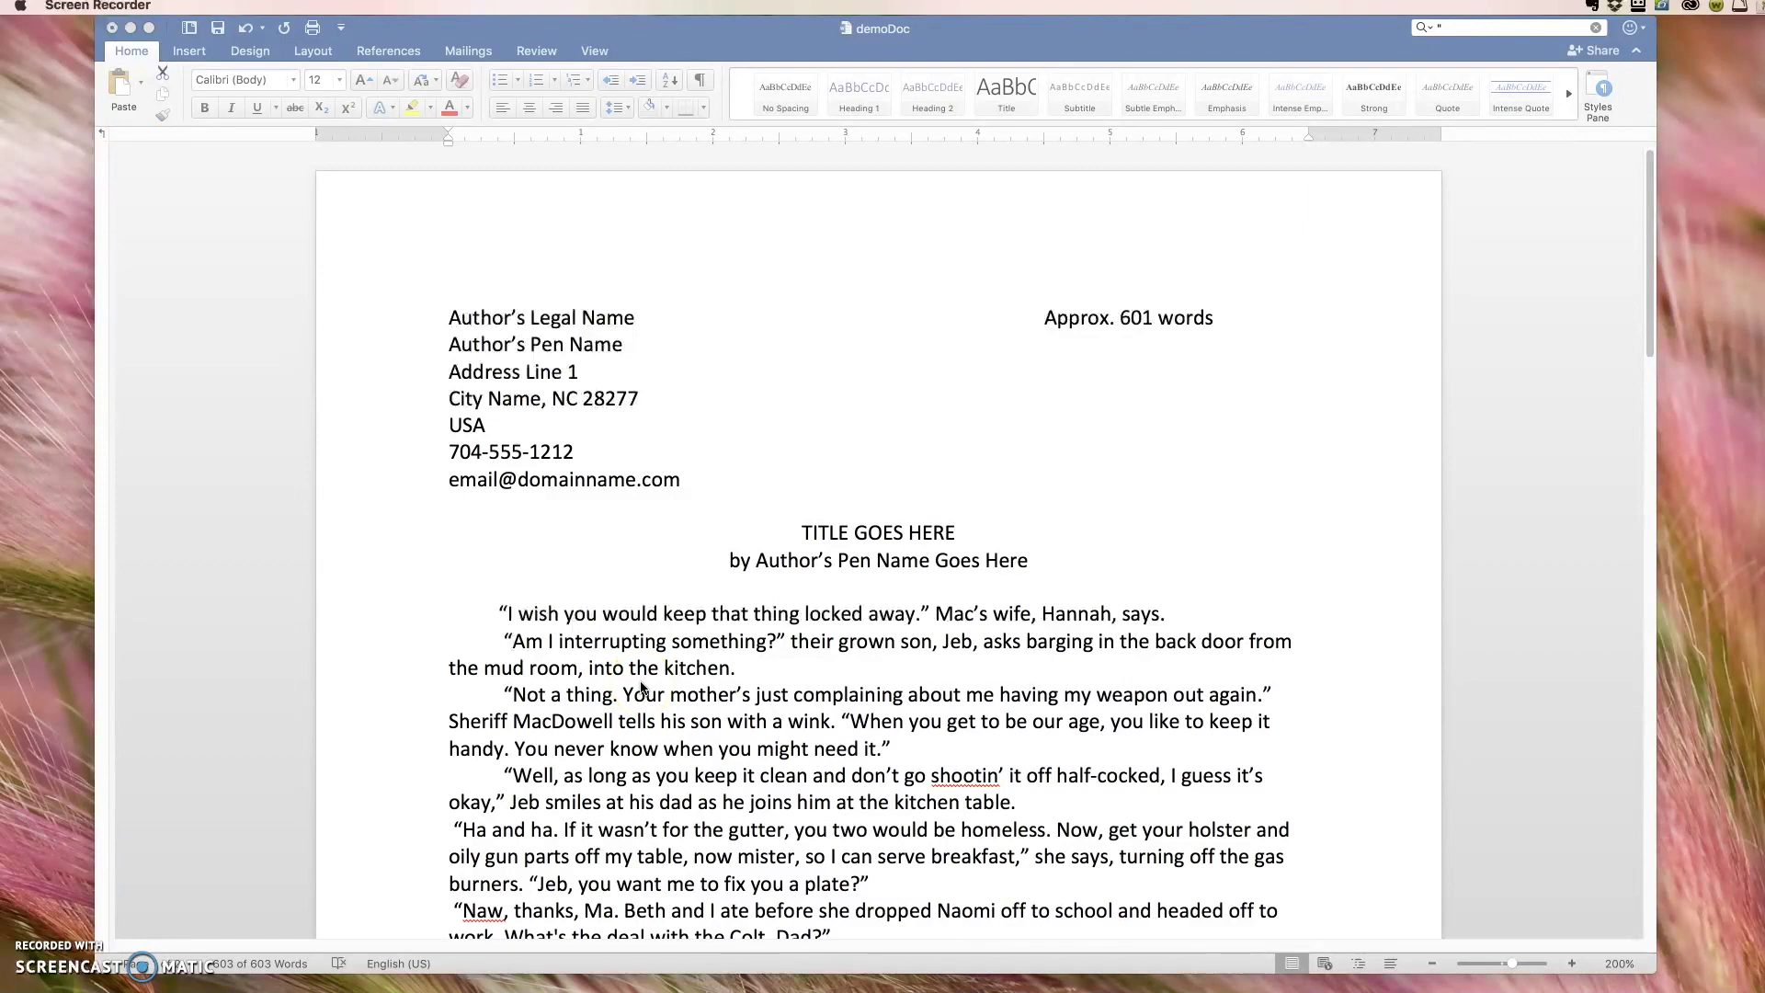
Step: Format the entire document in Times New Roman, size 12
click(662, 657)
key(super+a)
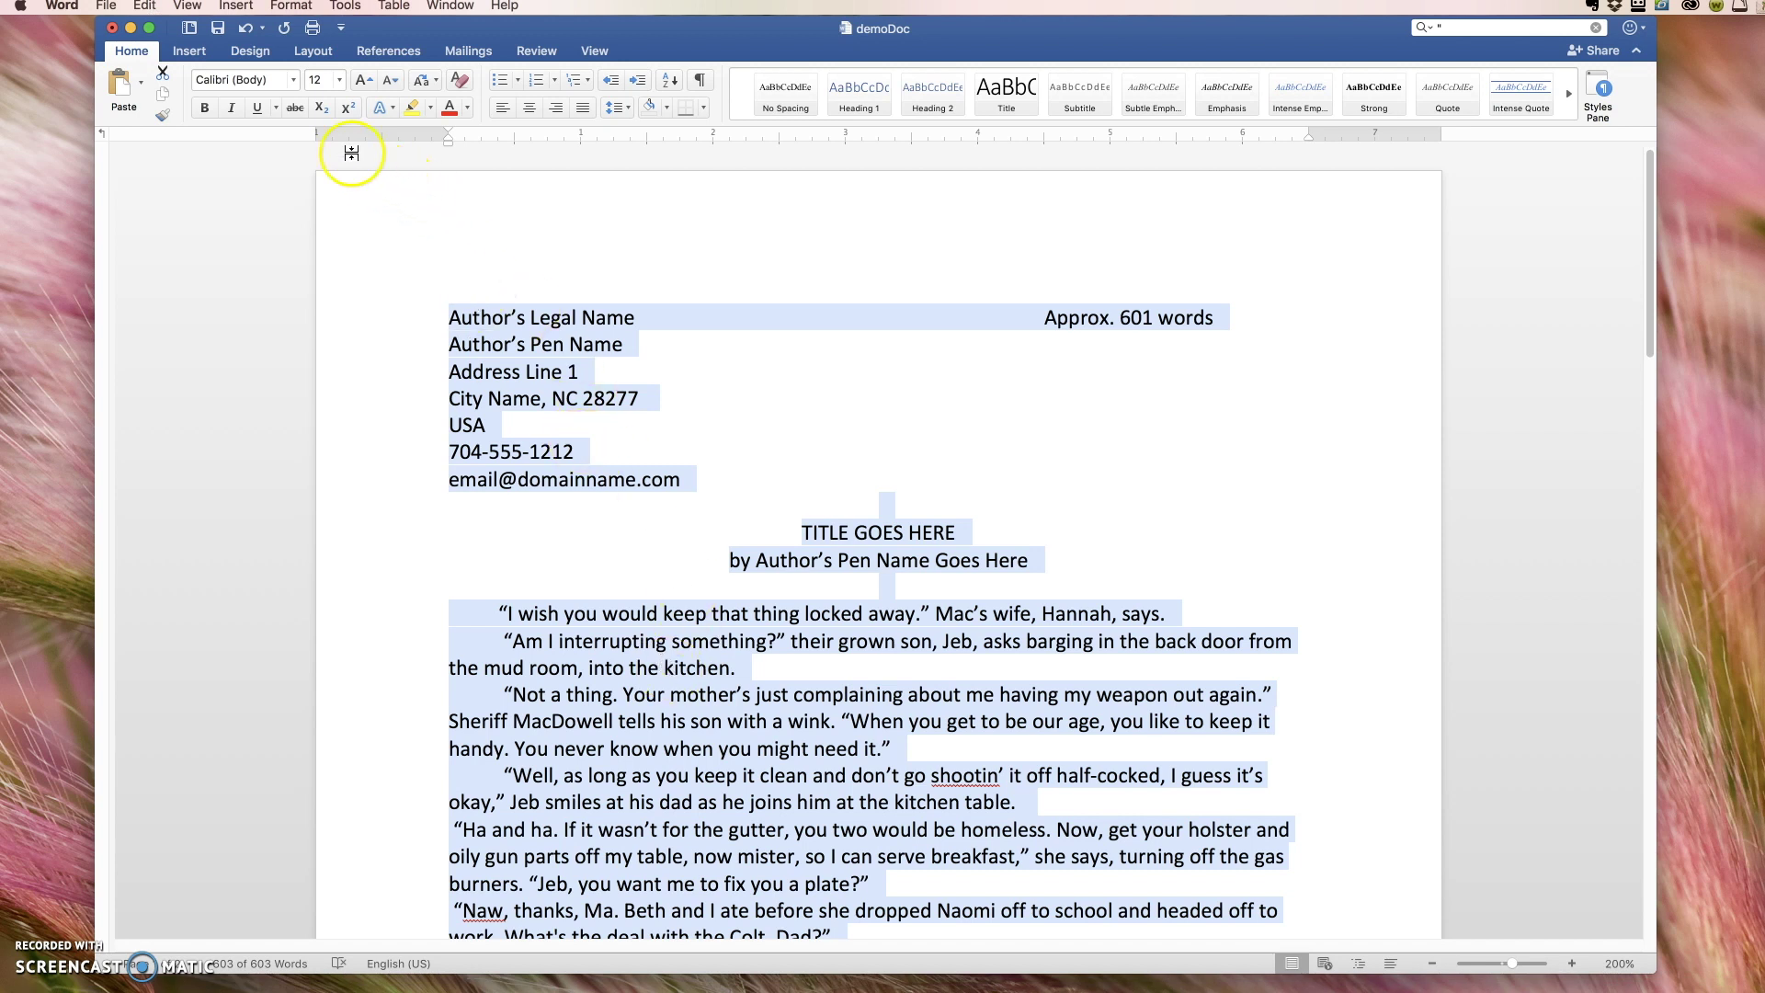
click(293, 80)
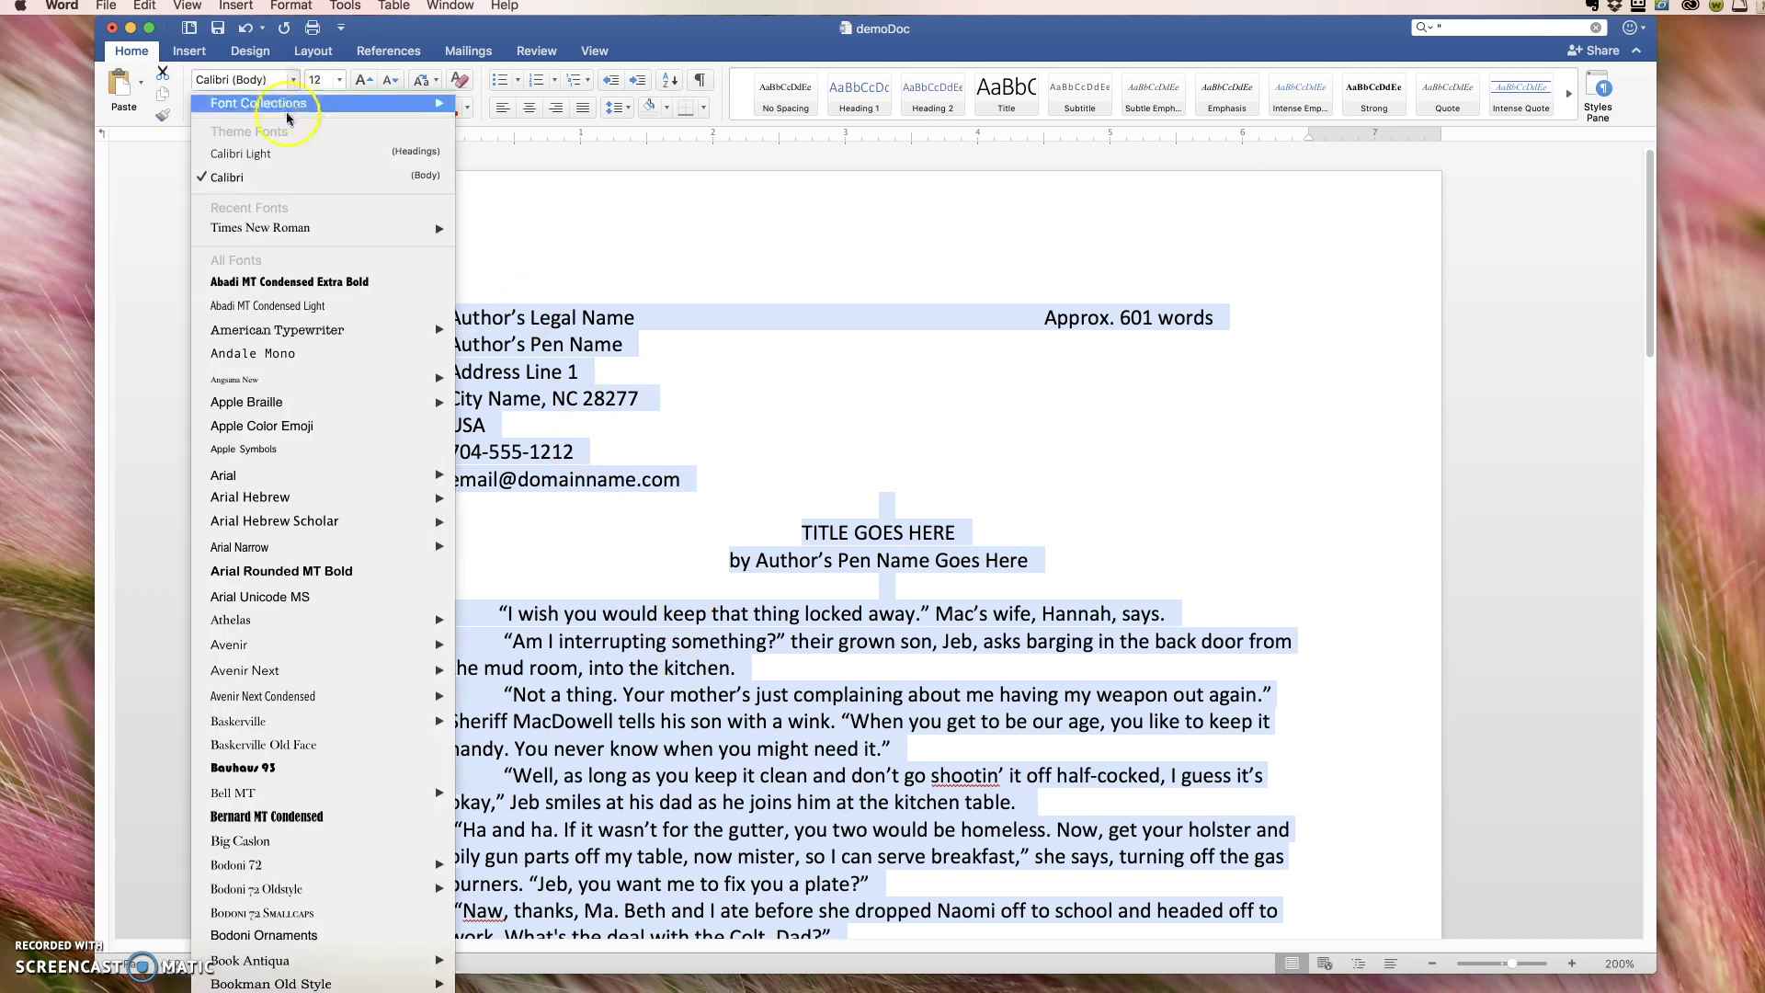
mouse_move(300, 227)
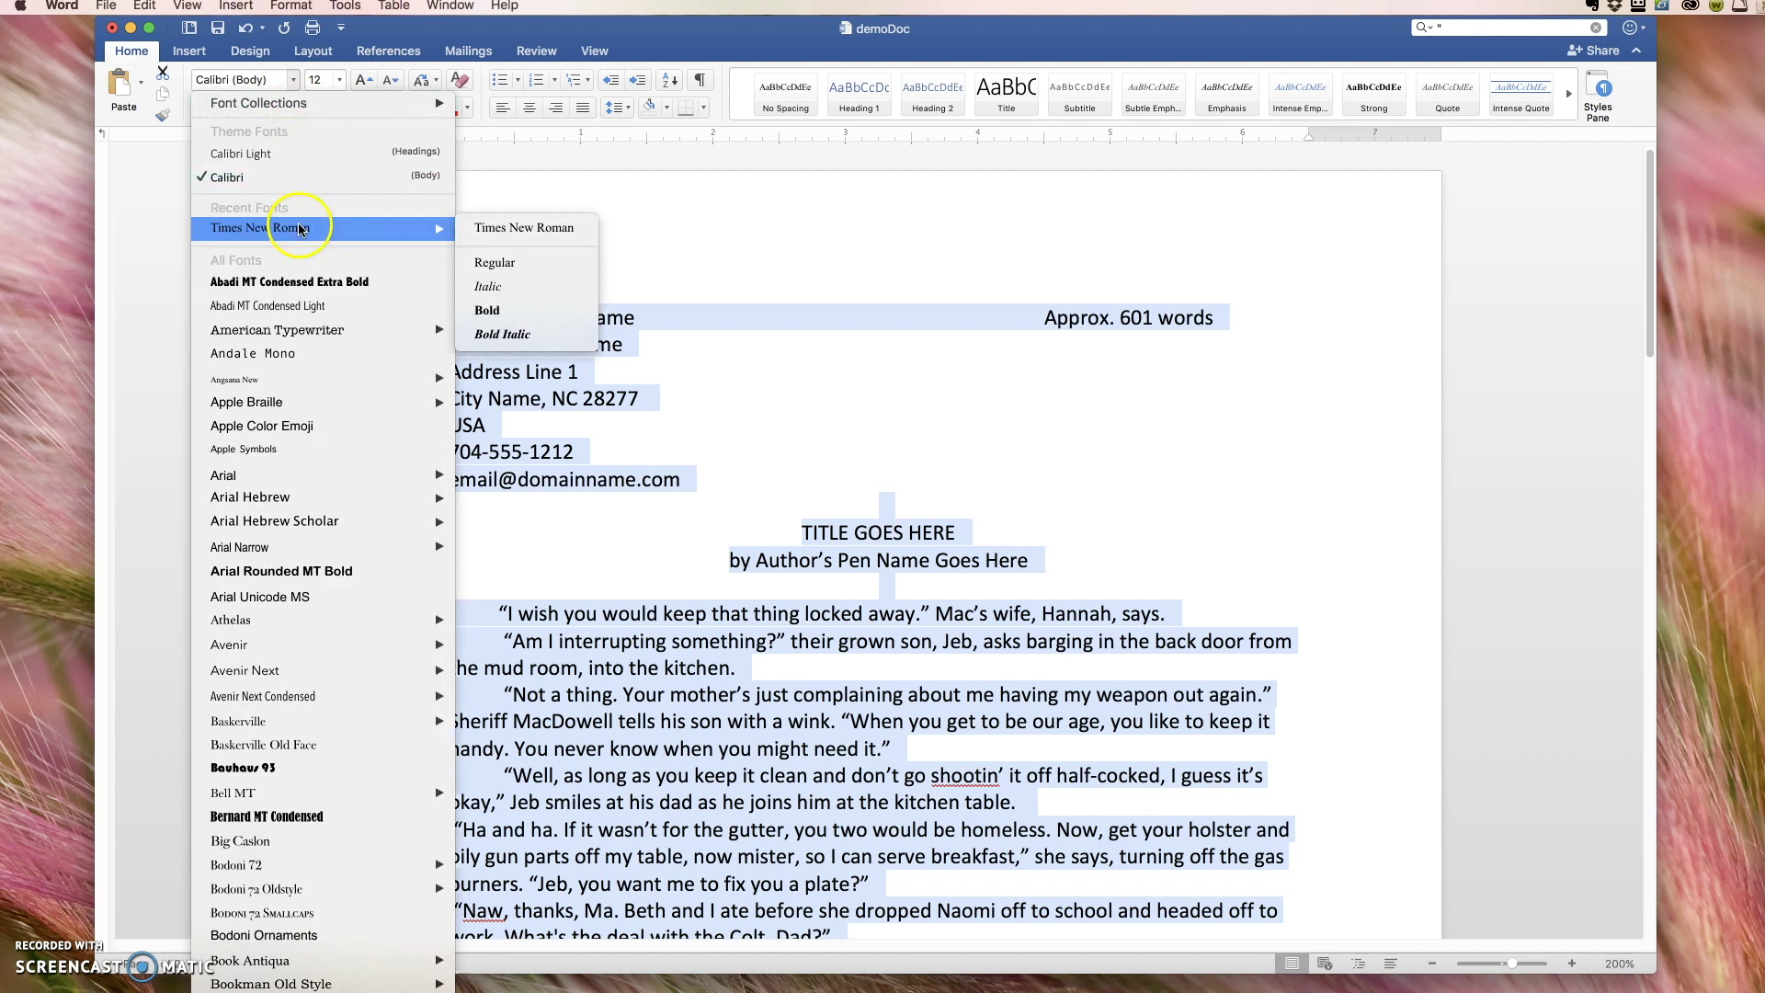
click(508, 230)
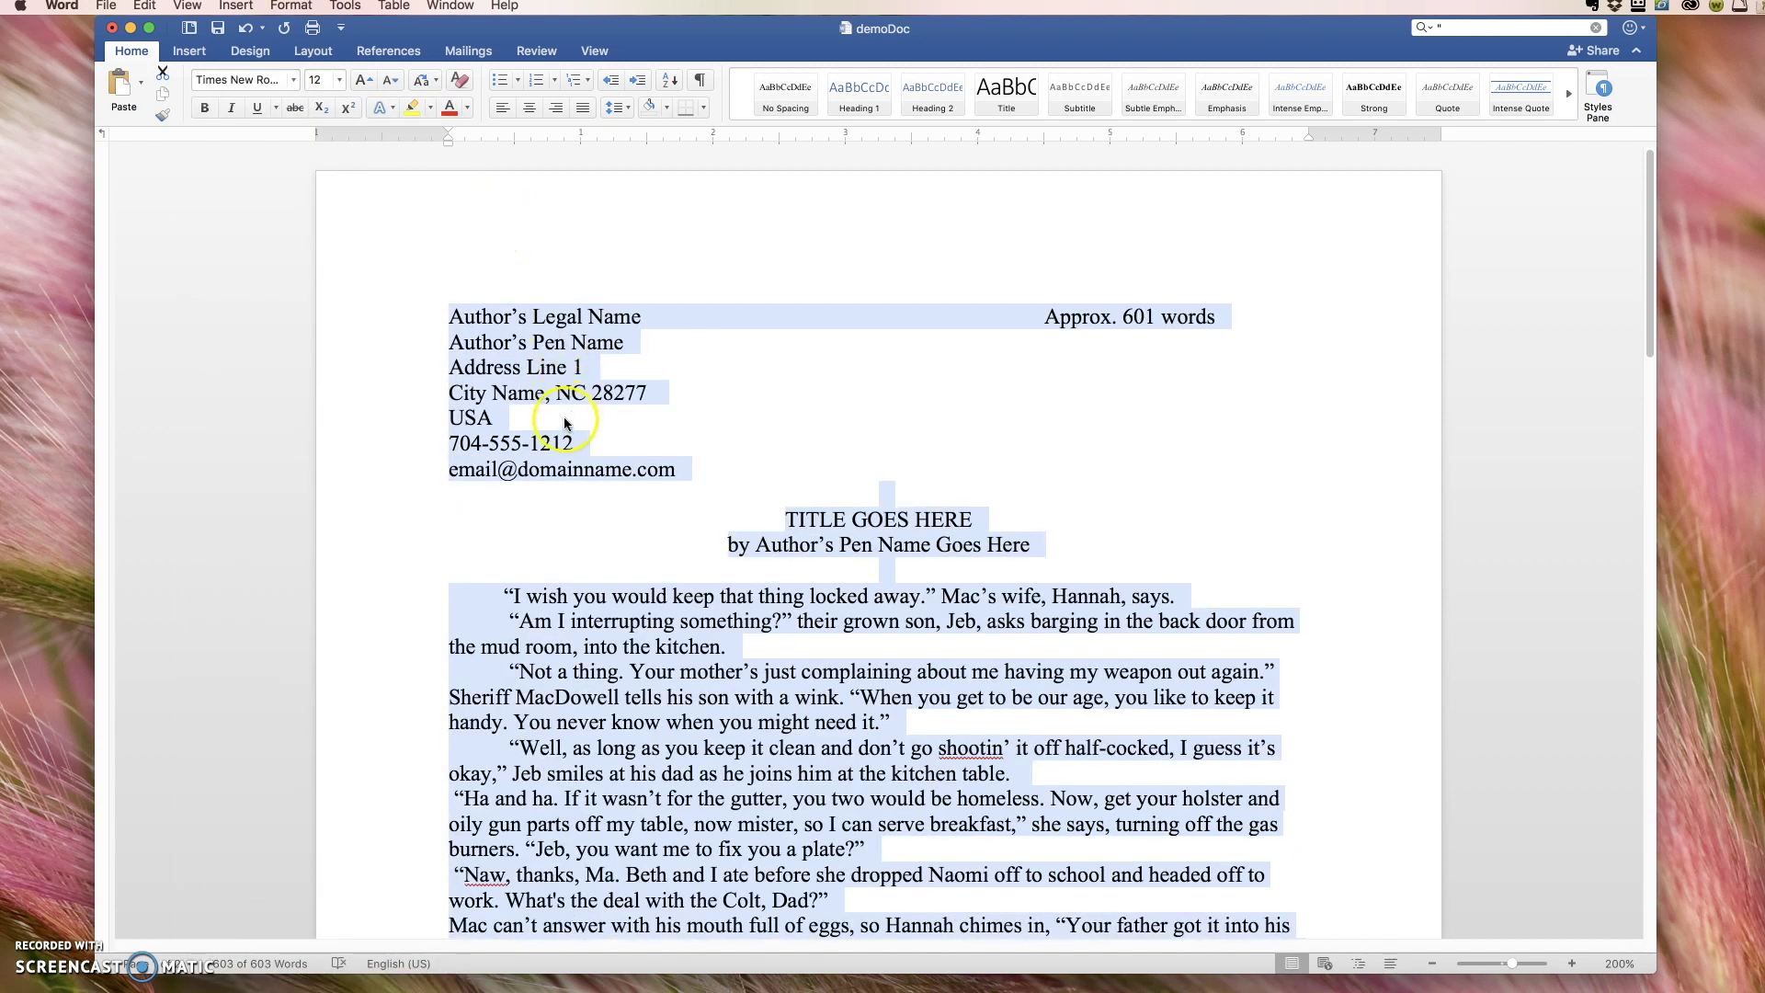
click(339, 81)
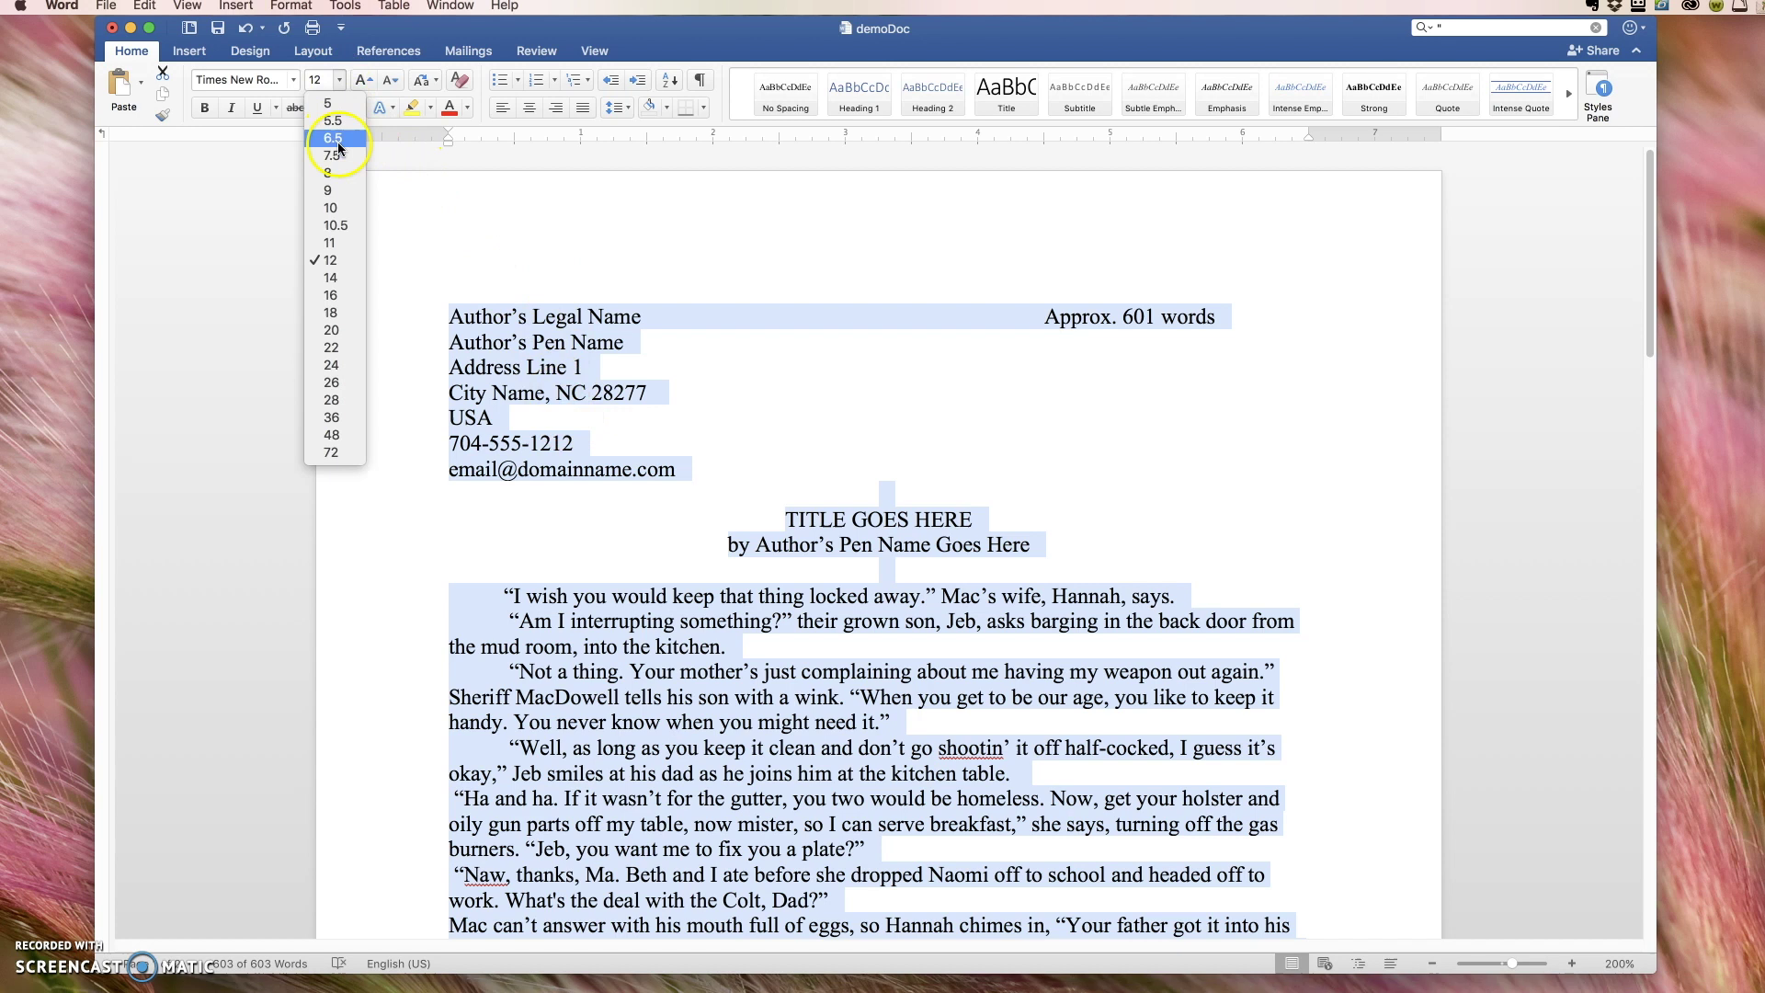
click(351, 264)
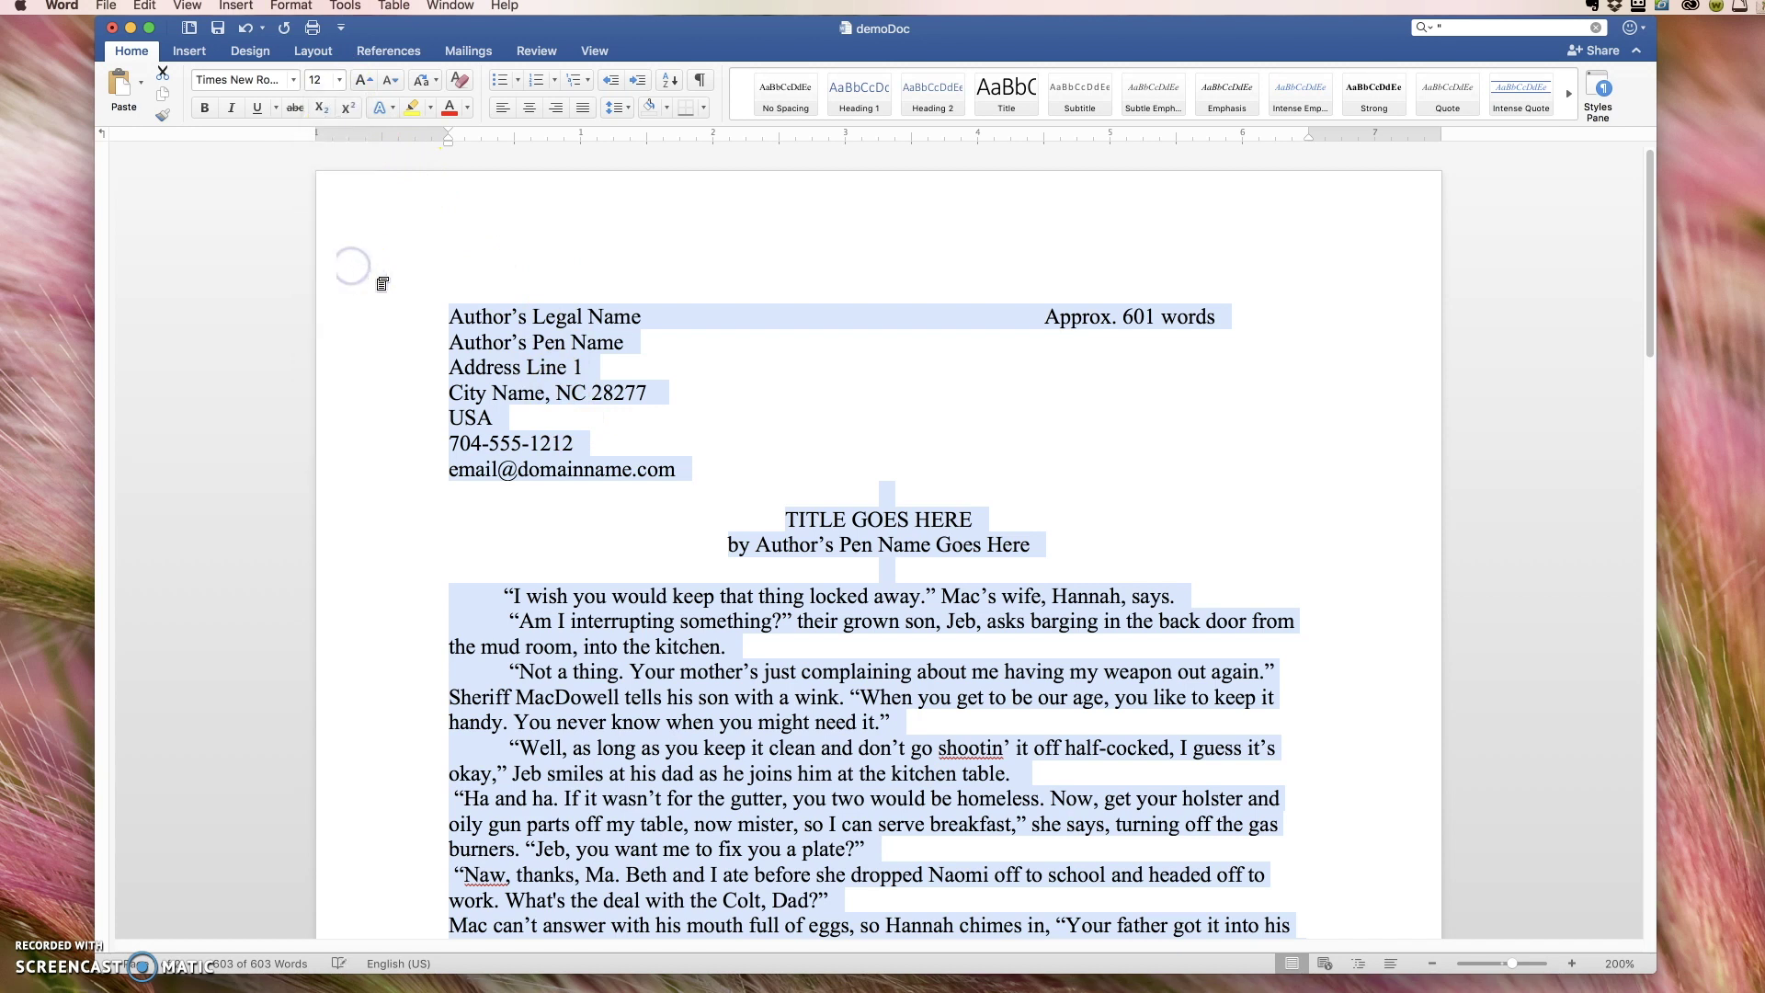
click(482, 317)
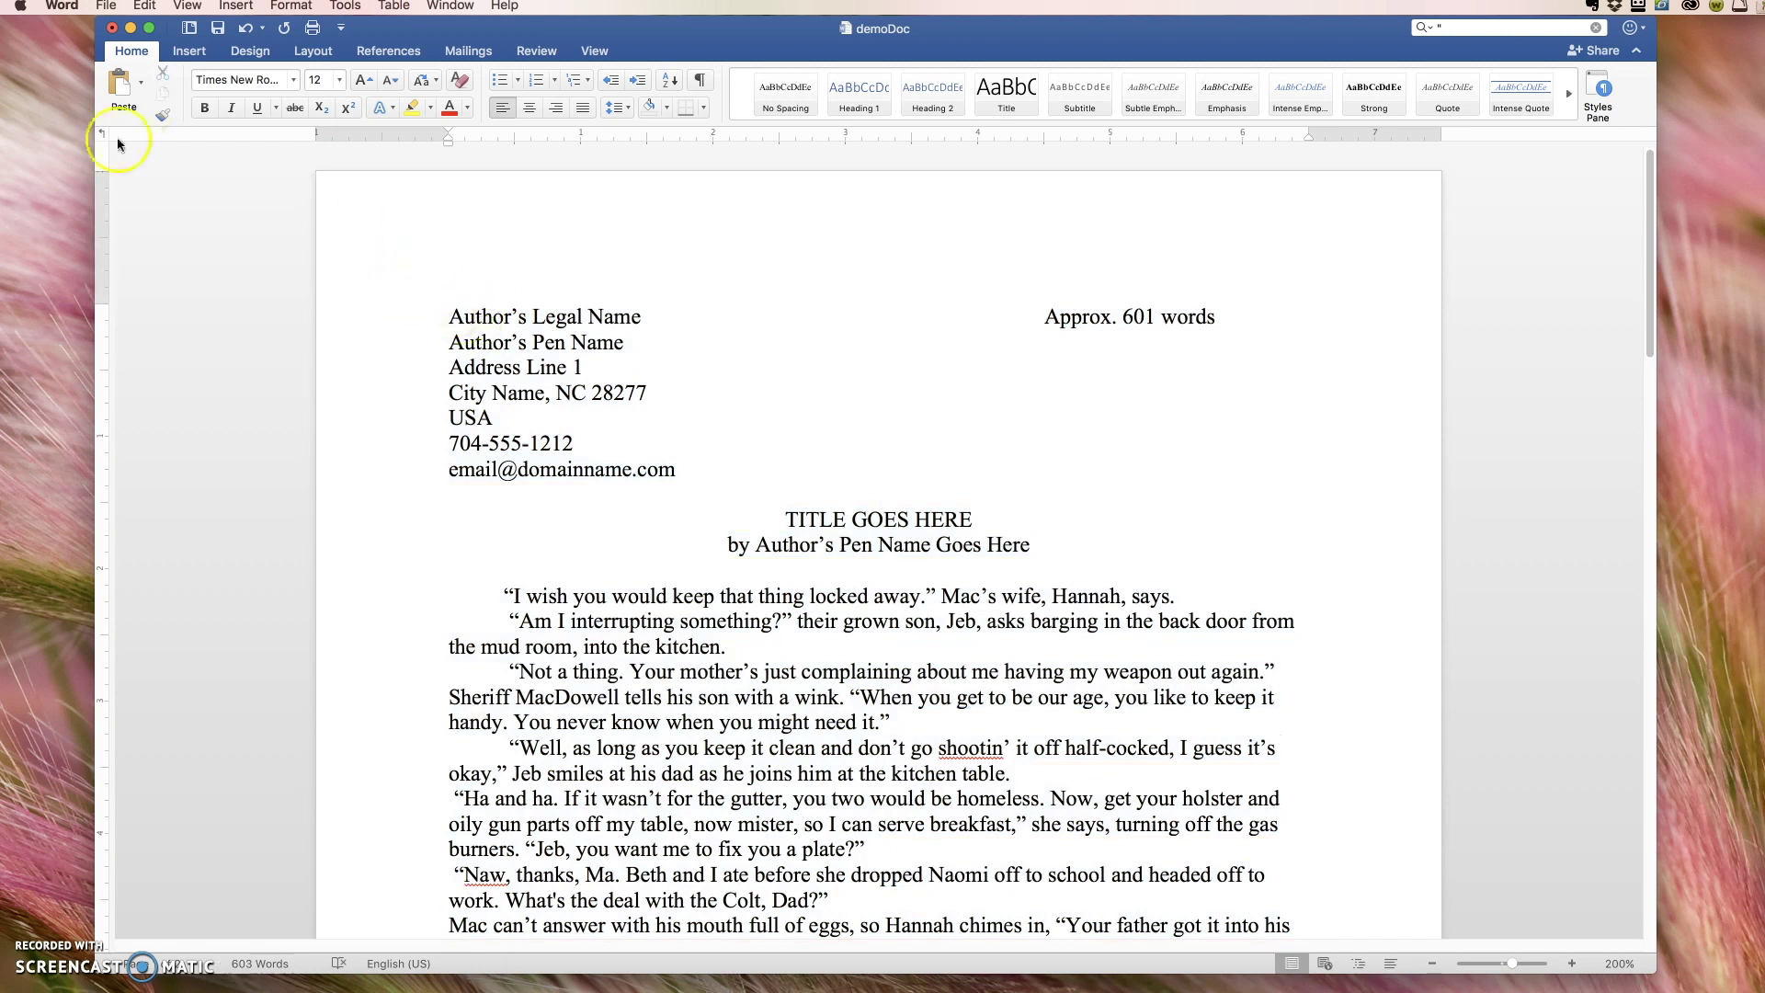
Step: Show all non-printing characters in the document through the View preferences
click(61, 6)
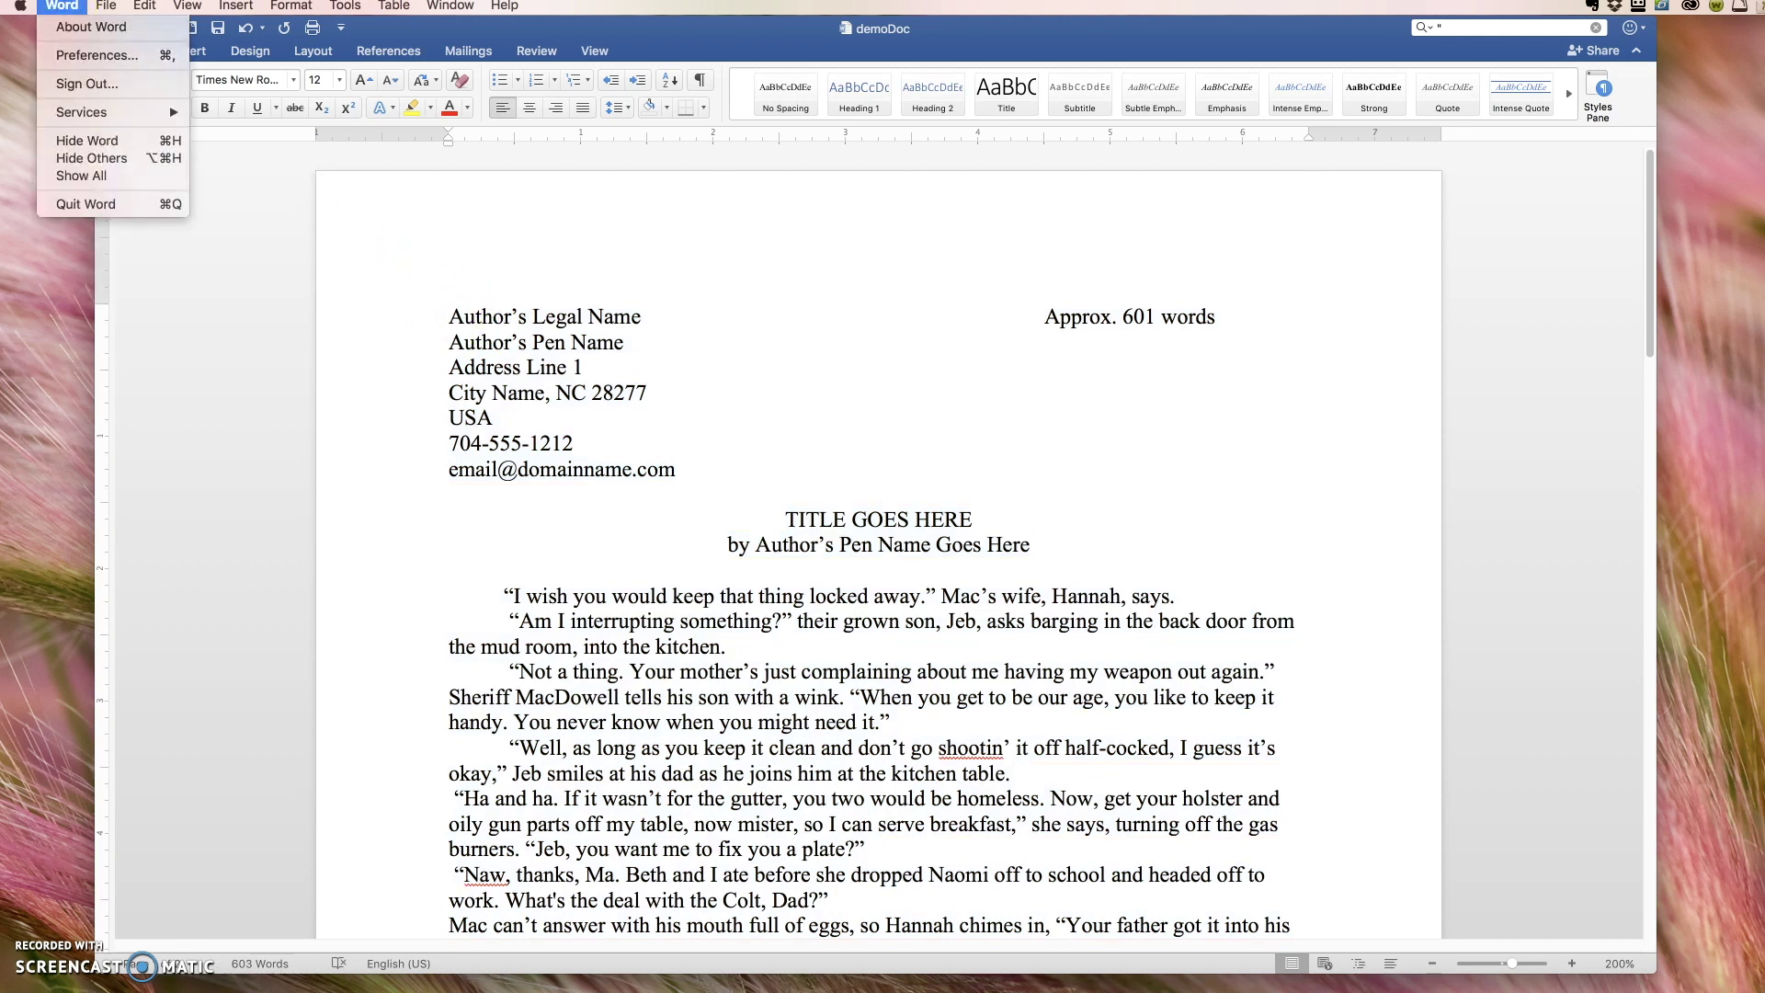
click(81, 57)
click(1011, 342)
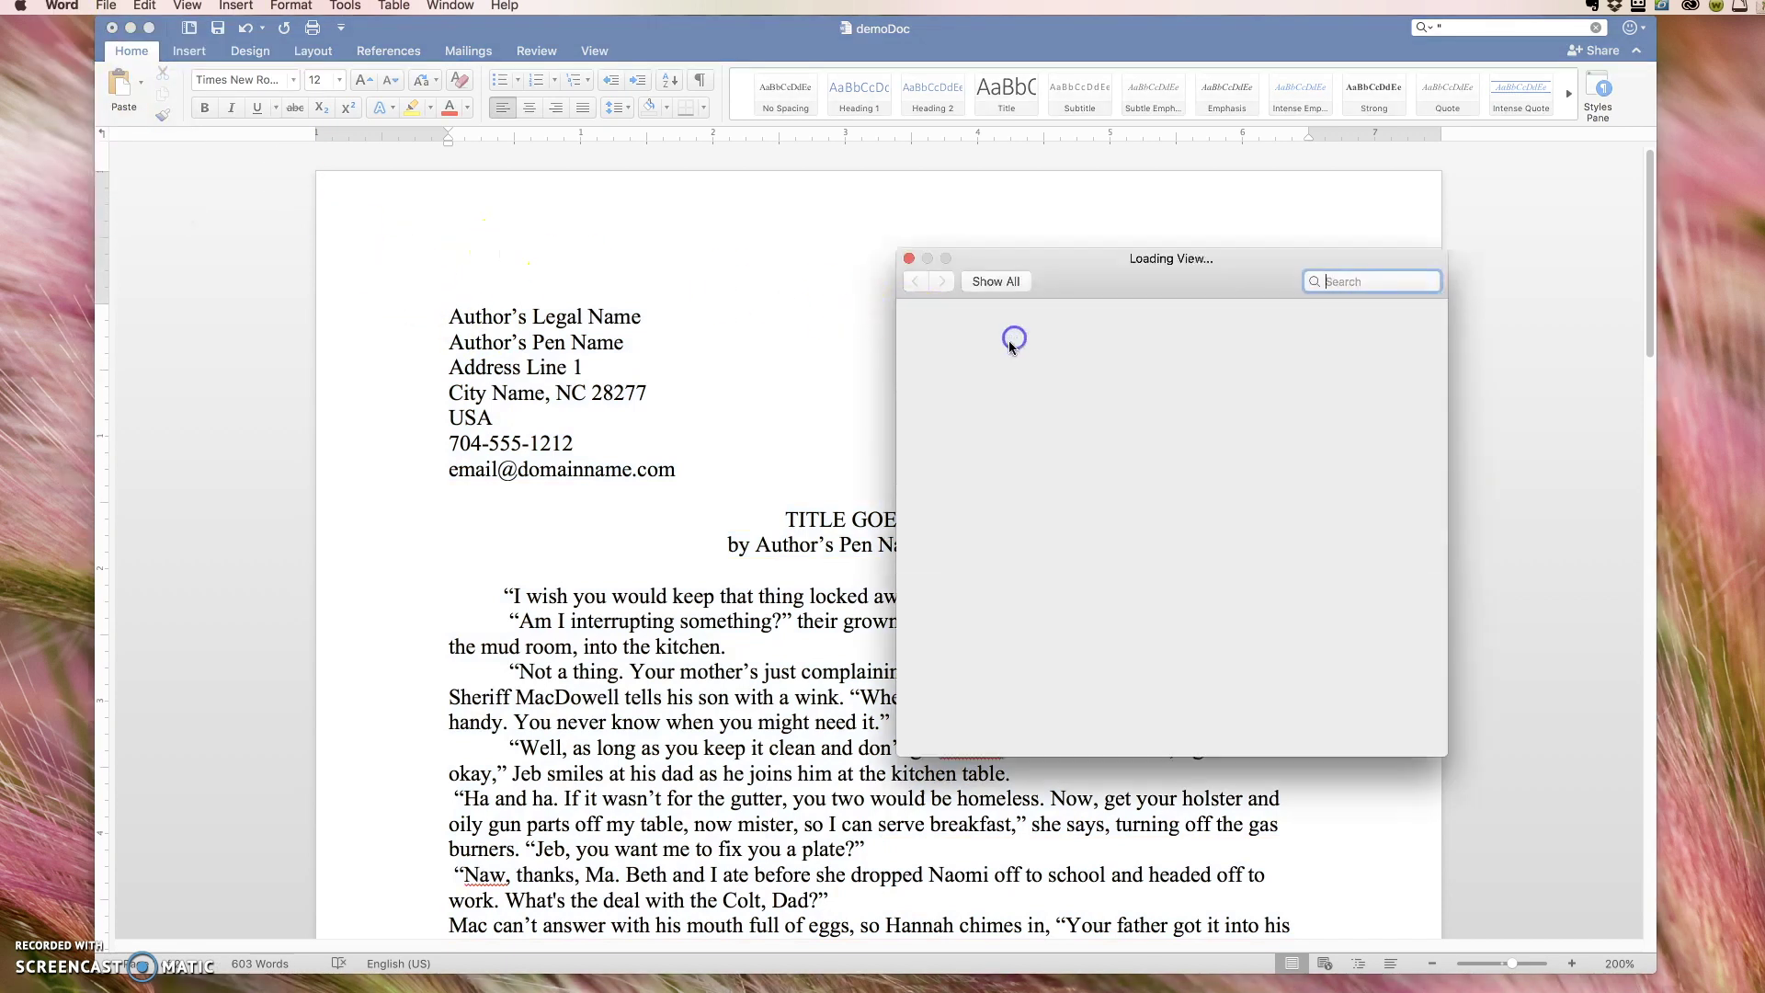
click(933, 535)
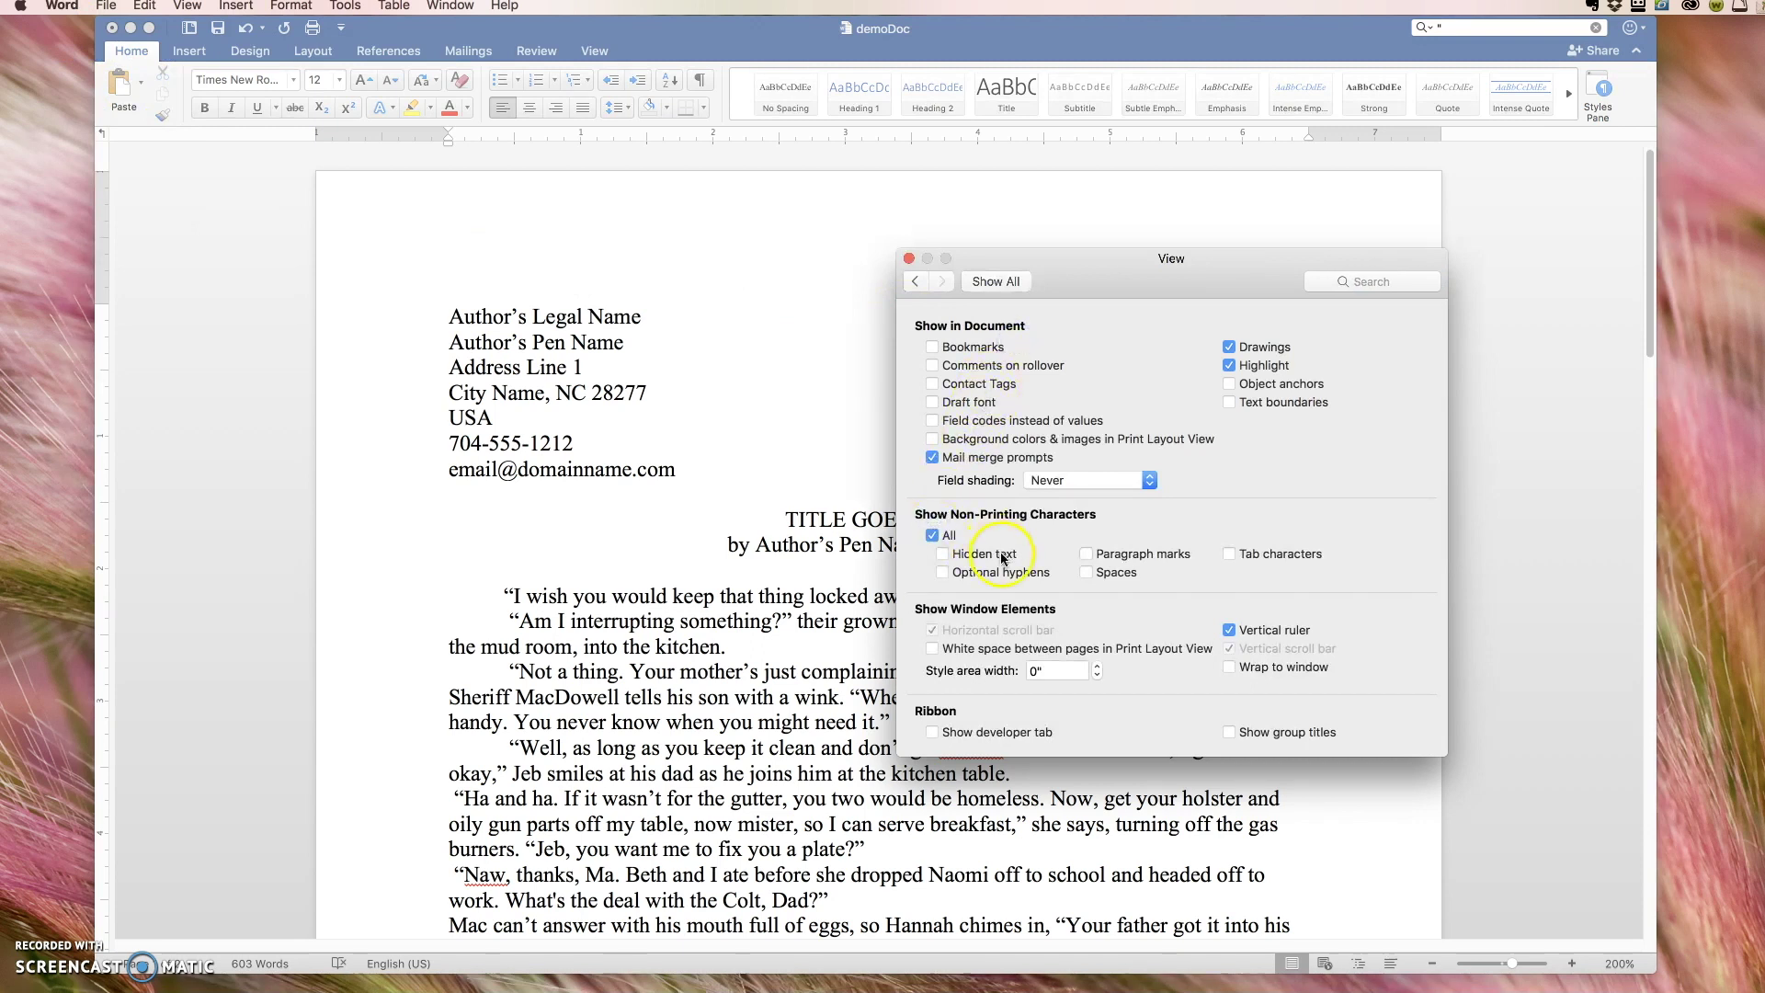
click(909, 259)
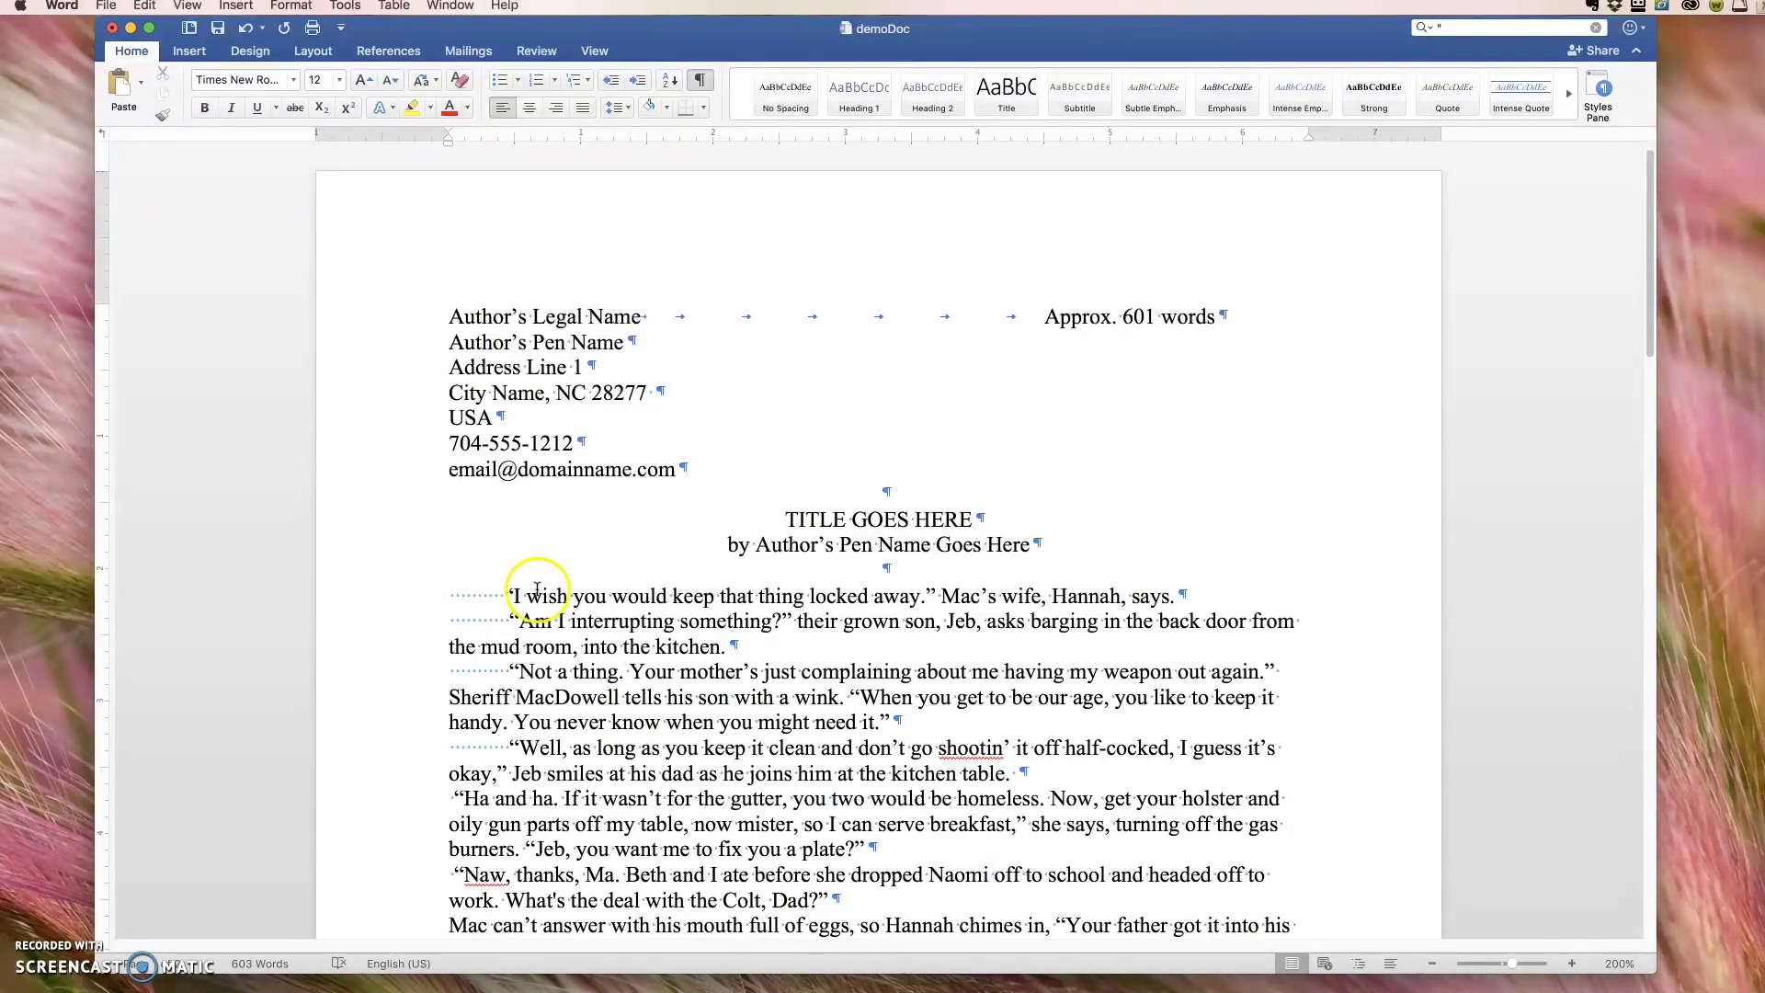
Step: Open the advanced find-and-replace dialog in replace mode, with a paragraph mark (^p) followed by spaces as the search text
click(144, 5)
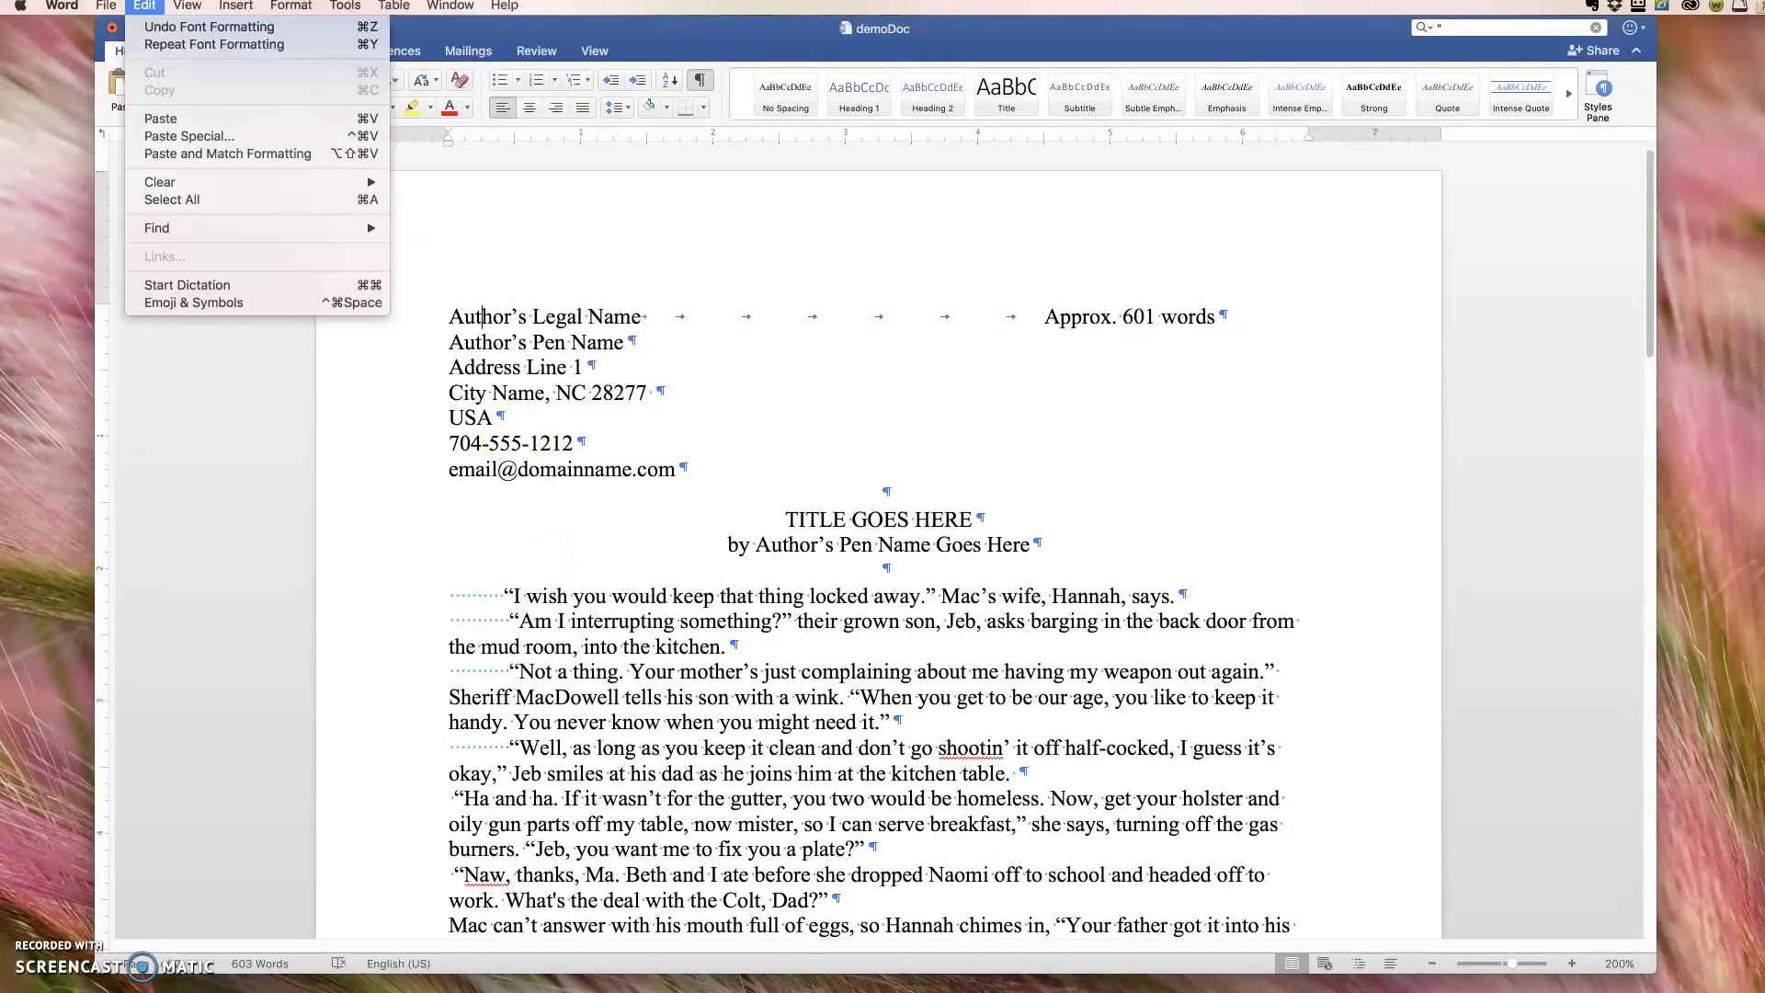
mouse_move(217, 229)
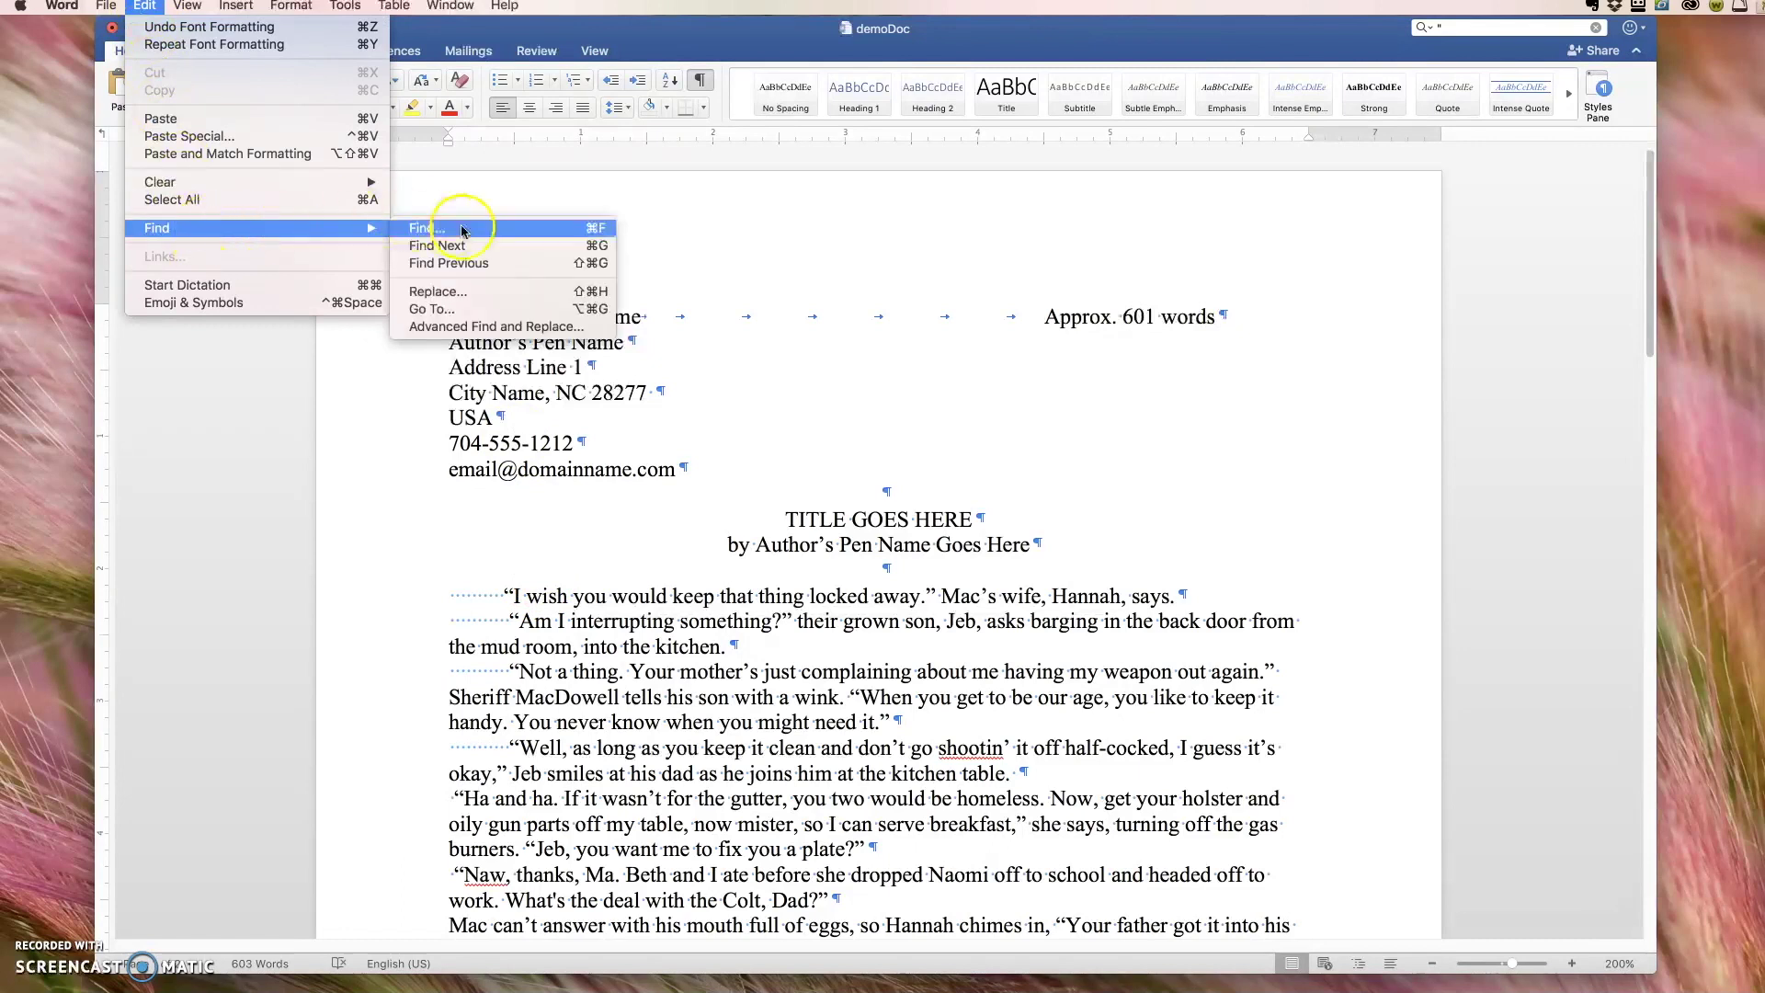
click(465, 291)
click(217, 226)
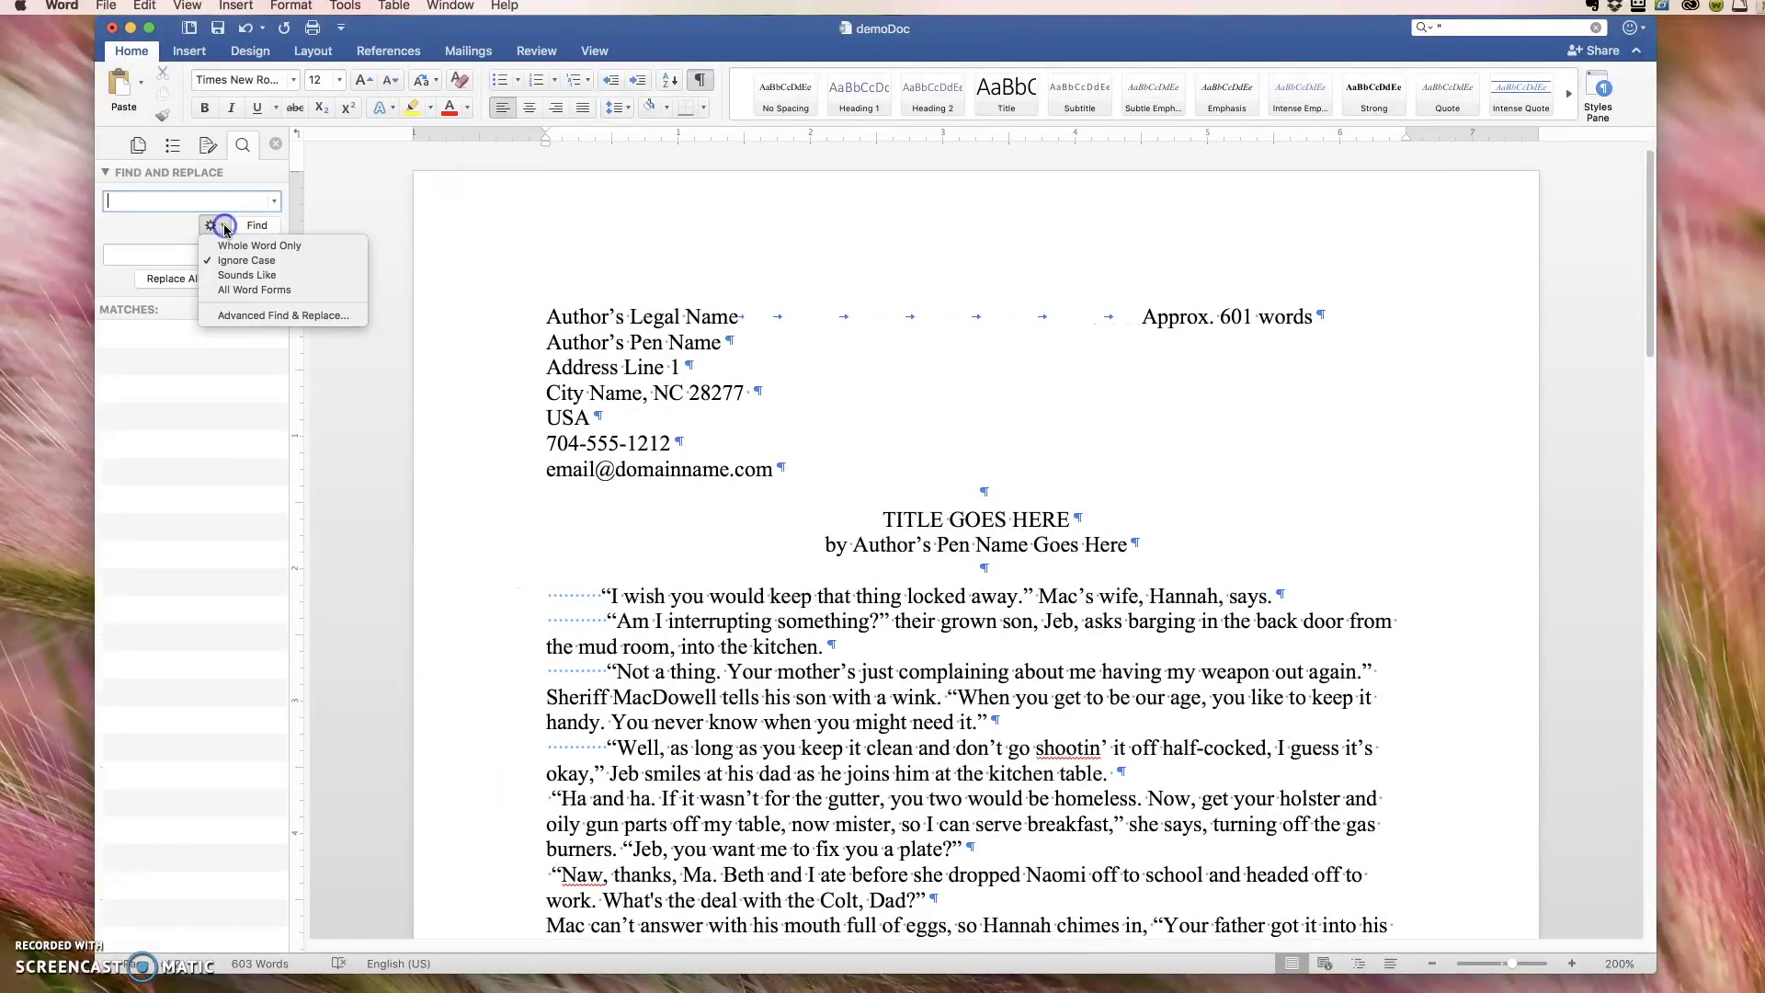
click(267, 315)
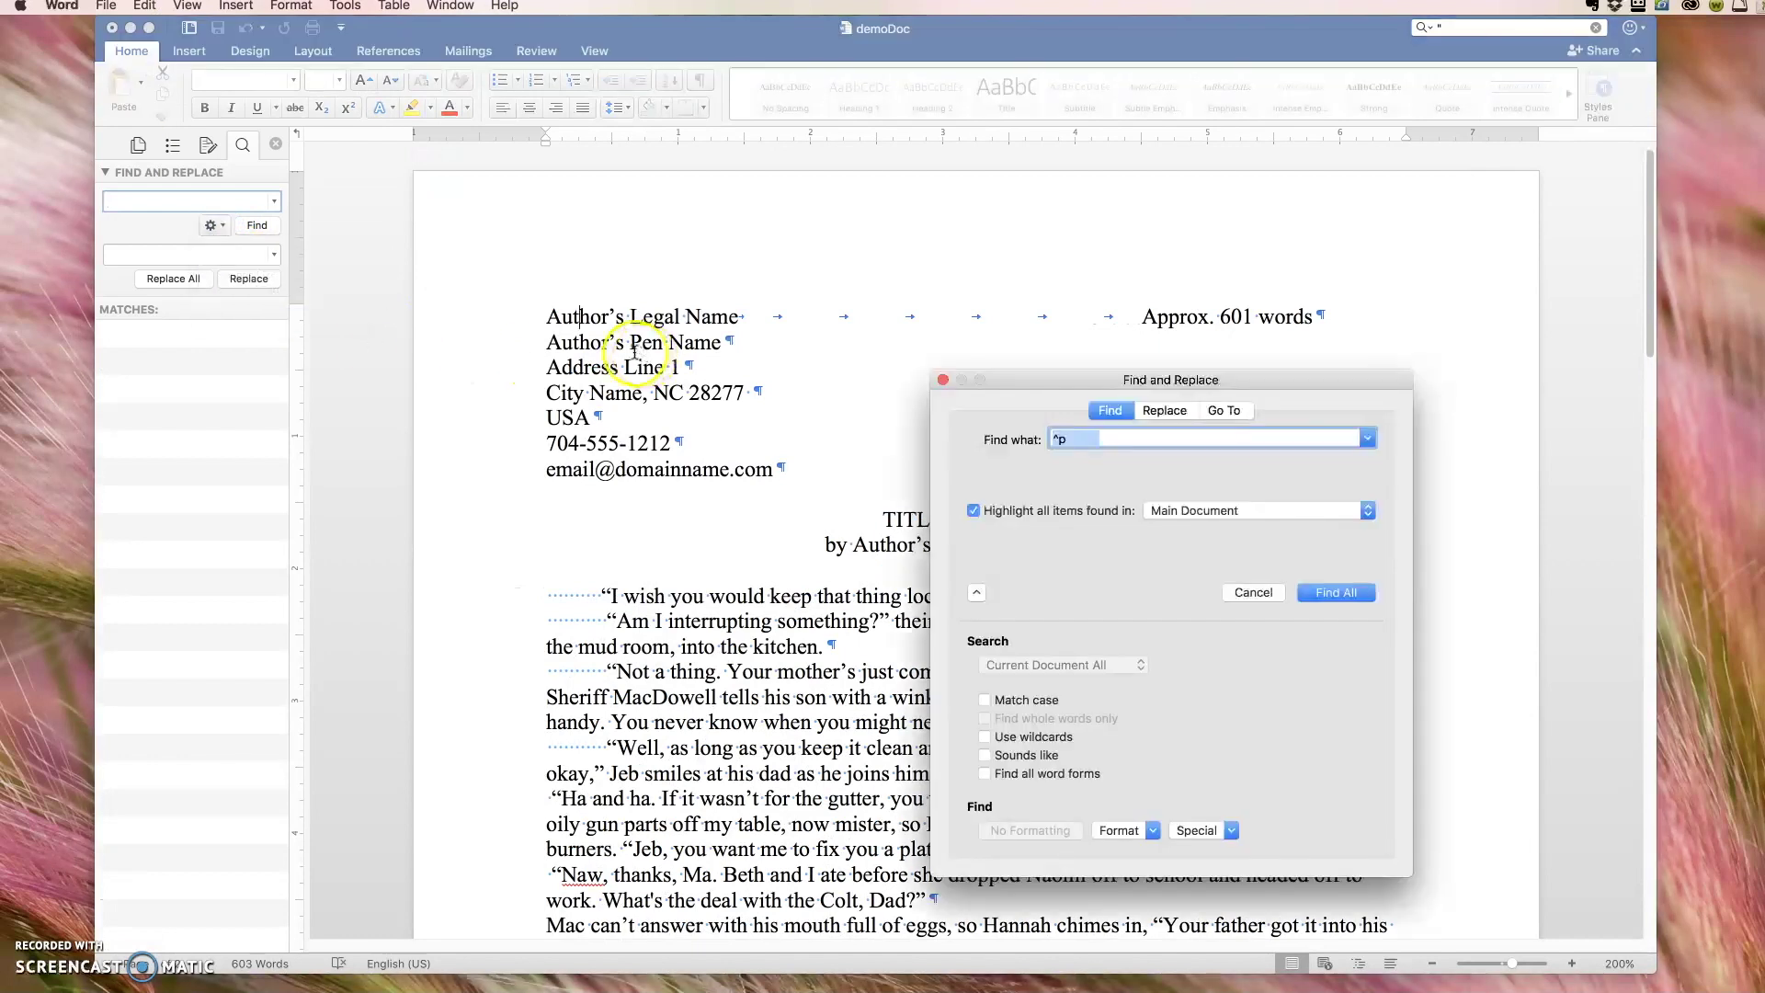
click(1165, 410)
drag(1132, 429, 1011, 432)
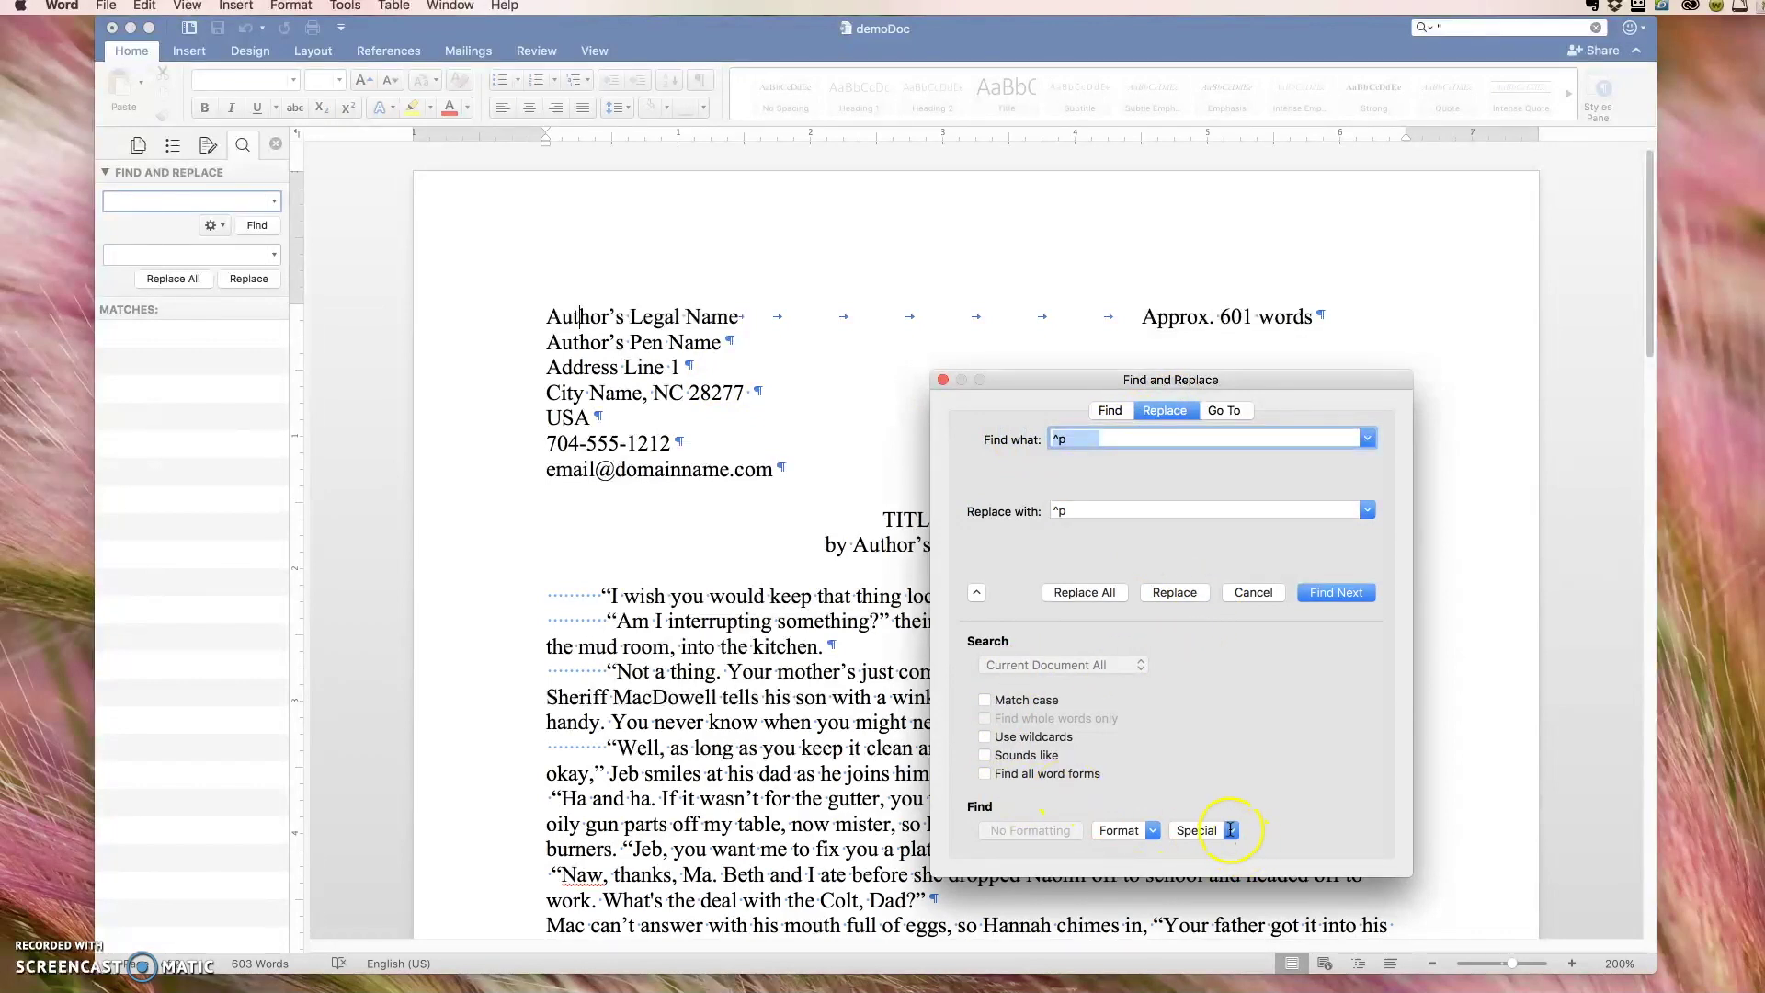
click(1231, 830)
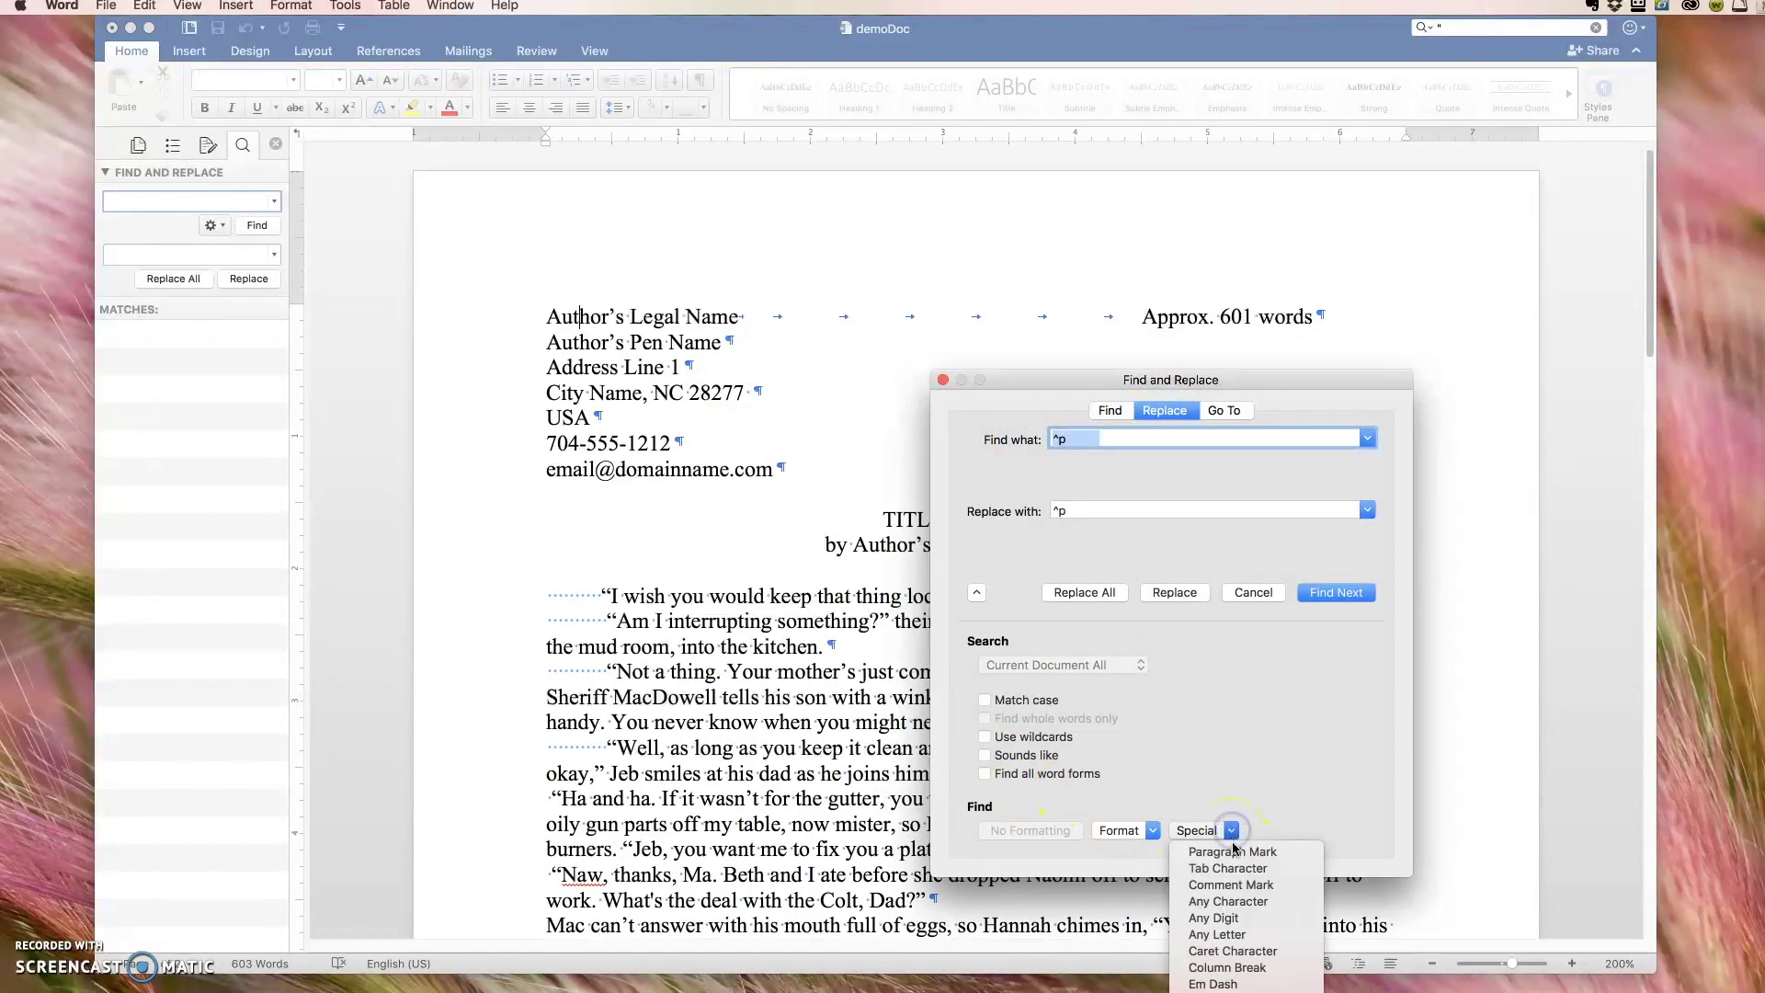
click(1229, 847)
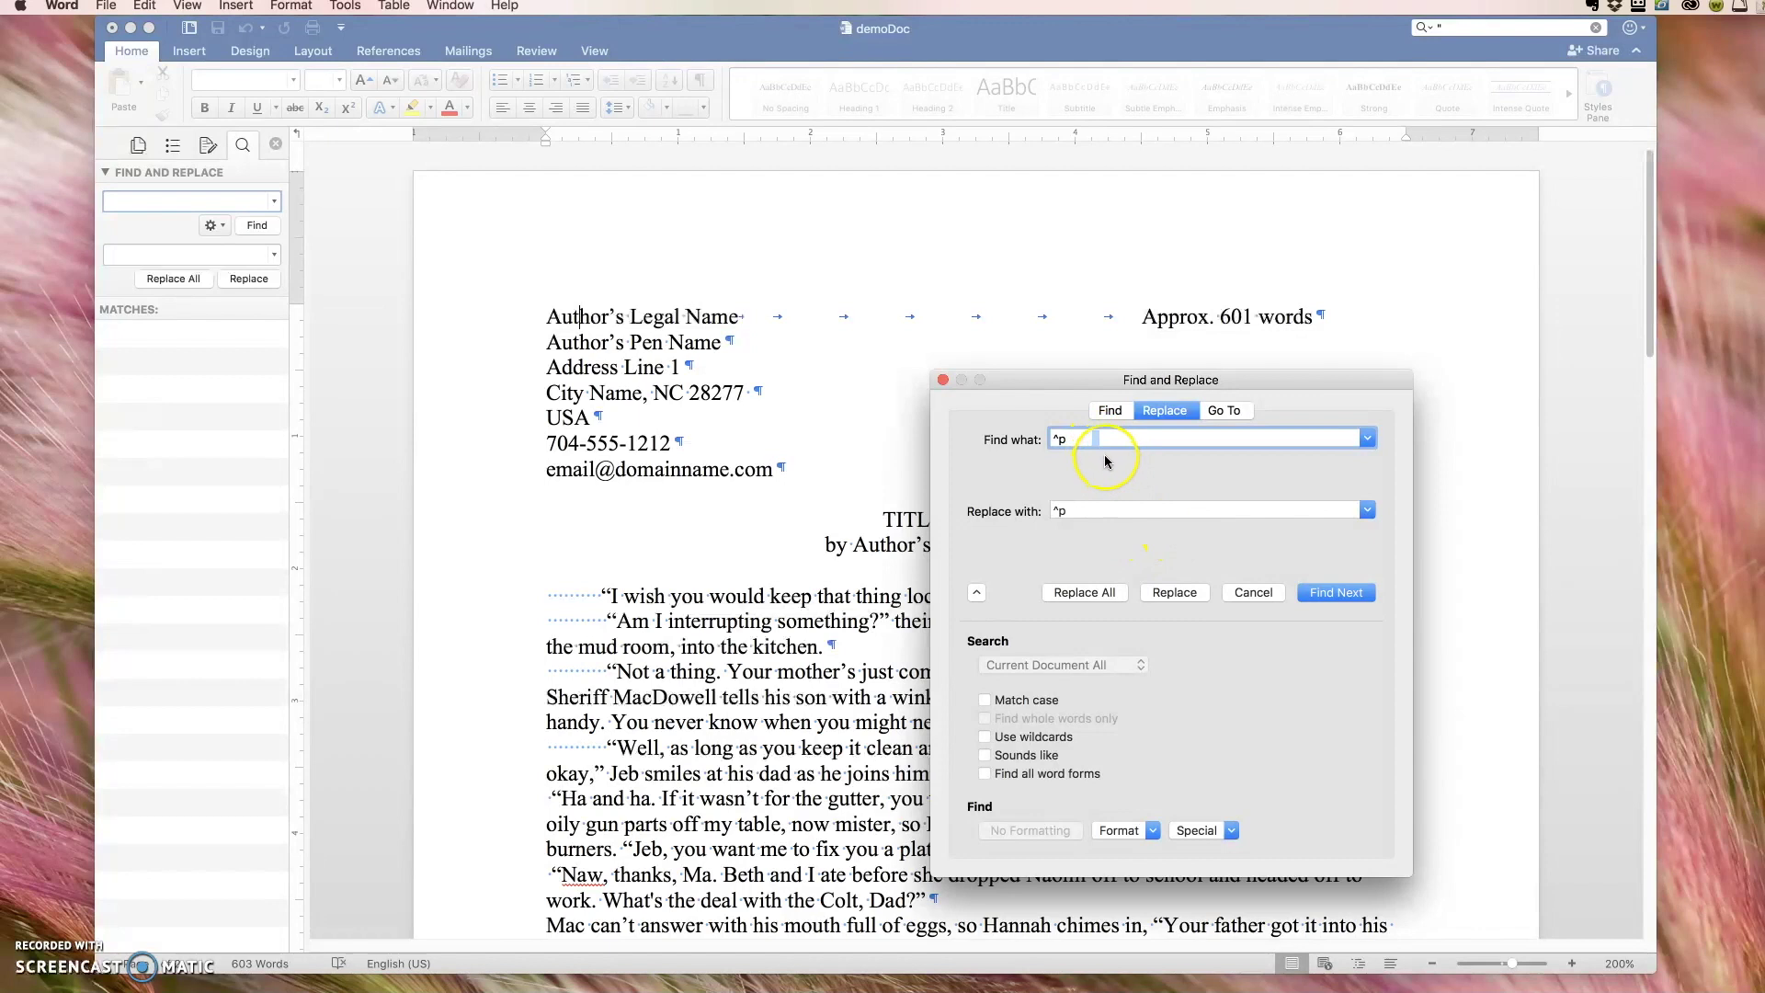
Step: Replace every paragraph mark followed by spaces with a plain paragraph mark (^p), and close the Find and Replace dialog
click(1077, 511)
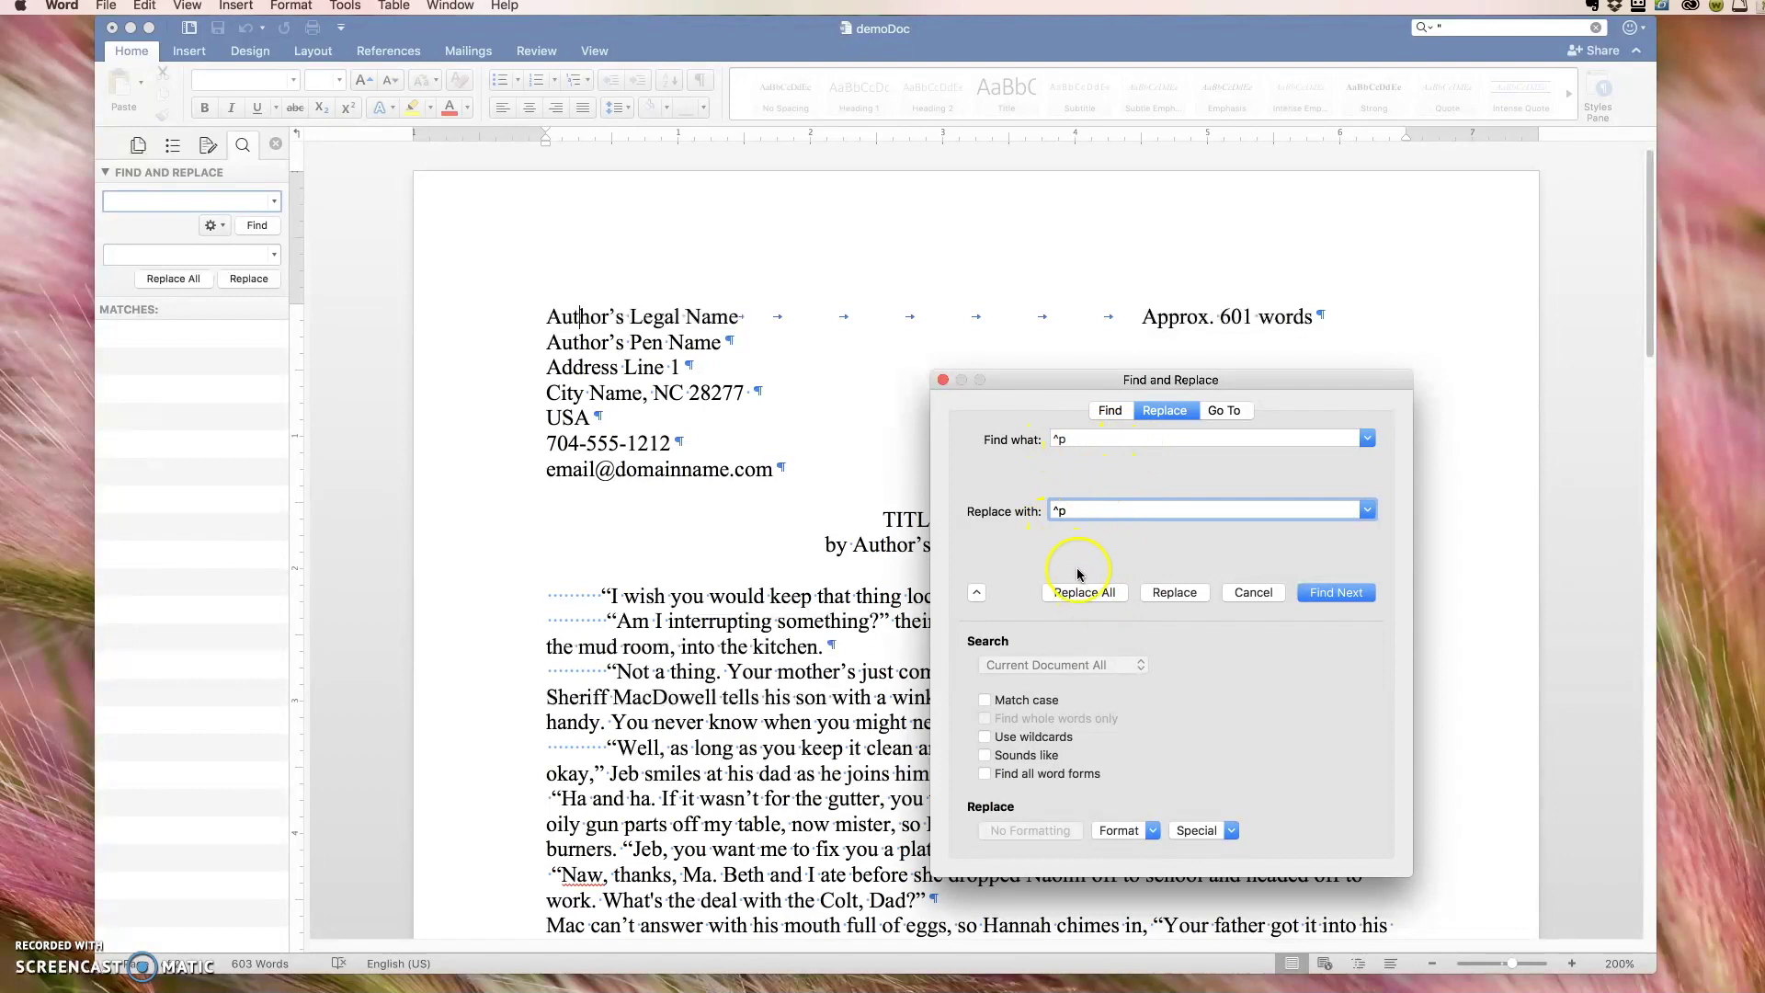
click(1093, 594)
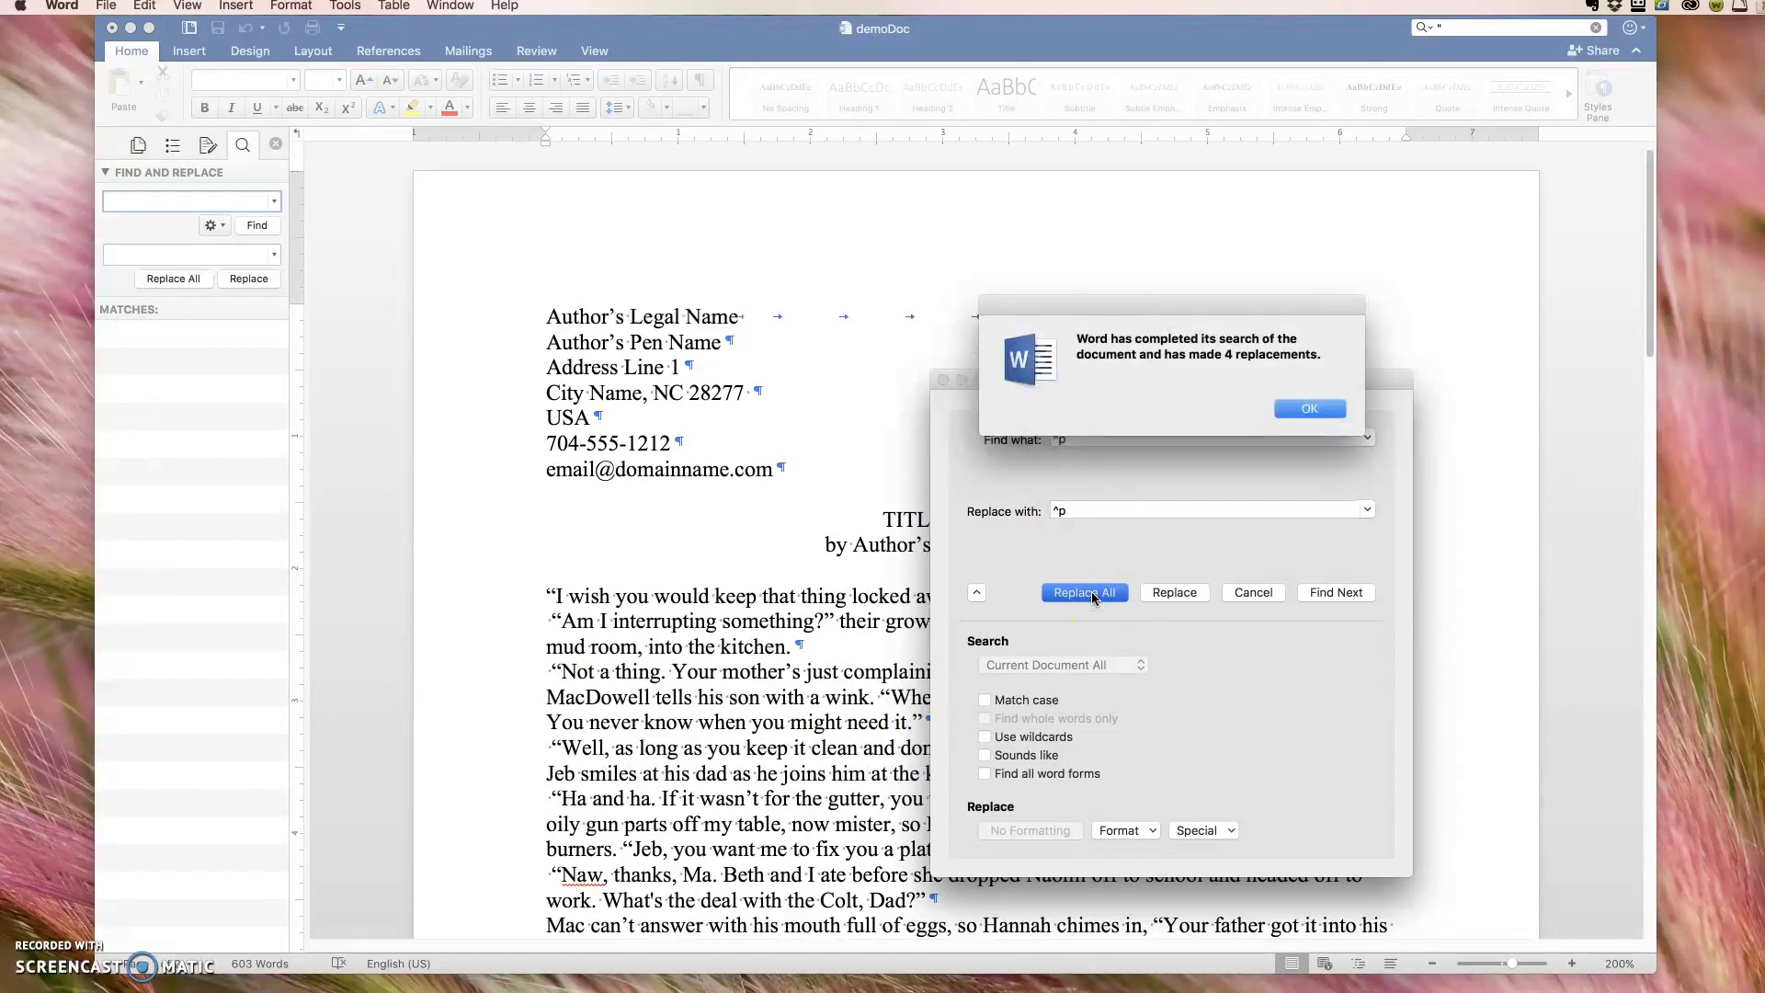
click(1306, 410)
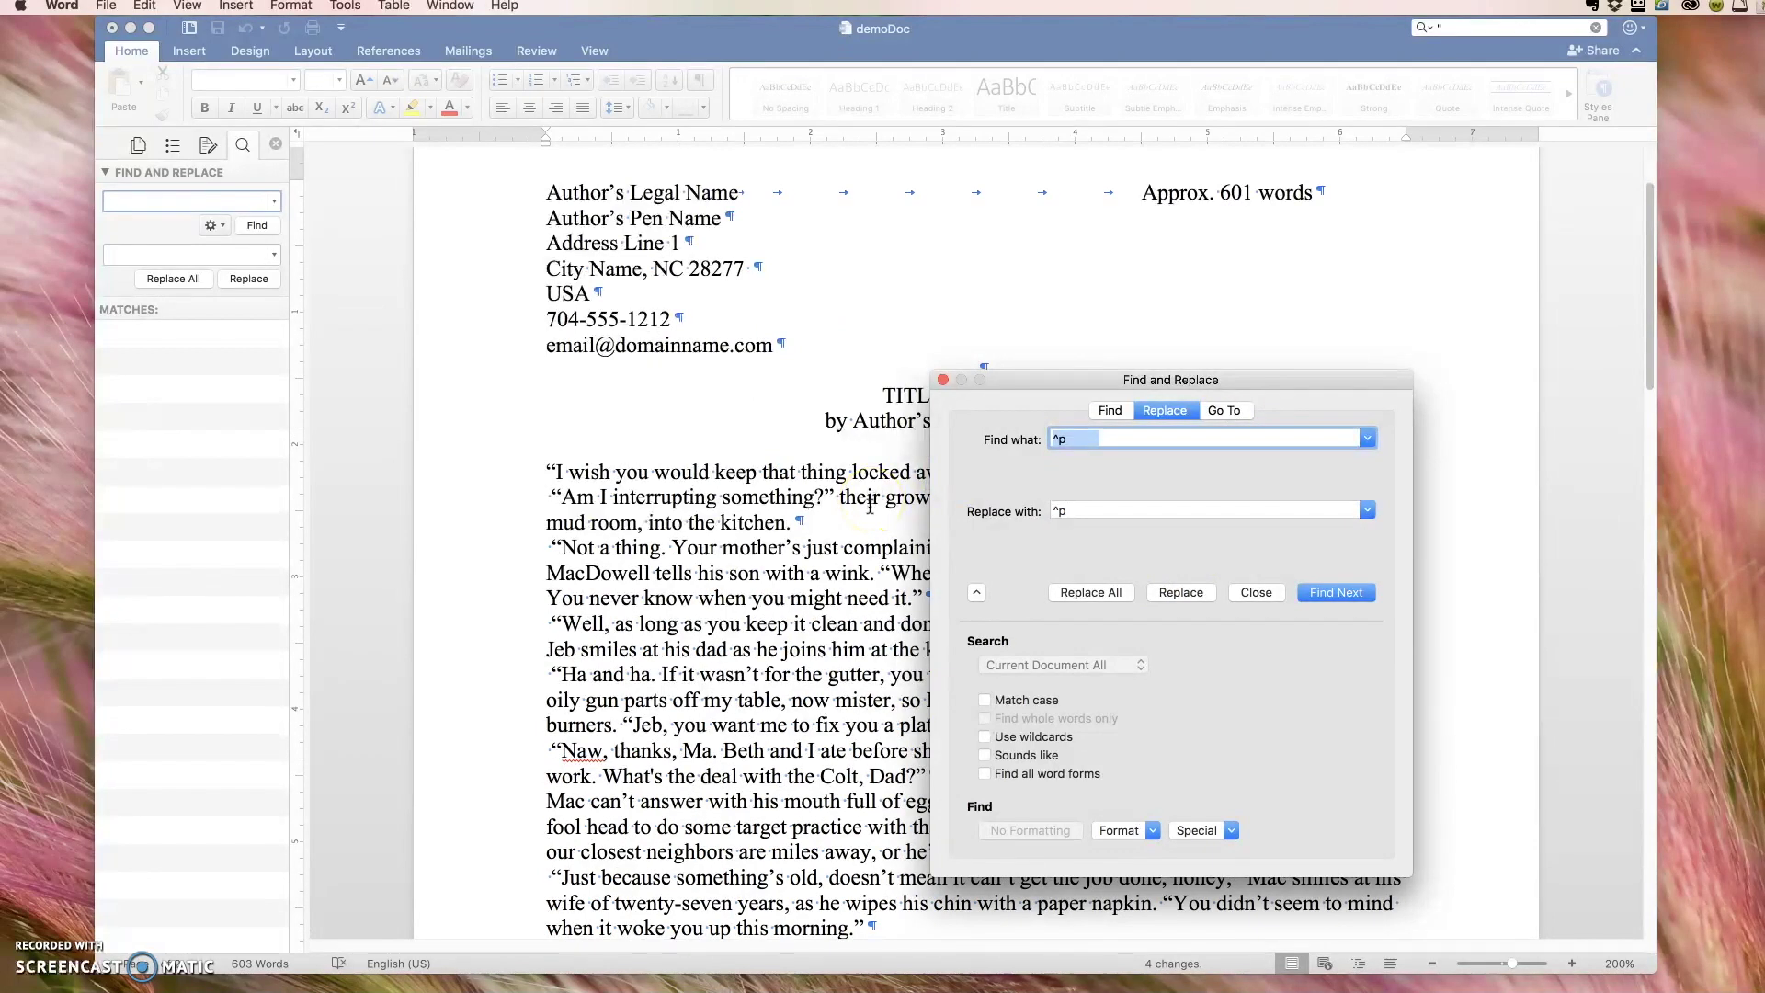
click(943, 381)
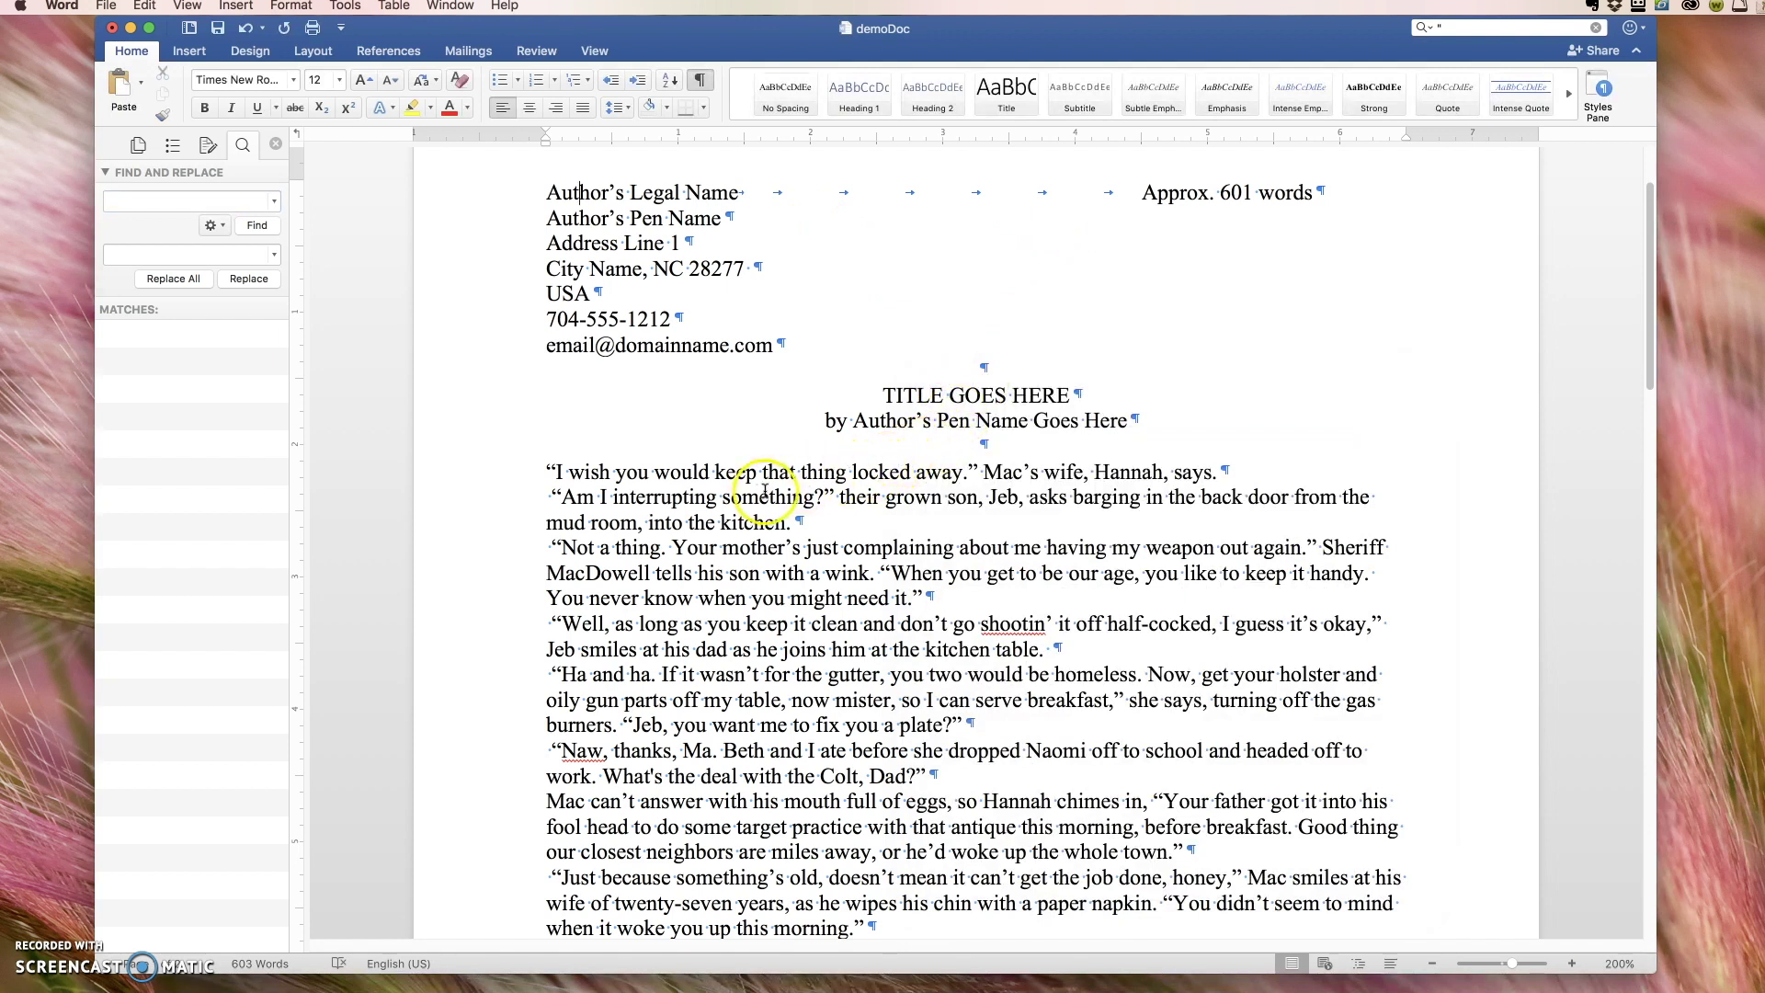
Step: Select the story text from the first body paragraph through "side of a barn." and start a new paragraph style named Shunn-Text2
drag(547, 471, 746, 547)
scroll(761, 563, down, 5)
scroll(761, 563, down, 15)
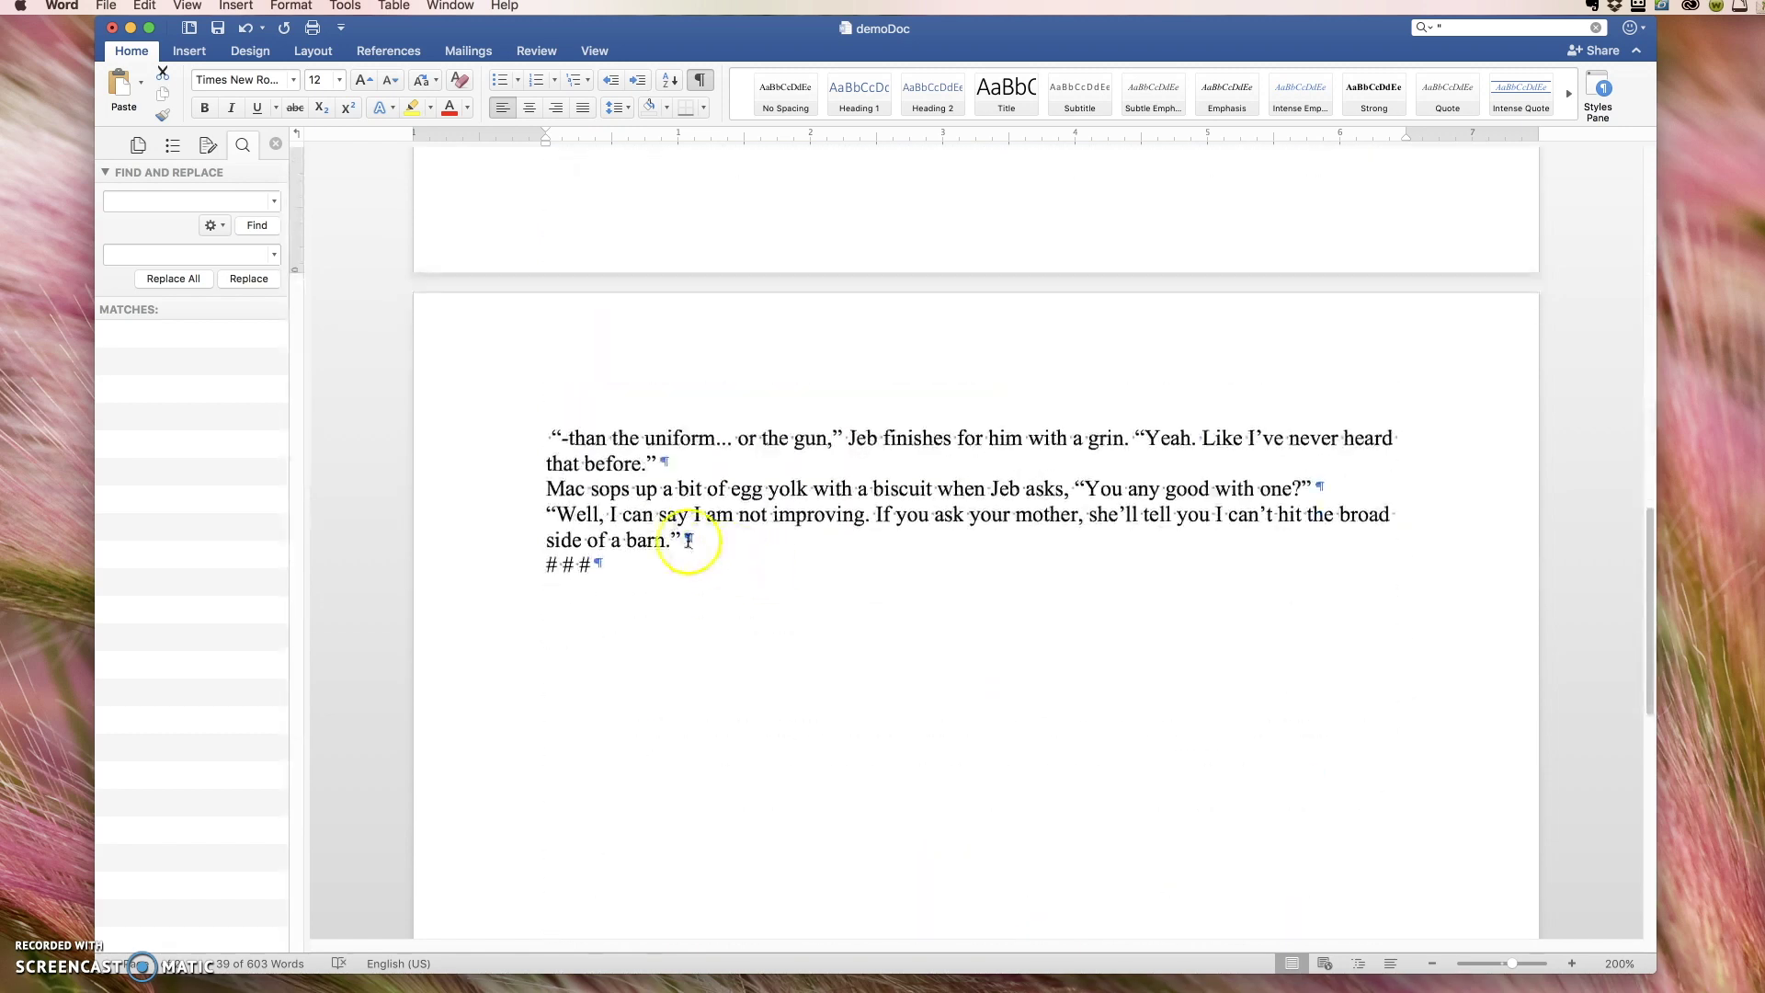
shift+click(688, 540)
scroll(818, 551, up, 10)
scroll(838, 551, up, 6)
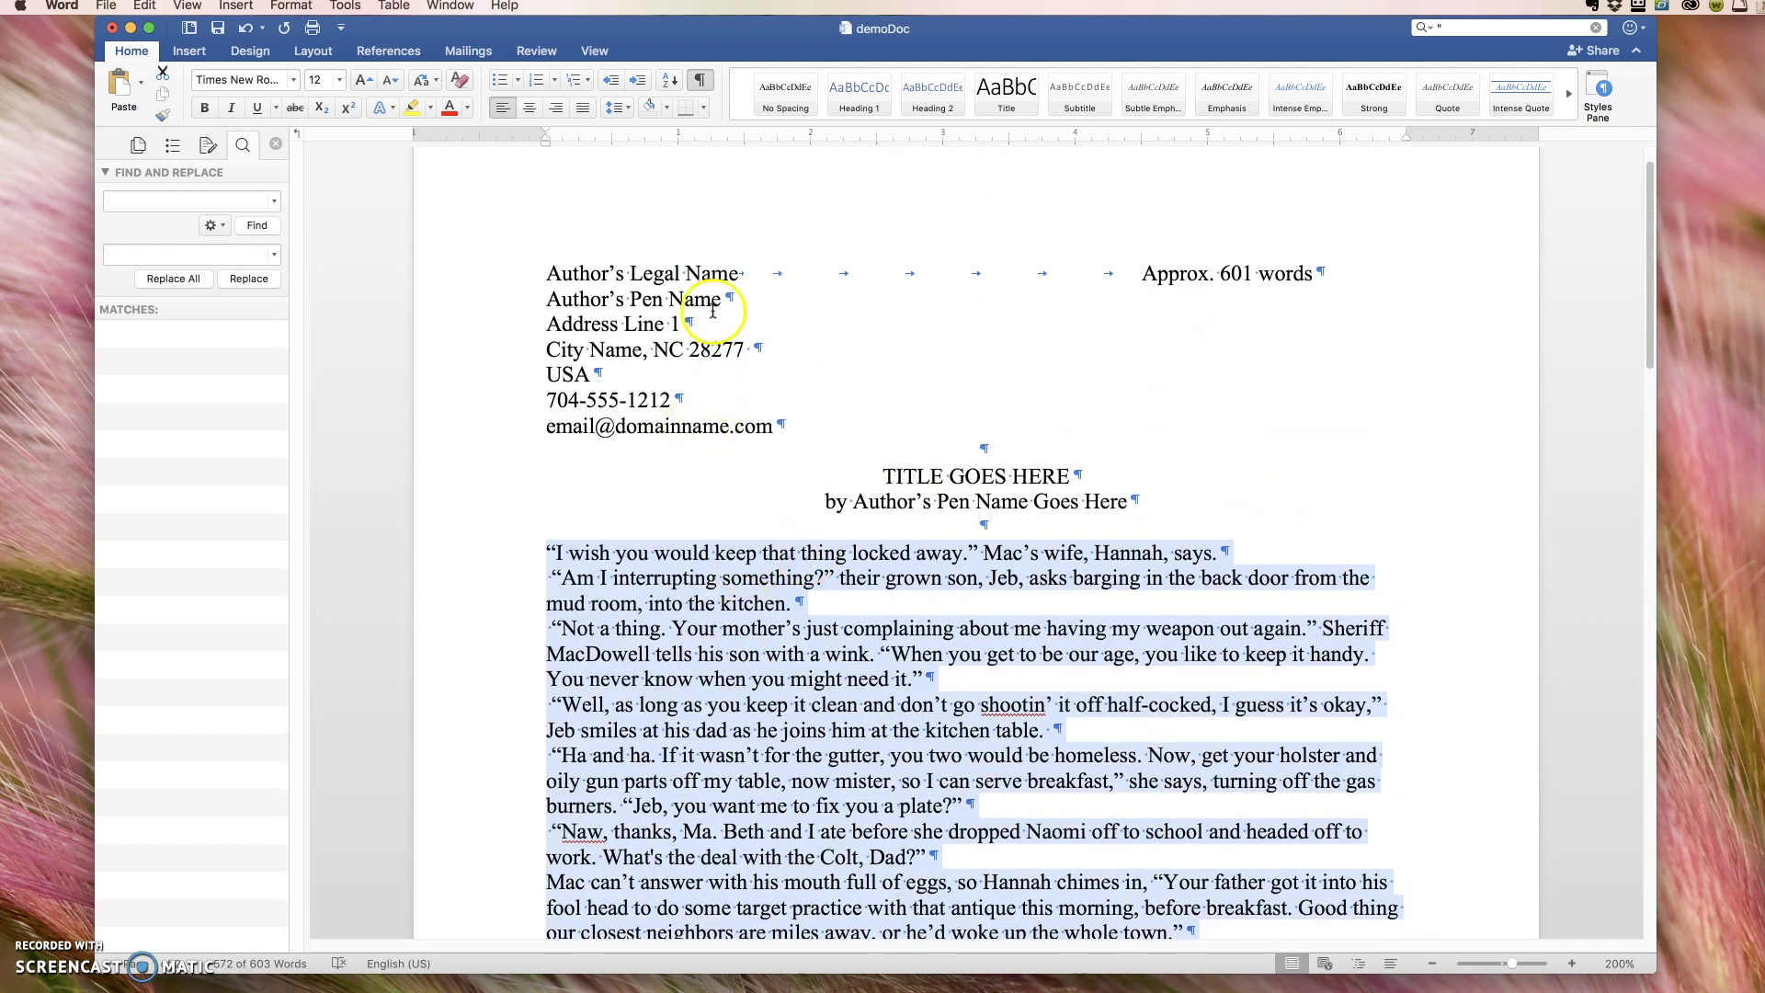
click(291, 6)
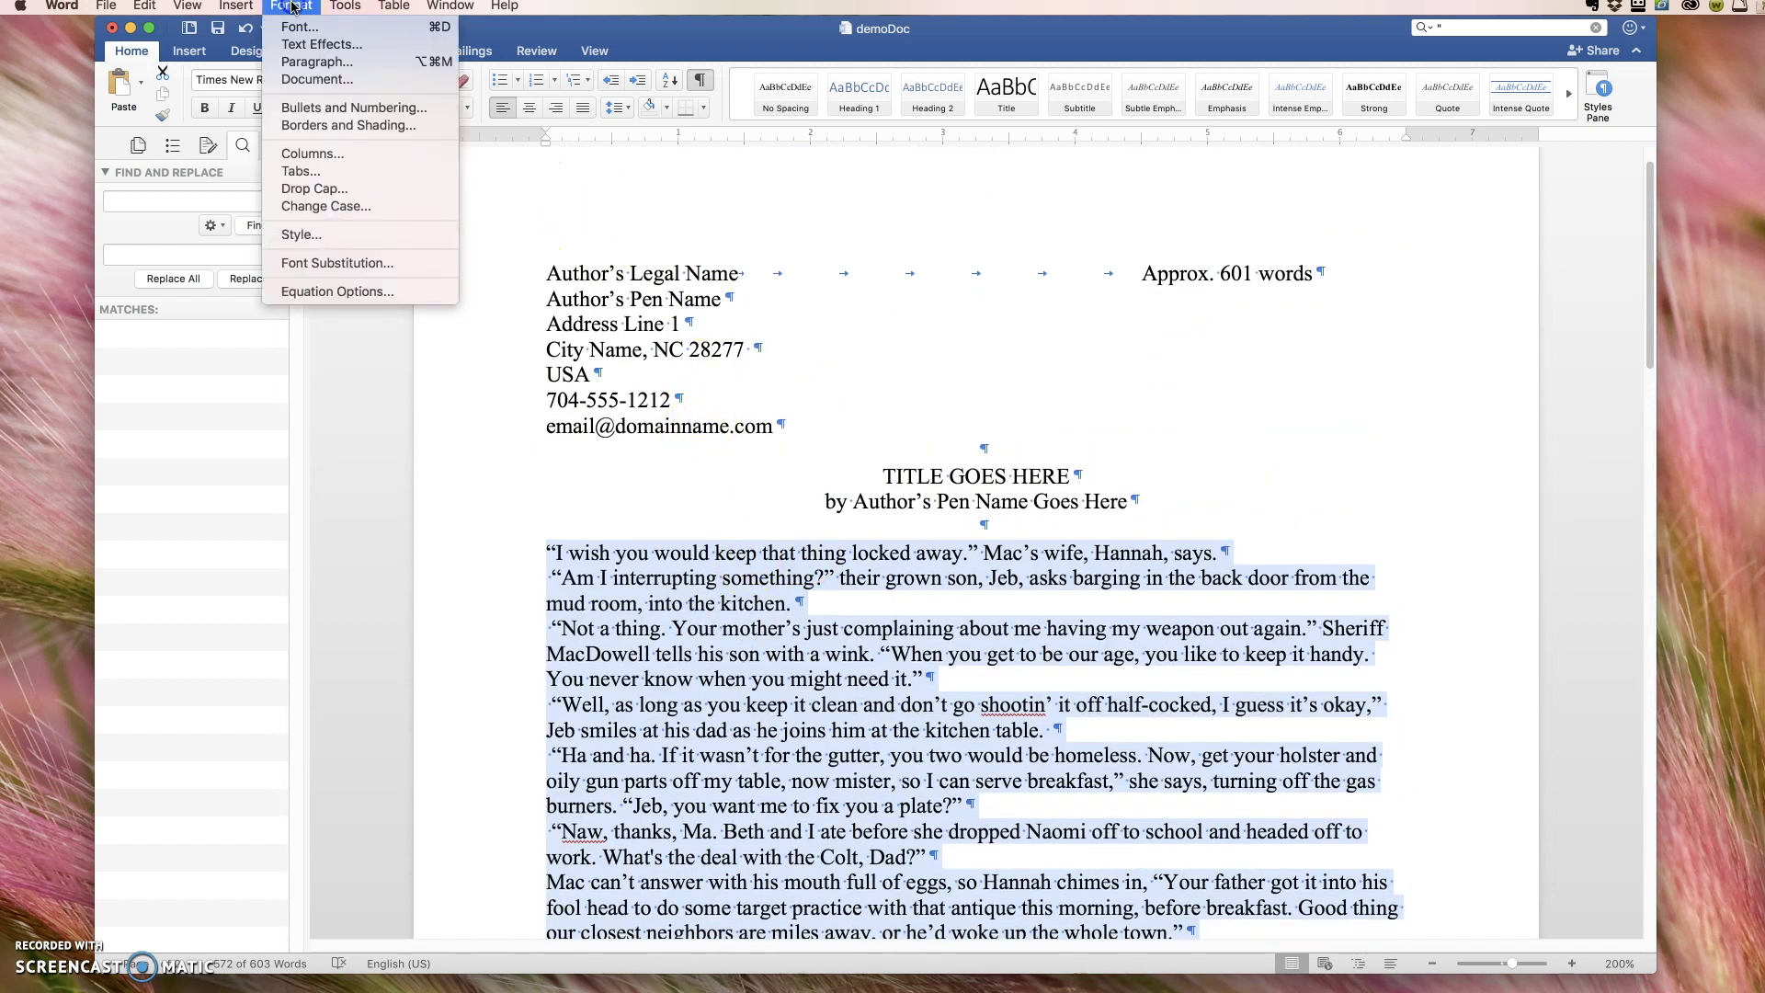
click(296, 234)
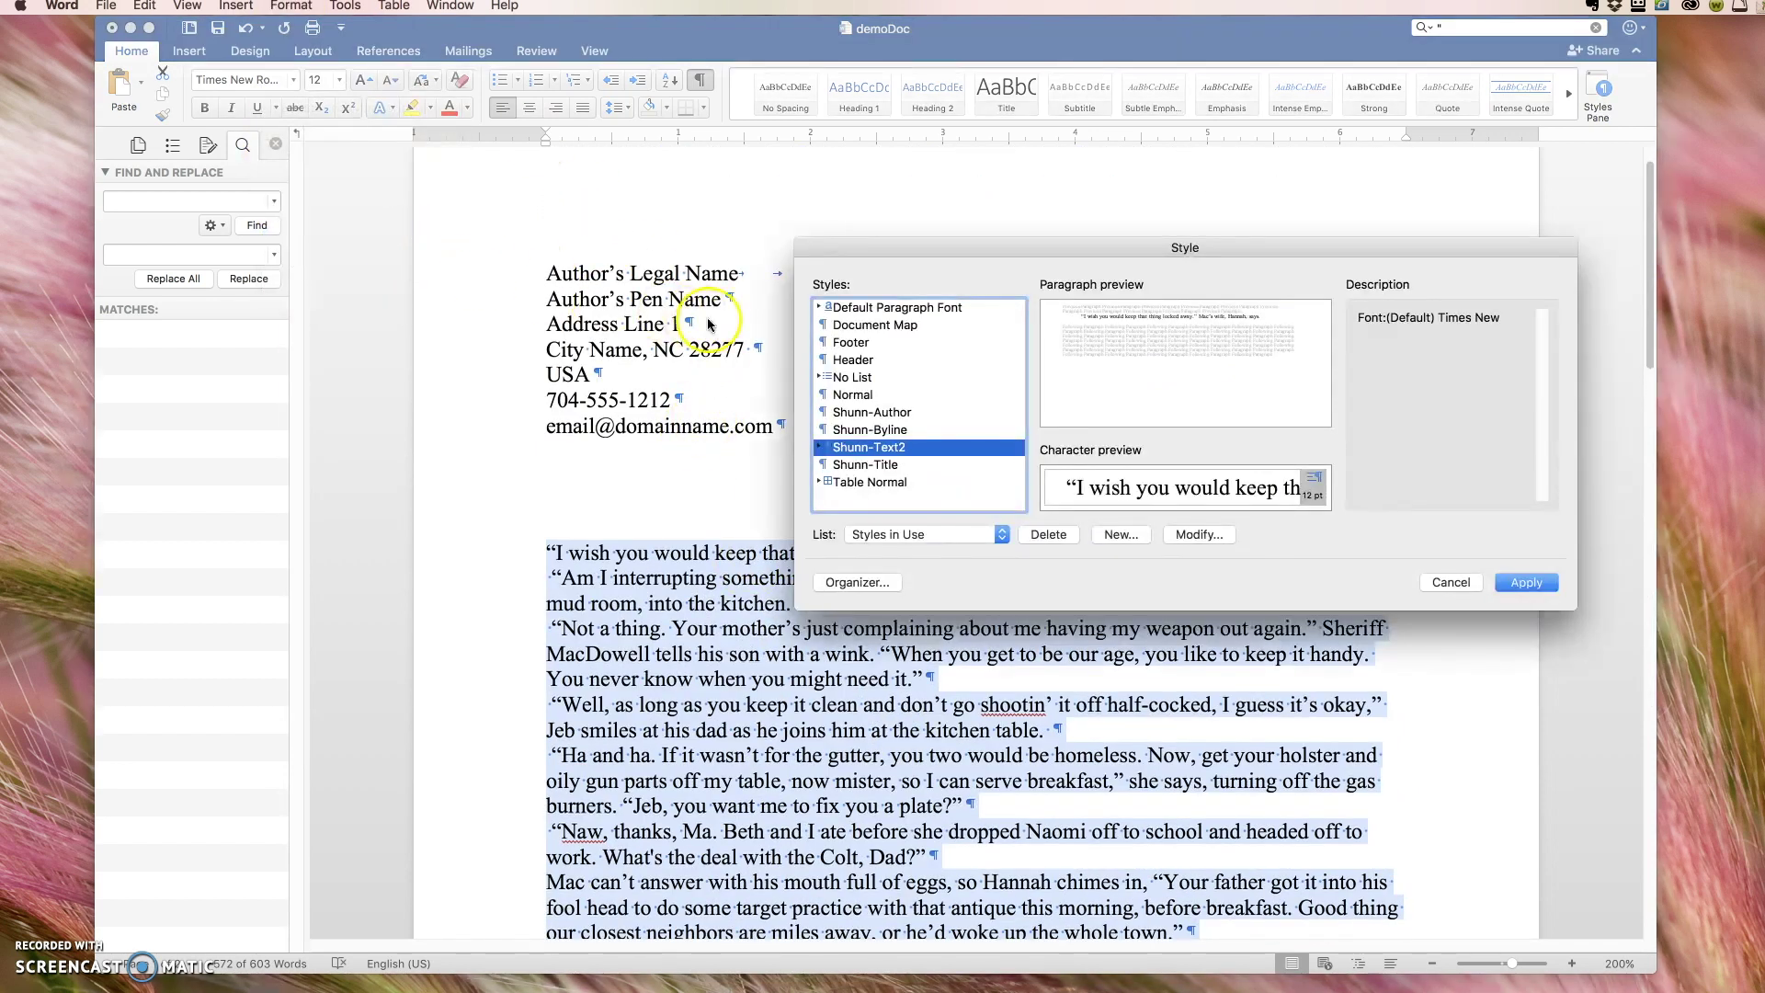
click(1118, 534)
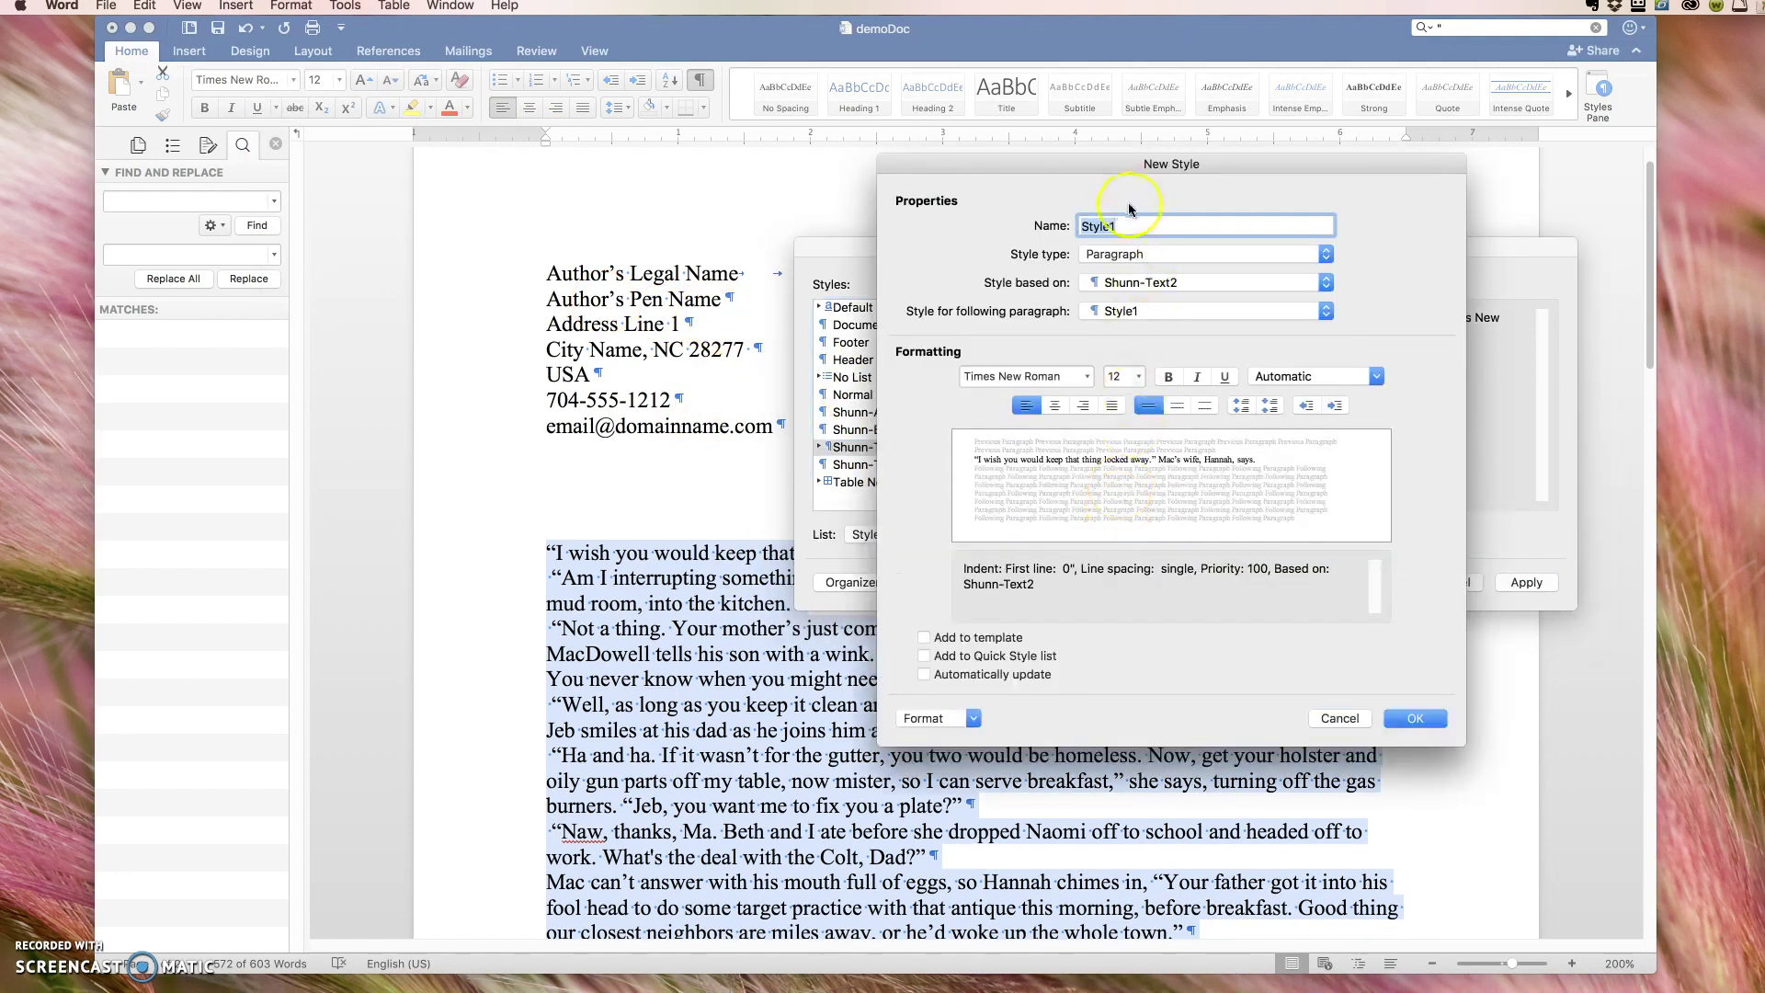
text(Shunn-Text2)
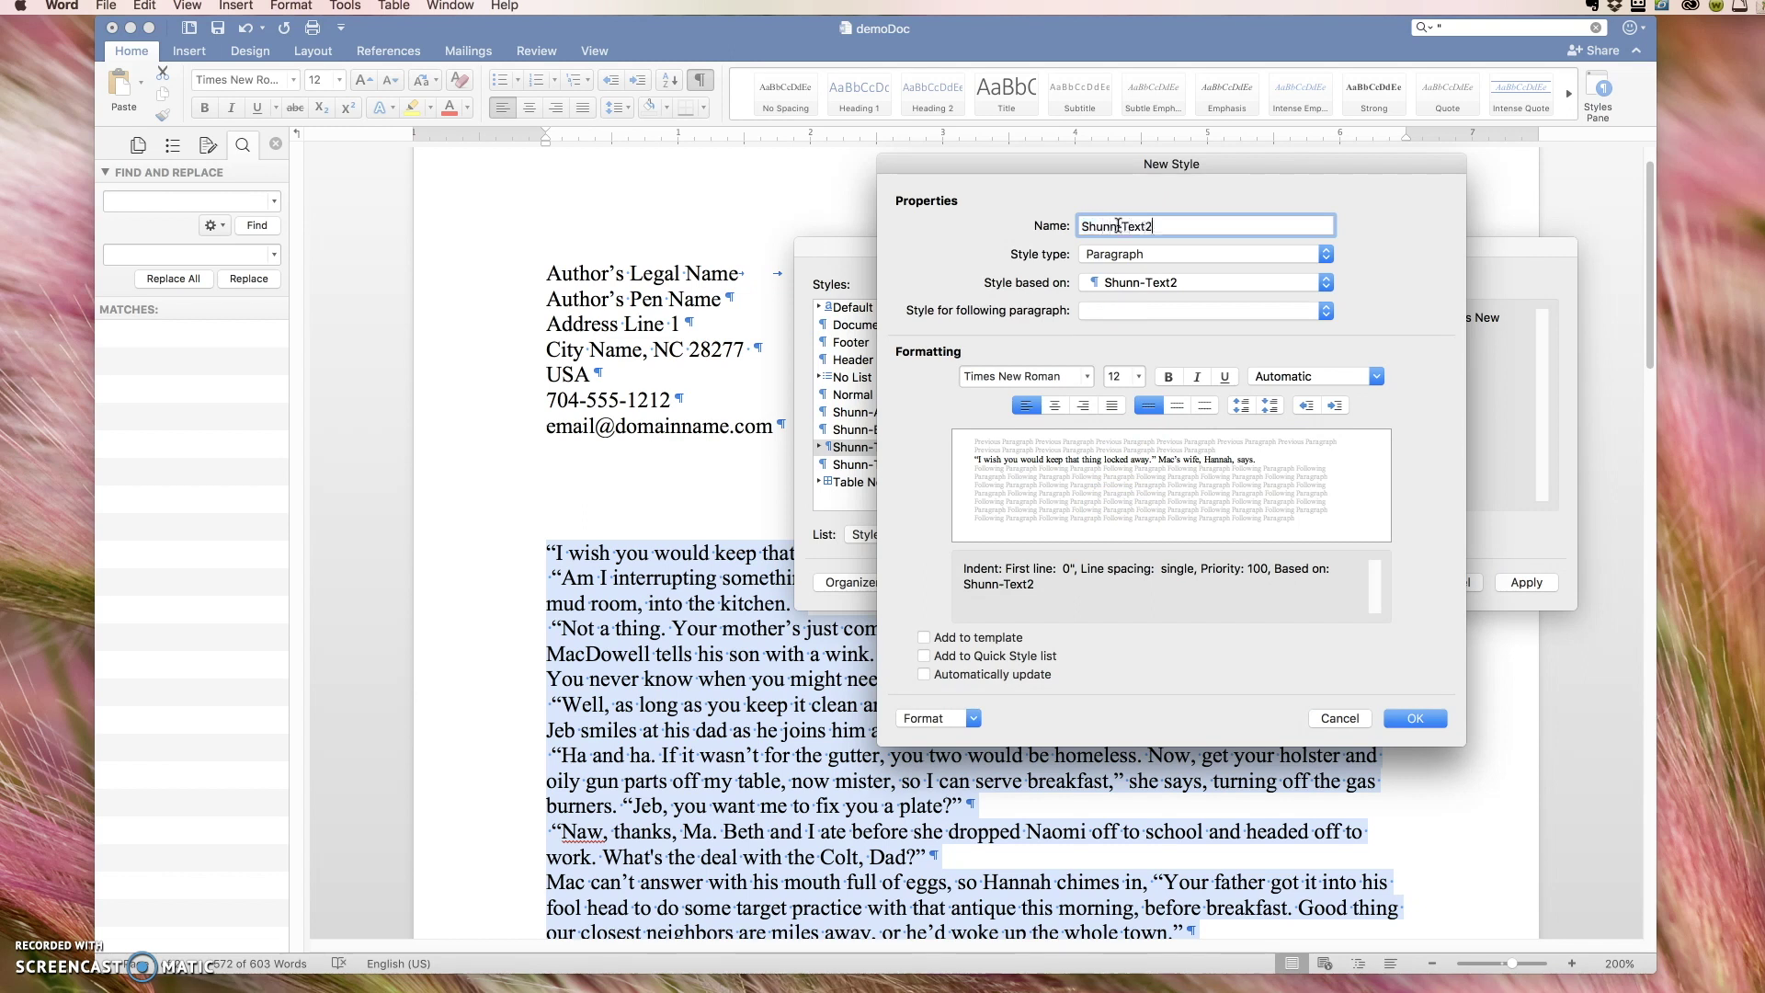
click(1105, 285)
Step: Give the new body text style double line spacing, a 0.5" first-line indent, and 0 pt spacing before and after
click(1204, 408)
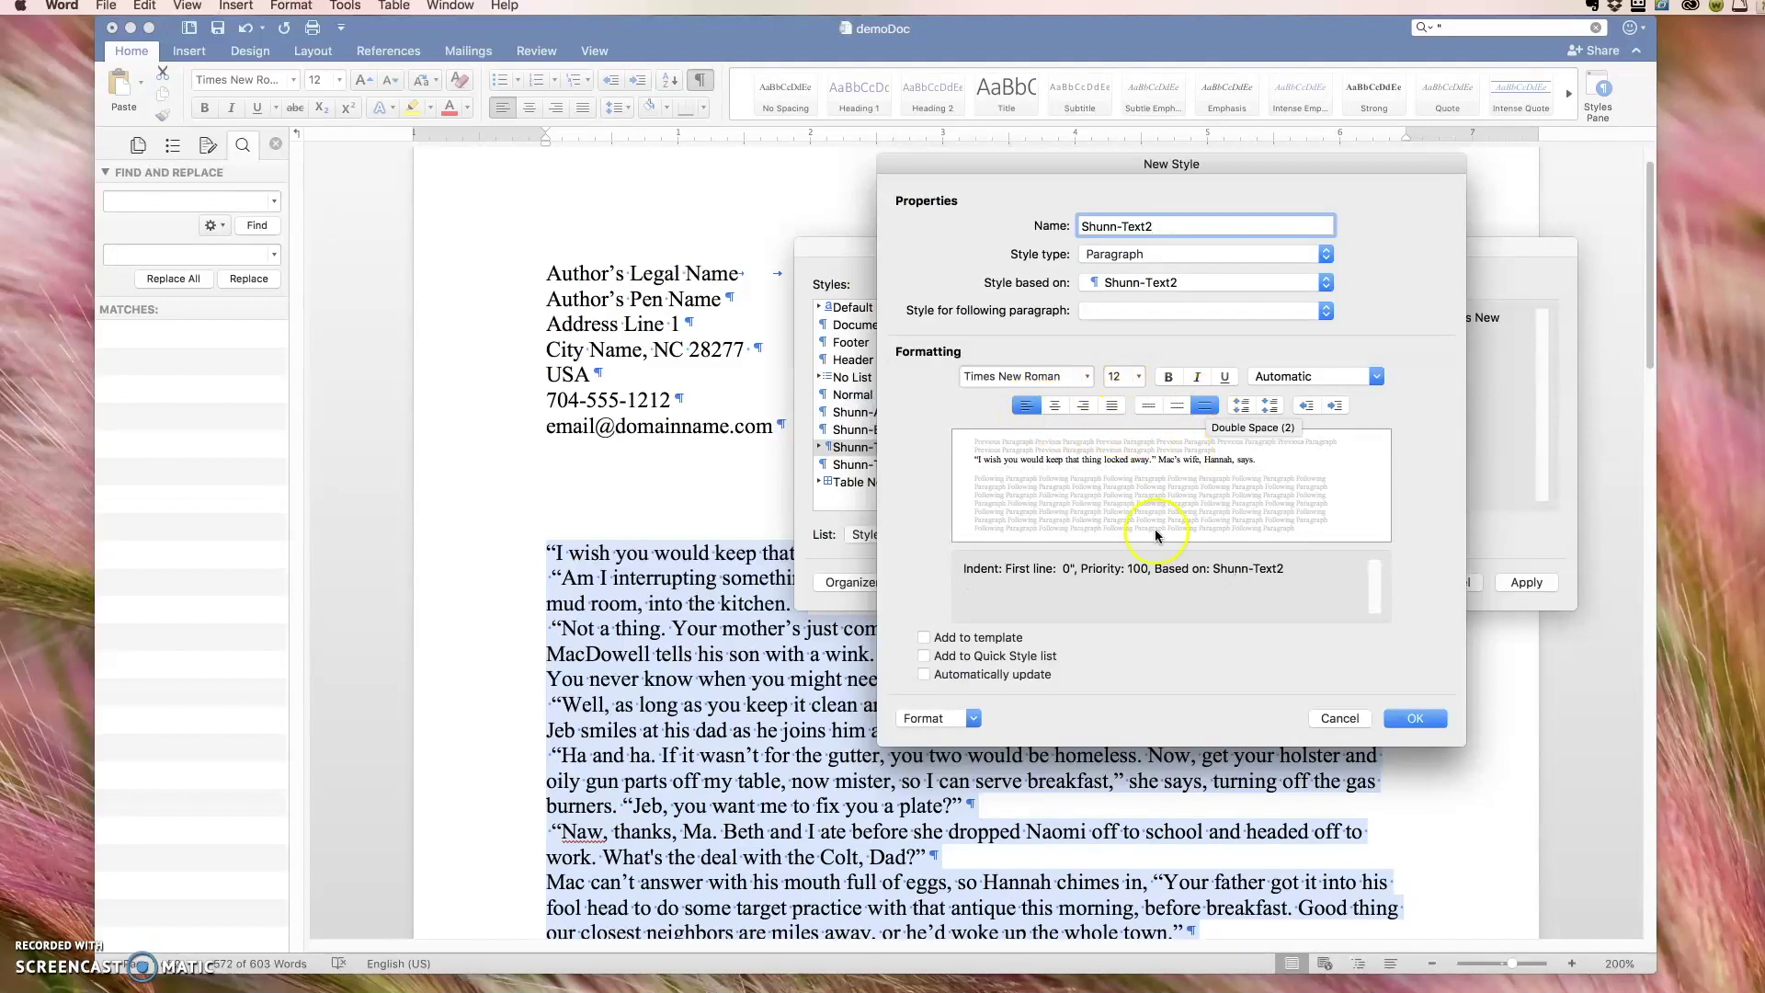
click(974, 718)
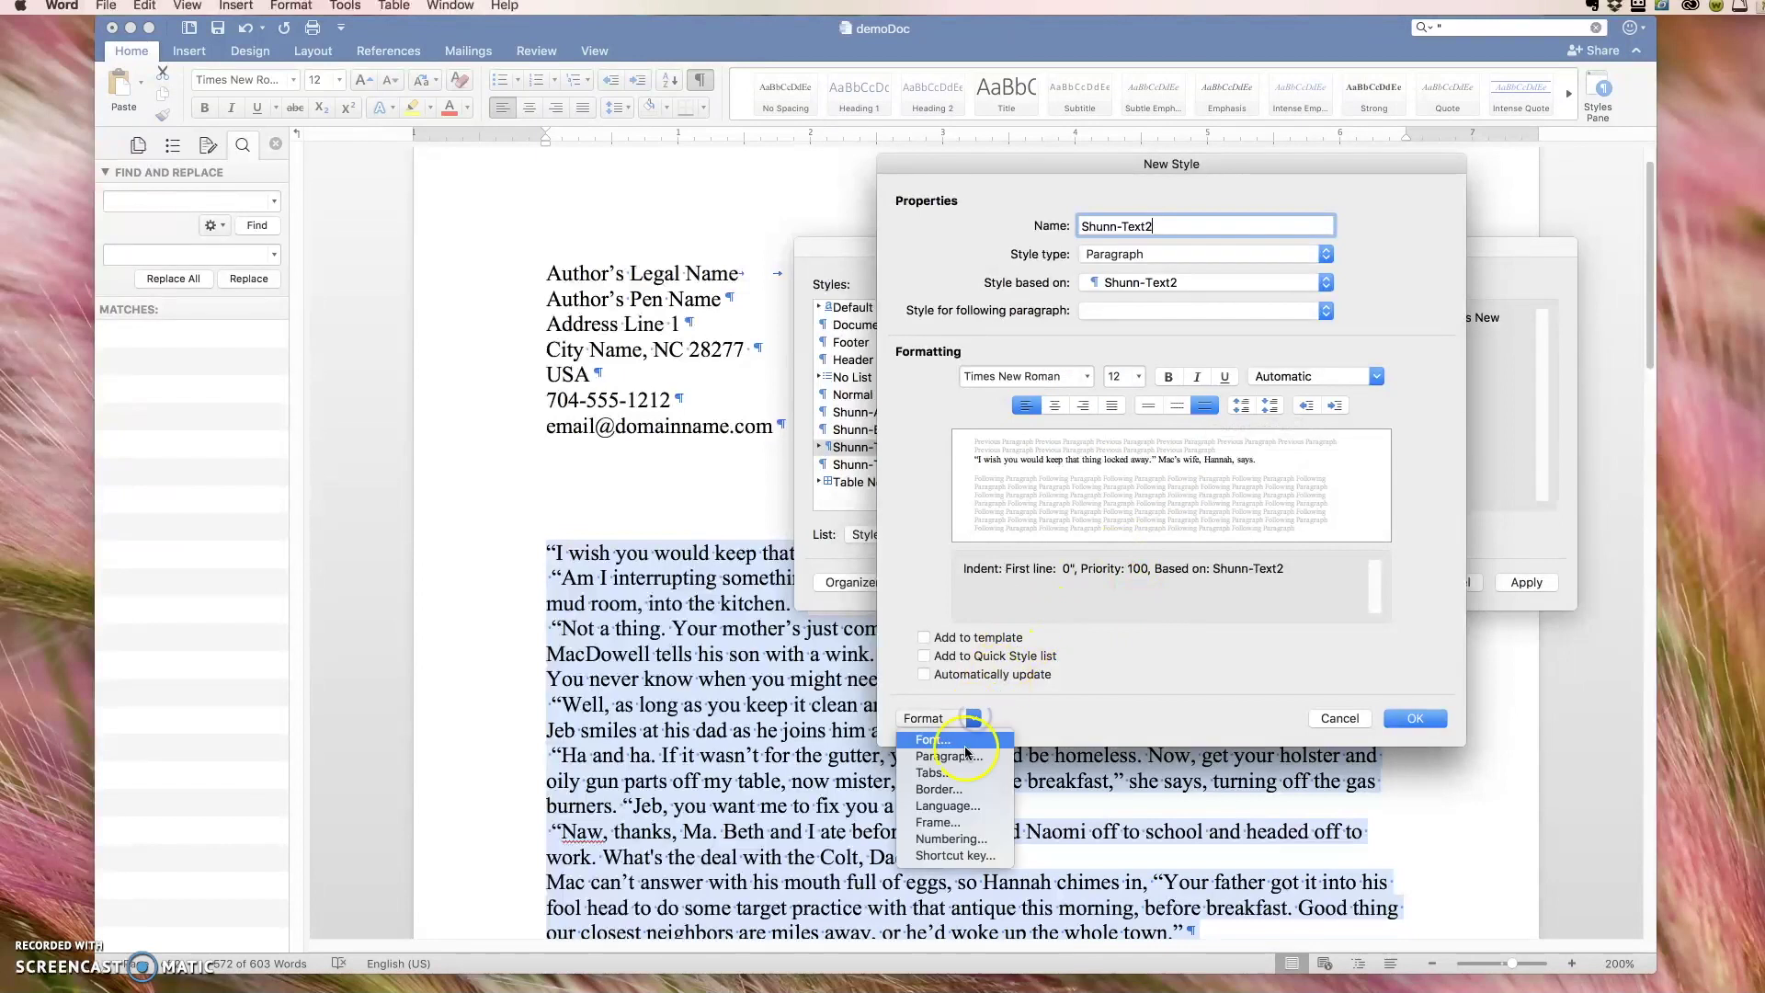
click(956, 756)
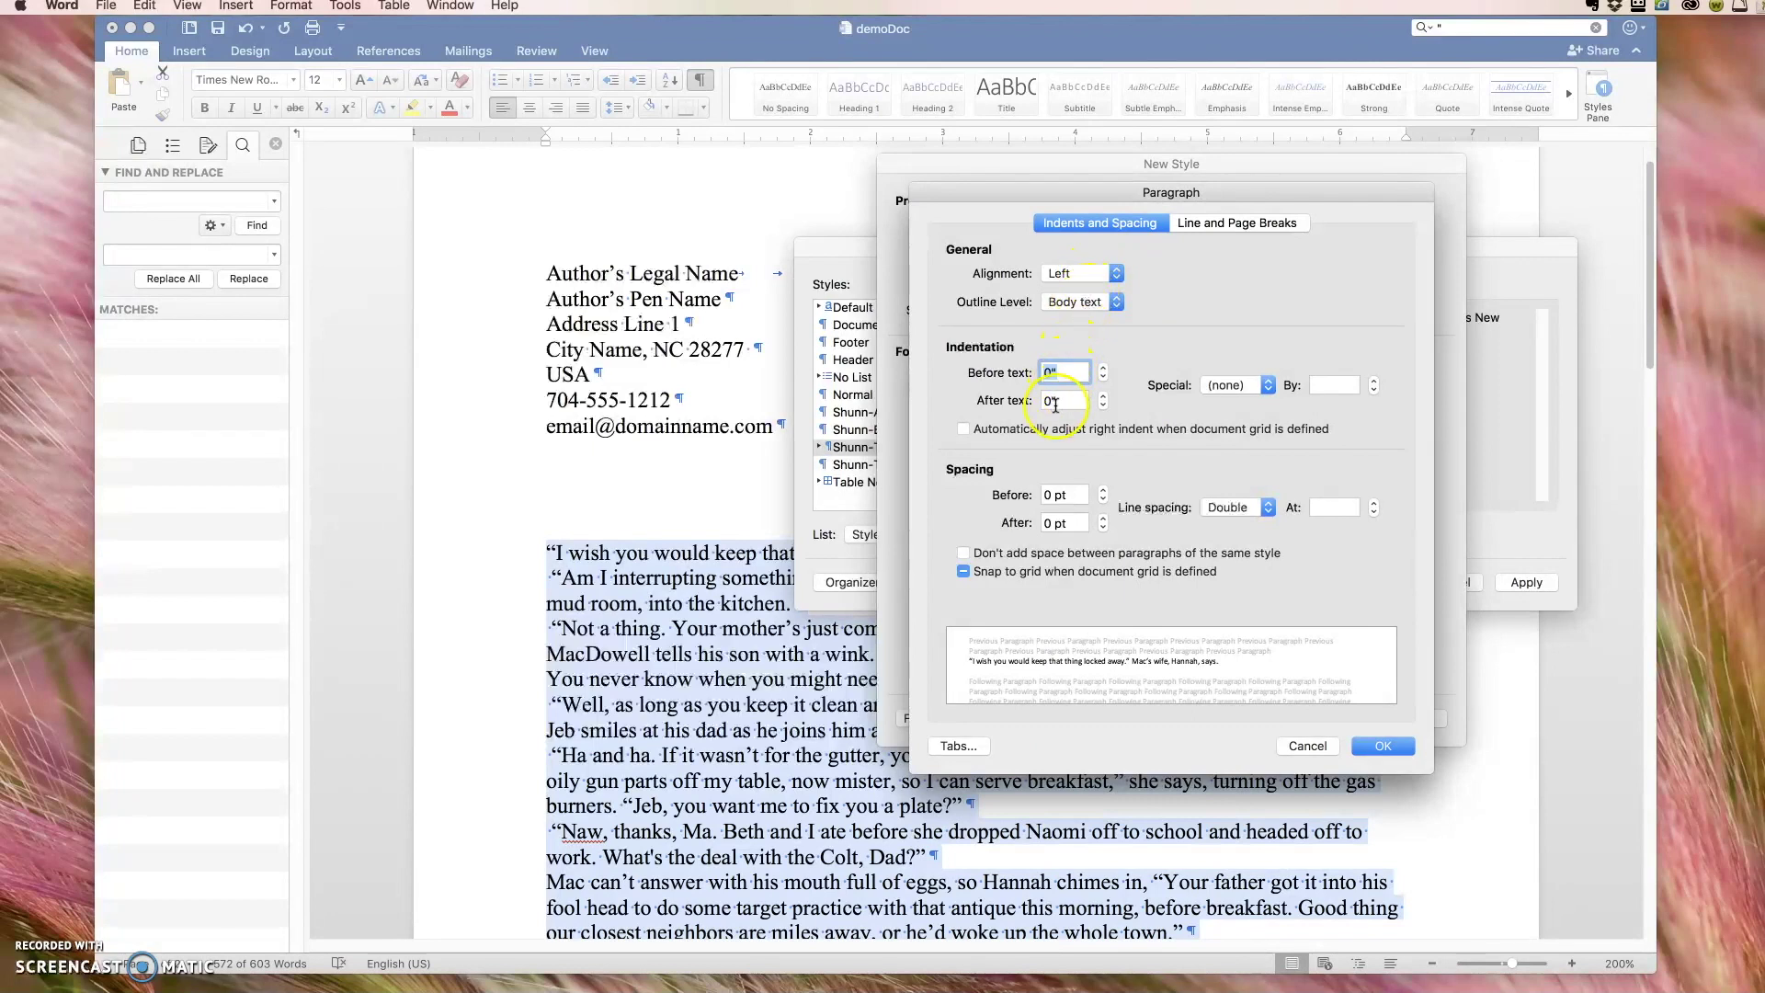
click(1277, 389)
click(1259, 404)
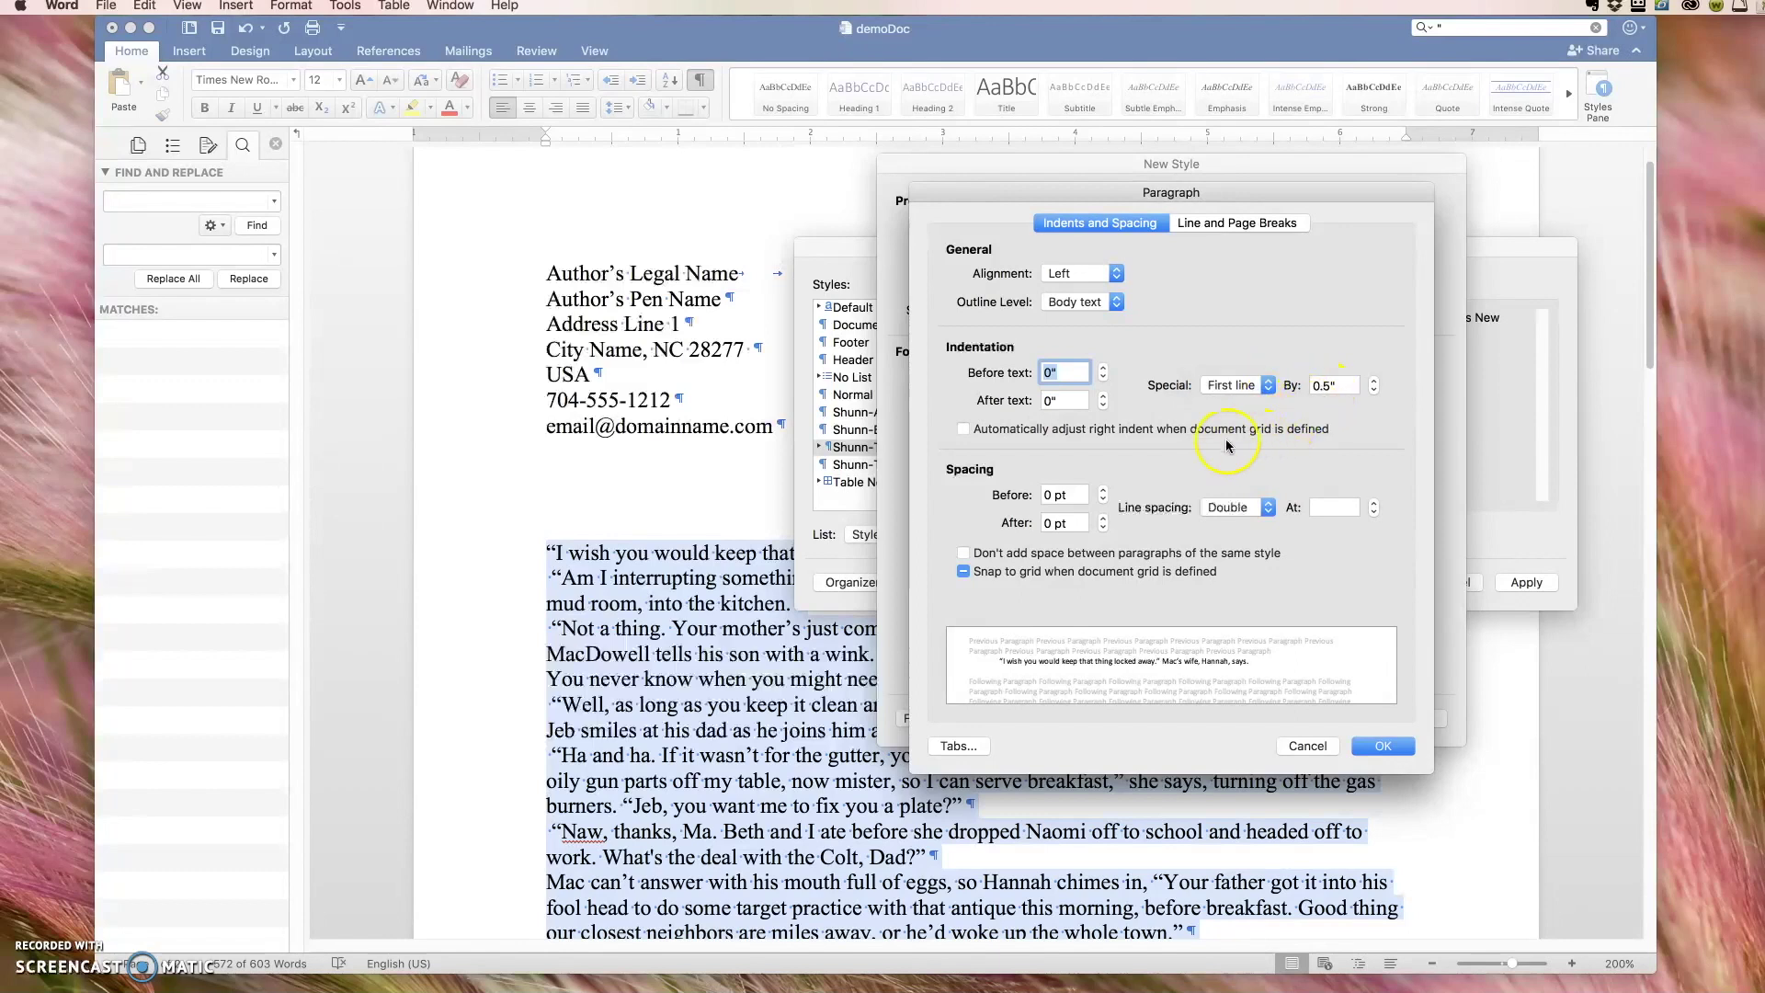
click(1052, 493)
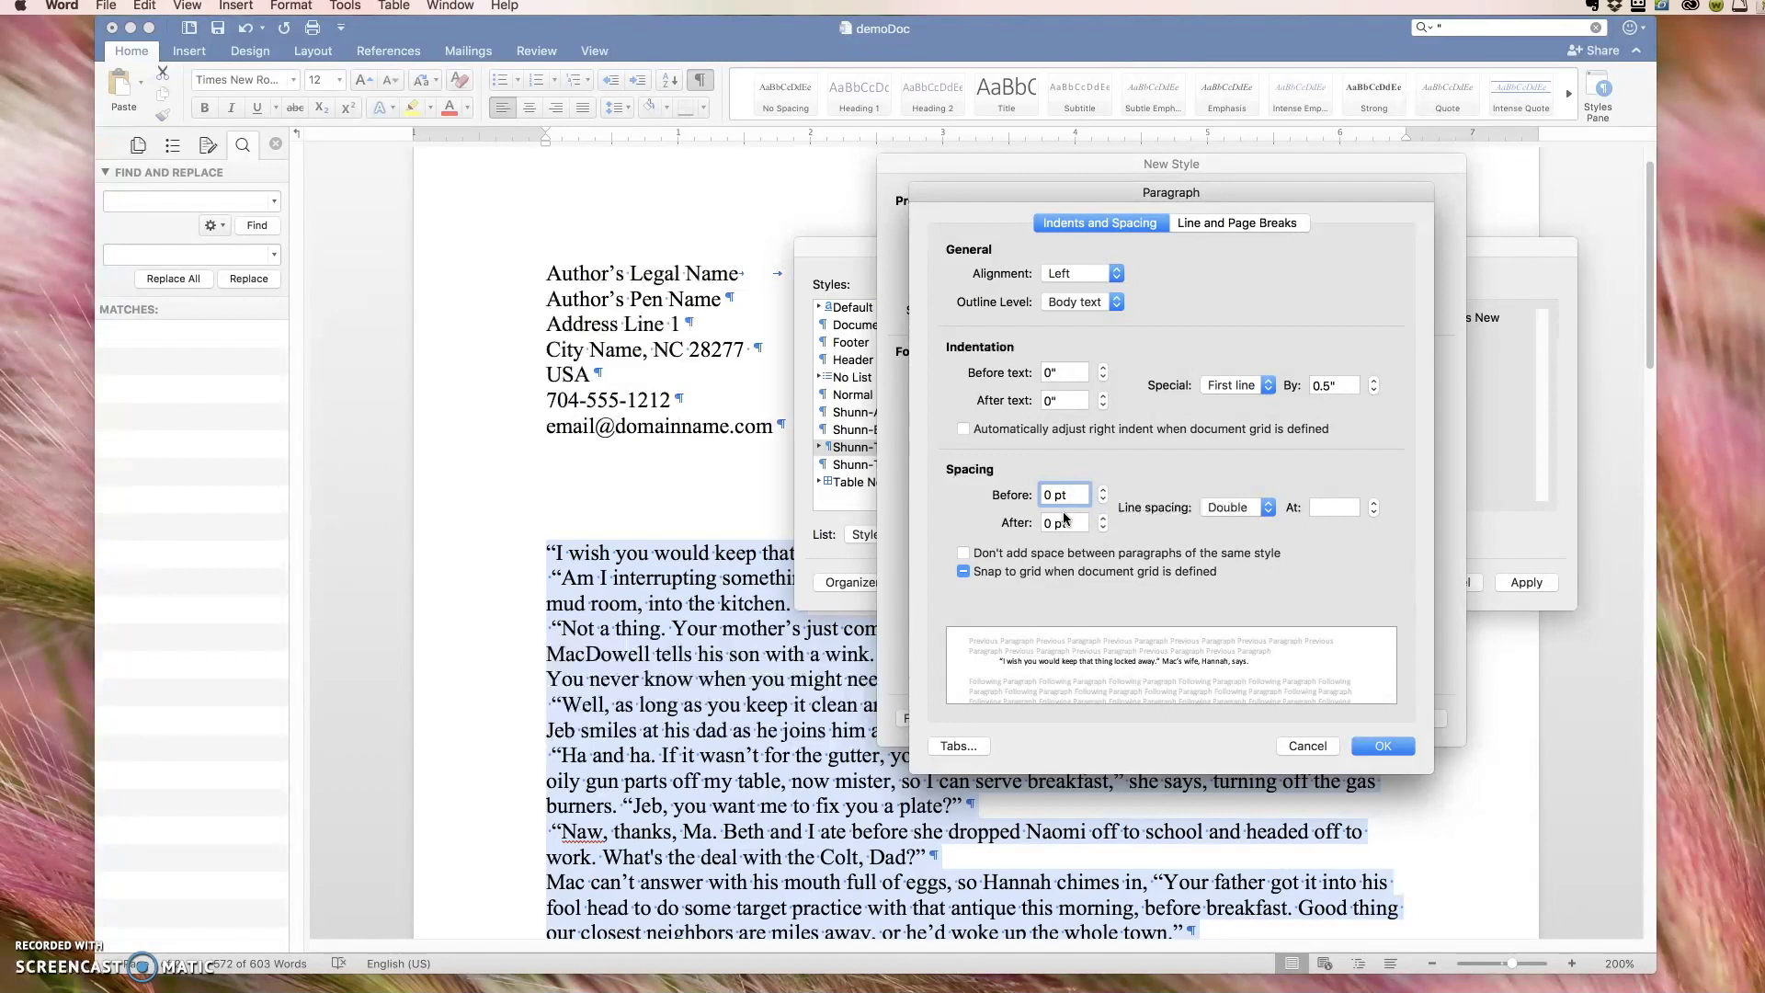
click(1049, 523)
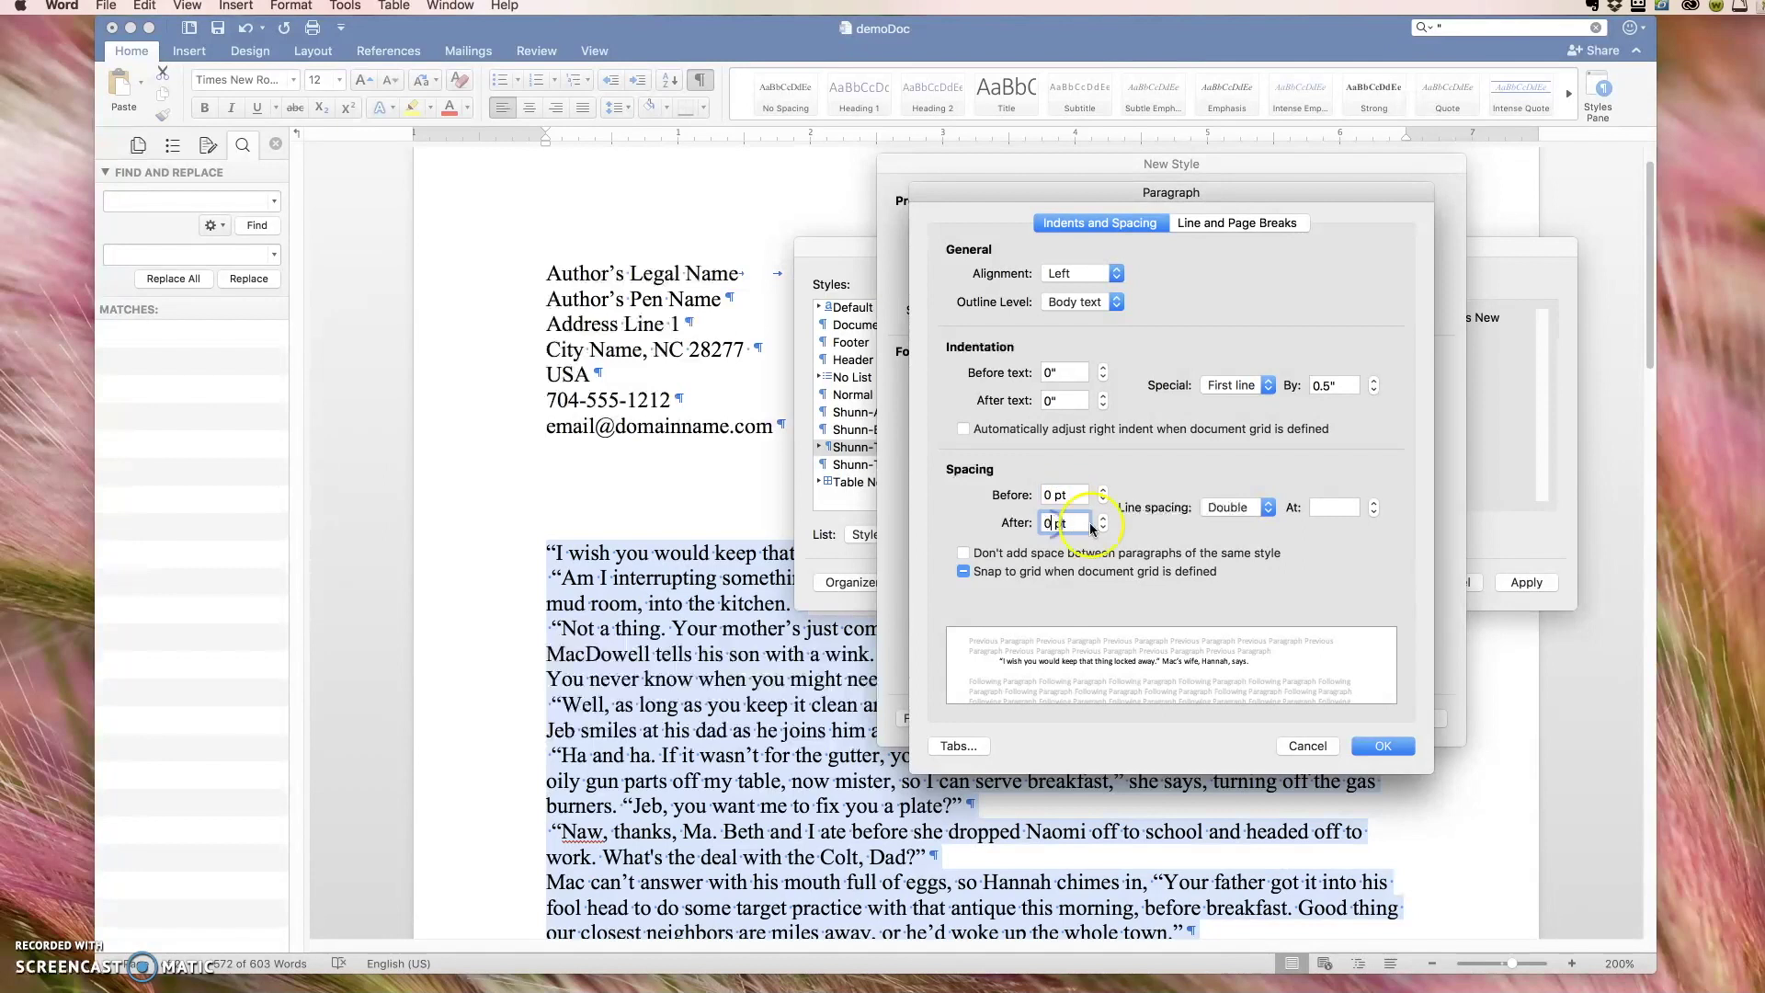
click(1229, 506)
click(1228, 506)
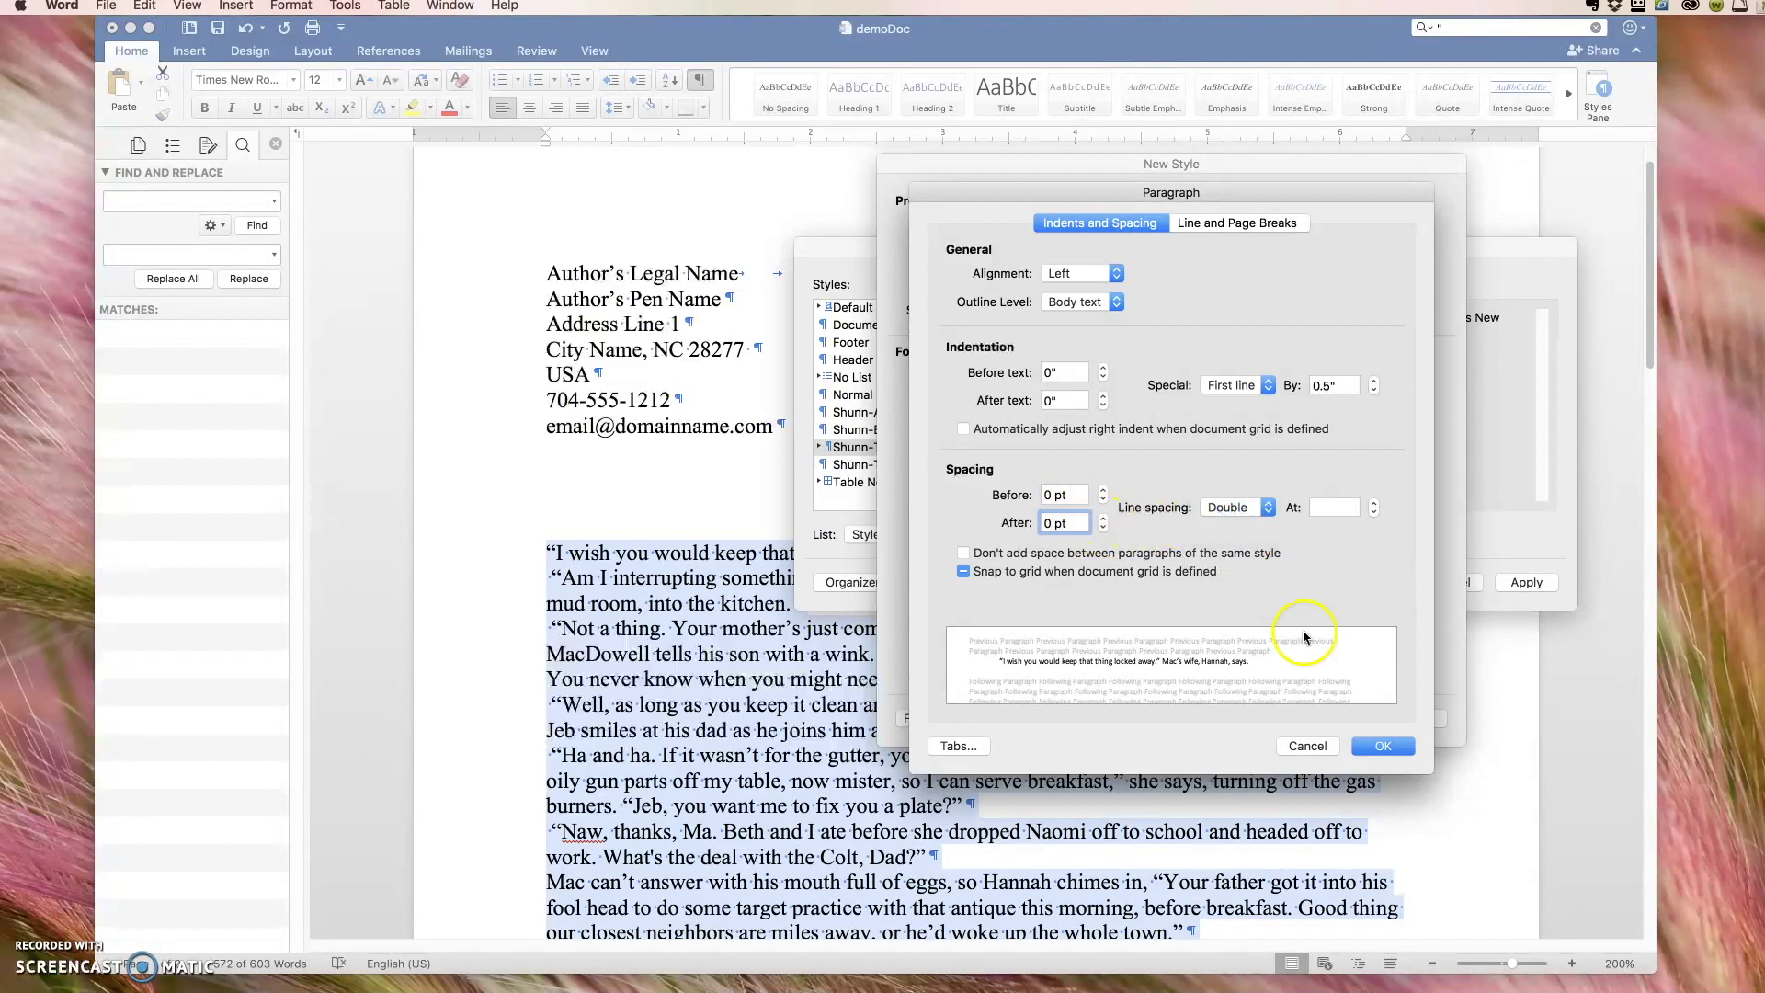
click(1385, 746)
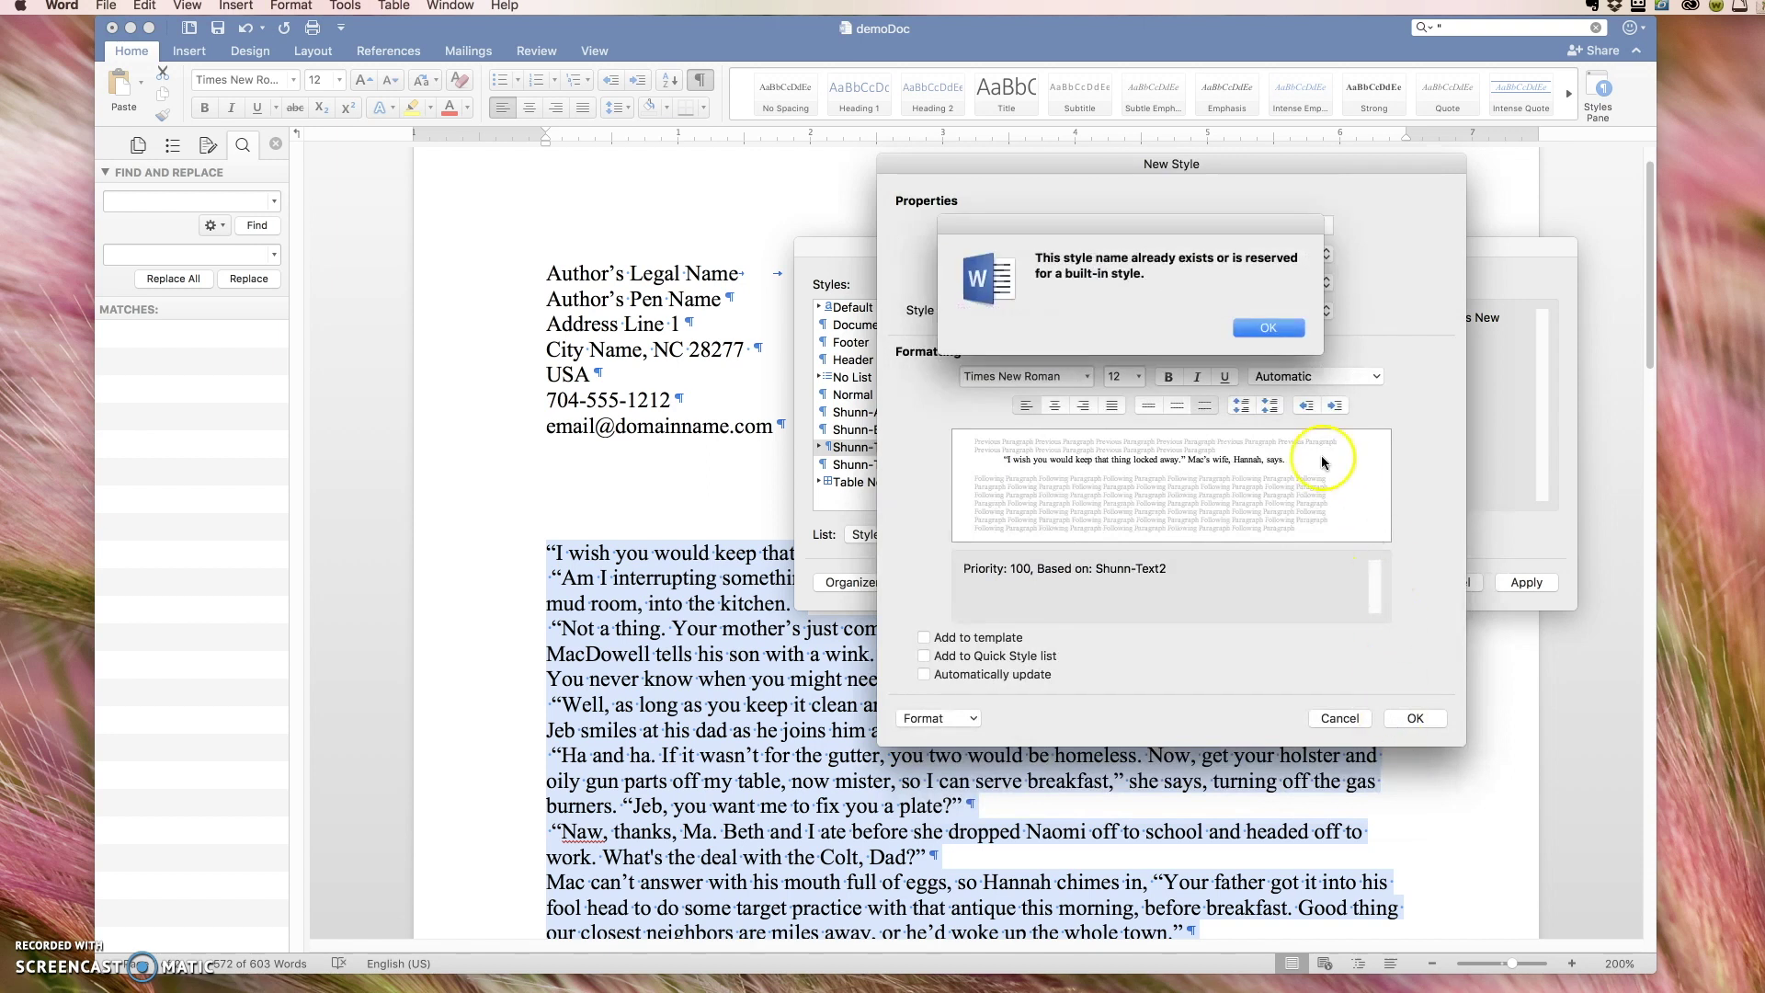
Step: Rename the new style Shunn-Text3, create it, and apply it to the selected story text
click(1270, 328)
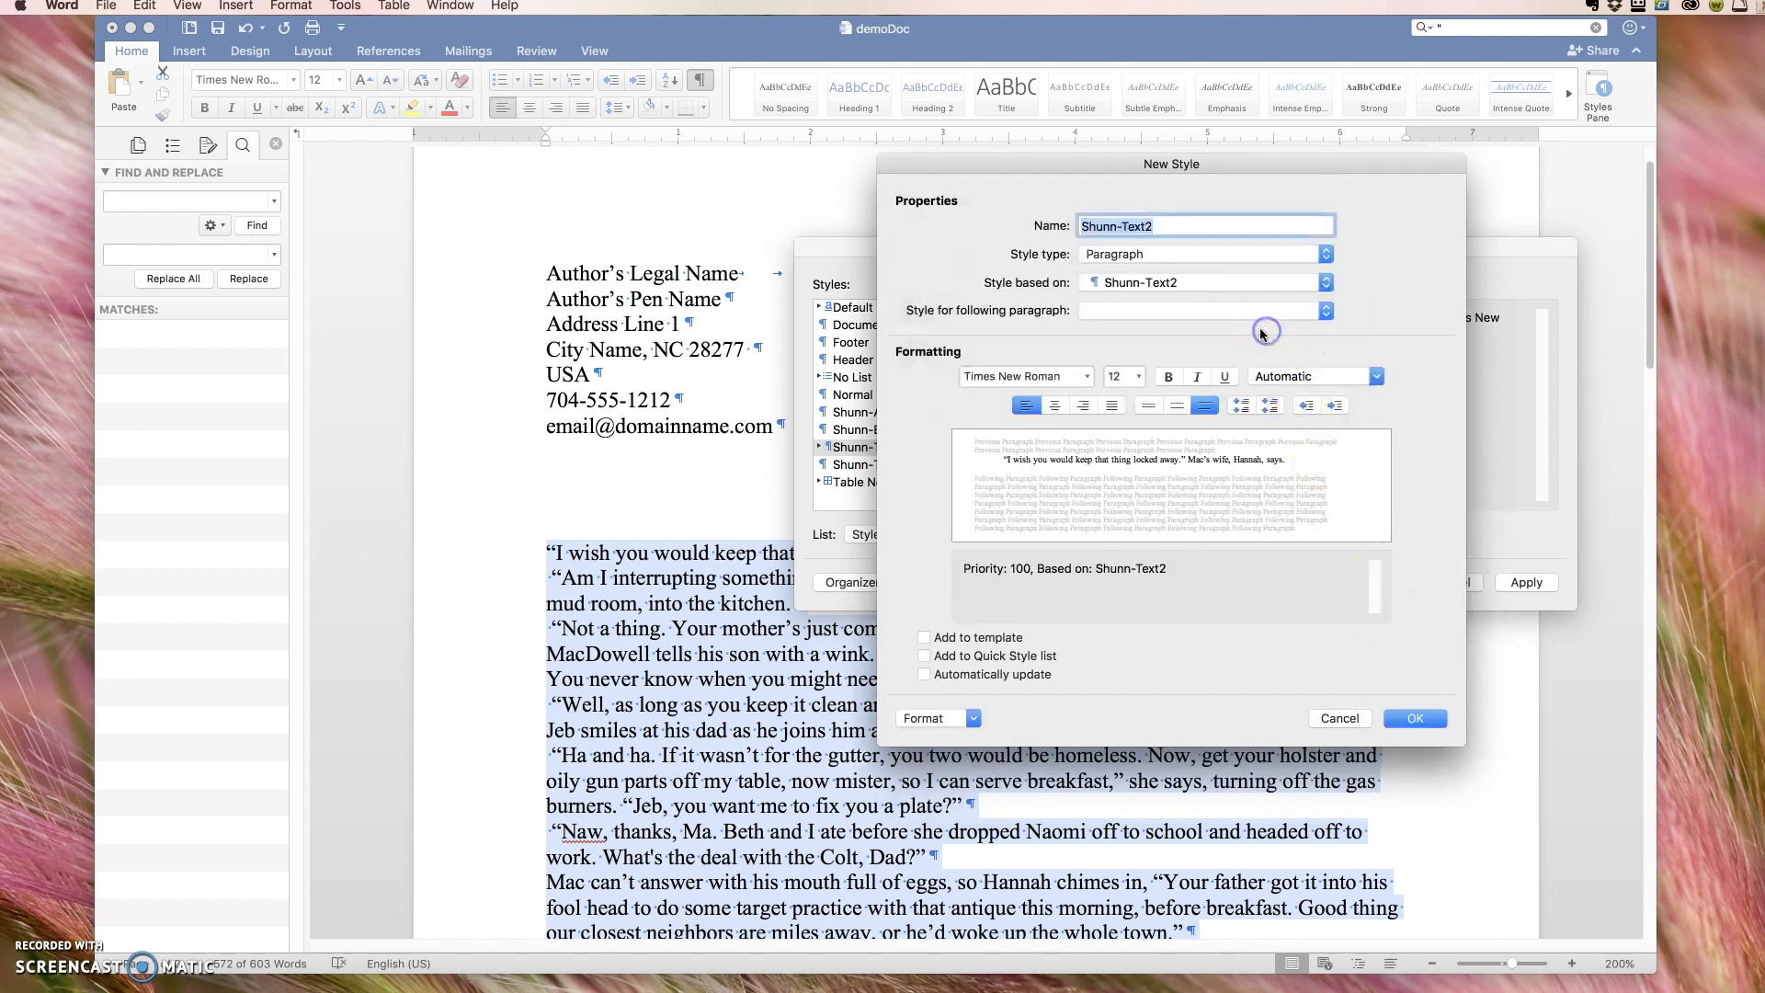
click(1151, 228)
key(BackSpace)
text(3)
click(1431, 721)
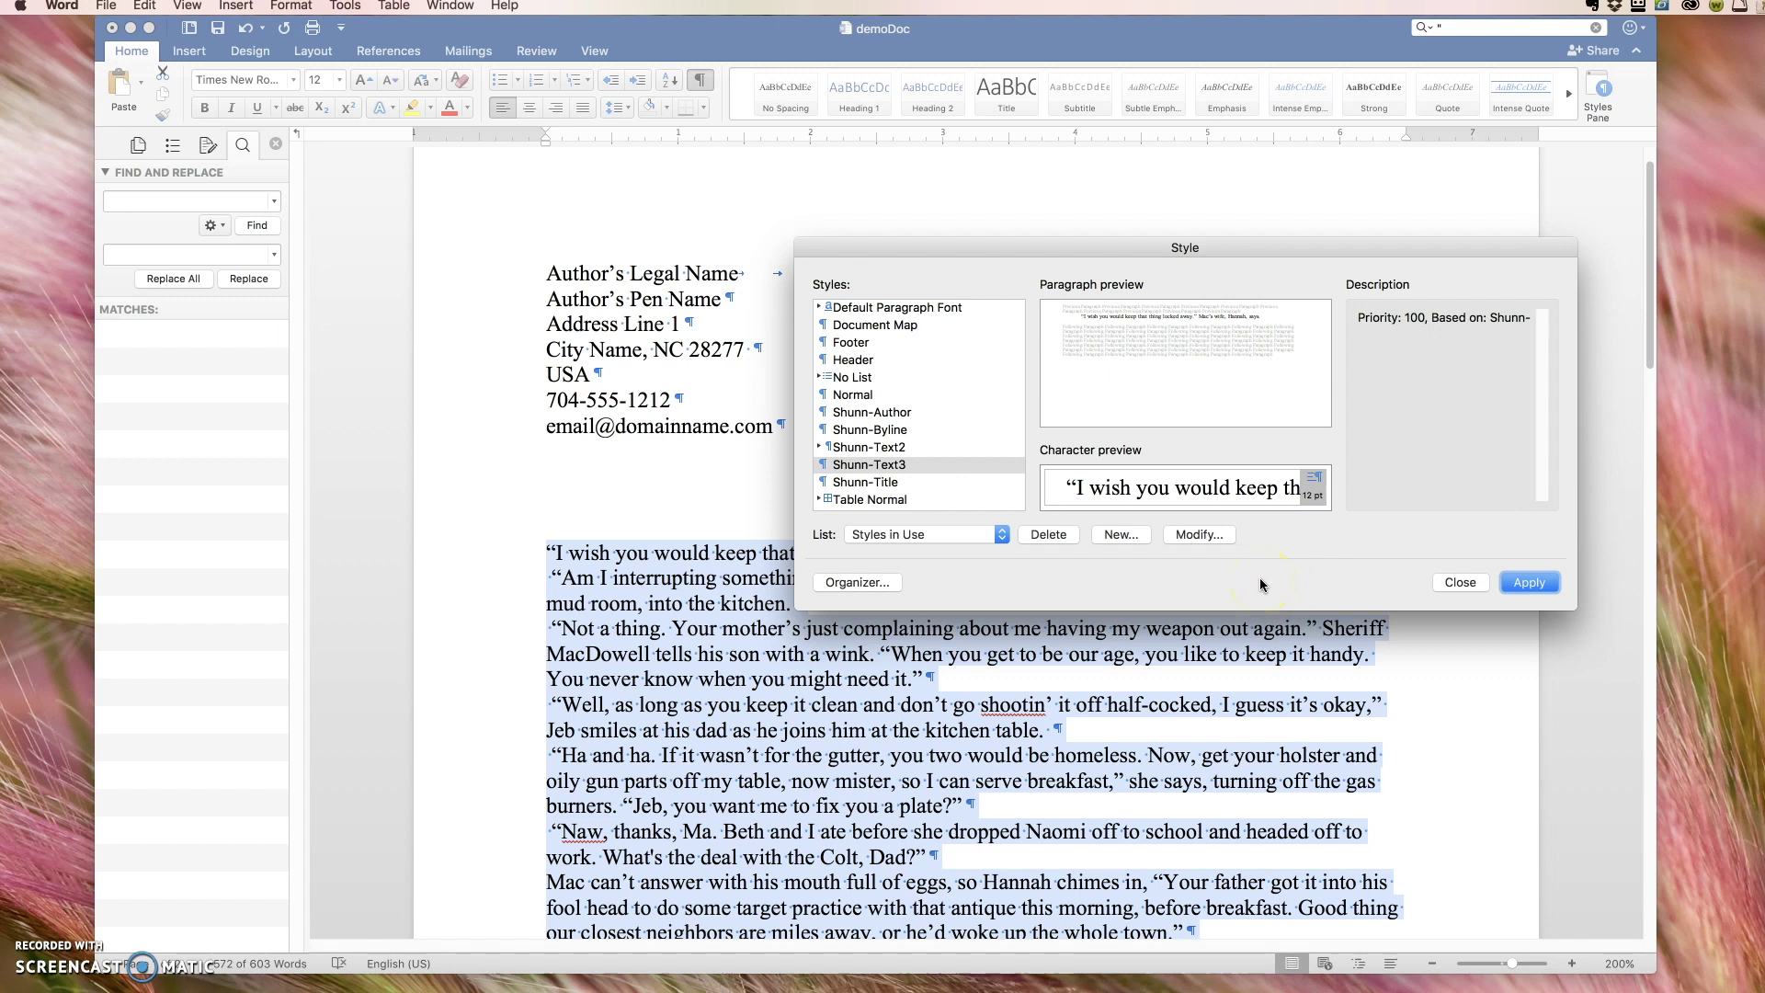
click(1527, 584)
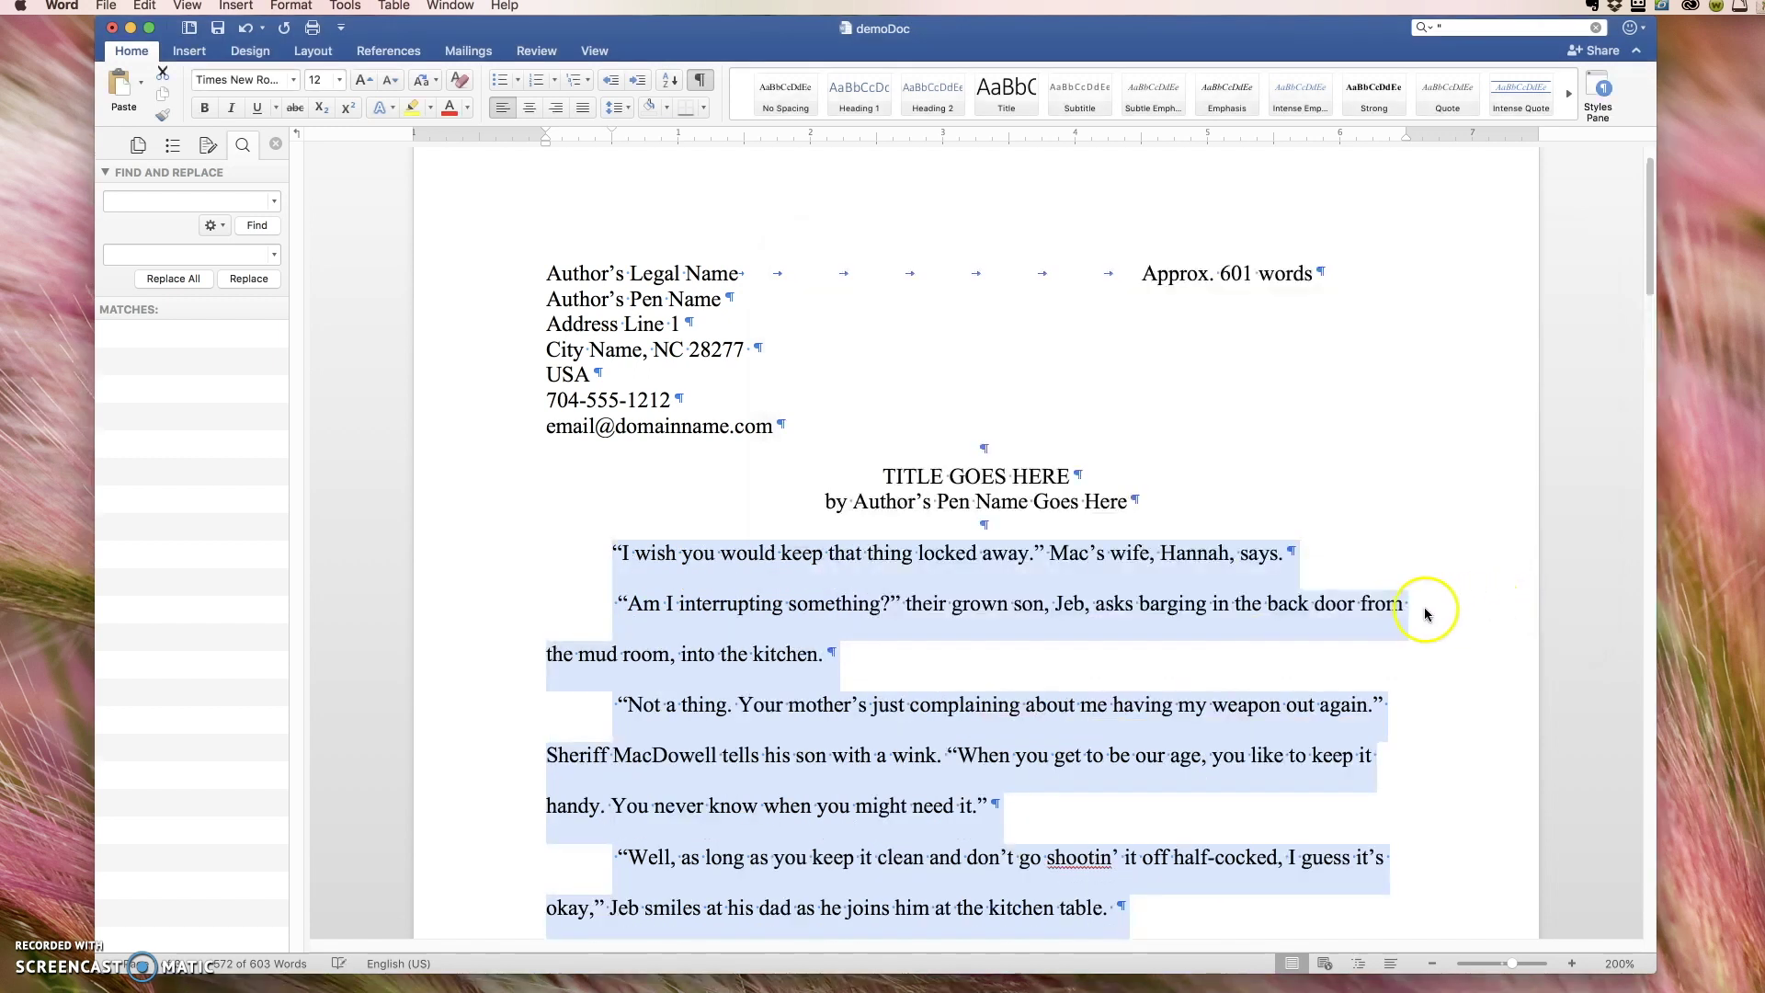
scroll(878, 625, down, 1)
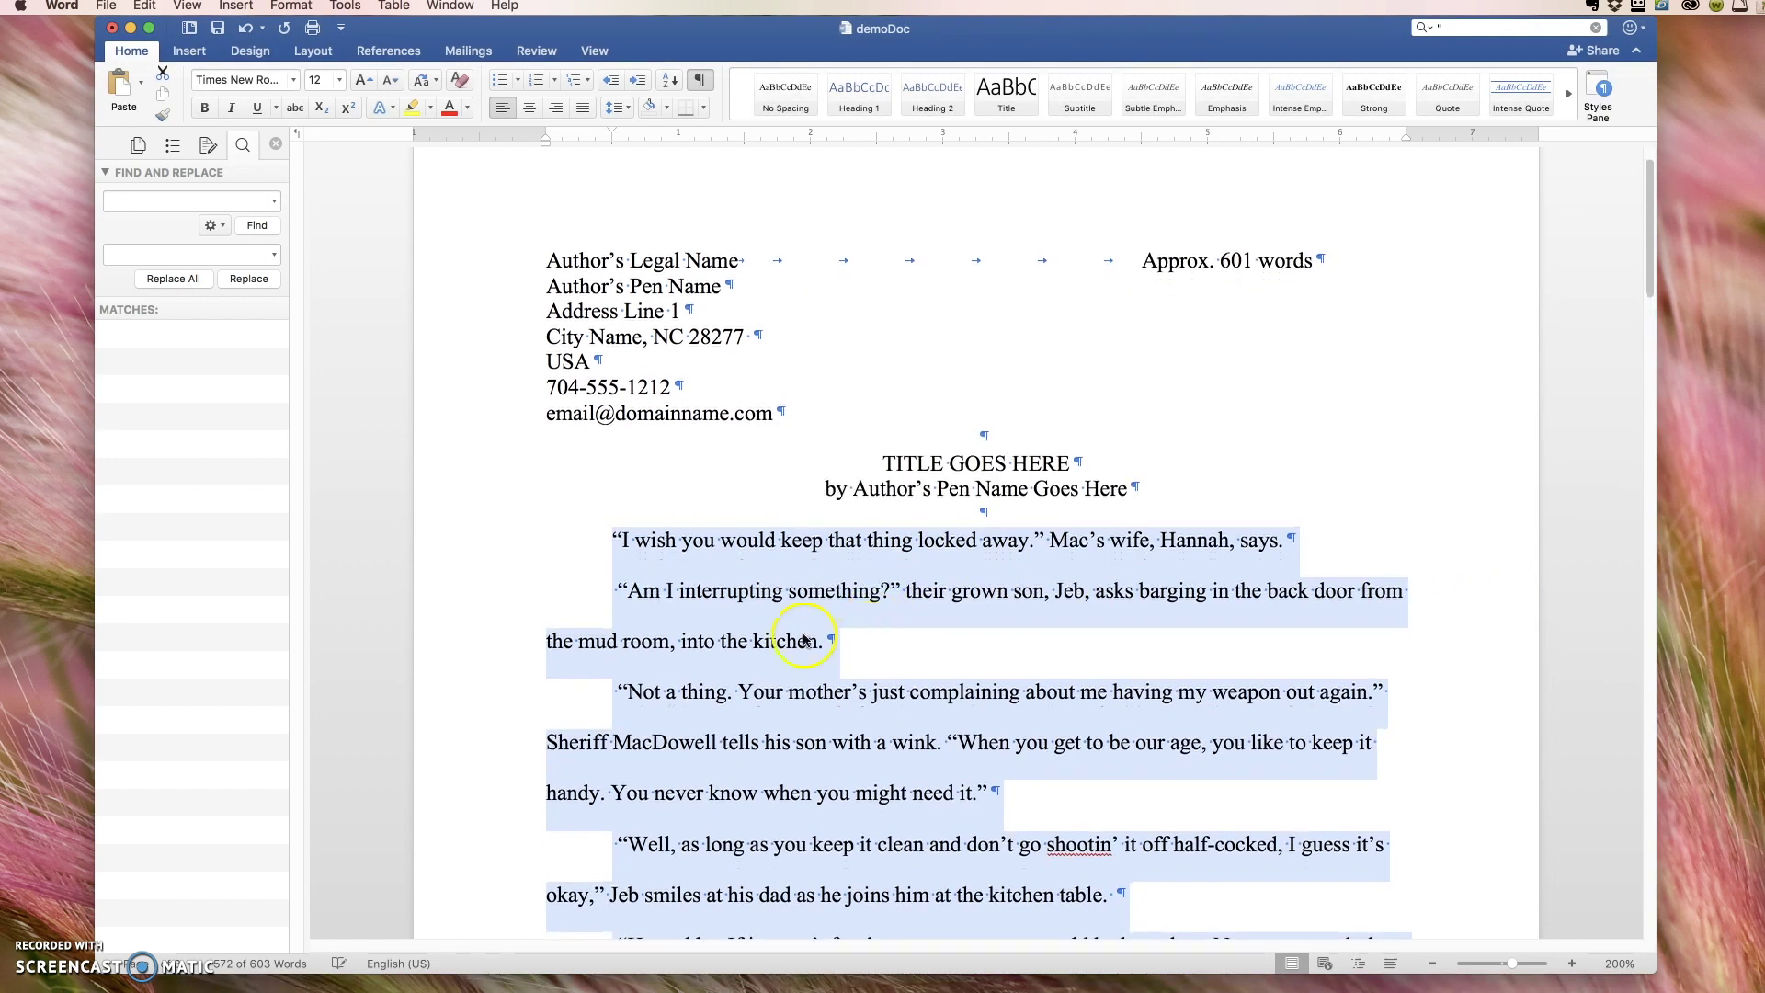
scroll(602, 745, down, 3)
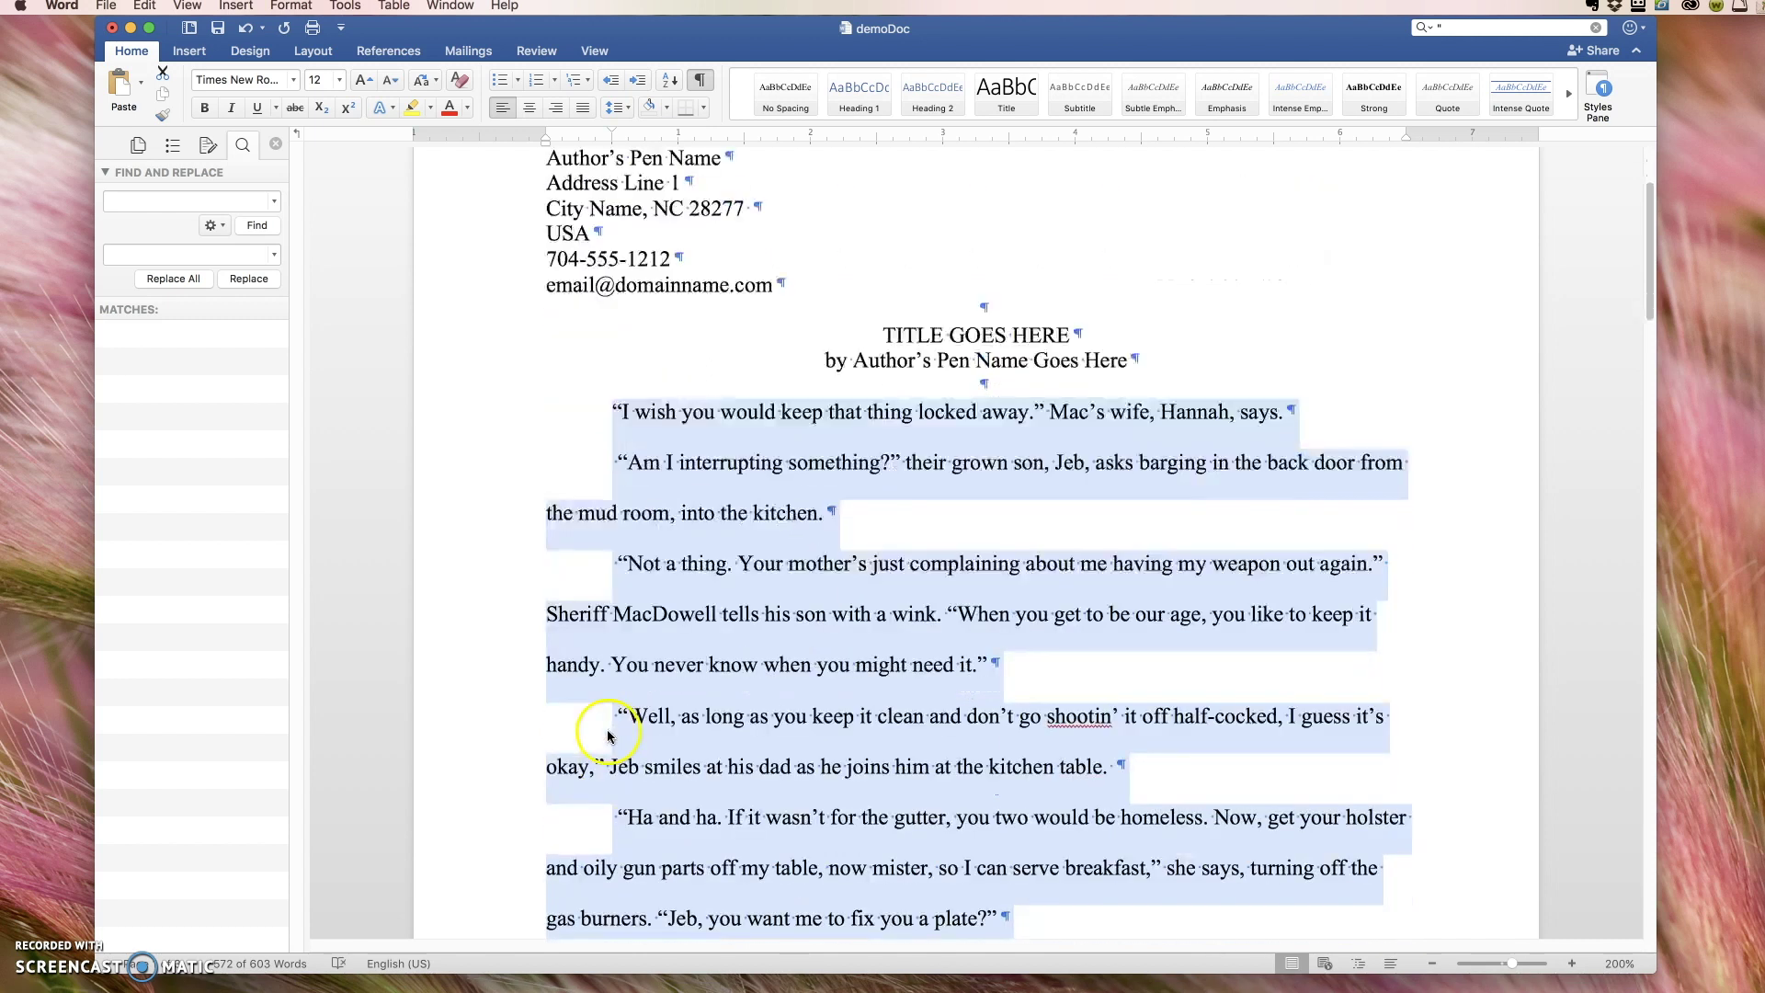
scroll(607, 736, up, 3)
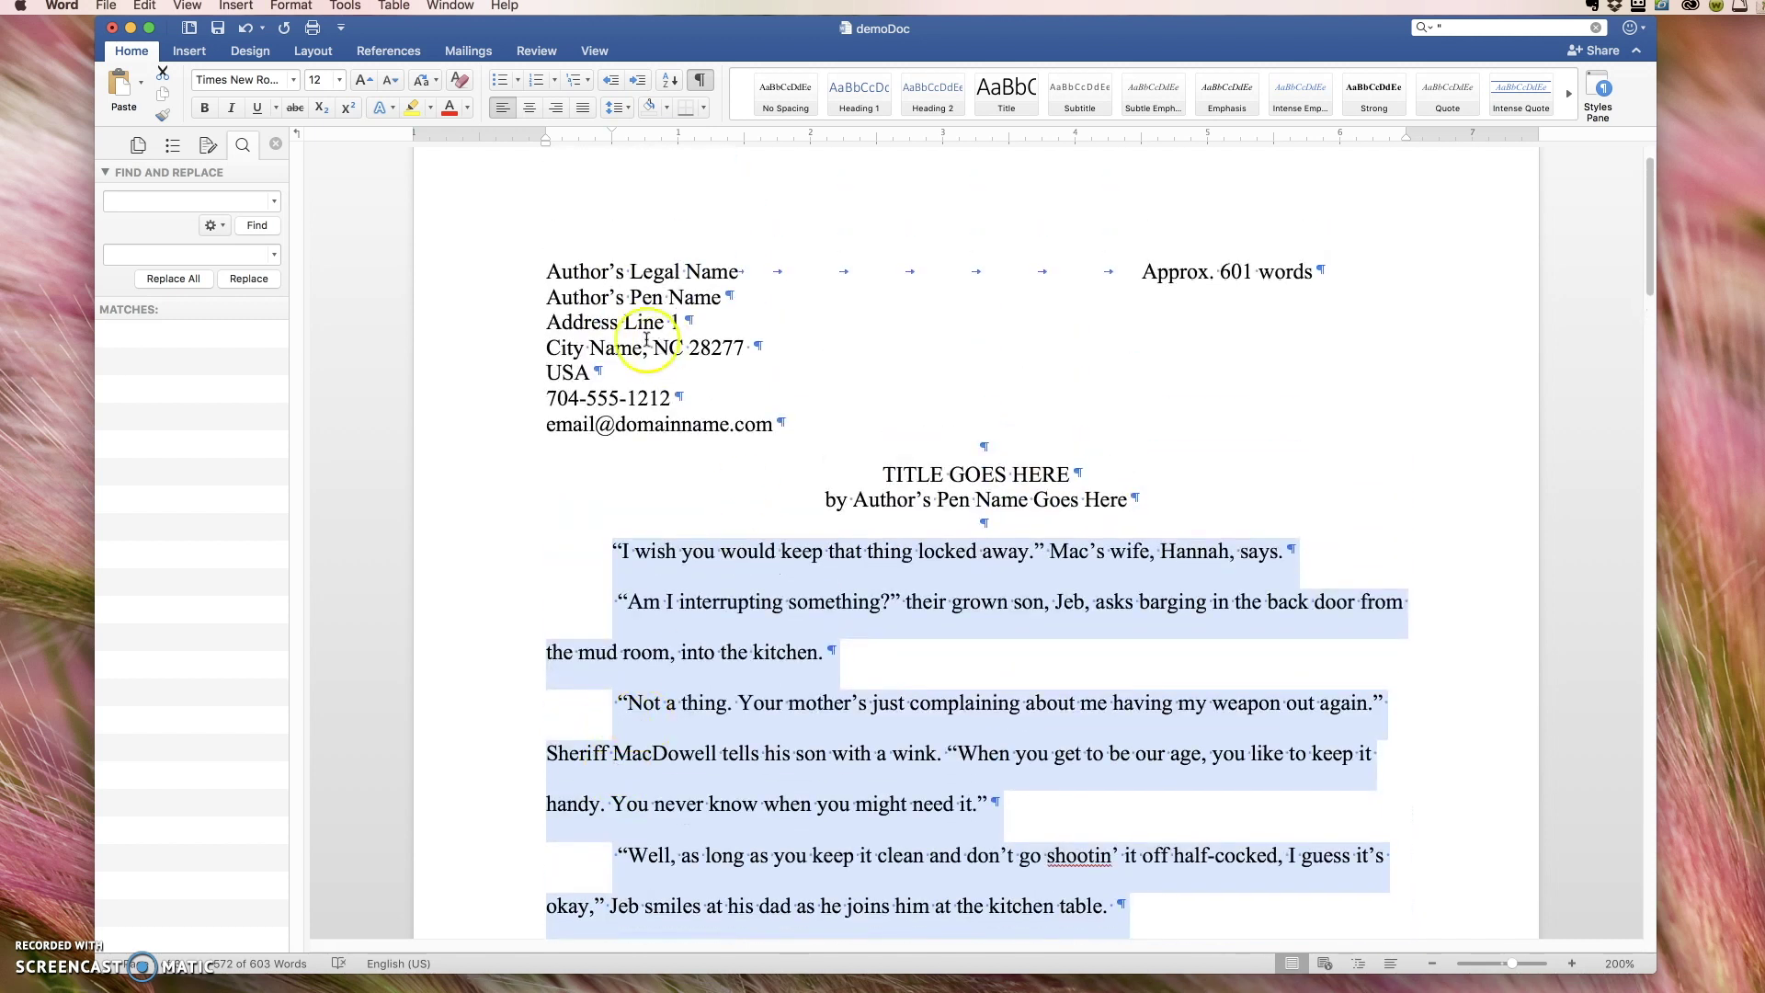
Step: Open the style Organizer and bring the Shunn styles of demoDoc.docx into view
click(291, 5)
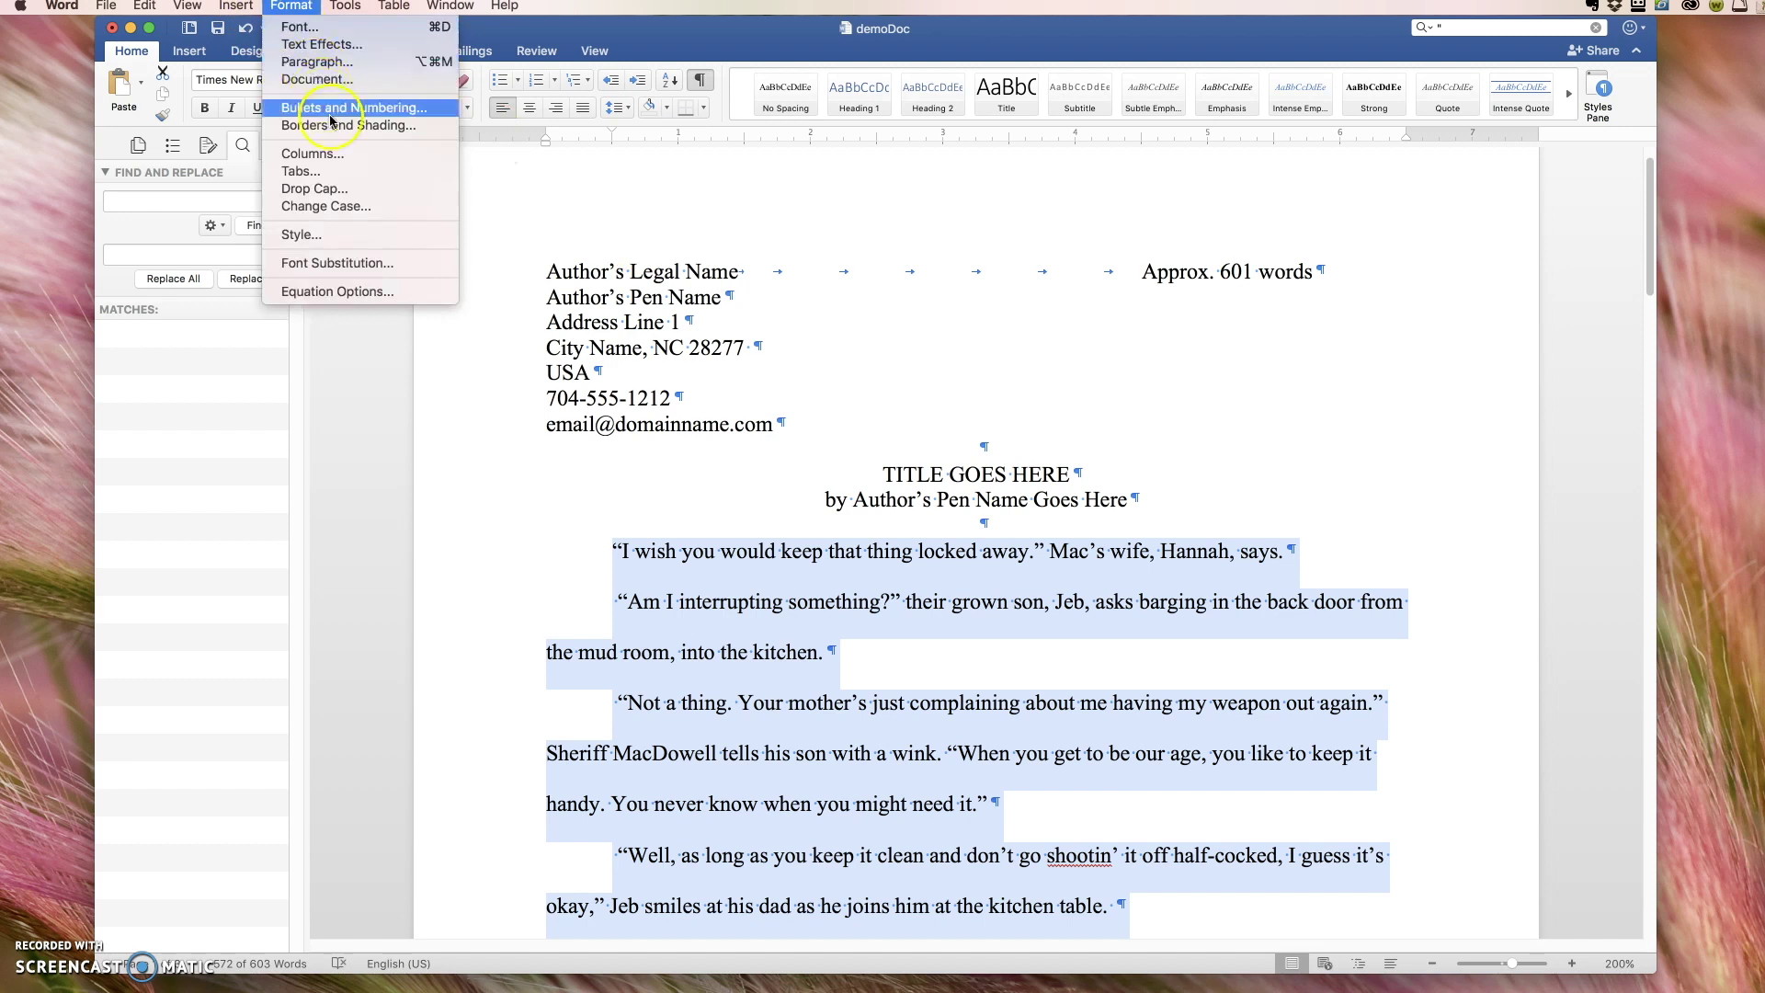
click(348, 232)
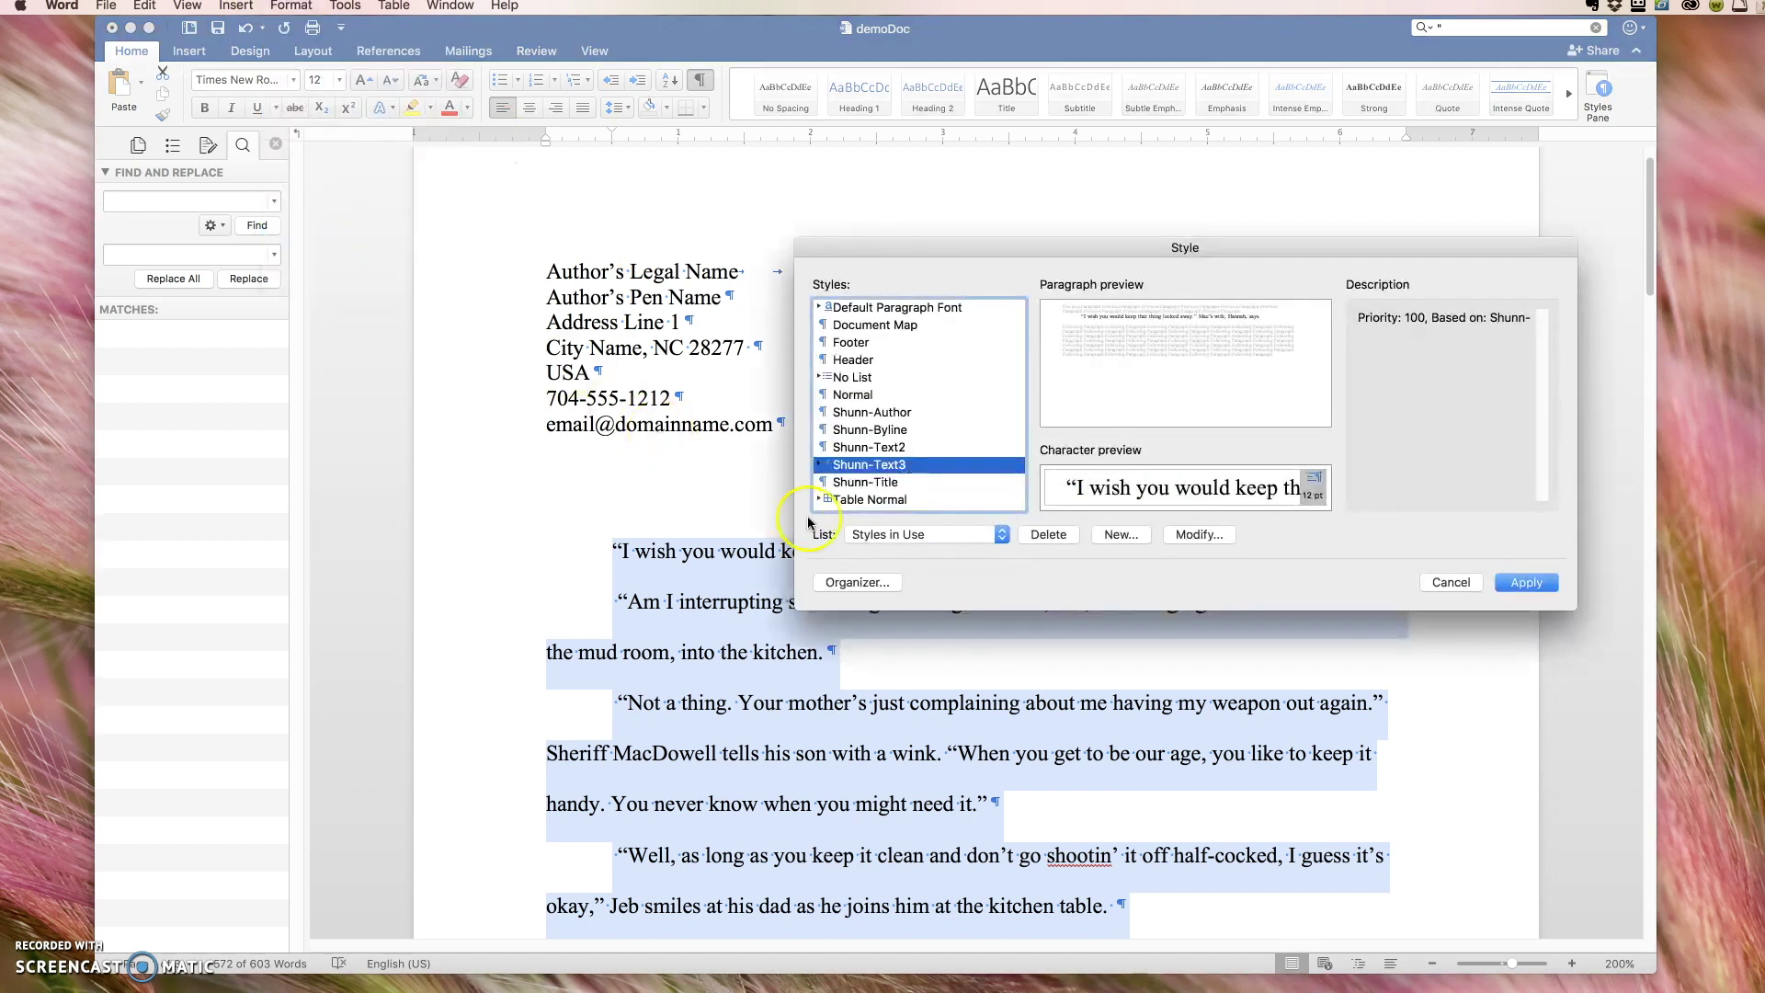
click(852, 583)
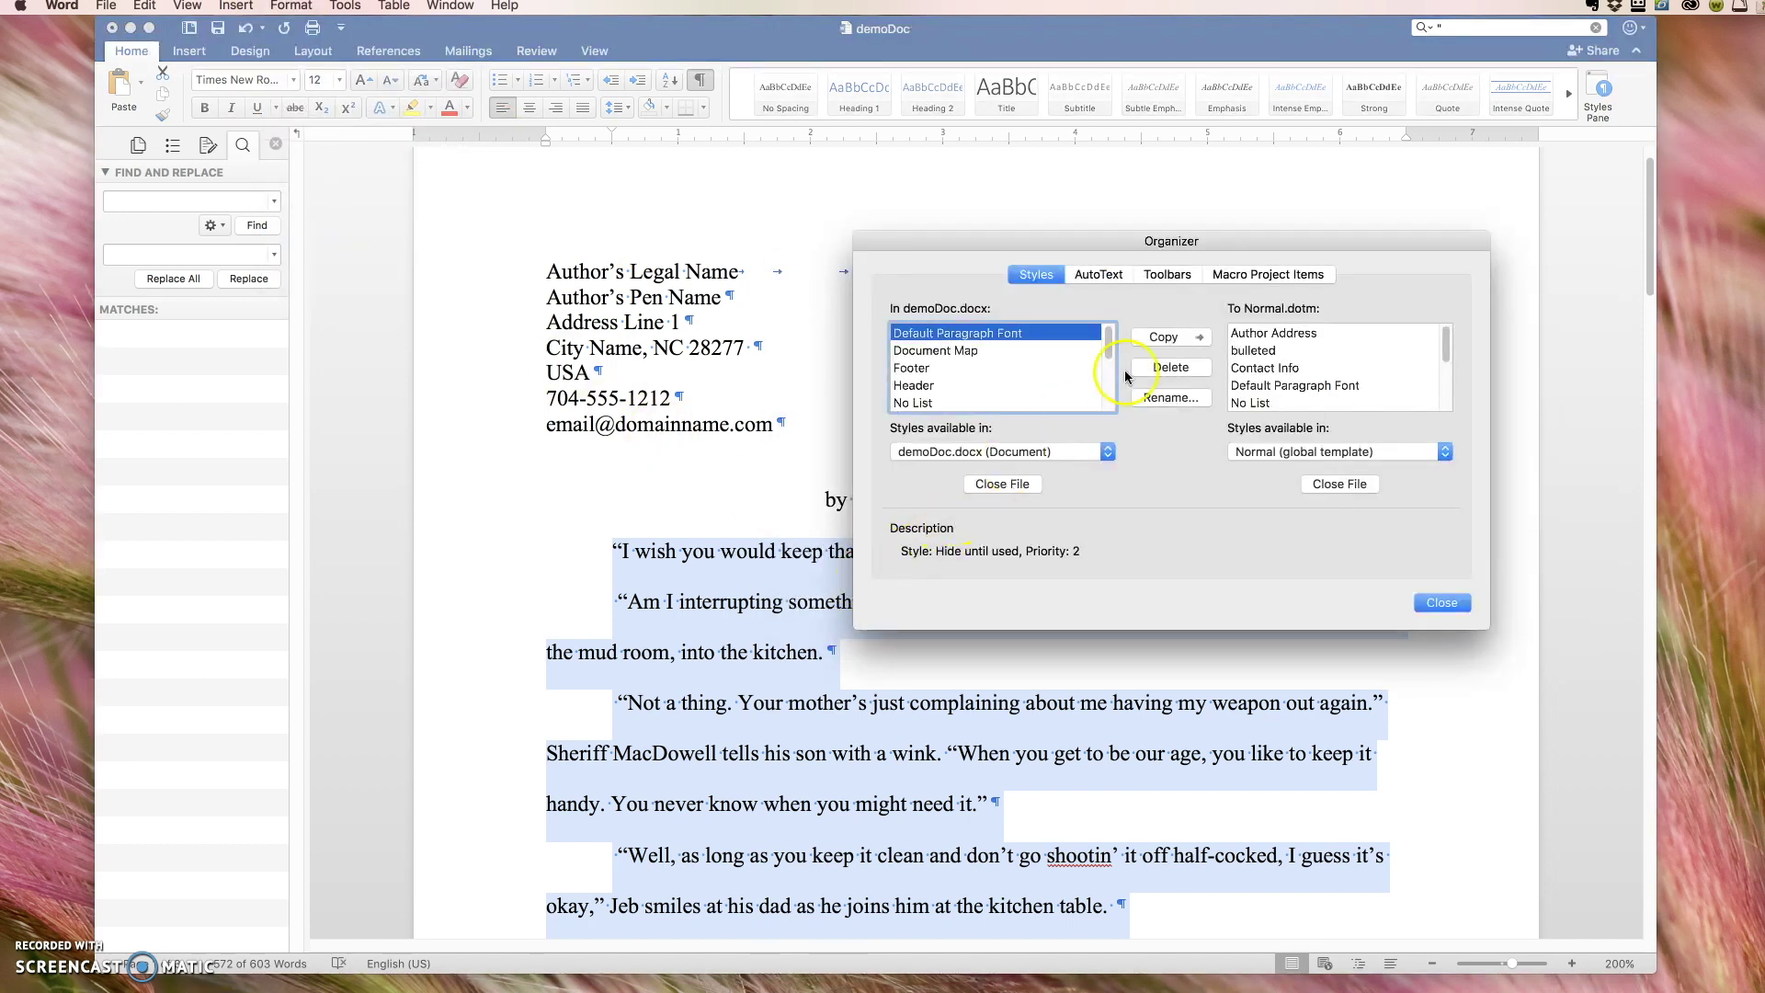
scroll(1108, 372, down, 3)
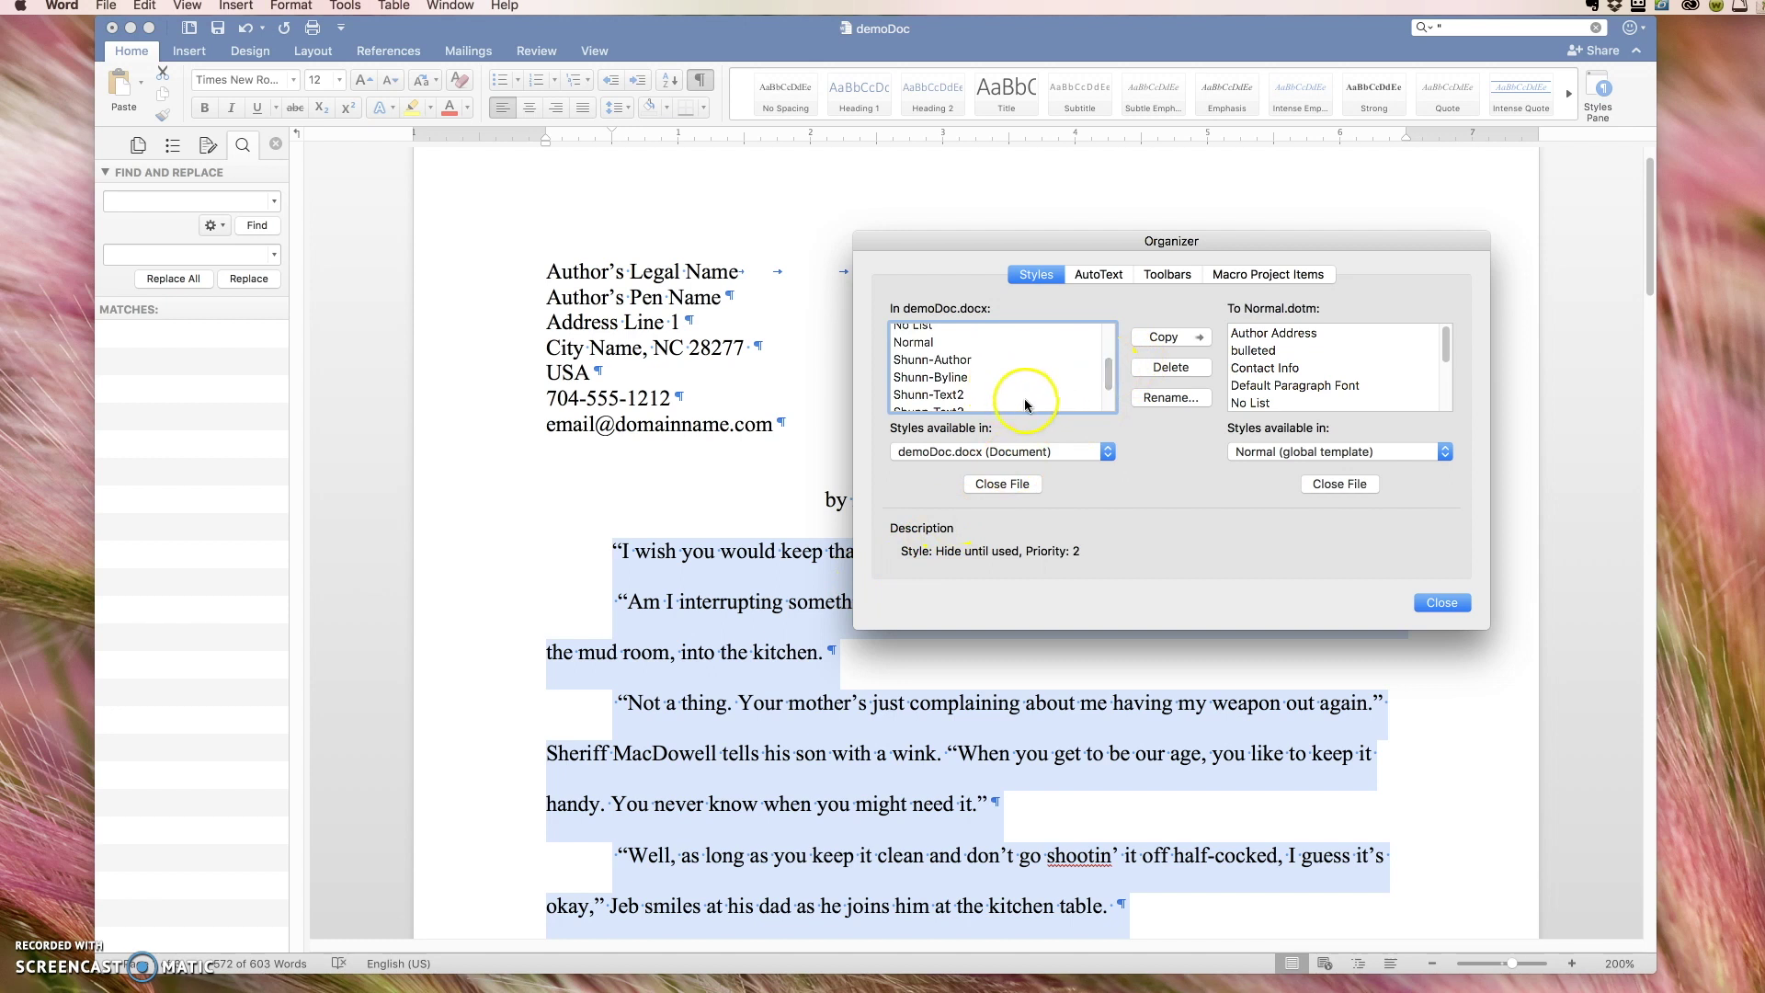
scroll(1022, 397, down, 2)
click(951, 385)
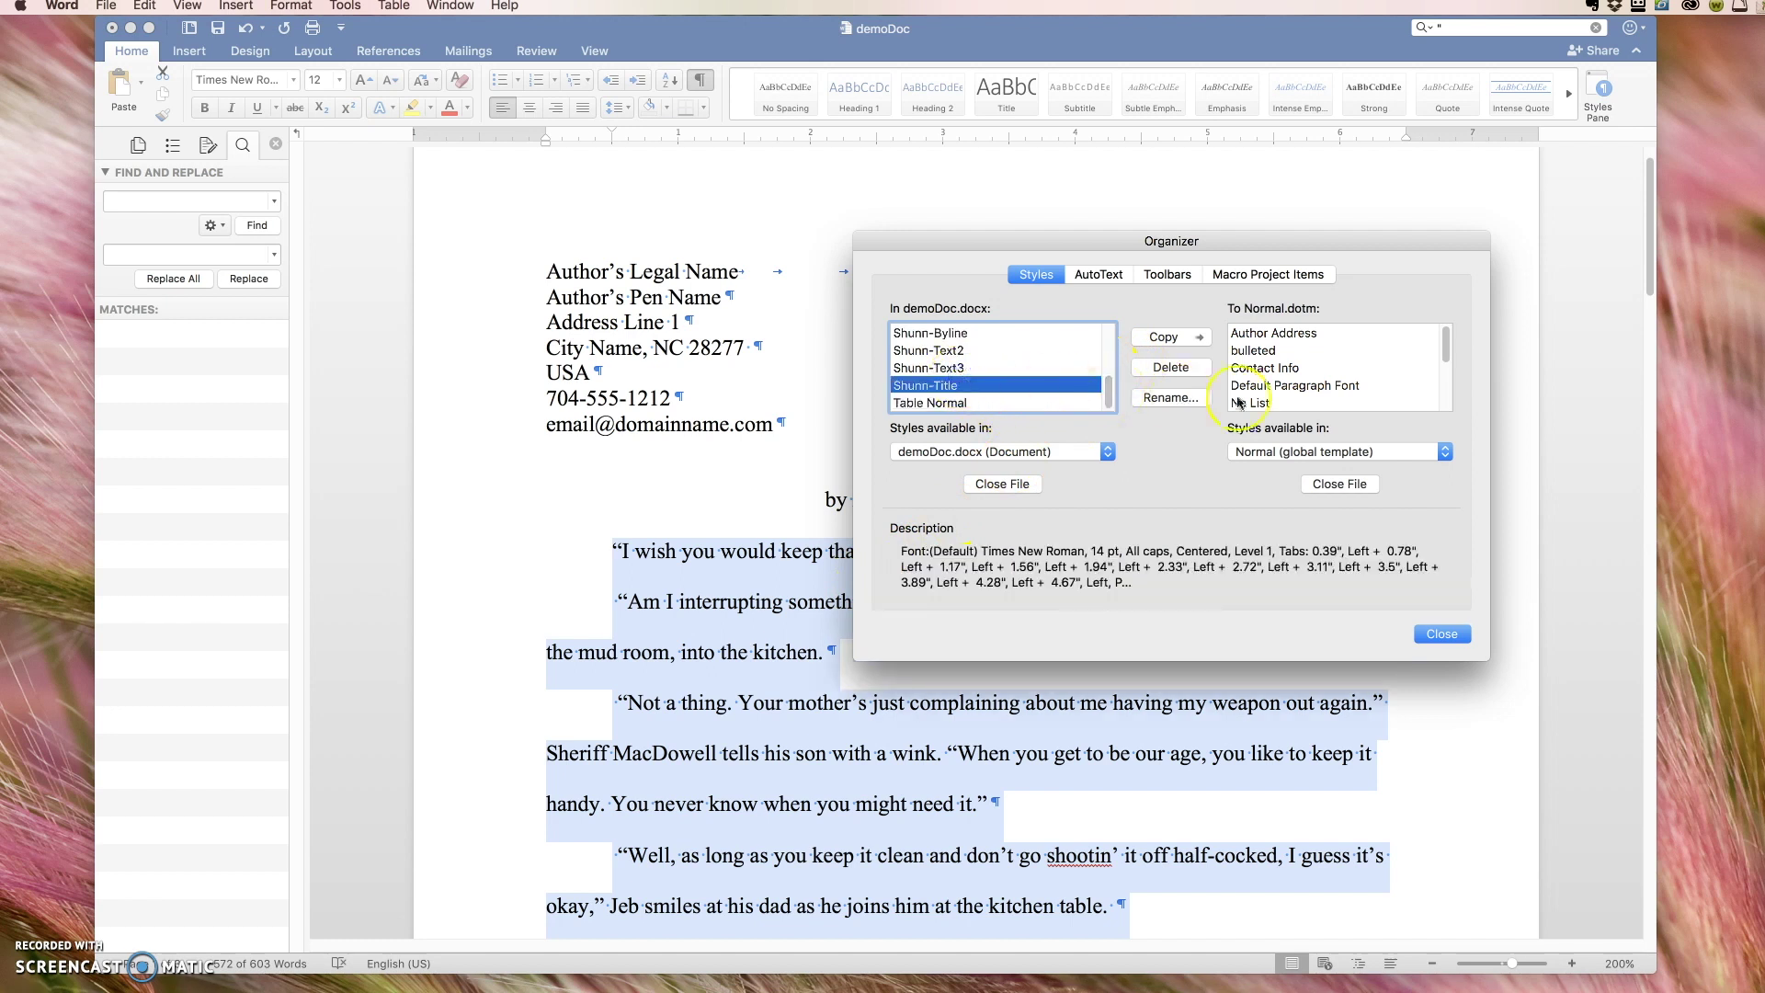
click(1164, 337)
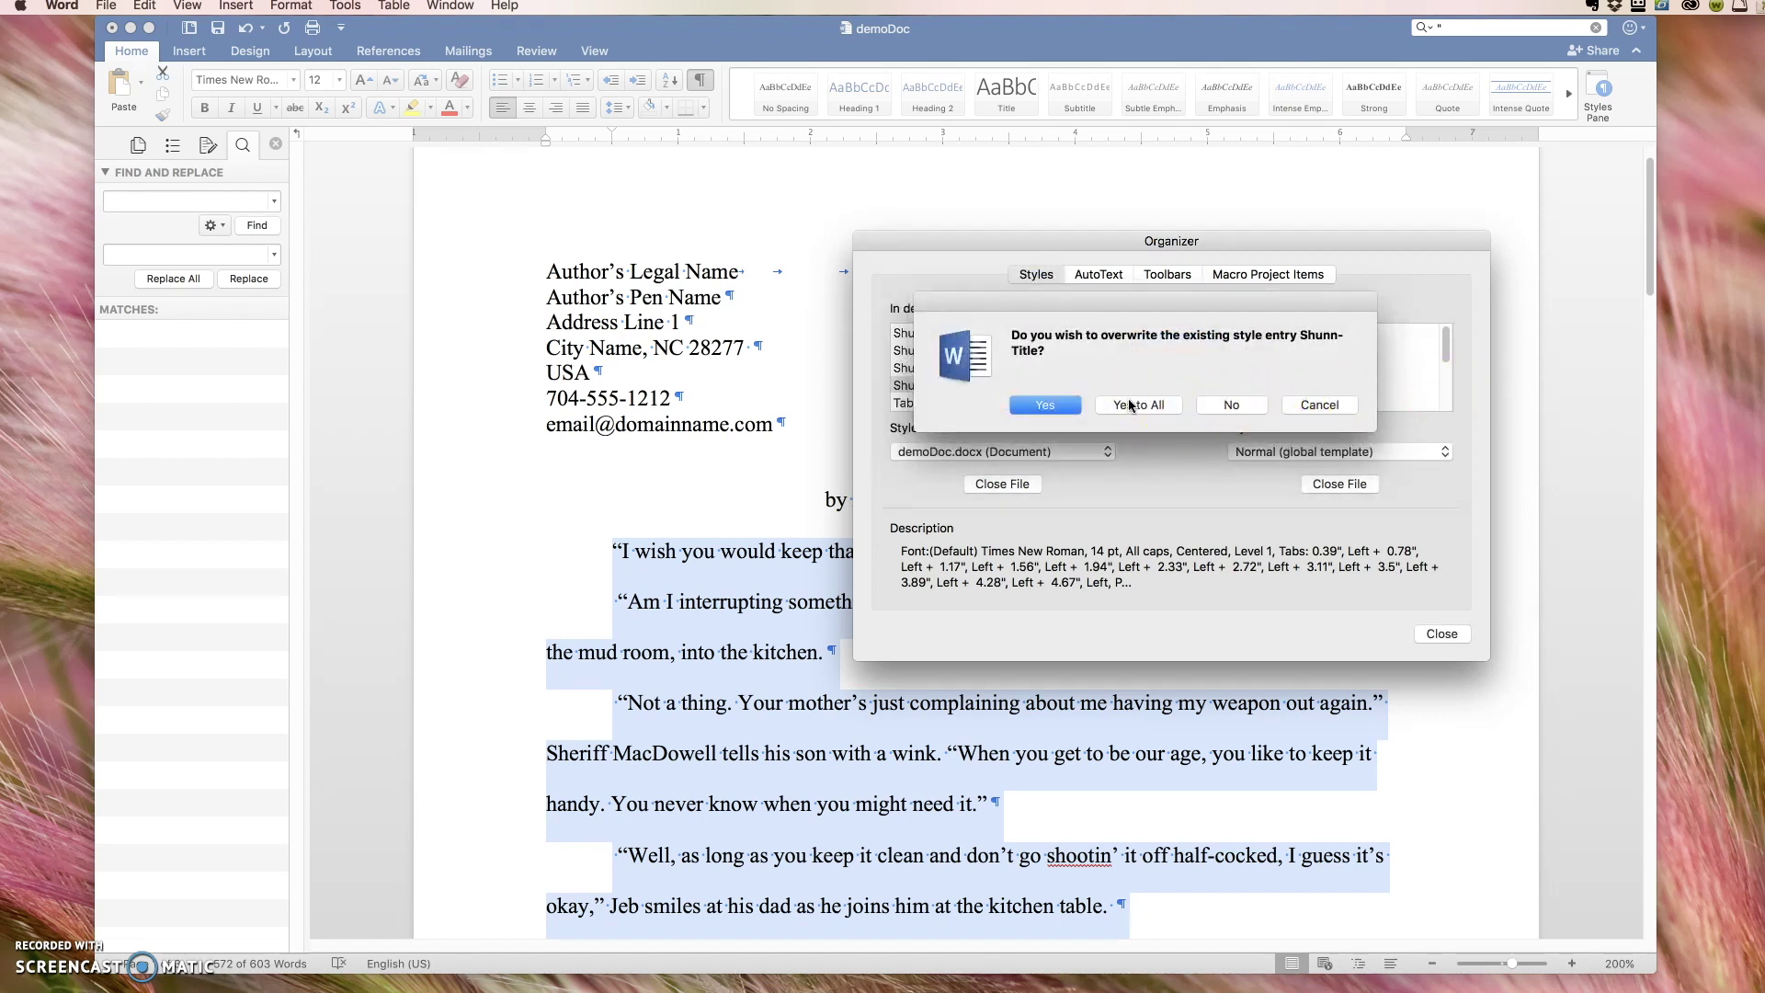
click(1320, 404)
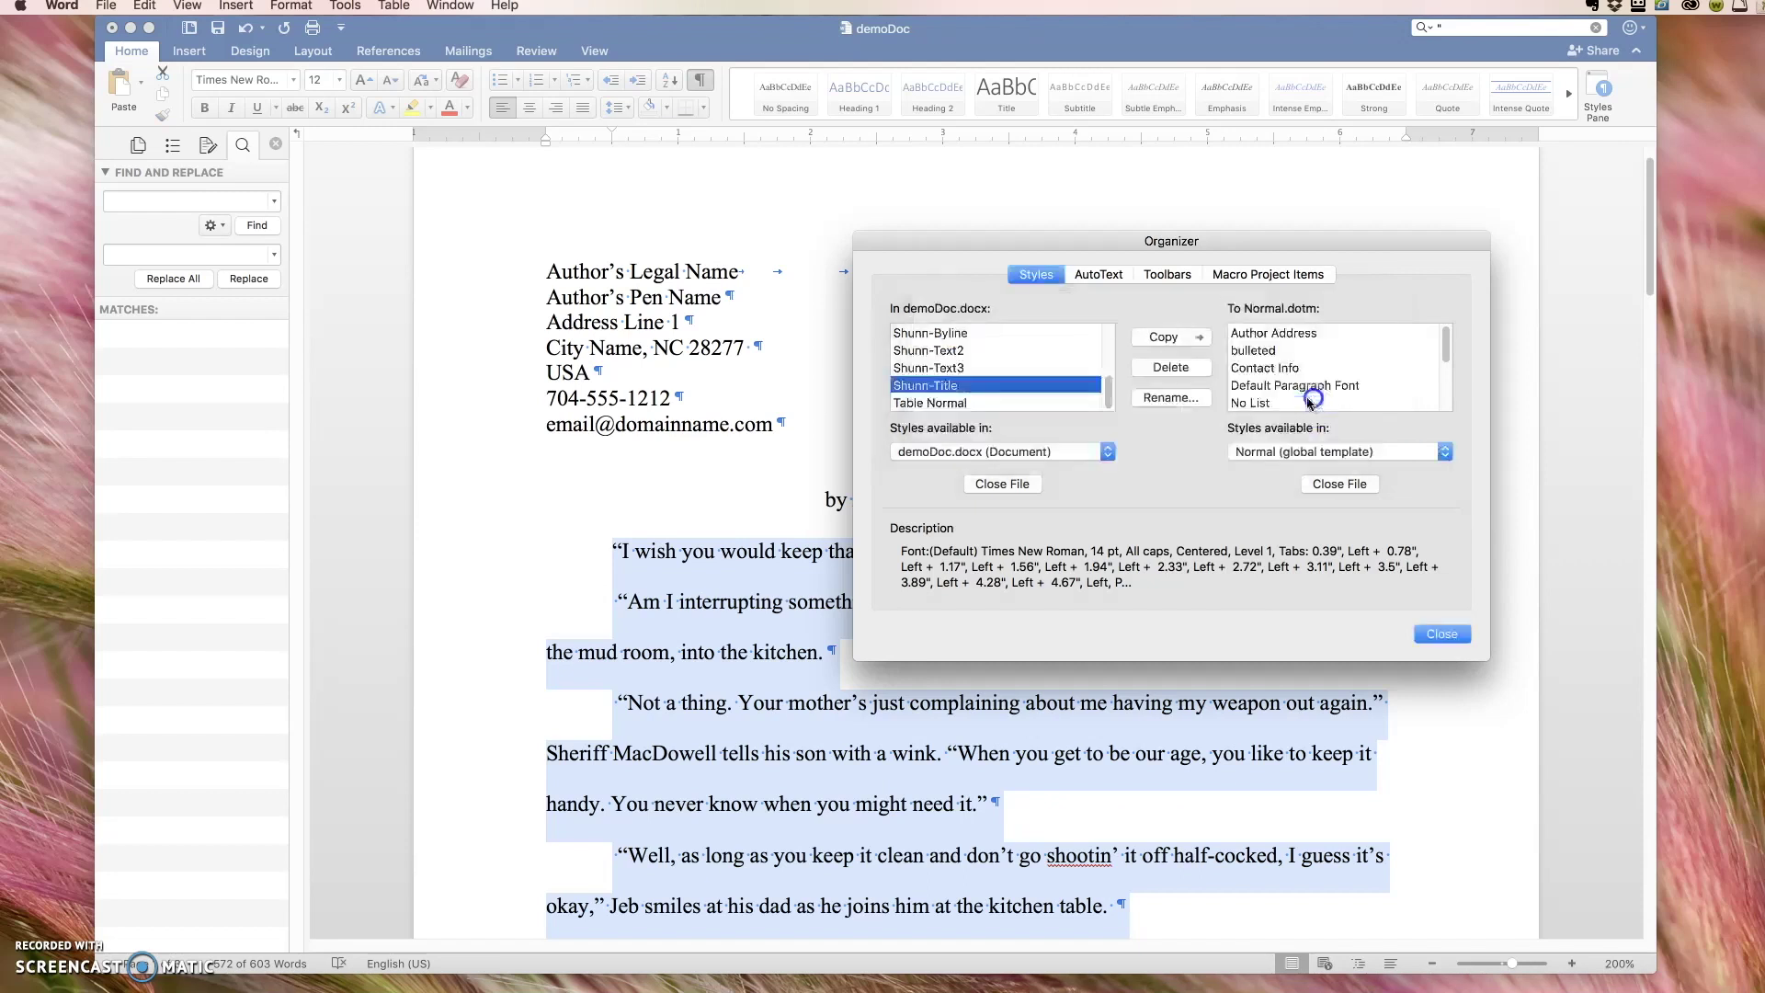
Step: Copy the Shunn-Text3 style from demoDoc.docx into Normal.dotm and delete Shunn-Text2 from that template, closing the Organizer when done
click(969, 366)
click(1169, 340)
drag(1445, 343, 1439, 404)
click(1285, 334)
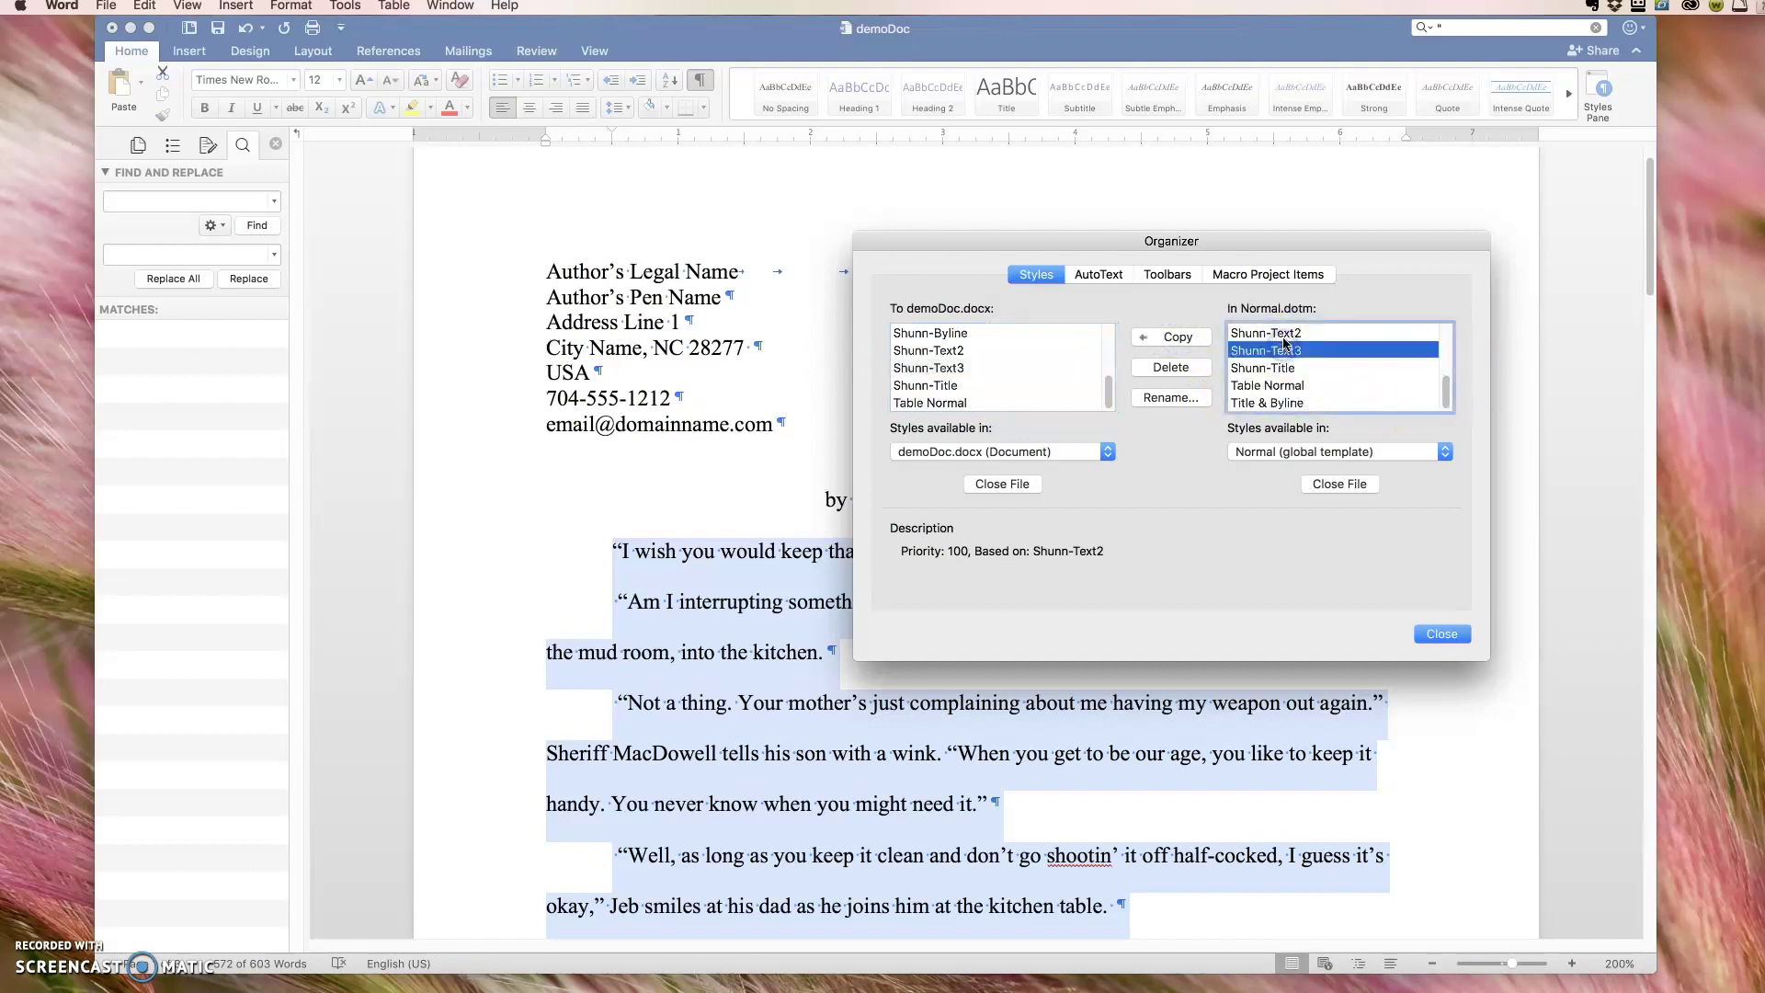
click(1170, 367)
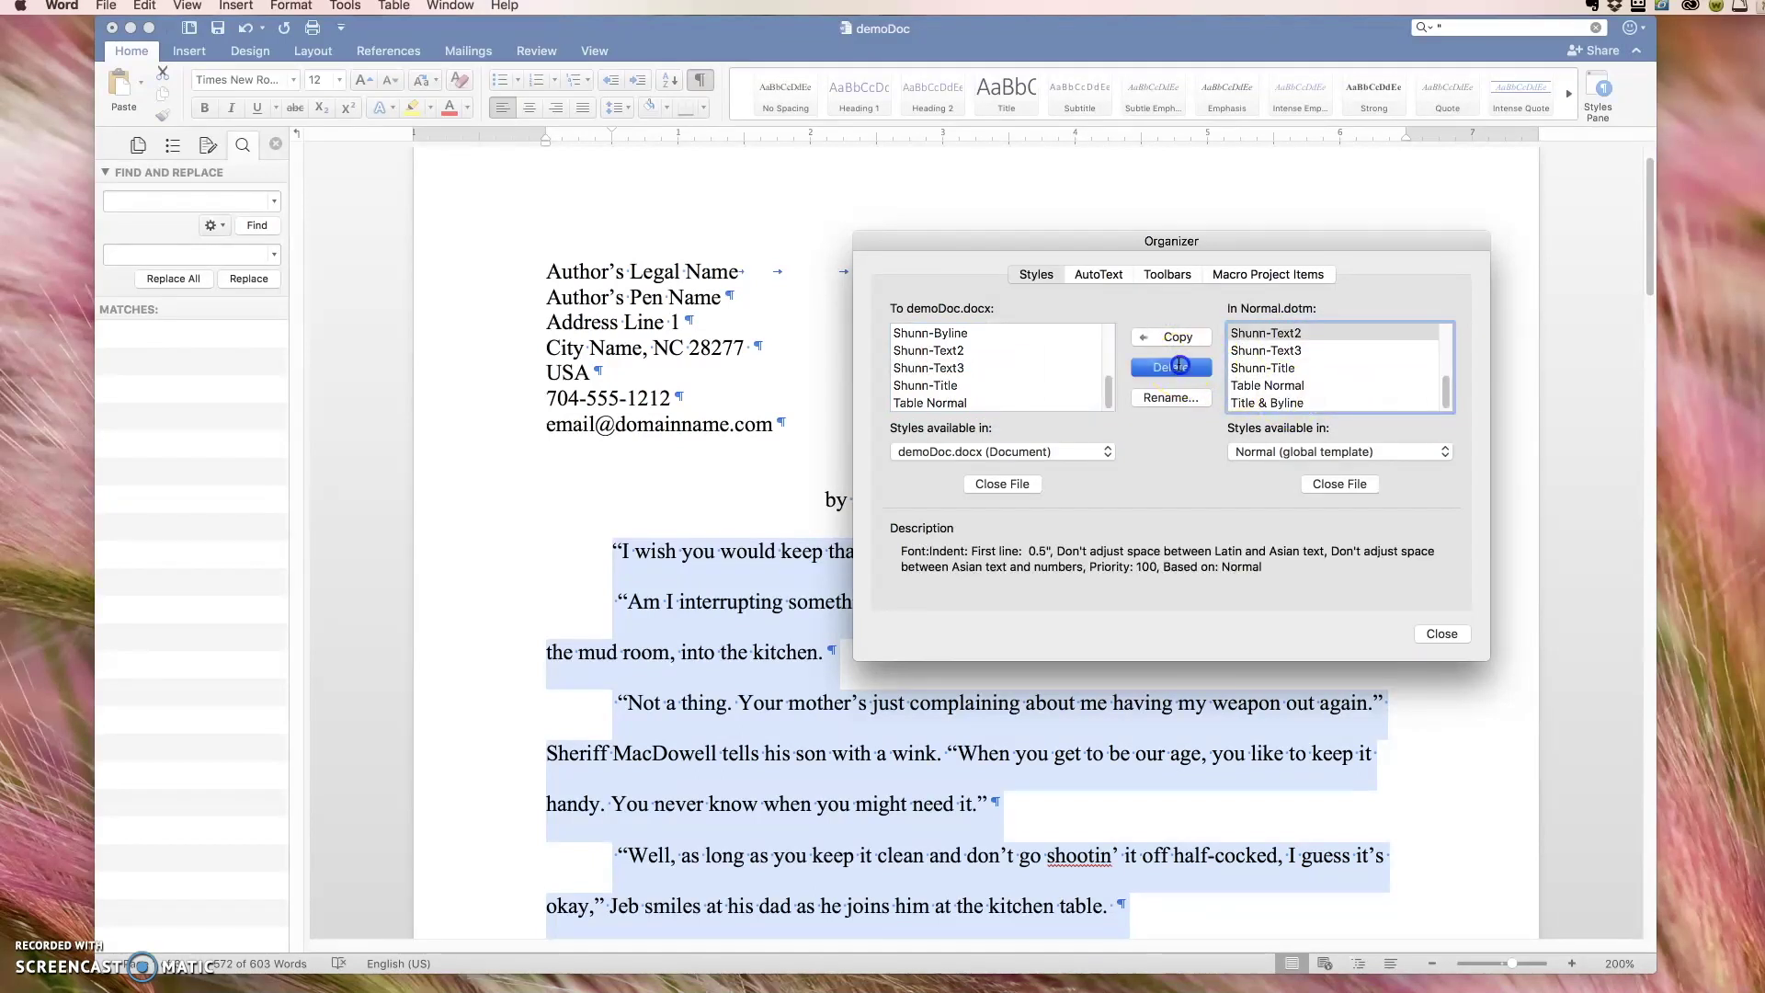
click(1135, 409)
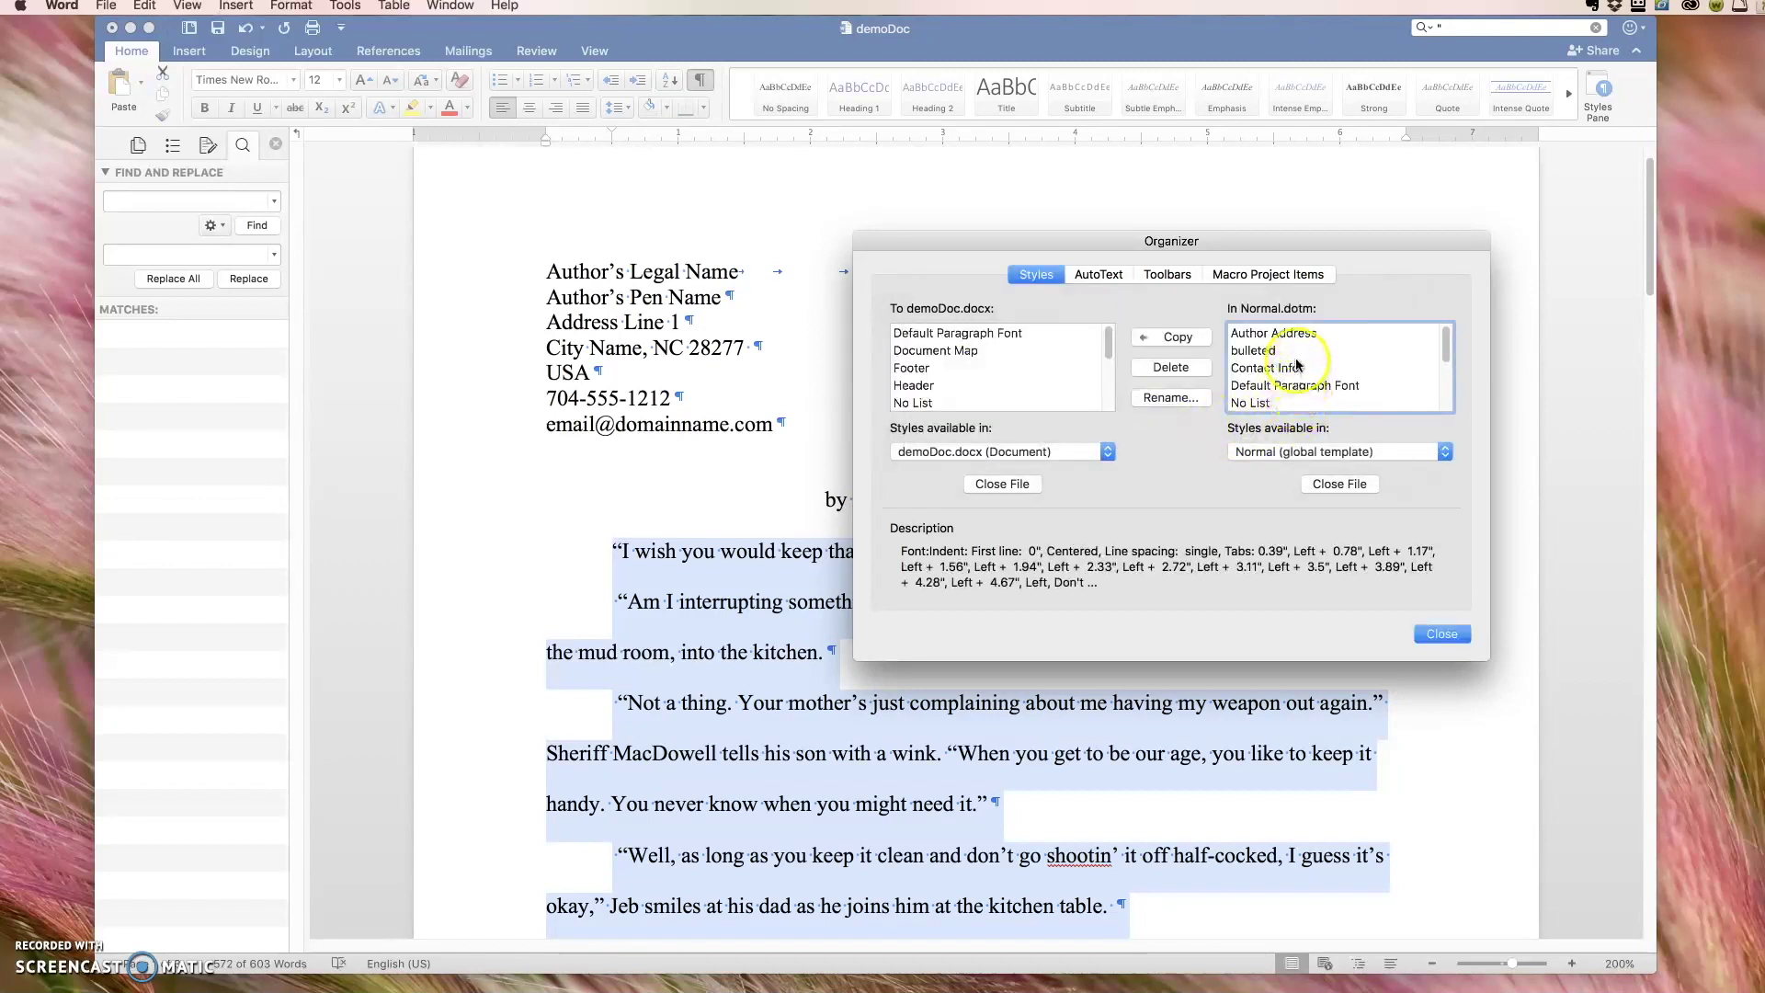
click(1441, 633)
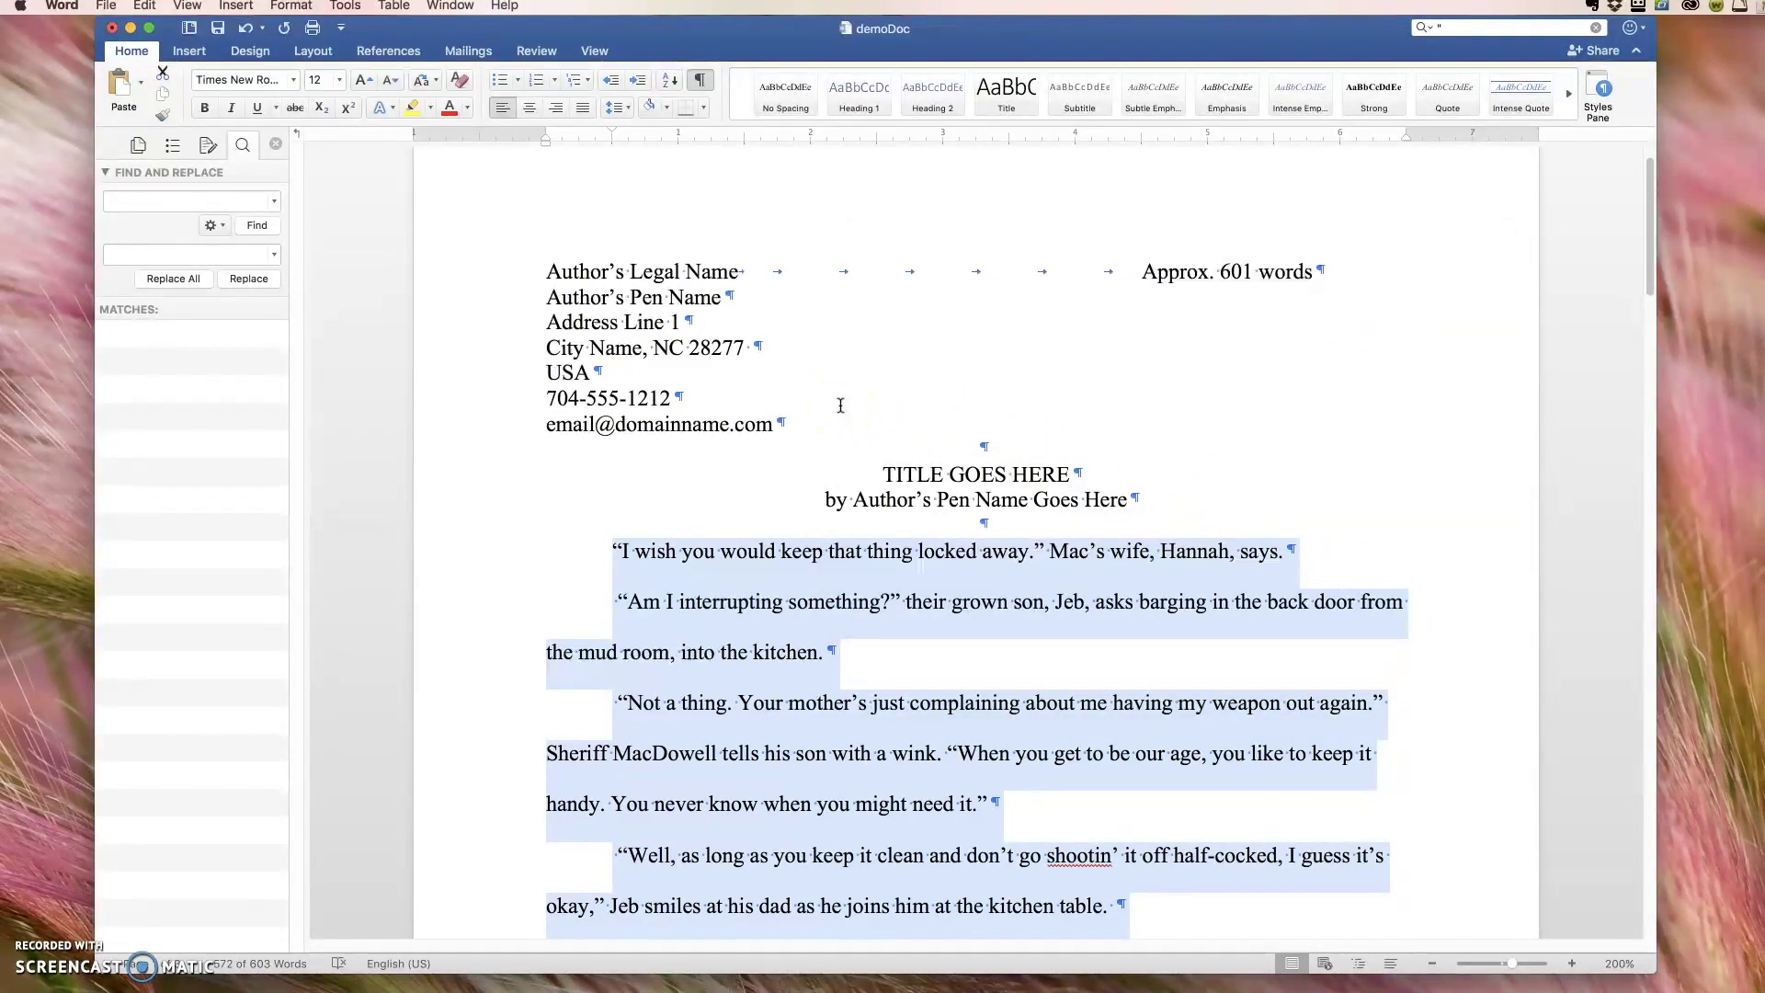
Step: Select the line "TITLE GOES HERE" and start a new paragraph style named Shunn-Title3
drag(880, 474, 1060, 471)
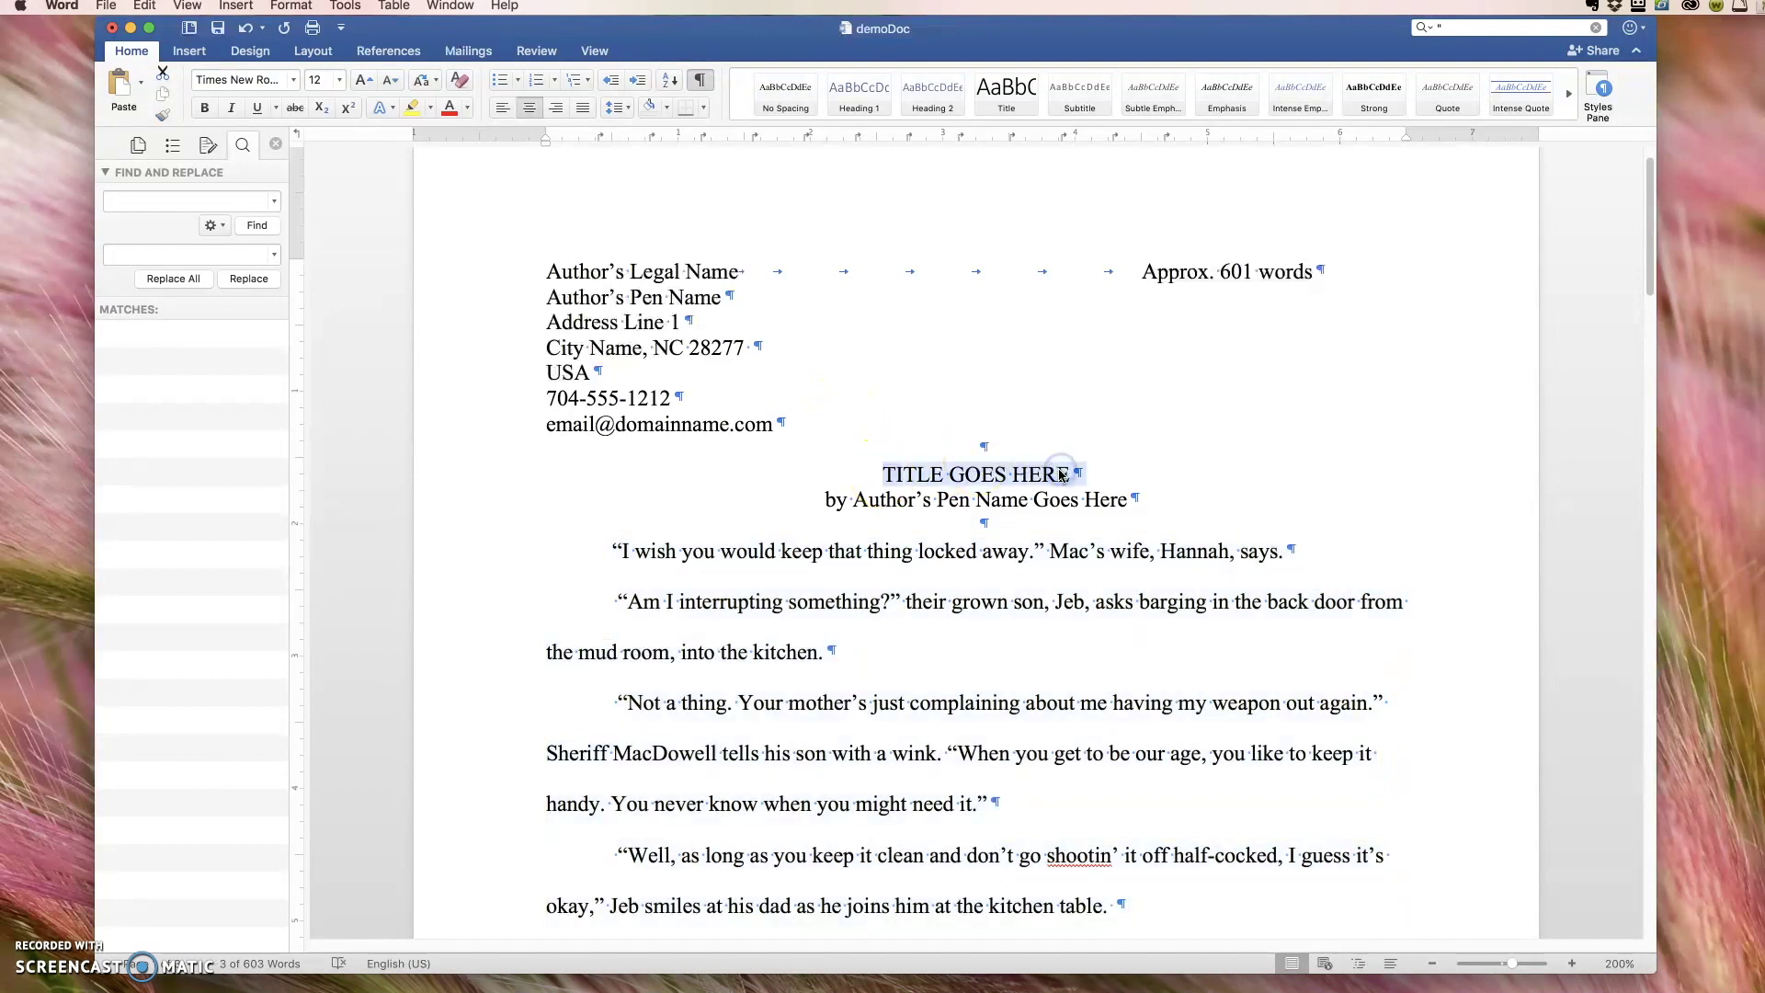
click(291, 7)
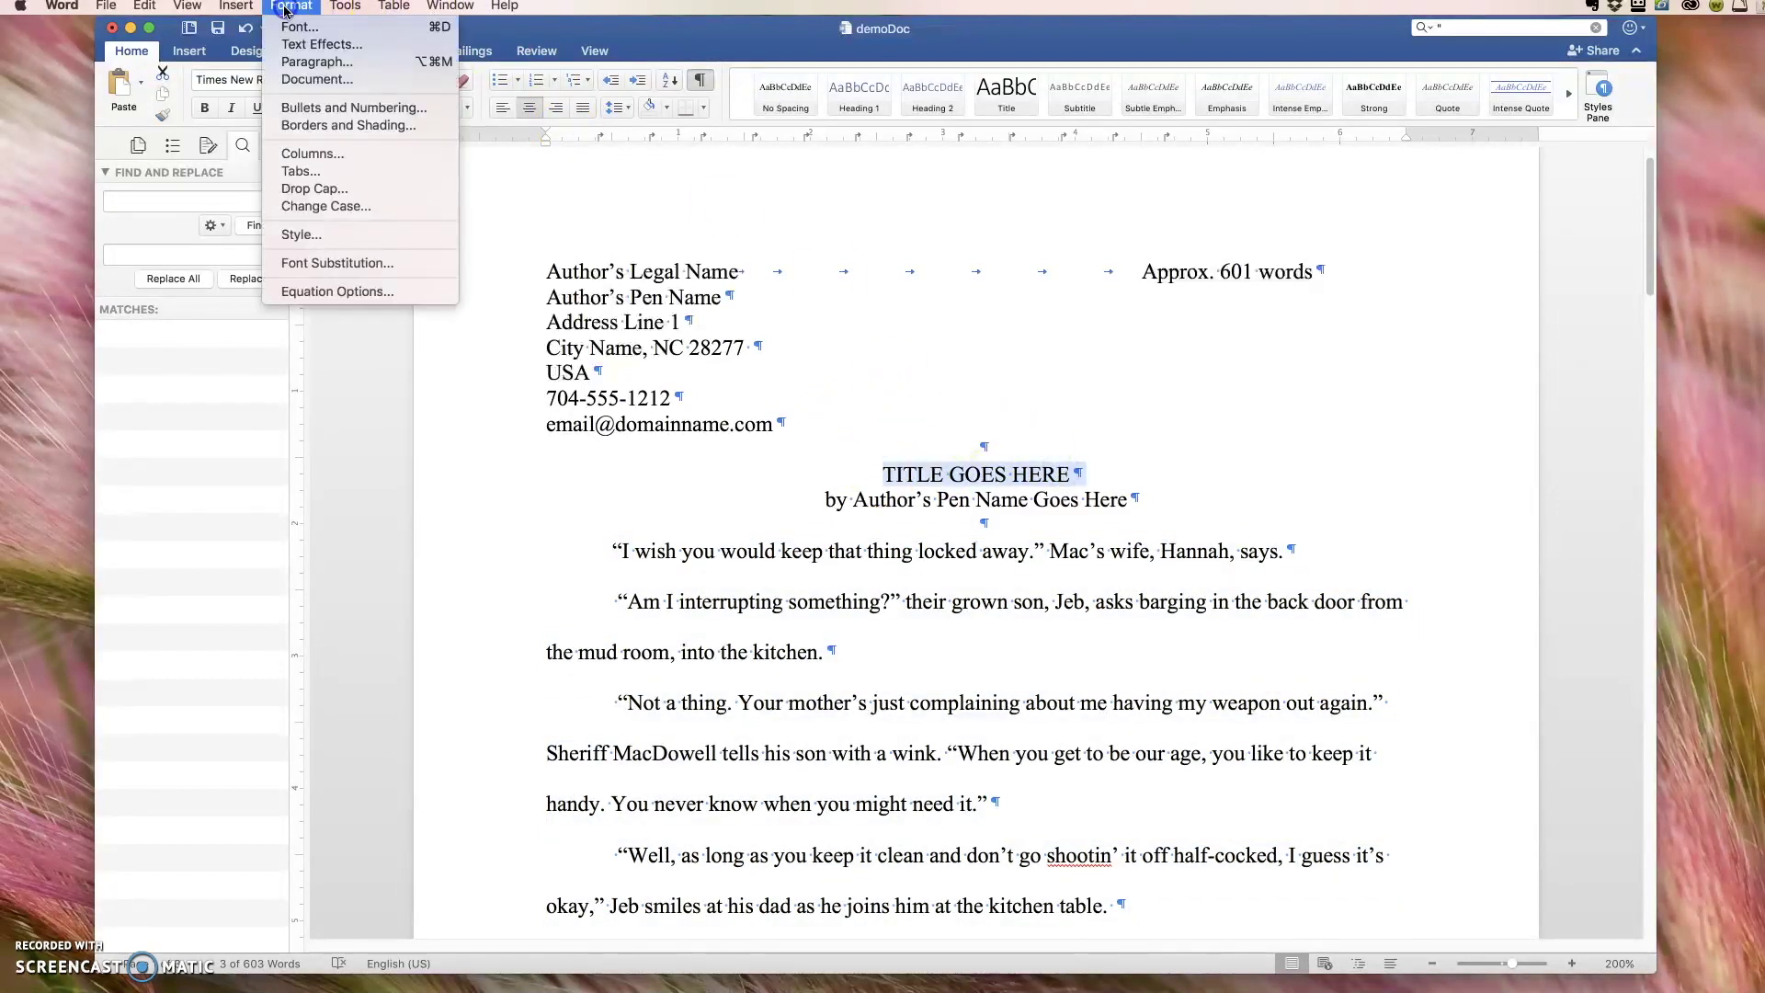
click(309, 236)
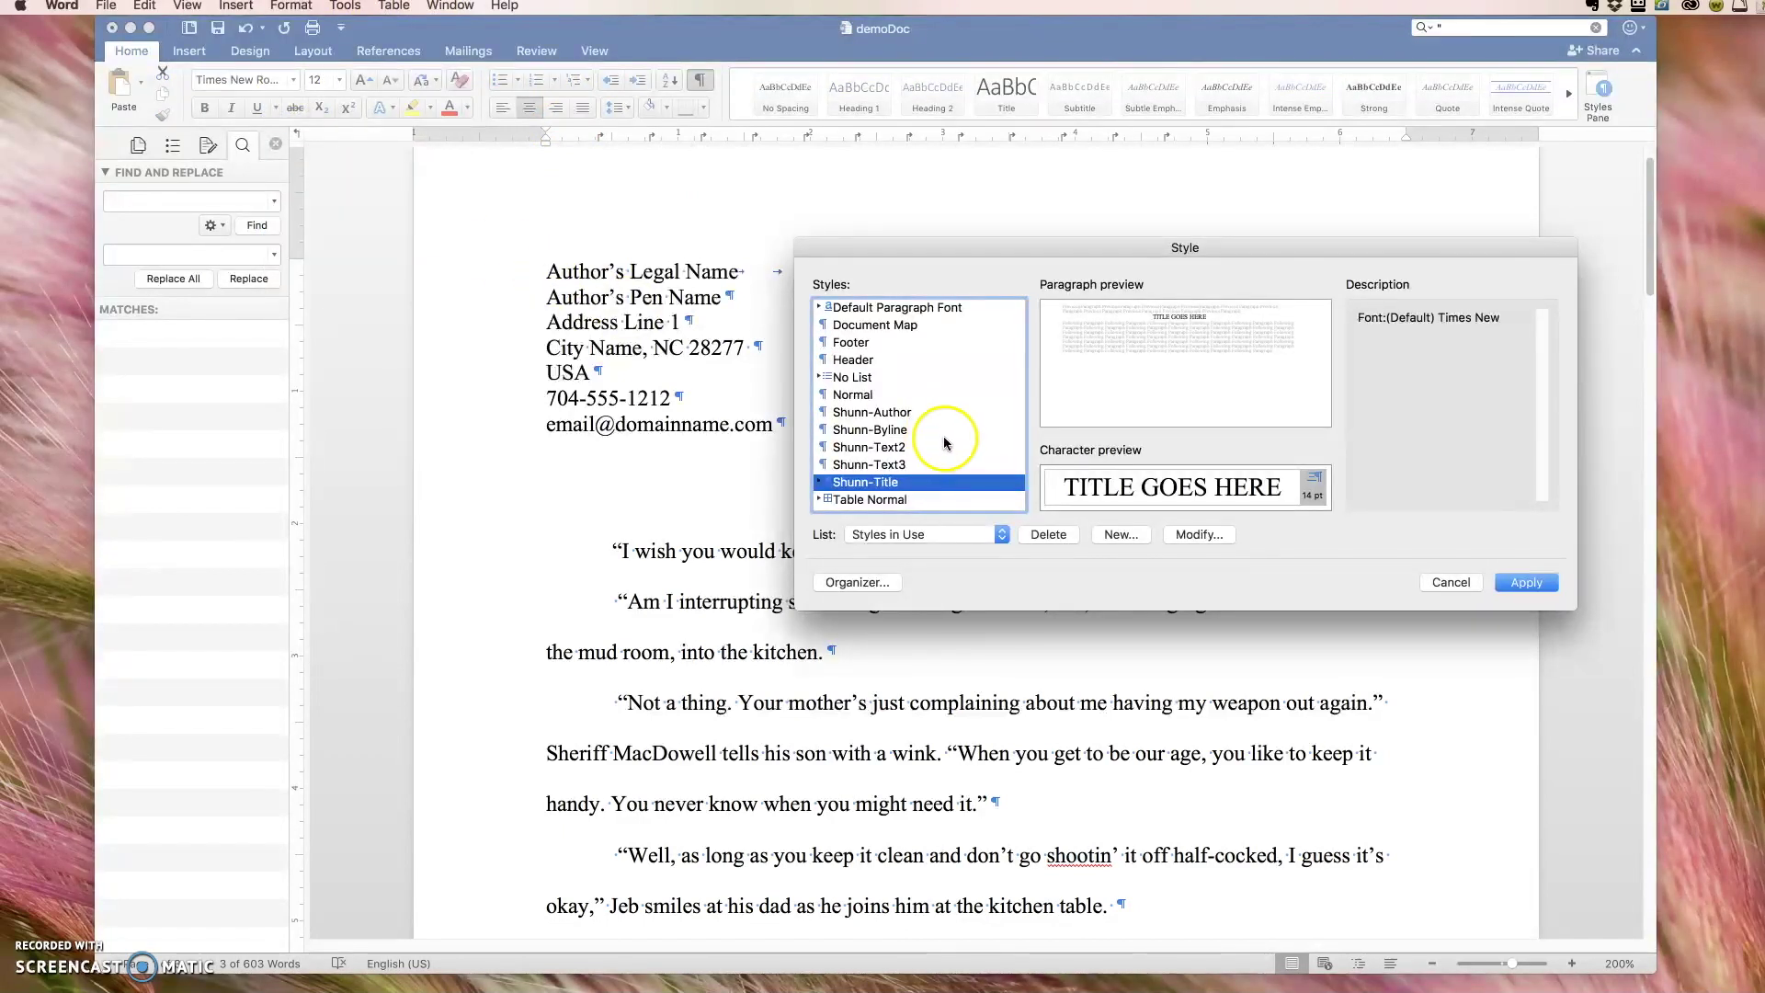
click(1113, 536)
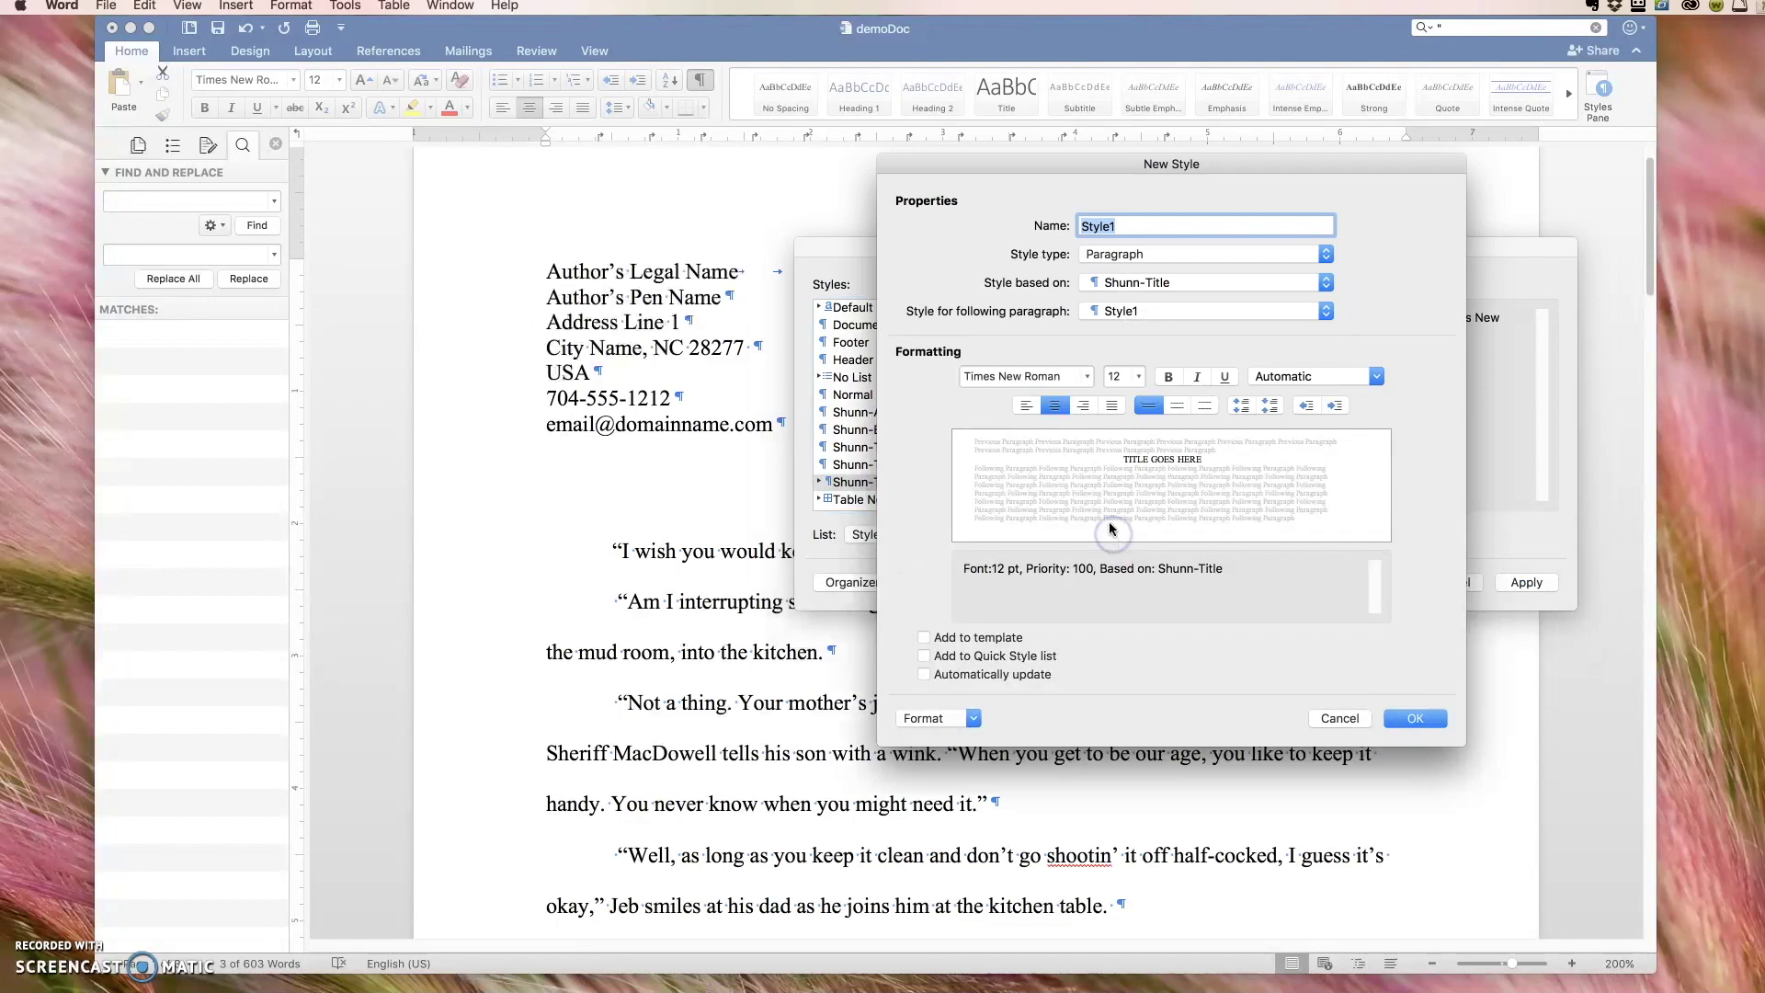
text(S)
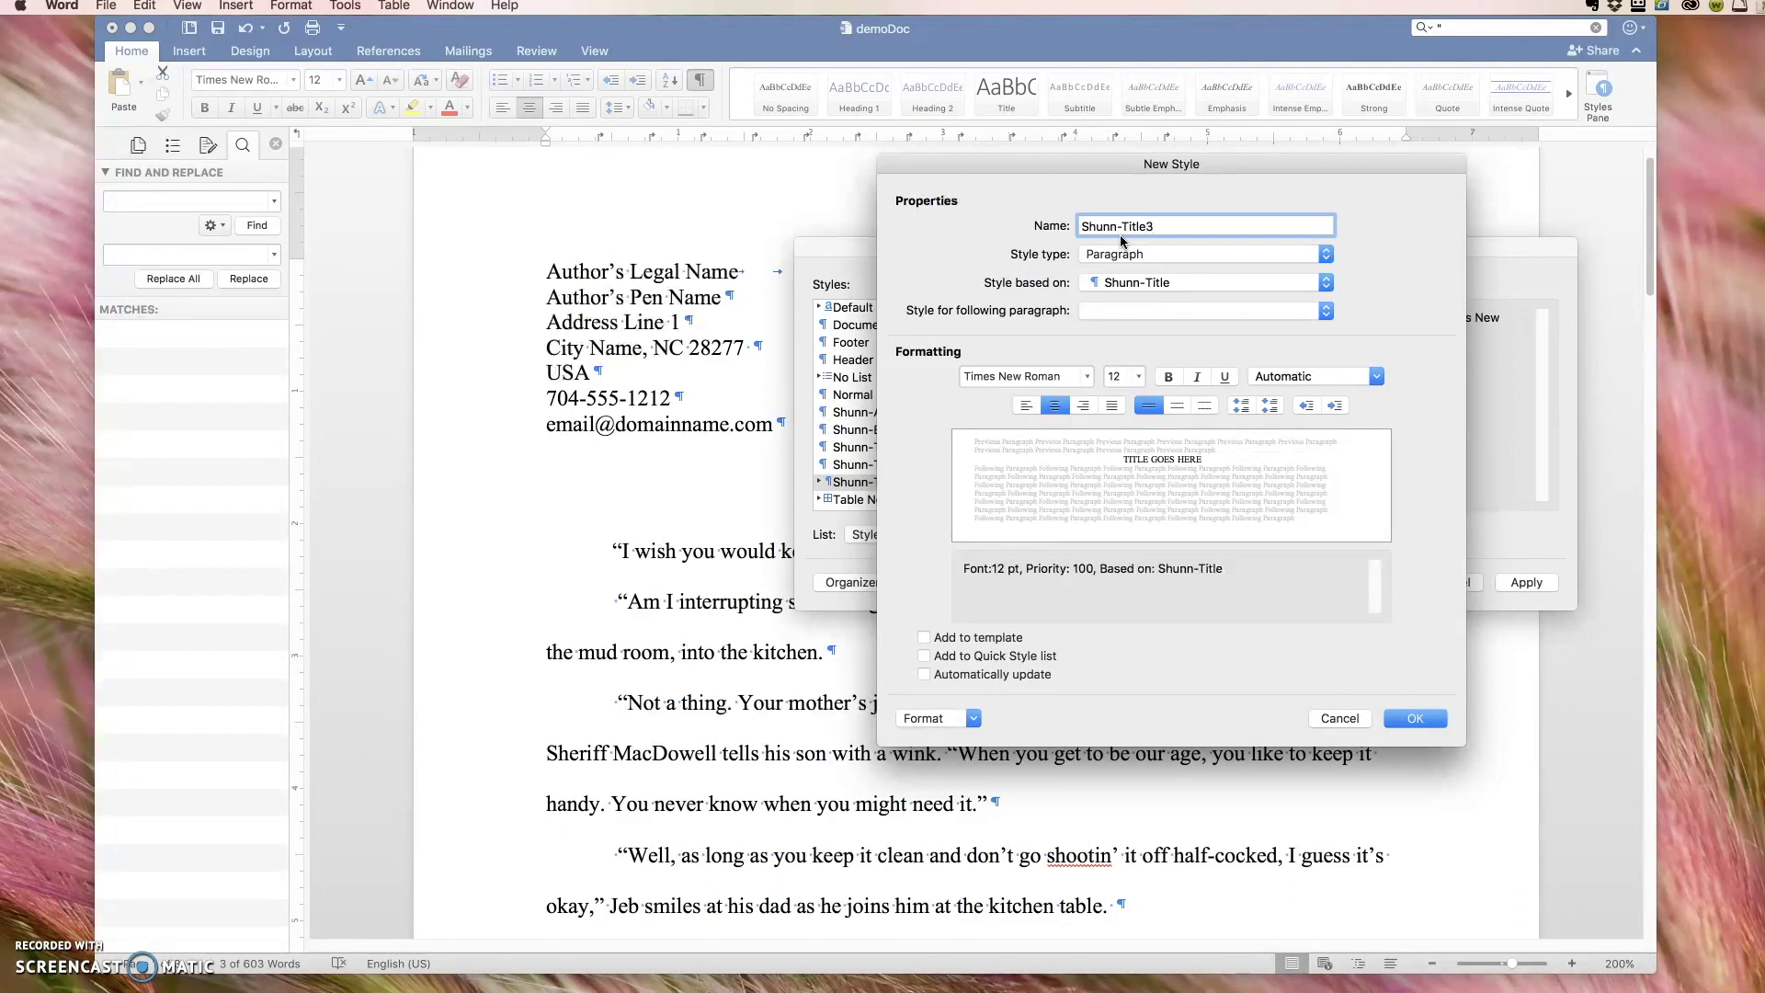
Step: Set the Shunn-Title3 style's font to 14 pt bold
click(1042, 380)
click(1140, 377)
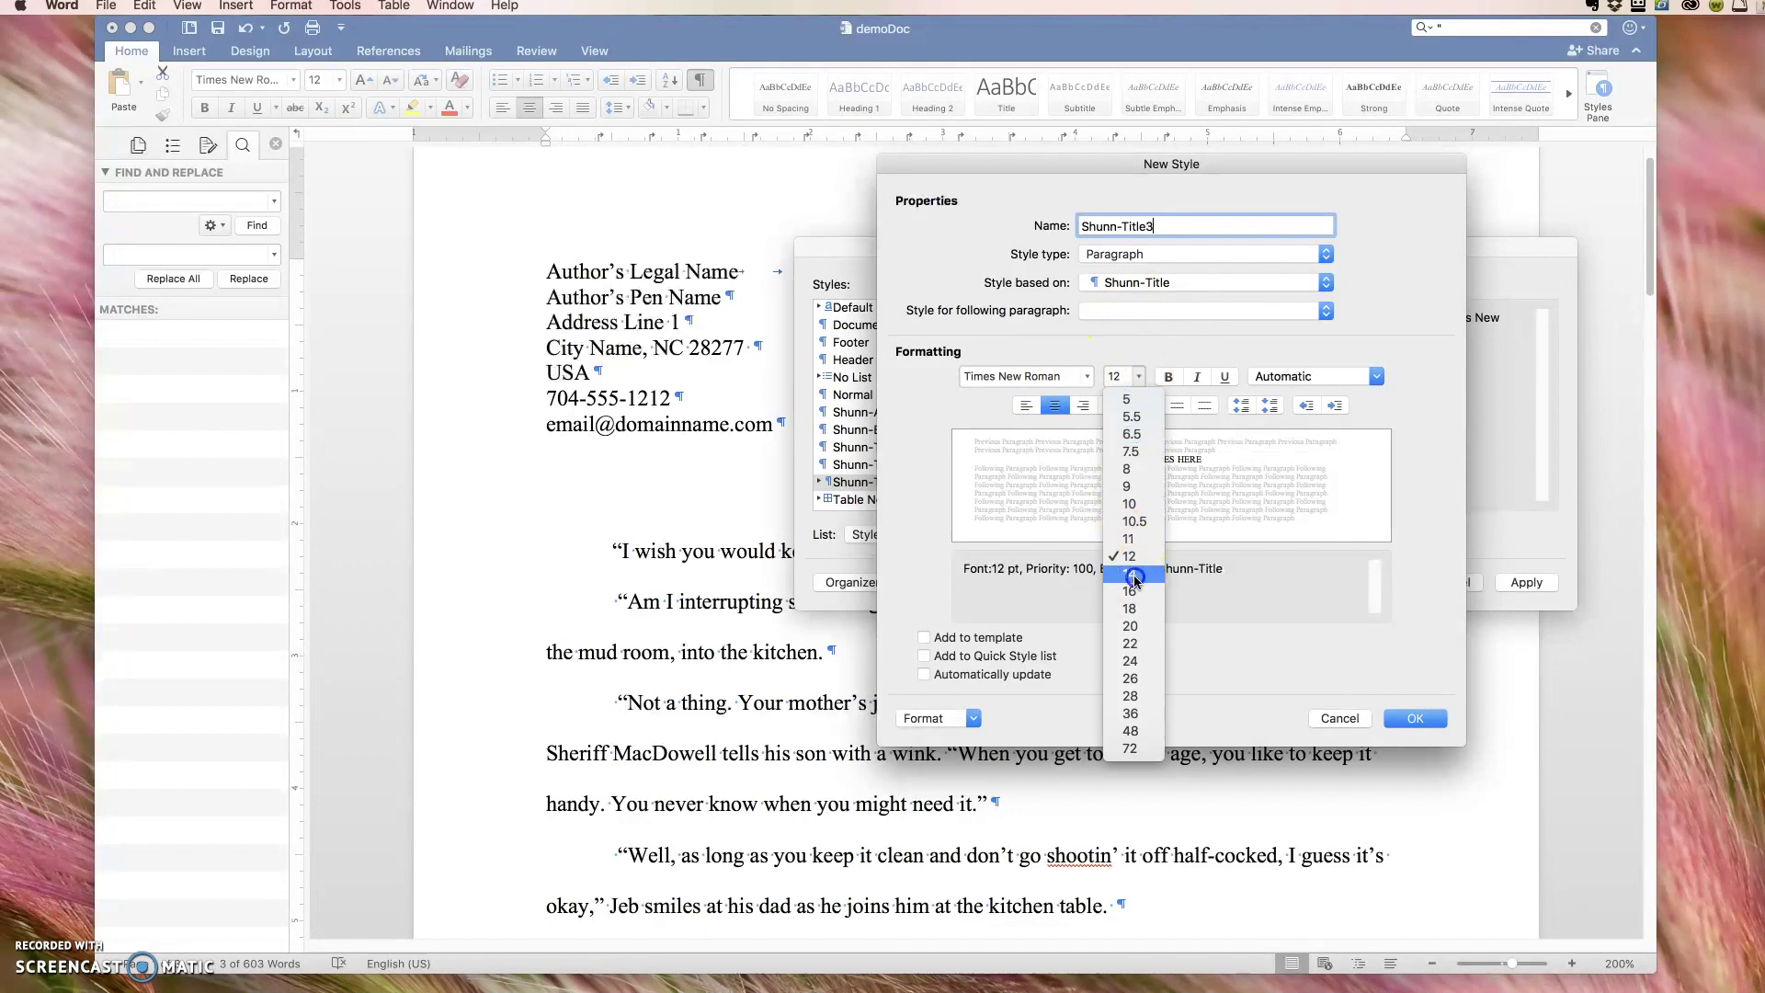
click(1133, 574)
click(1170, 376)
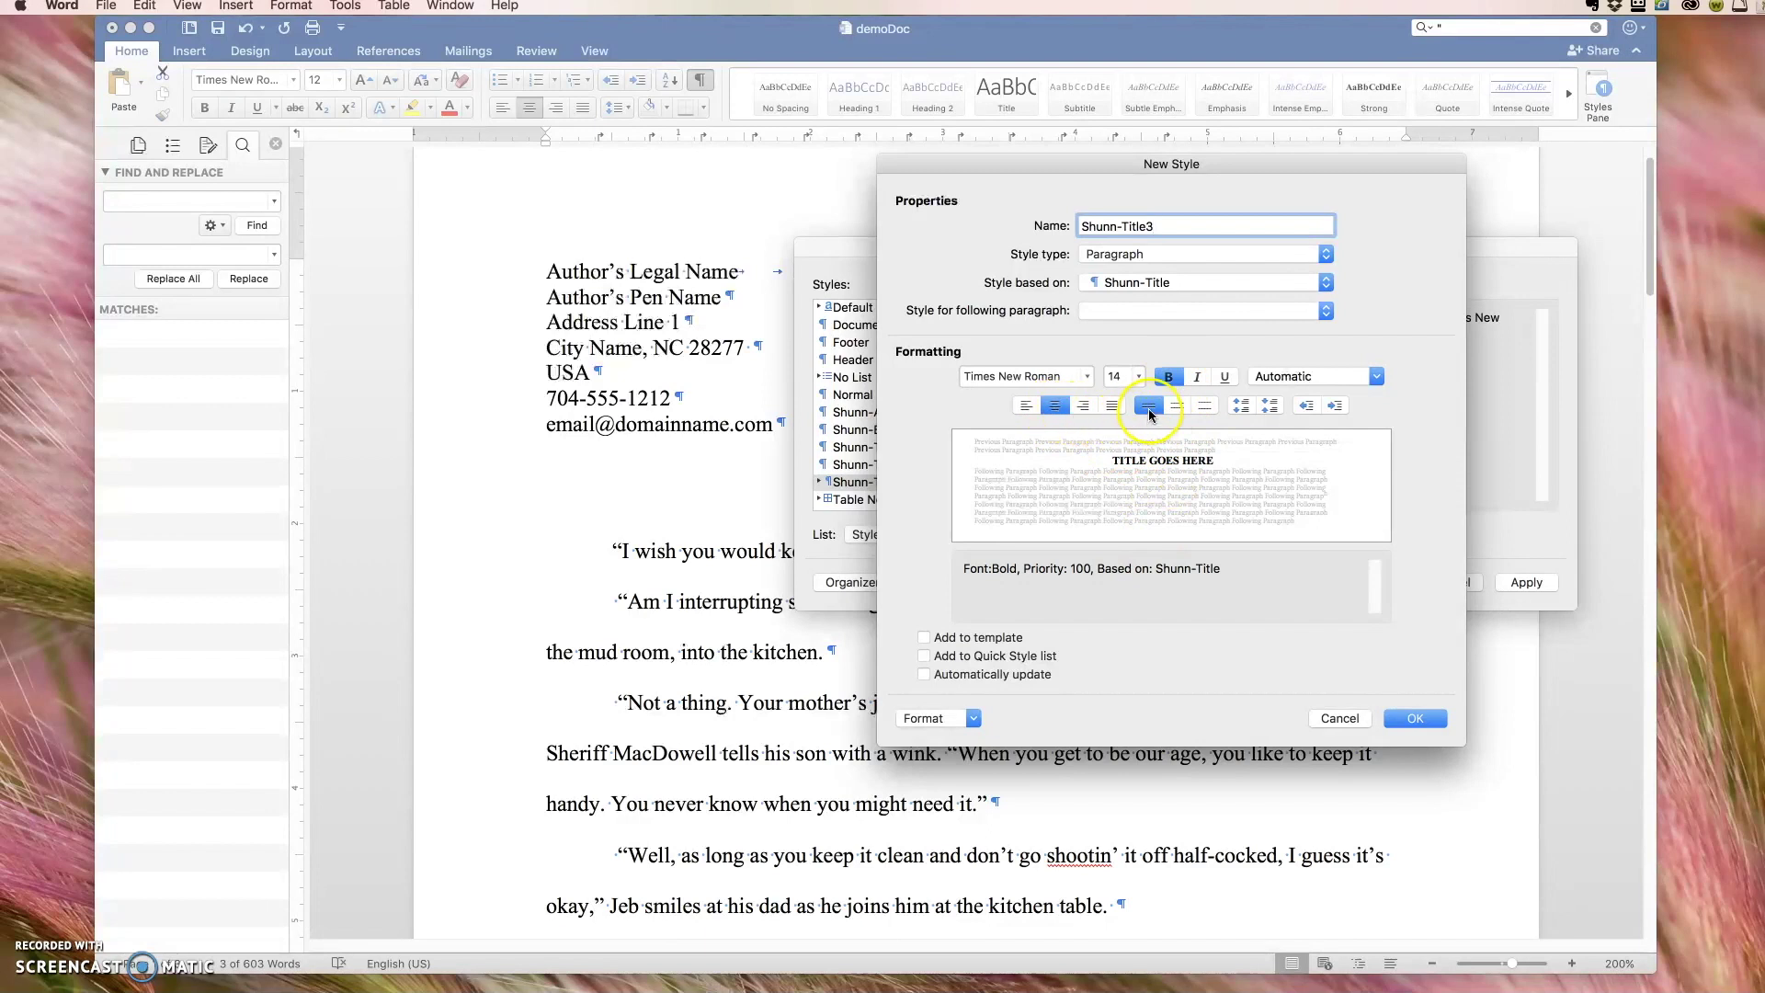
Step: Set the Shunn-Title3 style's special indentation to (none), then create the style and apply it to the title line
click(973, 718)
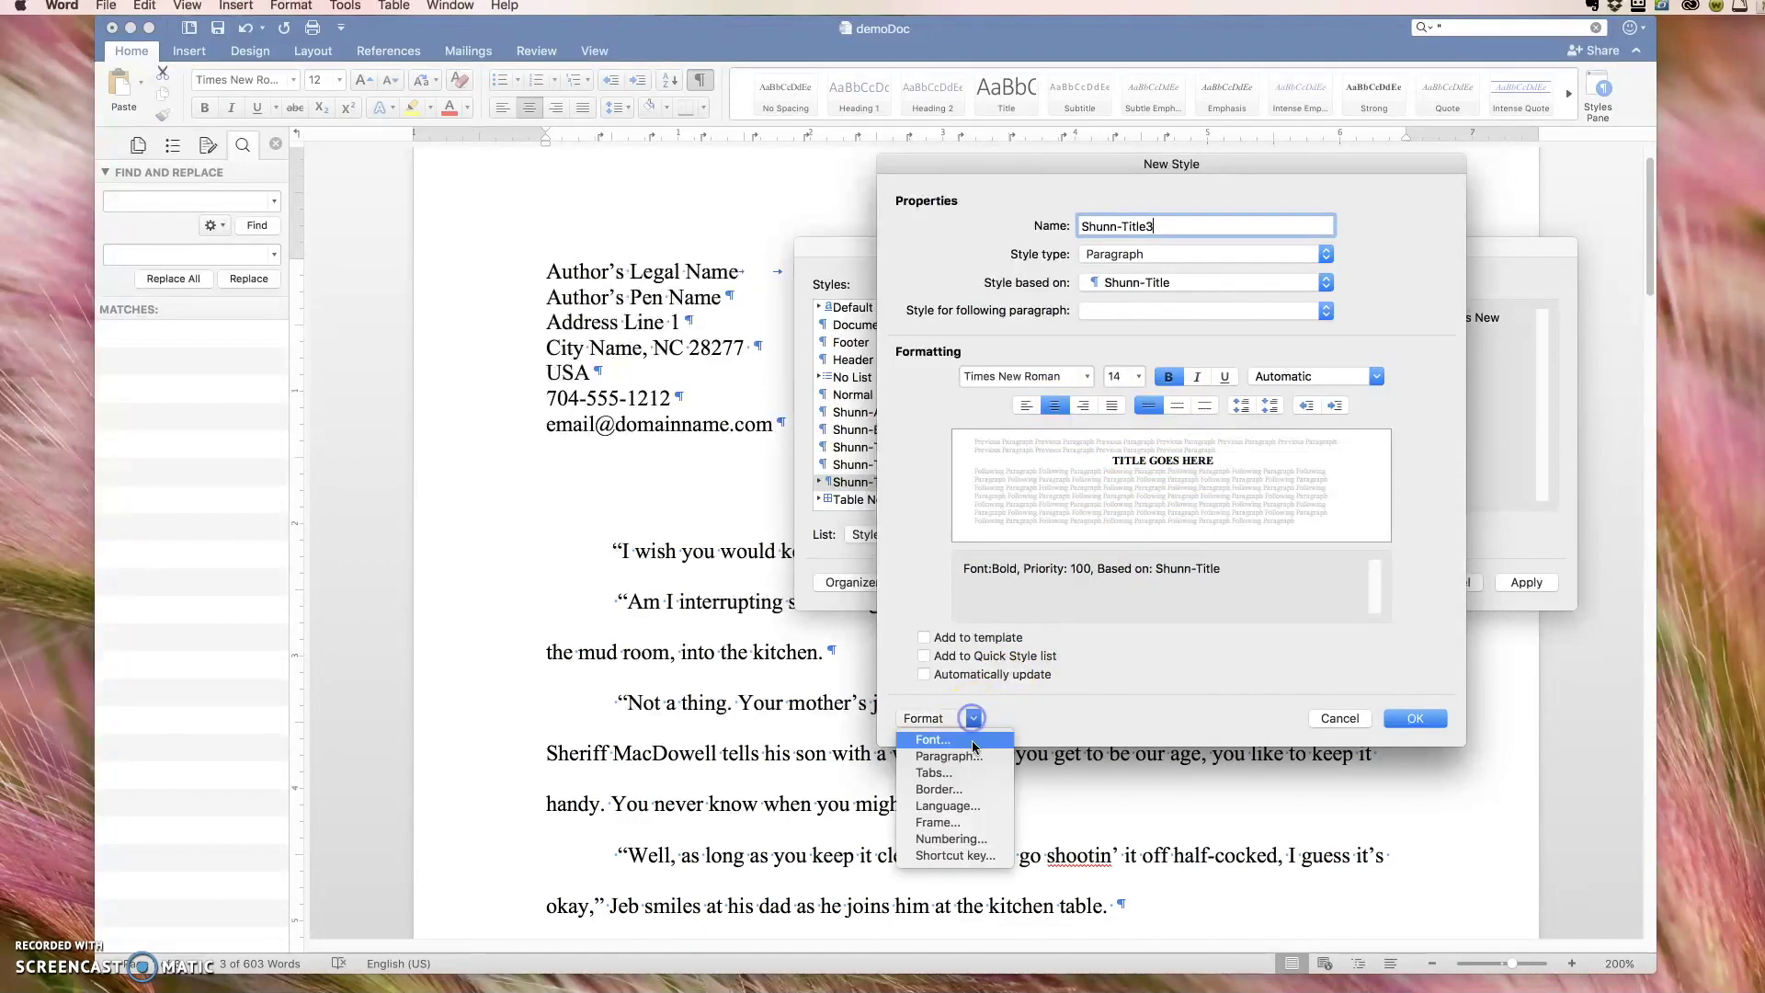
click(951, 755)
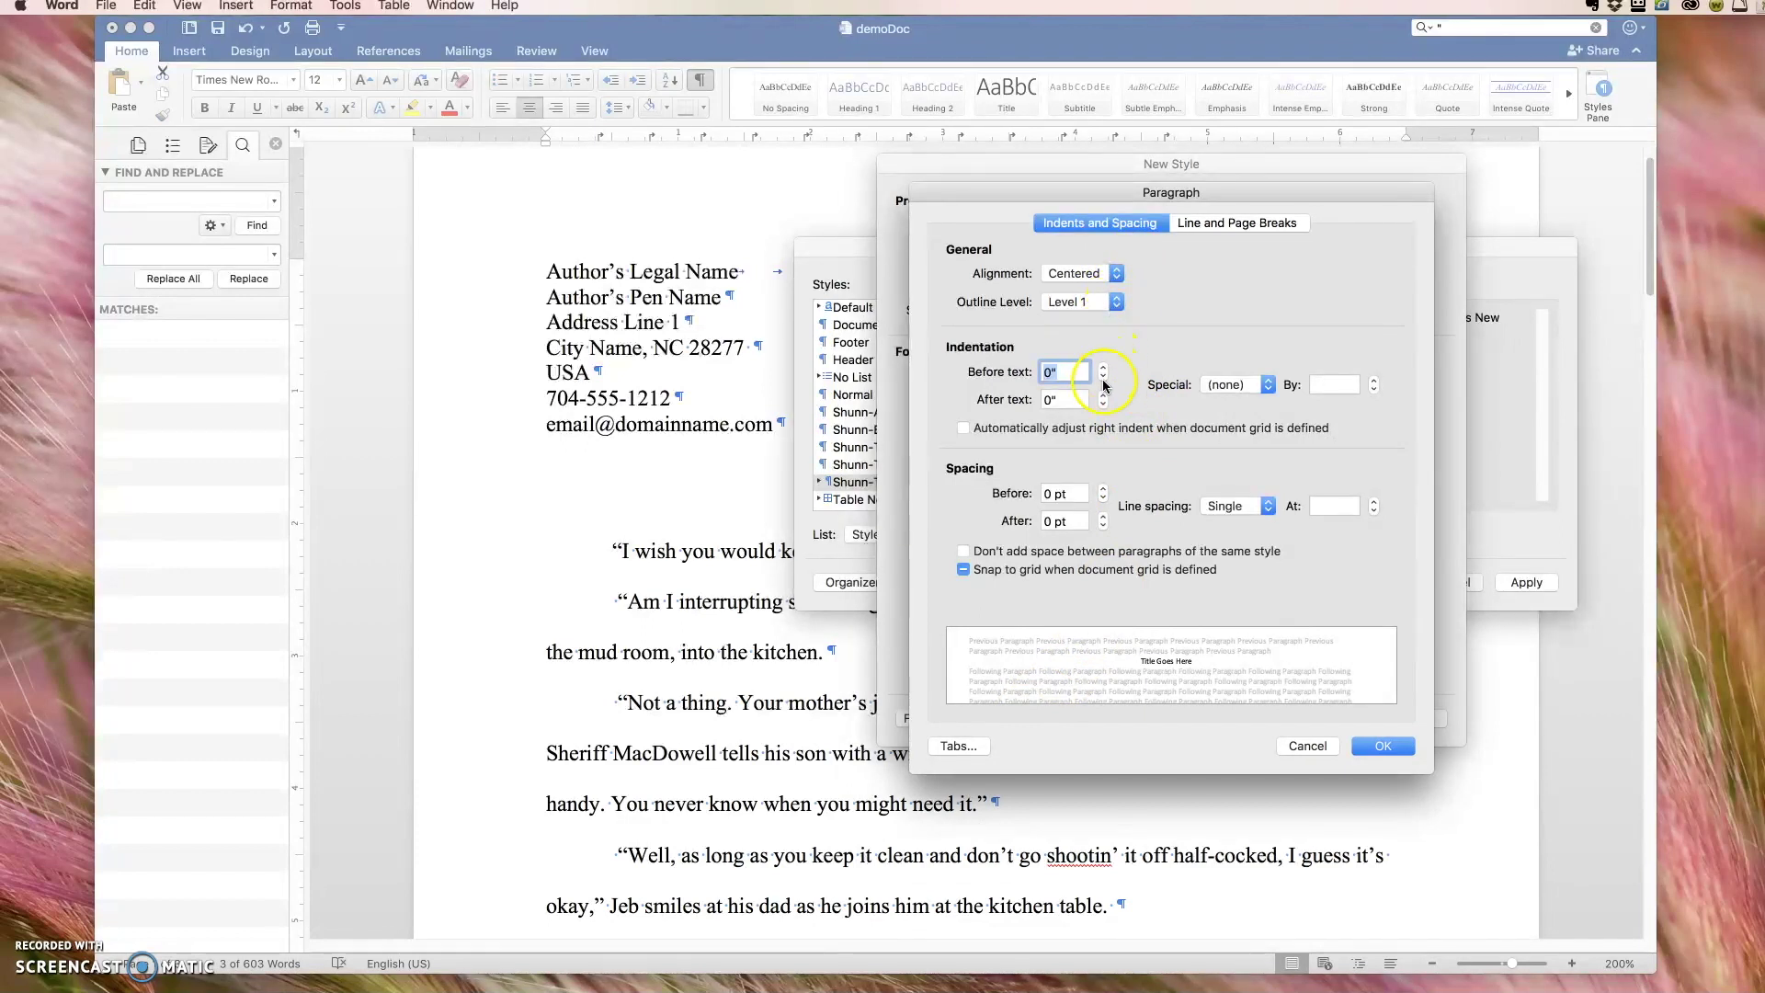
click(1248, 388)
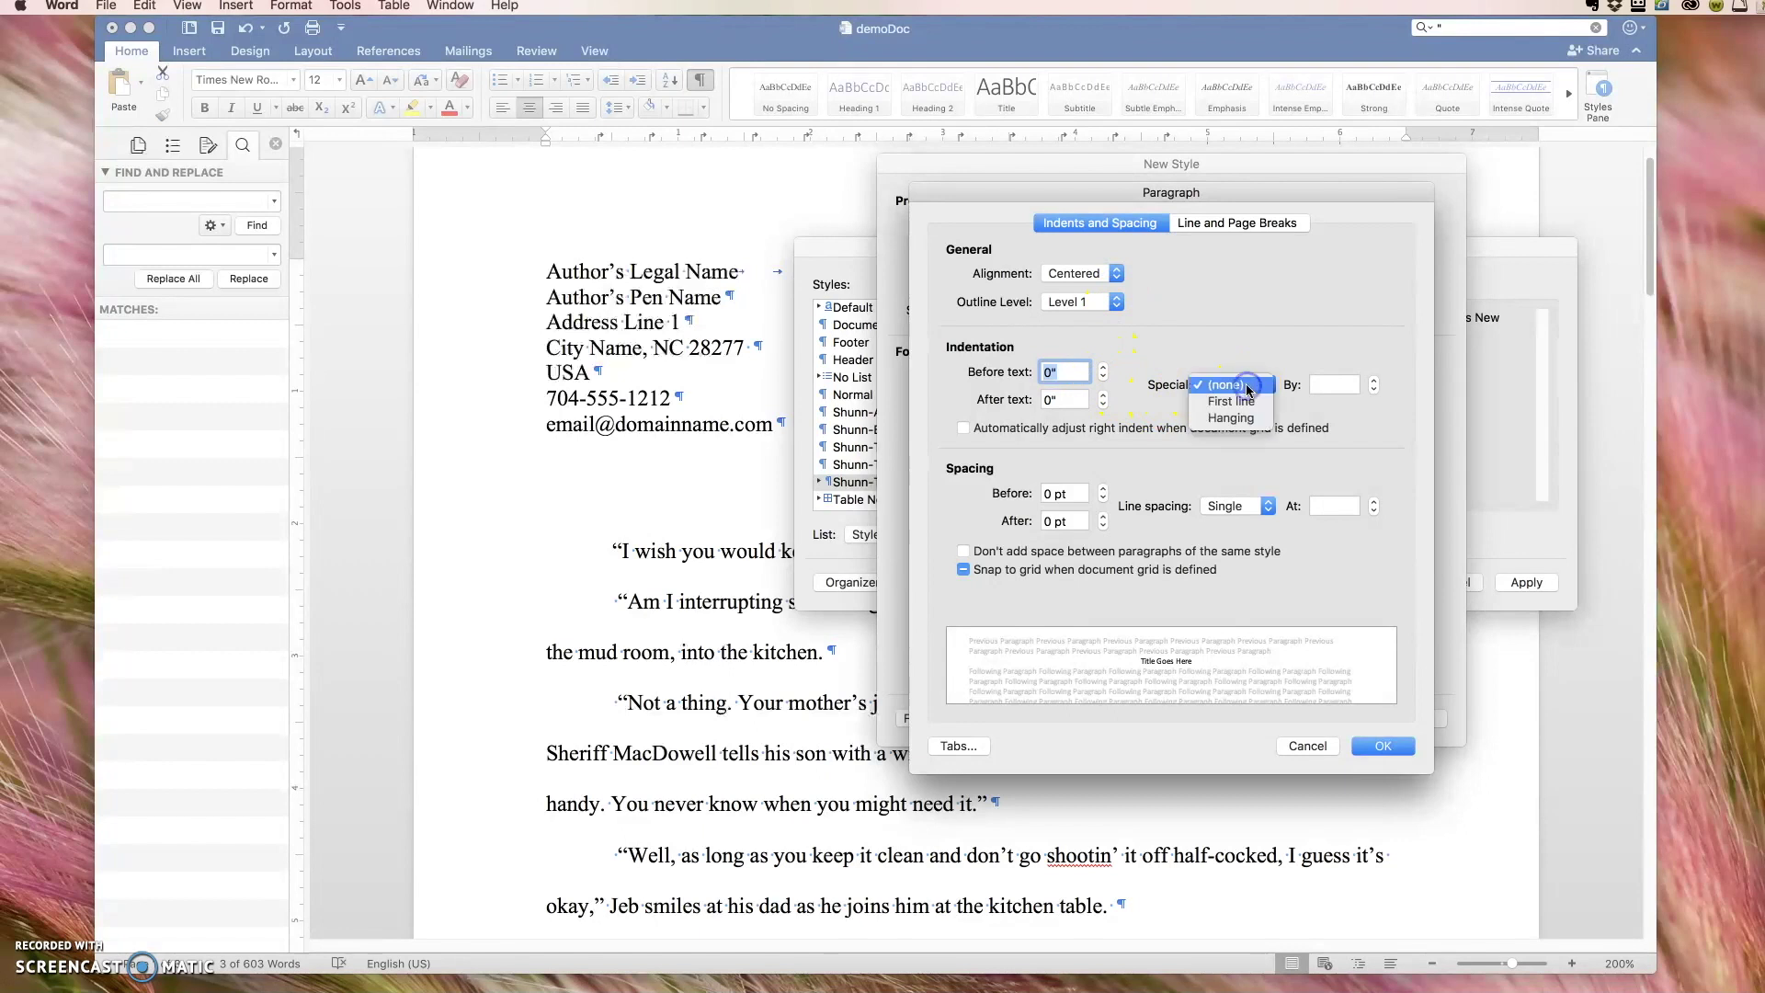
click(1231, 384)
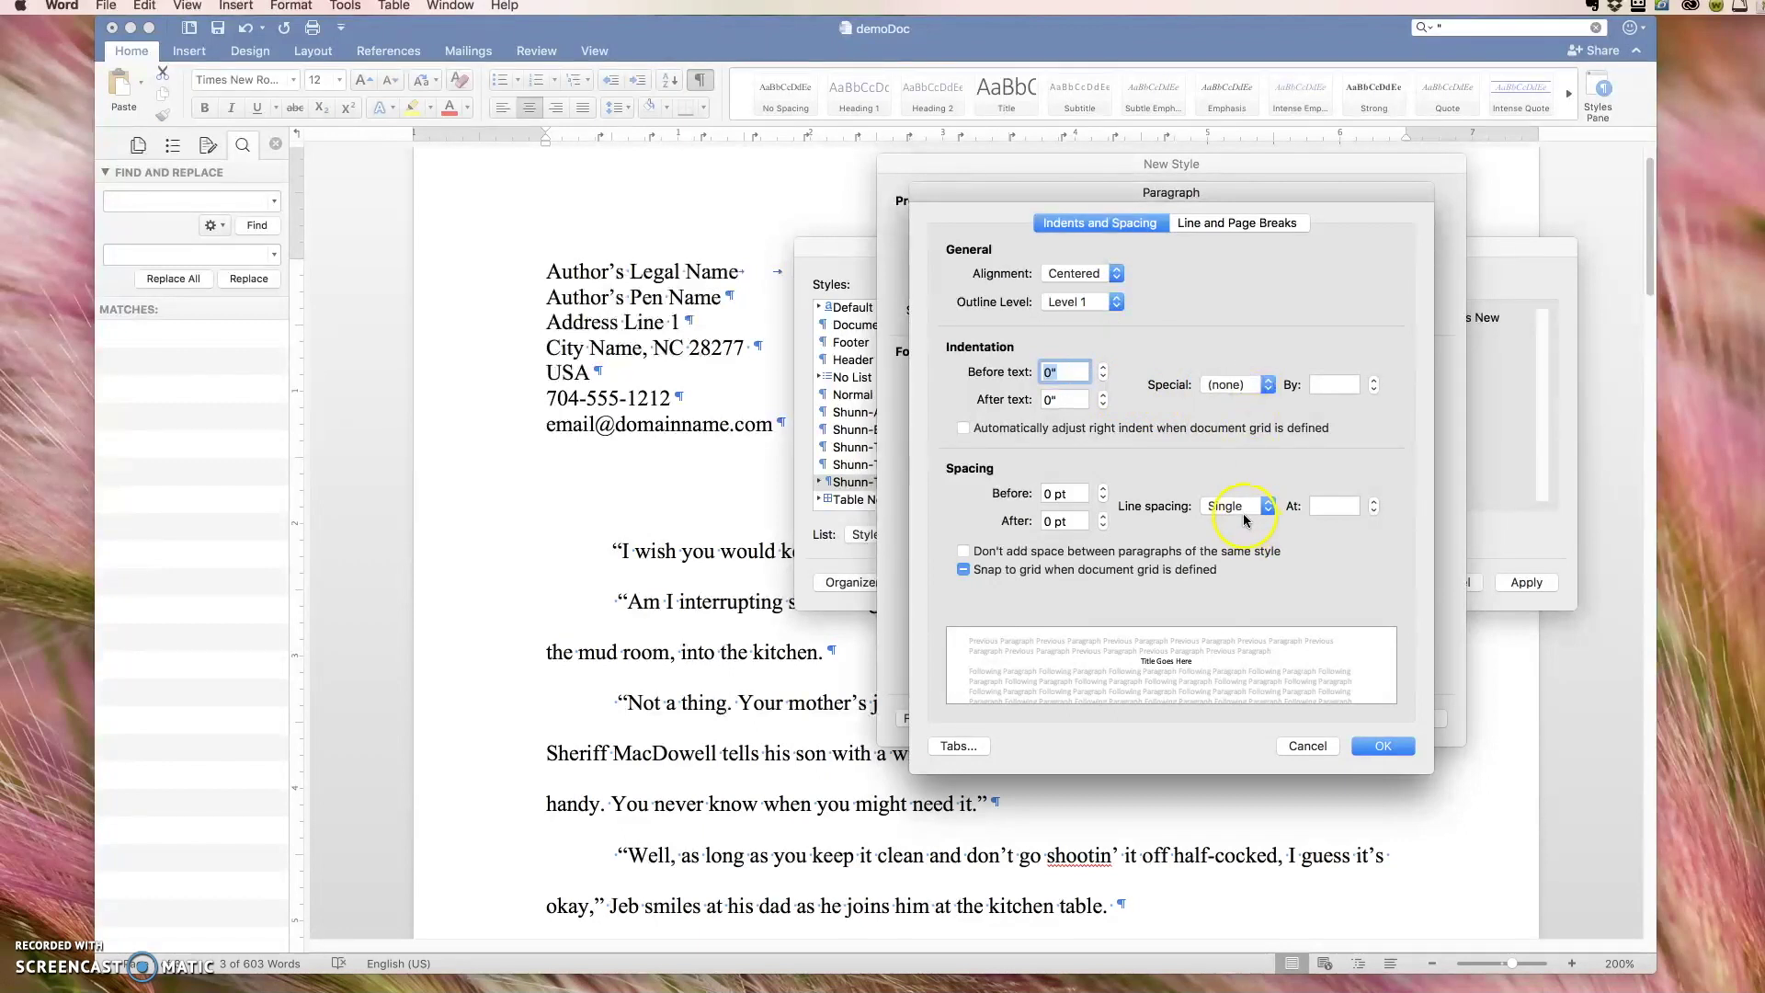
click(1379, 746)
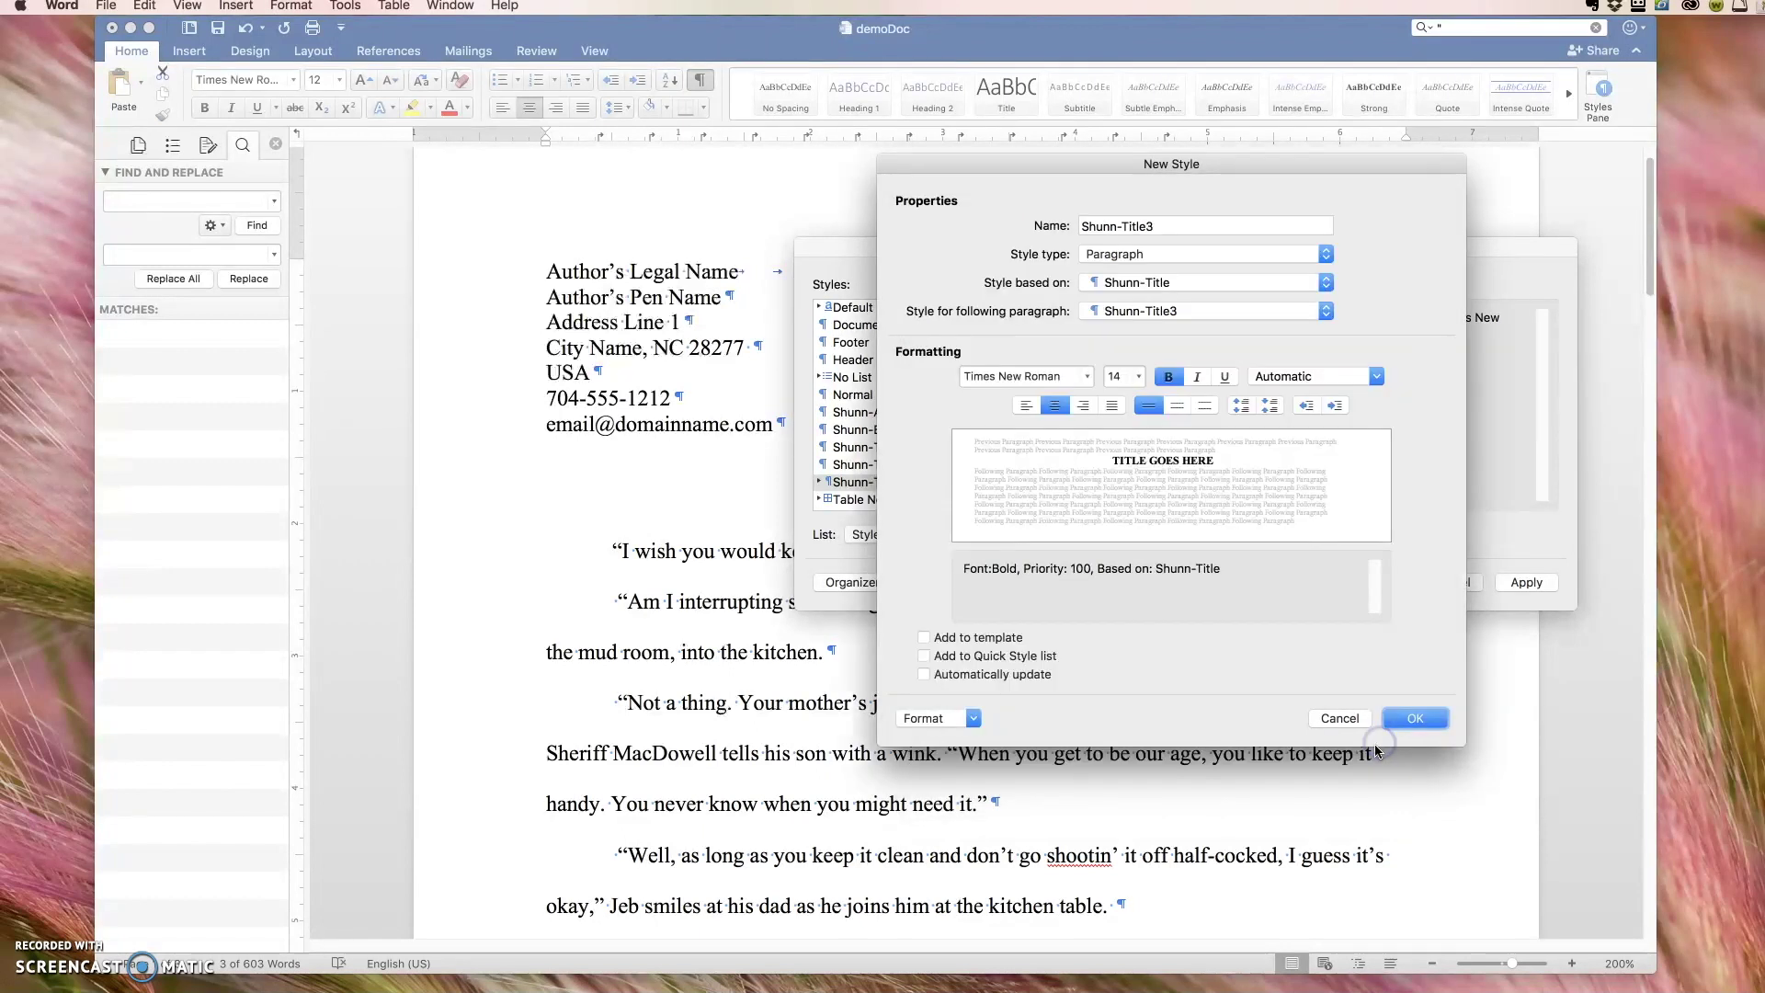
click(1406, 726)
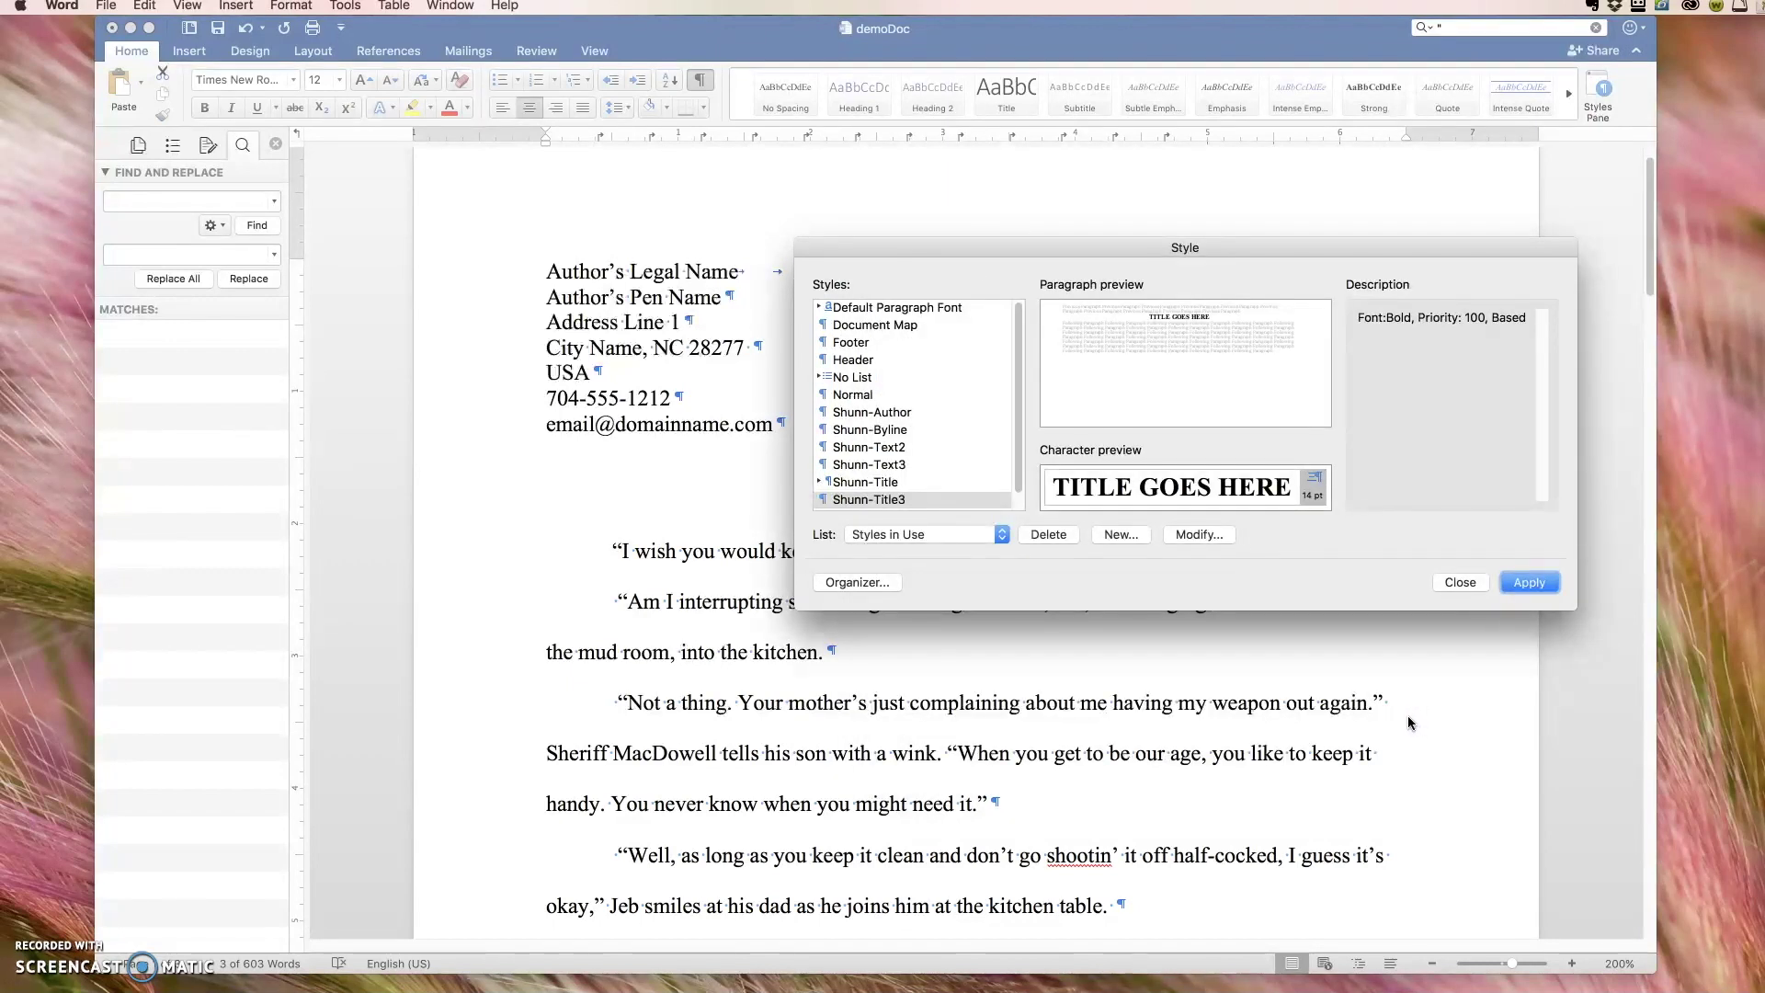
click(1529, 583)
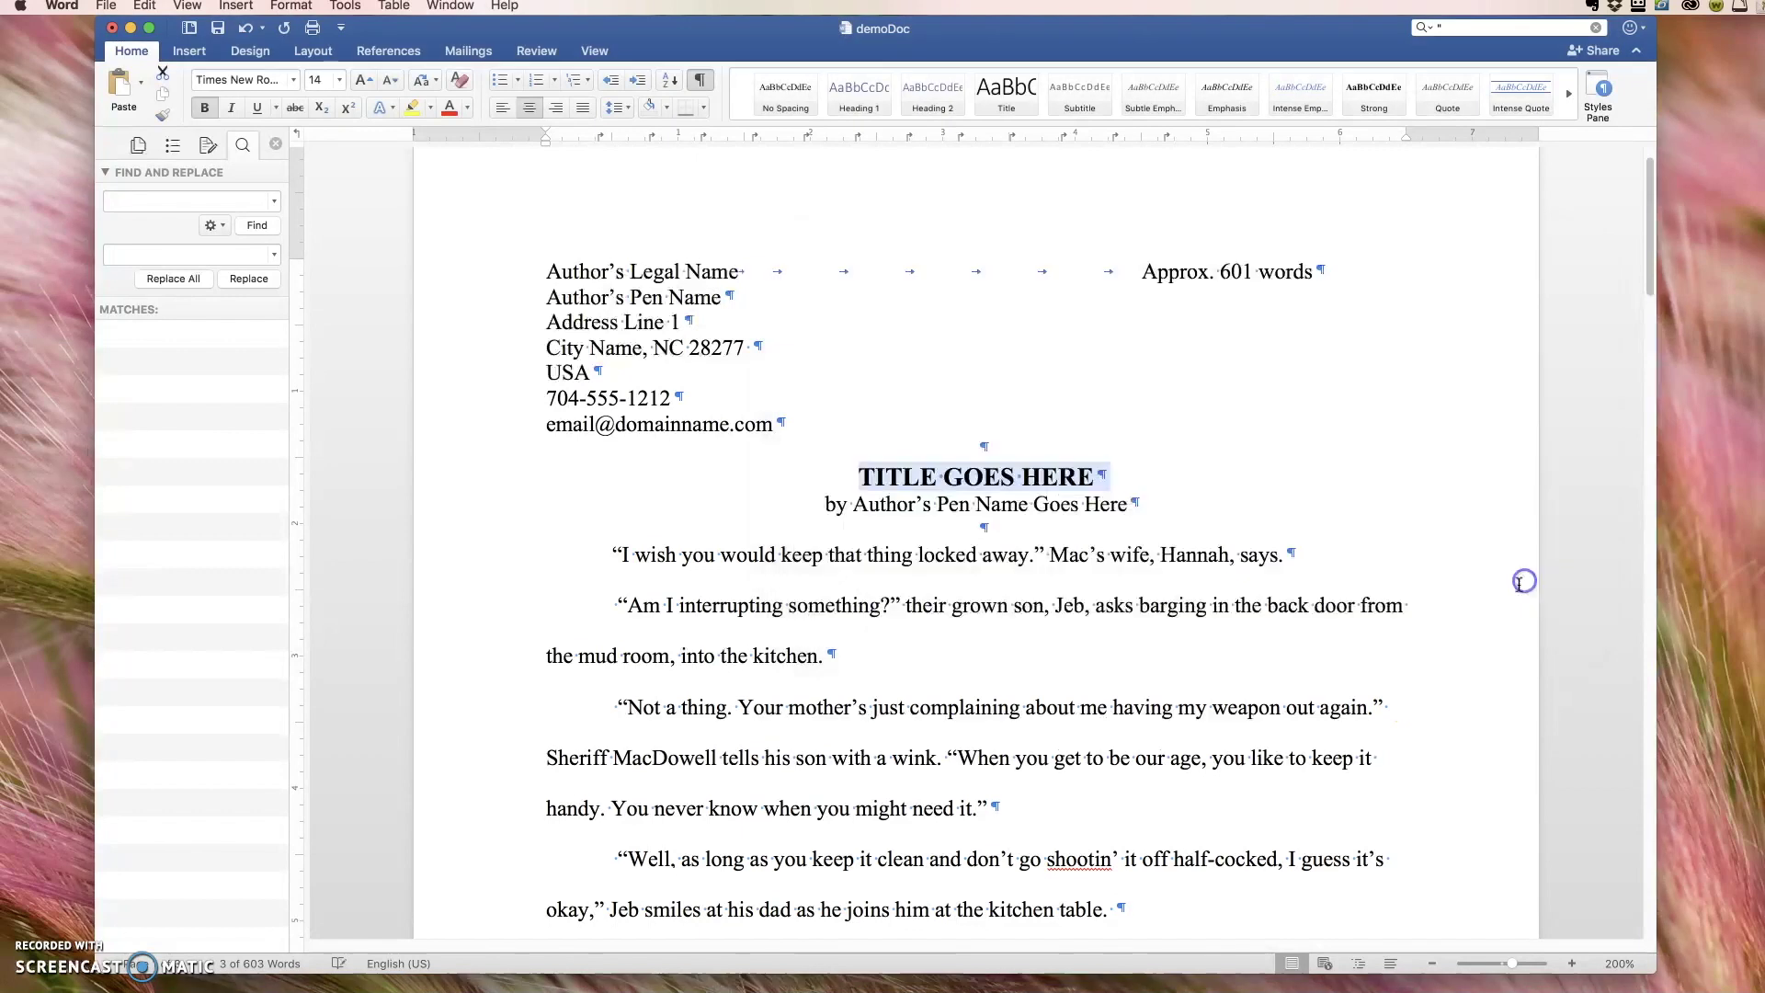
Step: Open the byline's Shunn-Byline style for modification and review its paragraph alignment, indentation and spacing settings
drag(1144, 504, 827, 505)
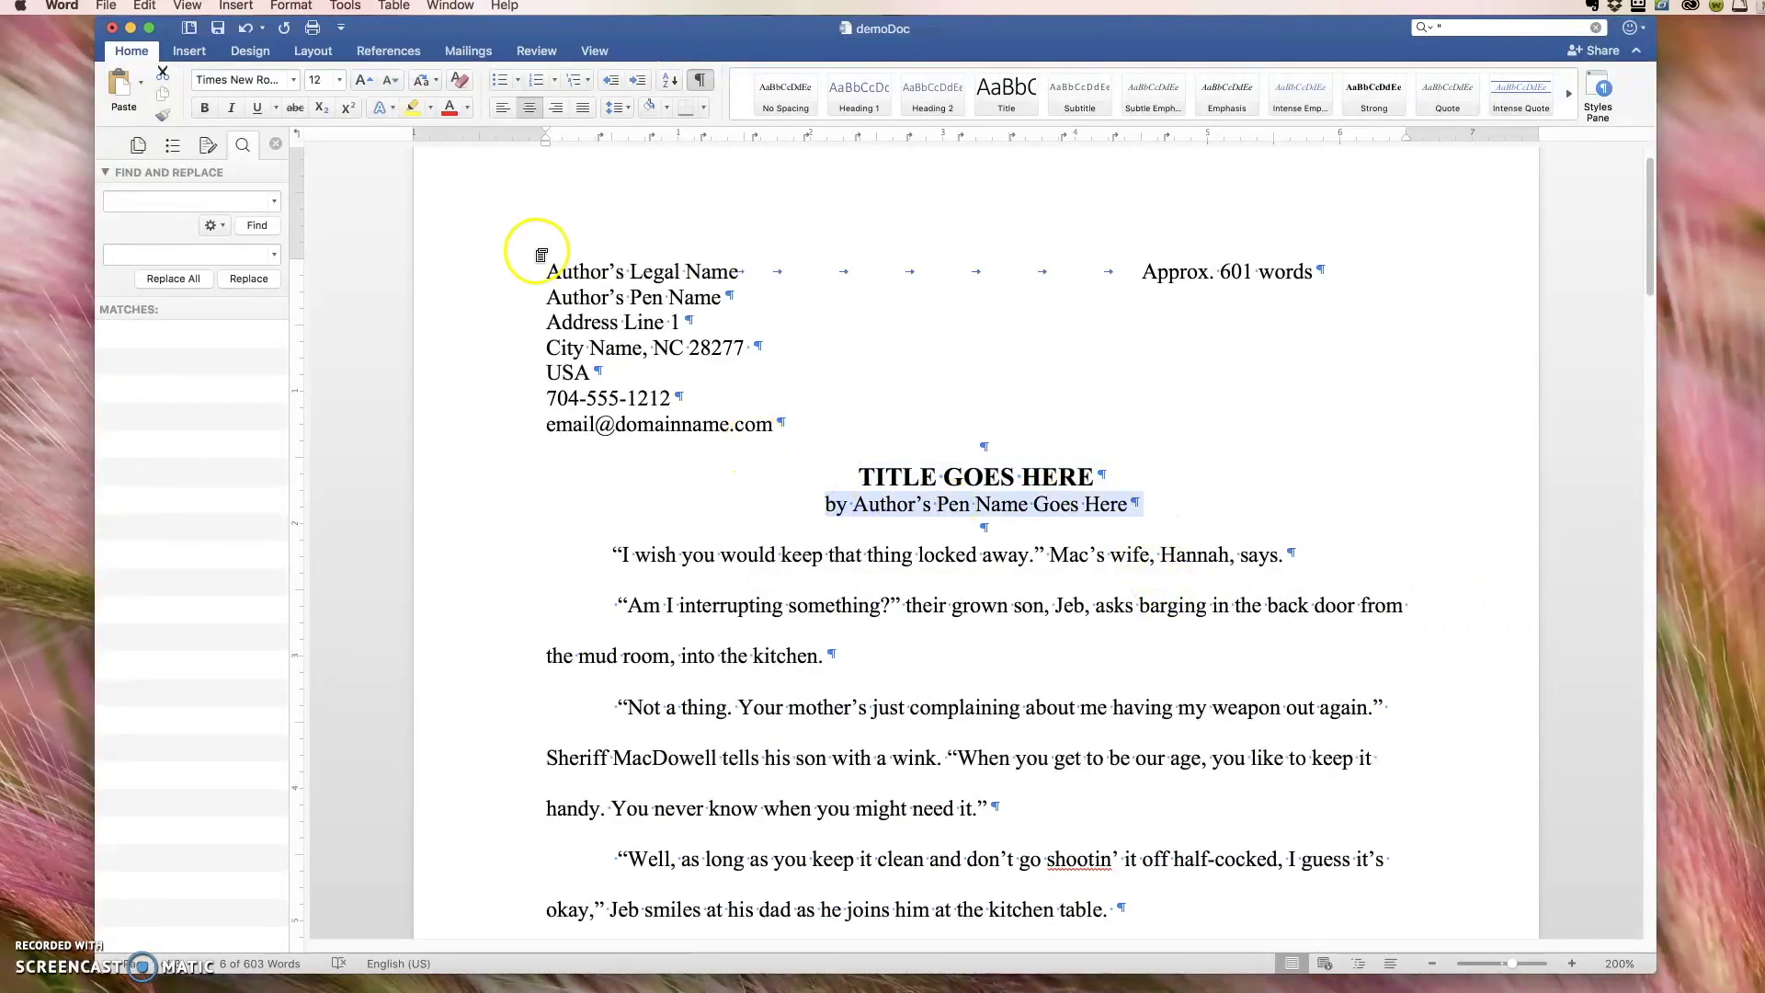
click(292, 5)
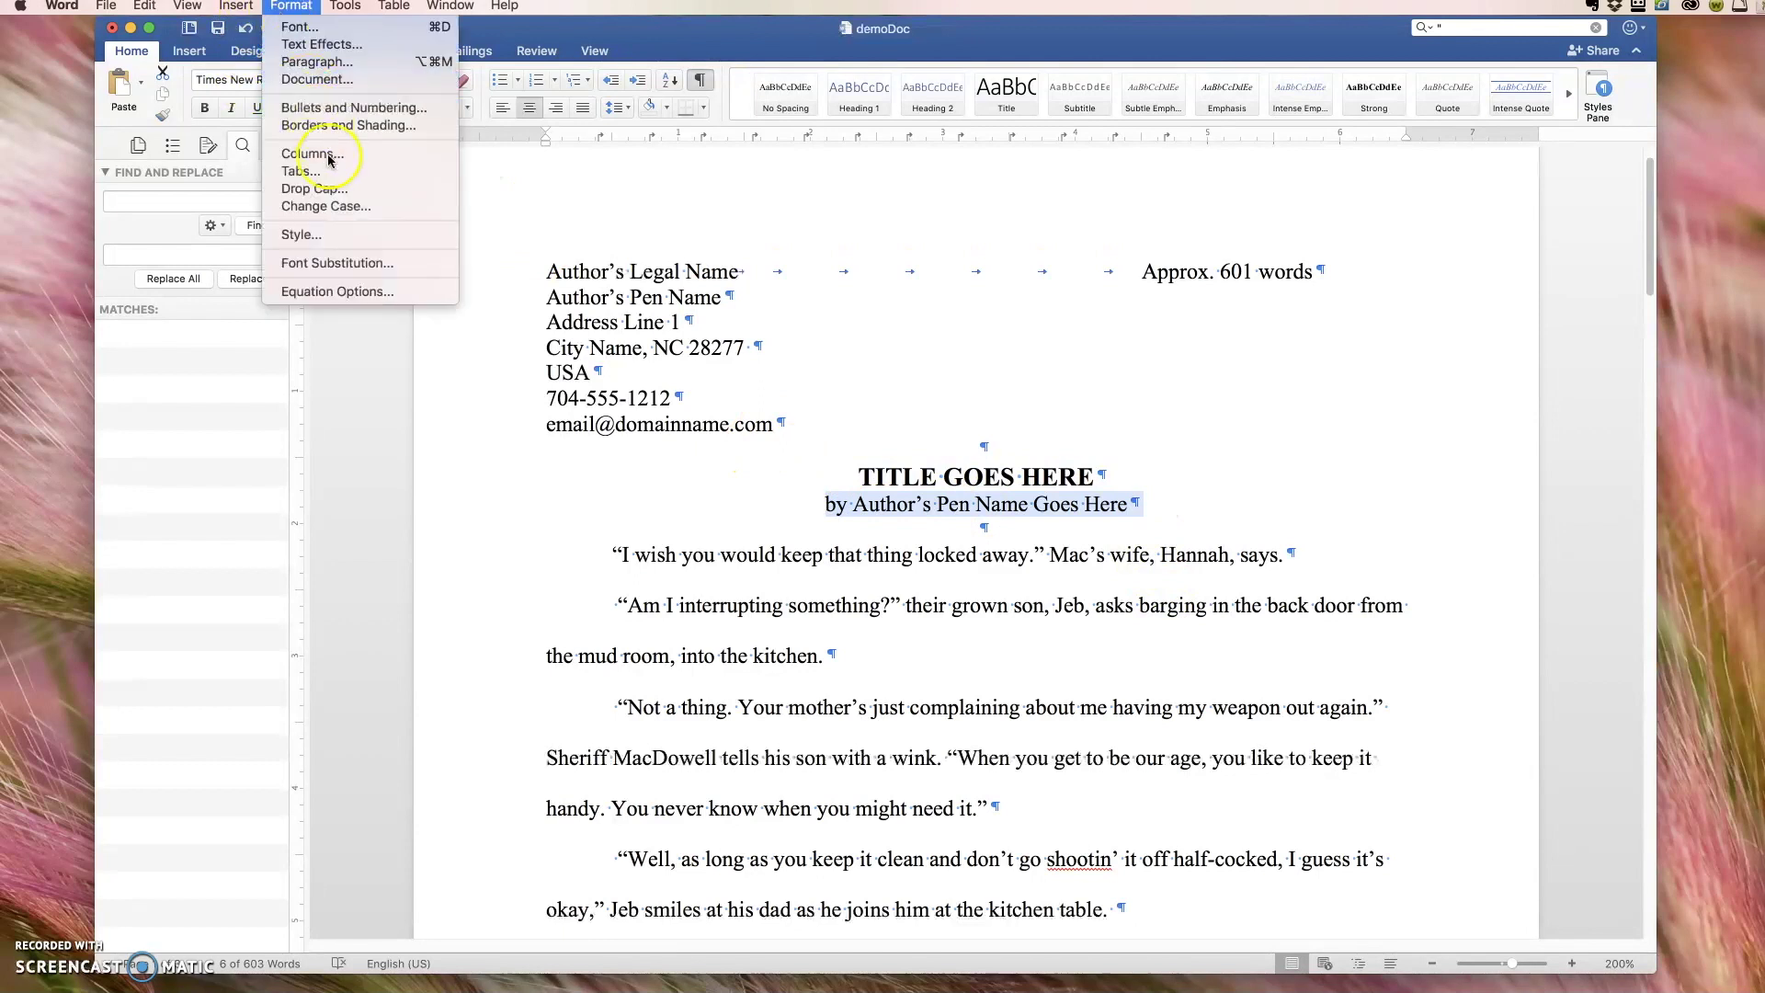
click(341, 238)
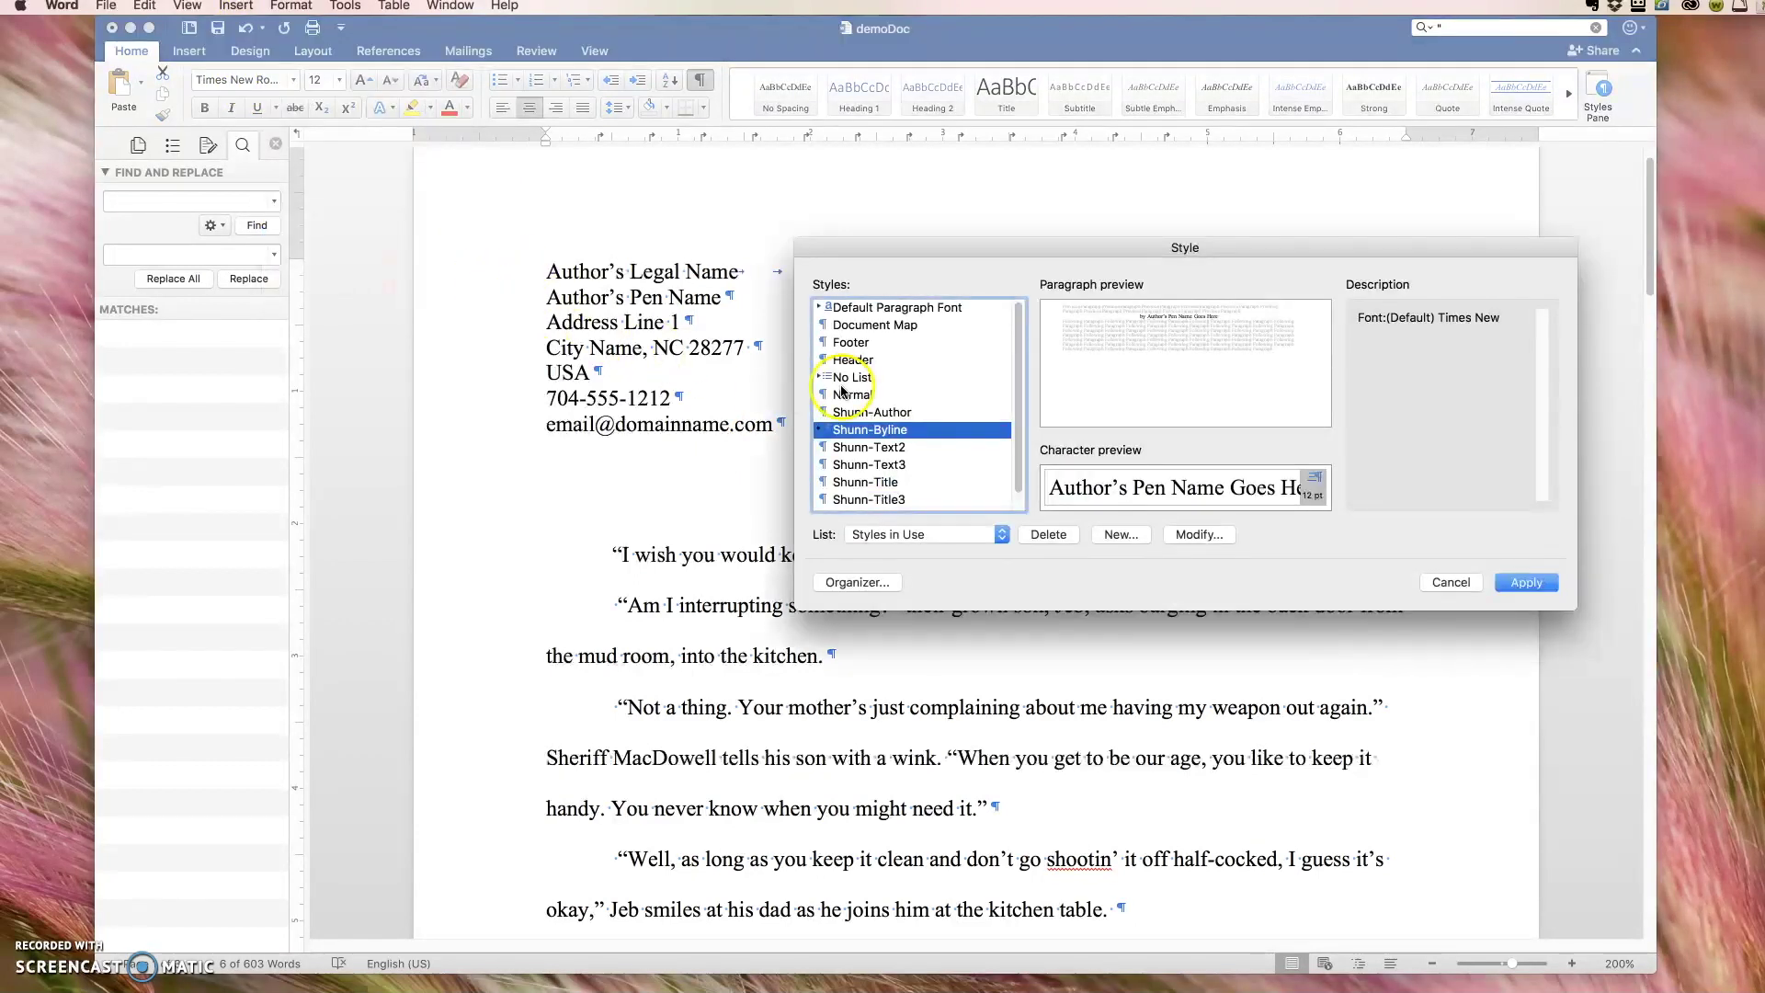
click(900, 432)
click(1227, 535)
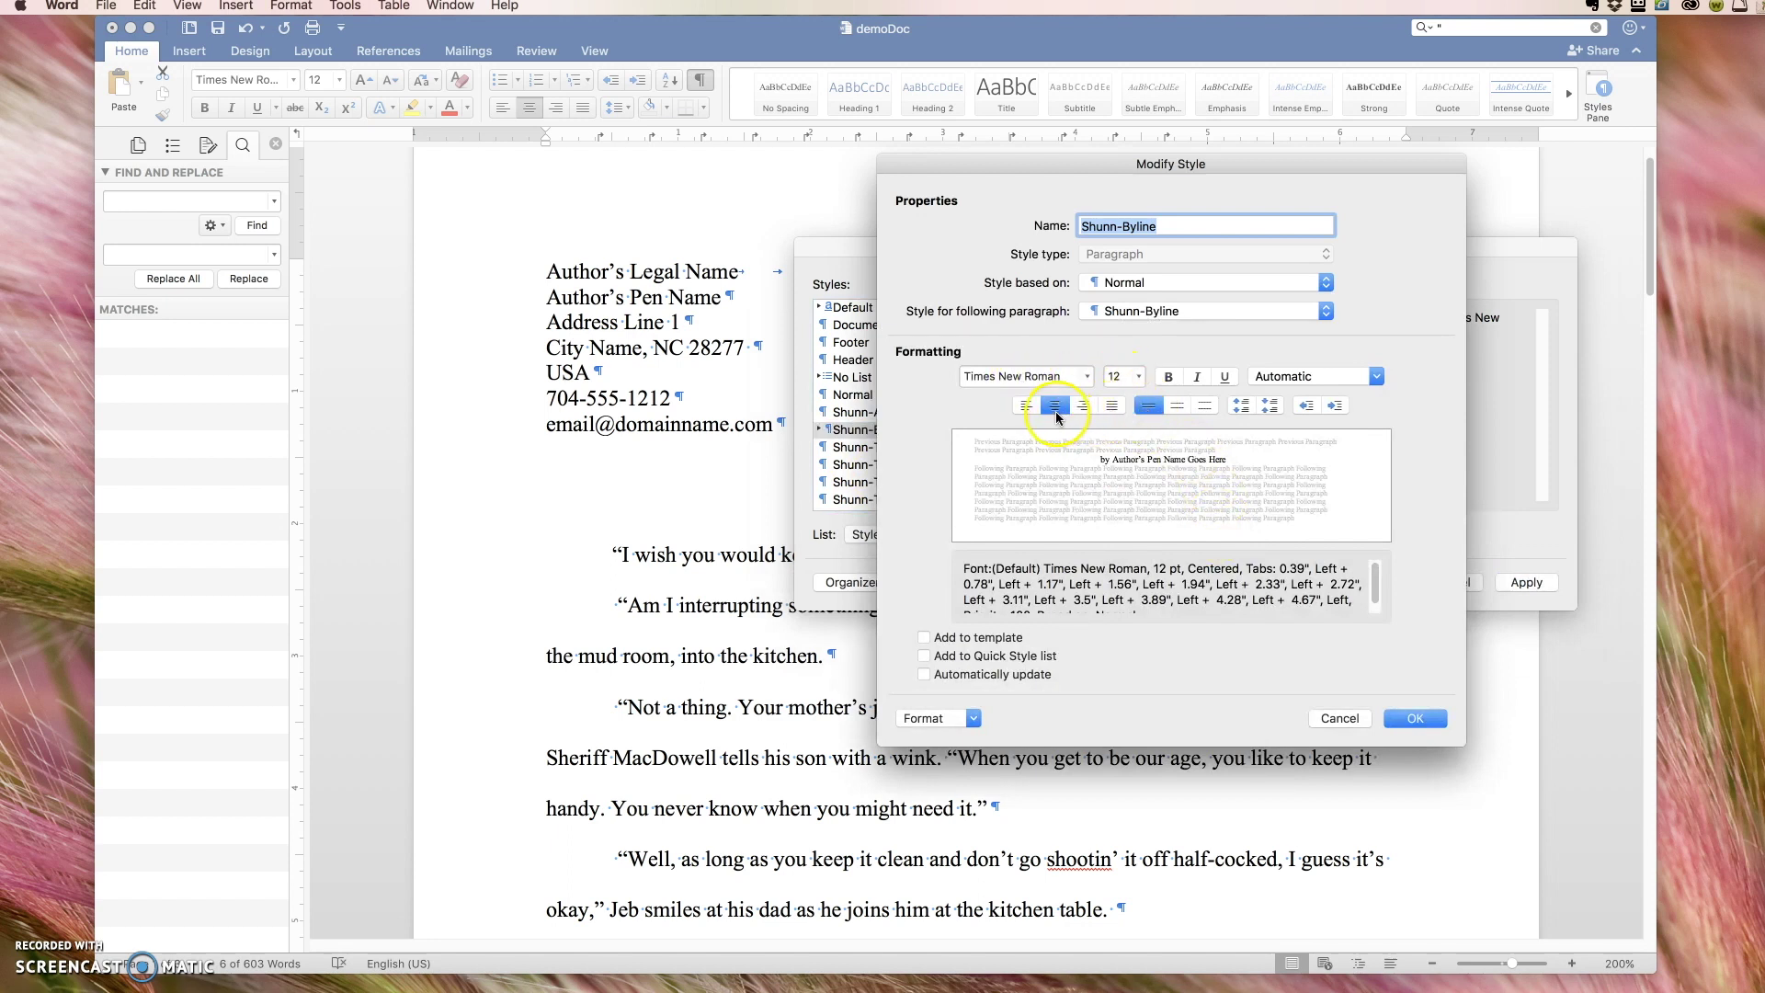
click(970, 718)
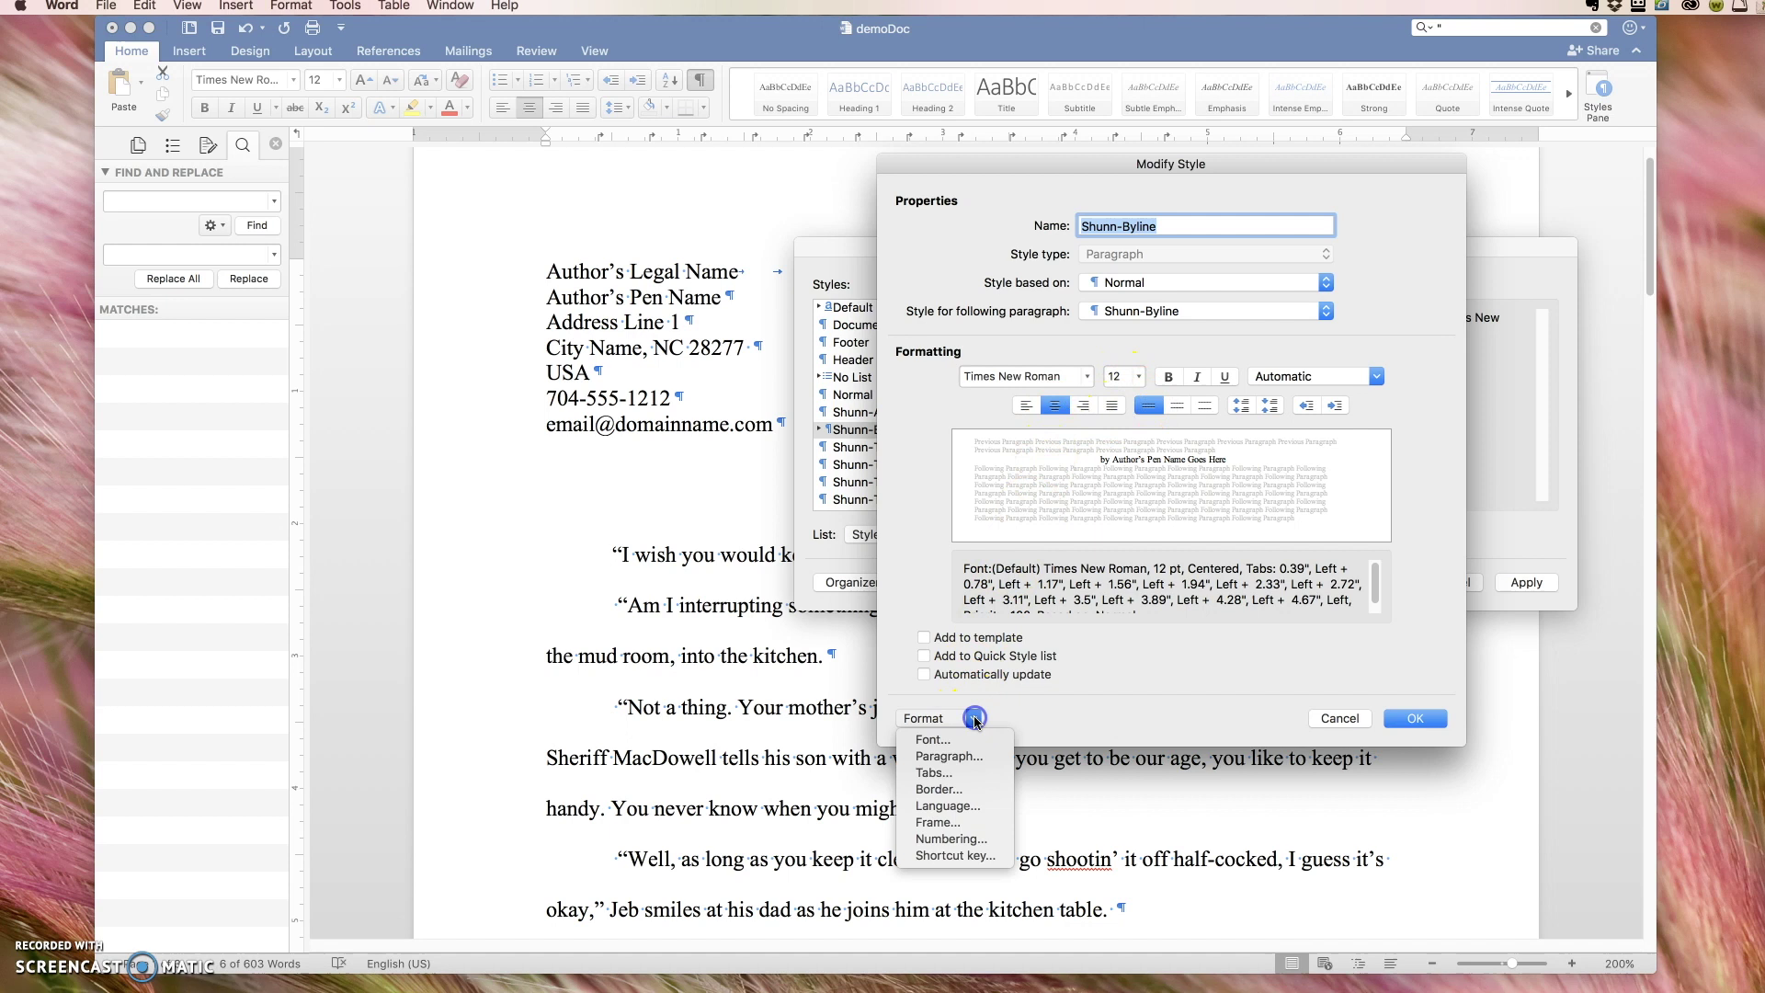
click(965, 759)
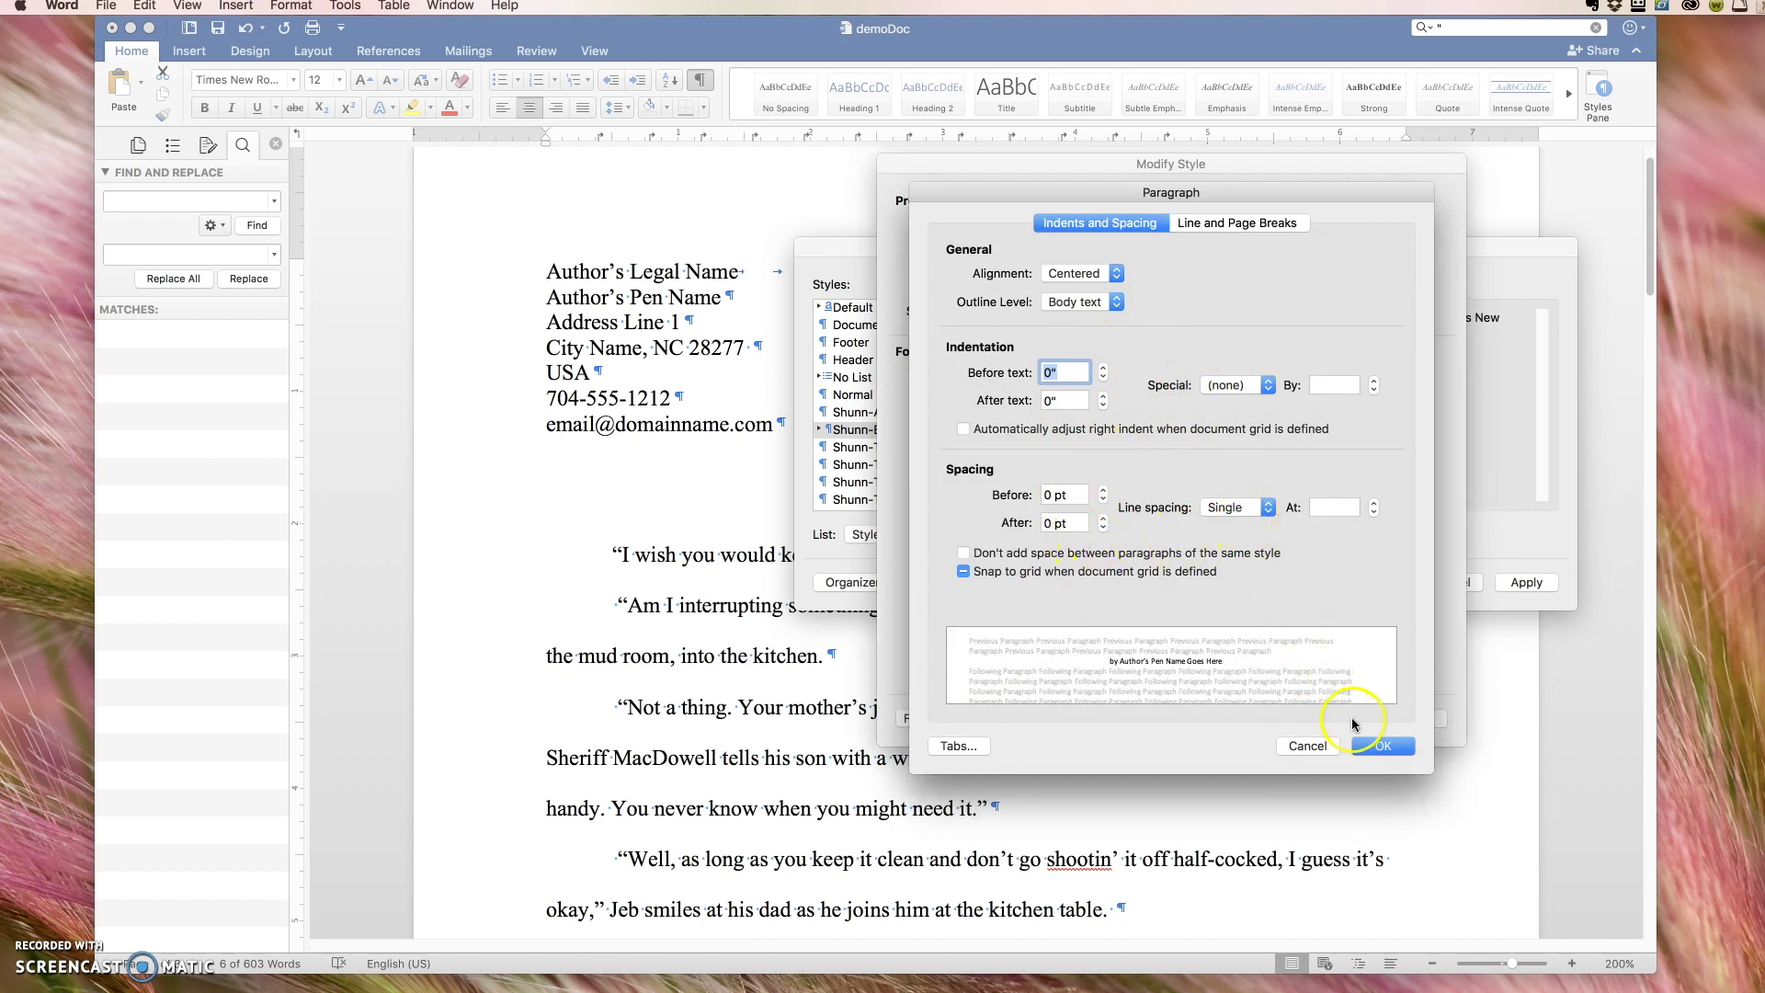
click(1382, 746)
Step: Clear all tab stops from the Shunn-Byline style and apply it to the byline
click(972, 720)
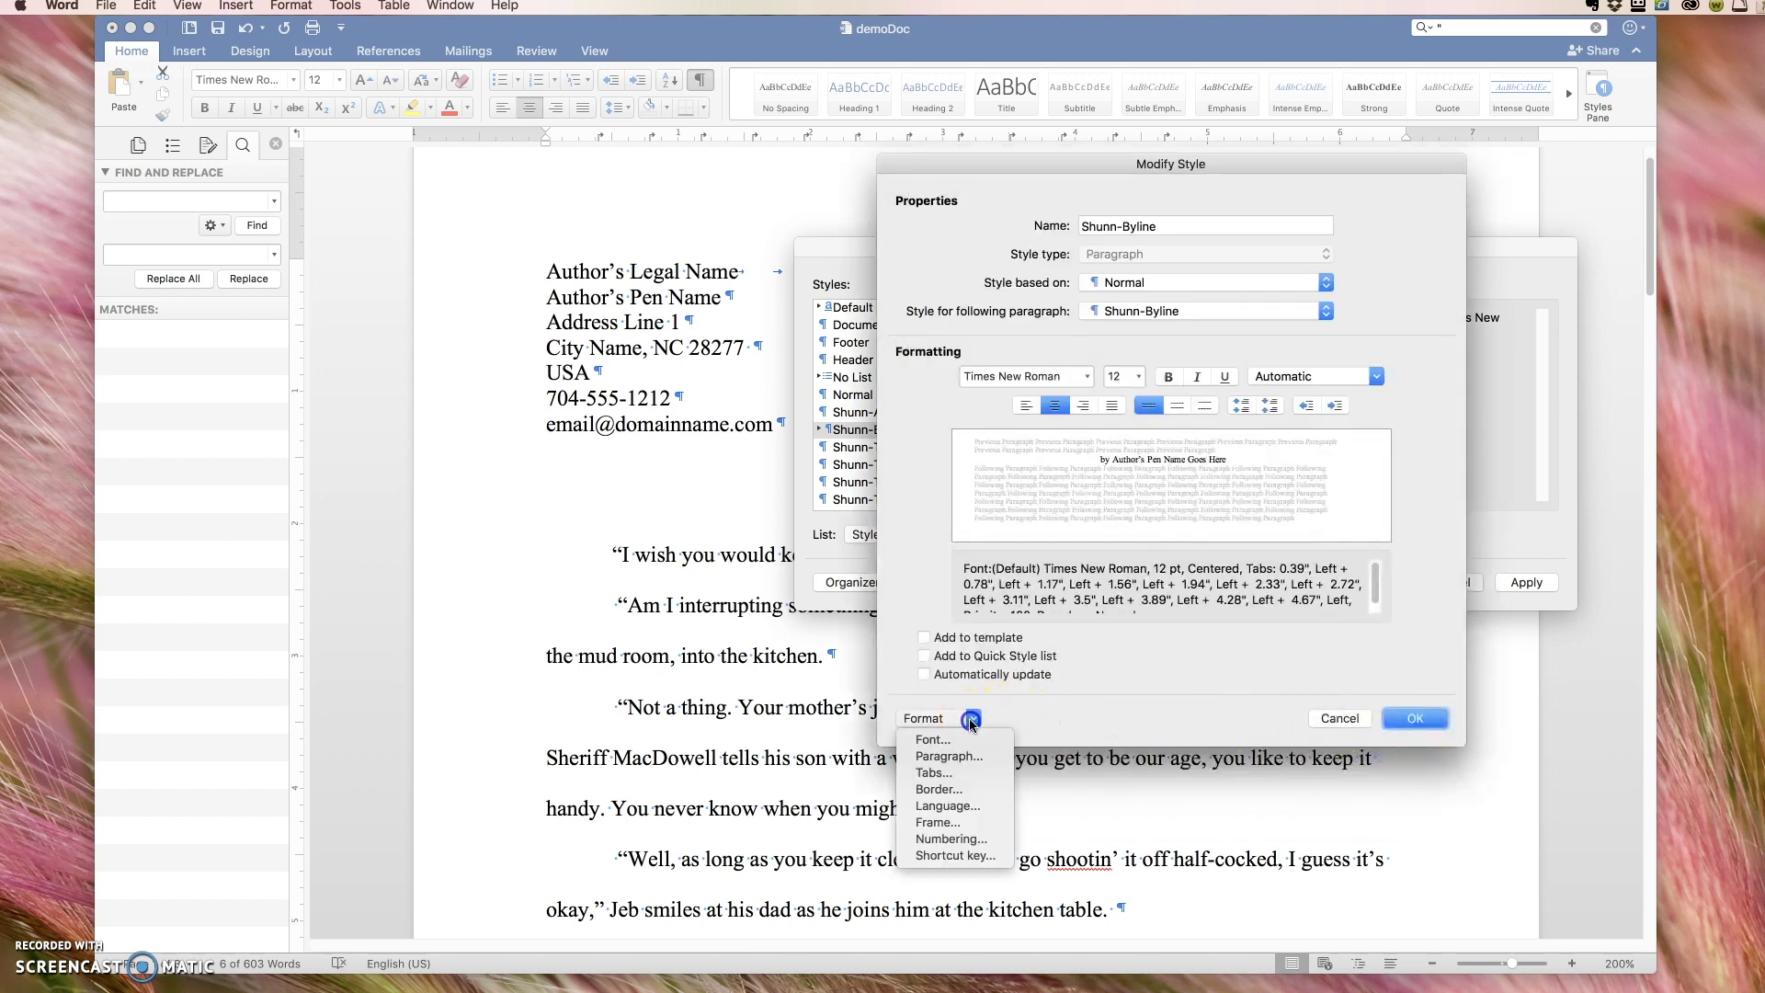
click(952, 775)
click(1081, 597)
click(1265, 597)
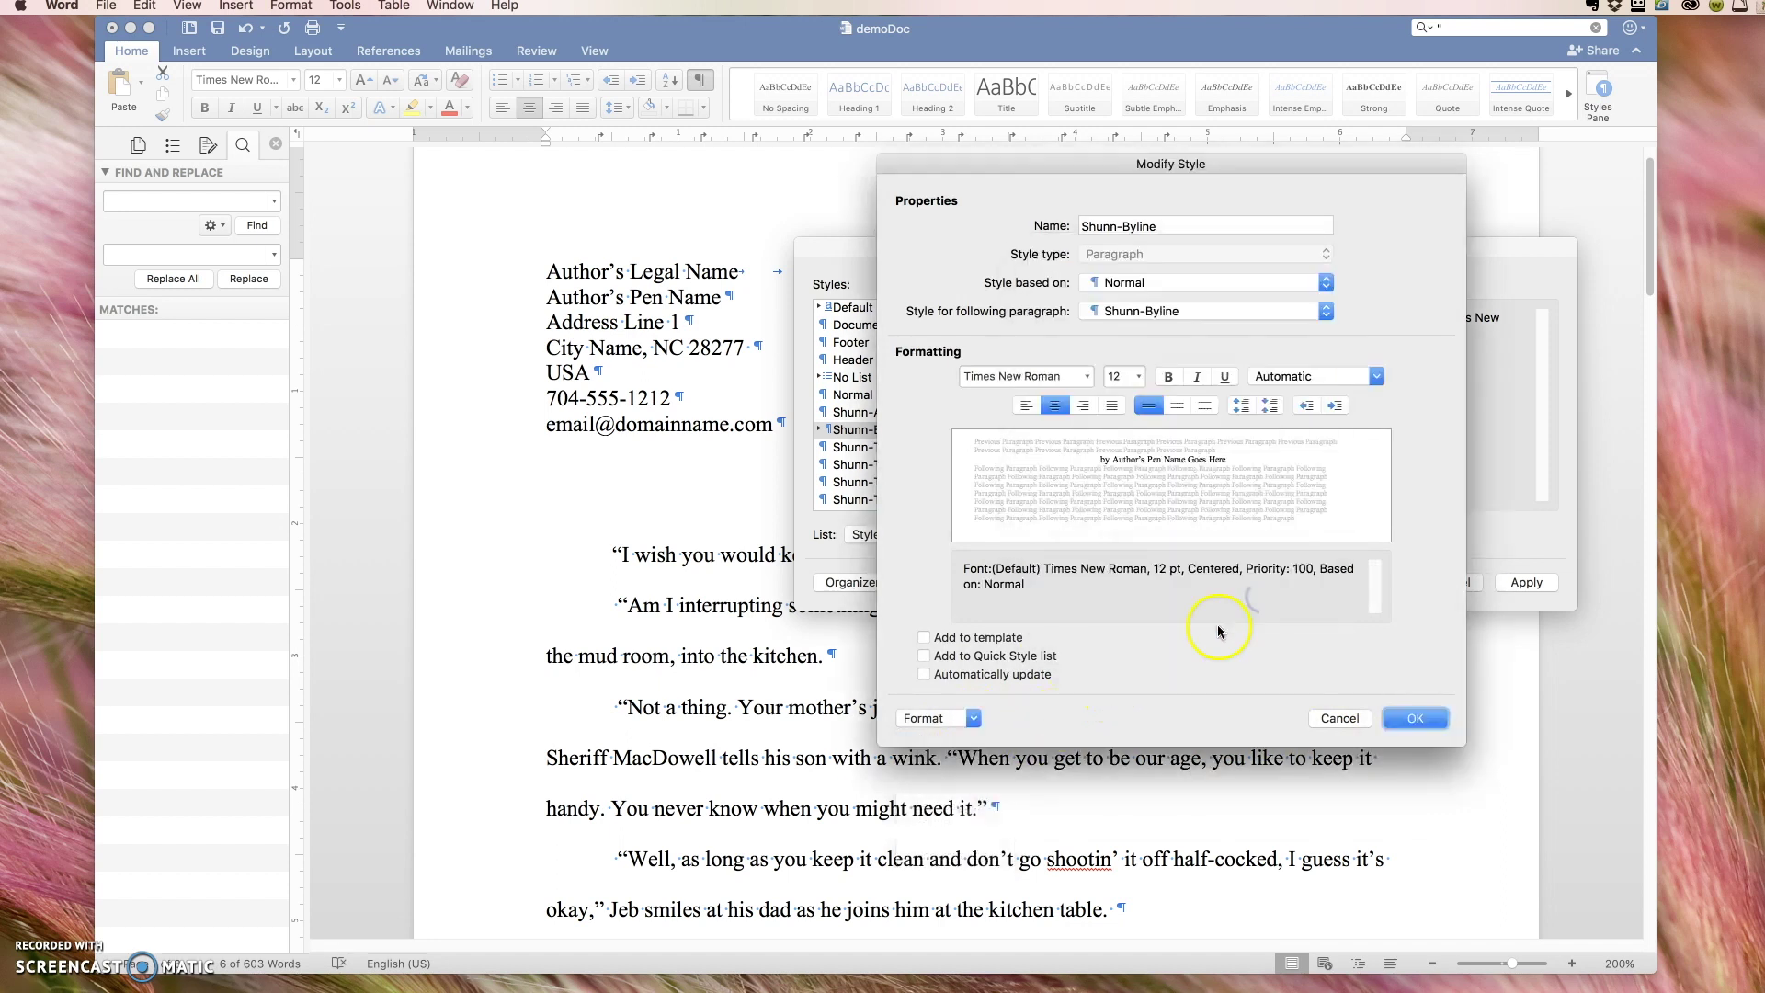
click(1417, 718)
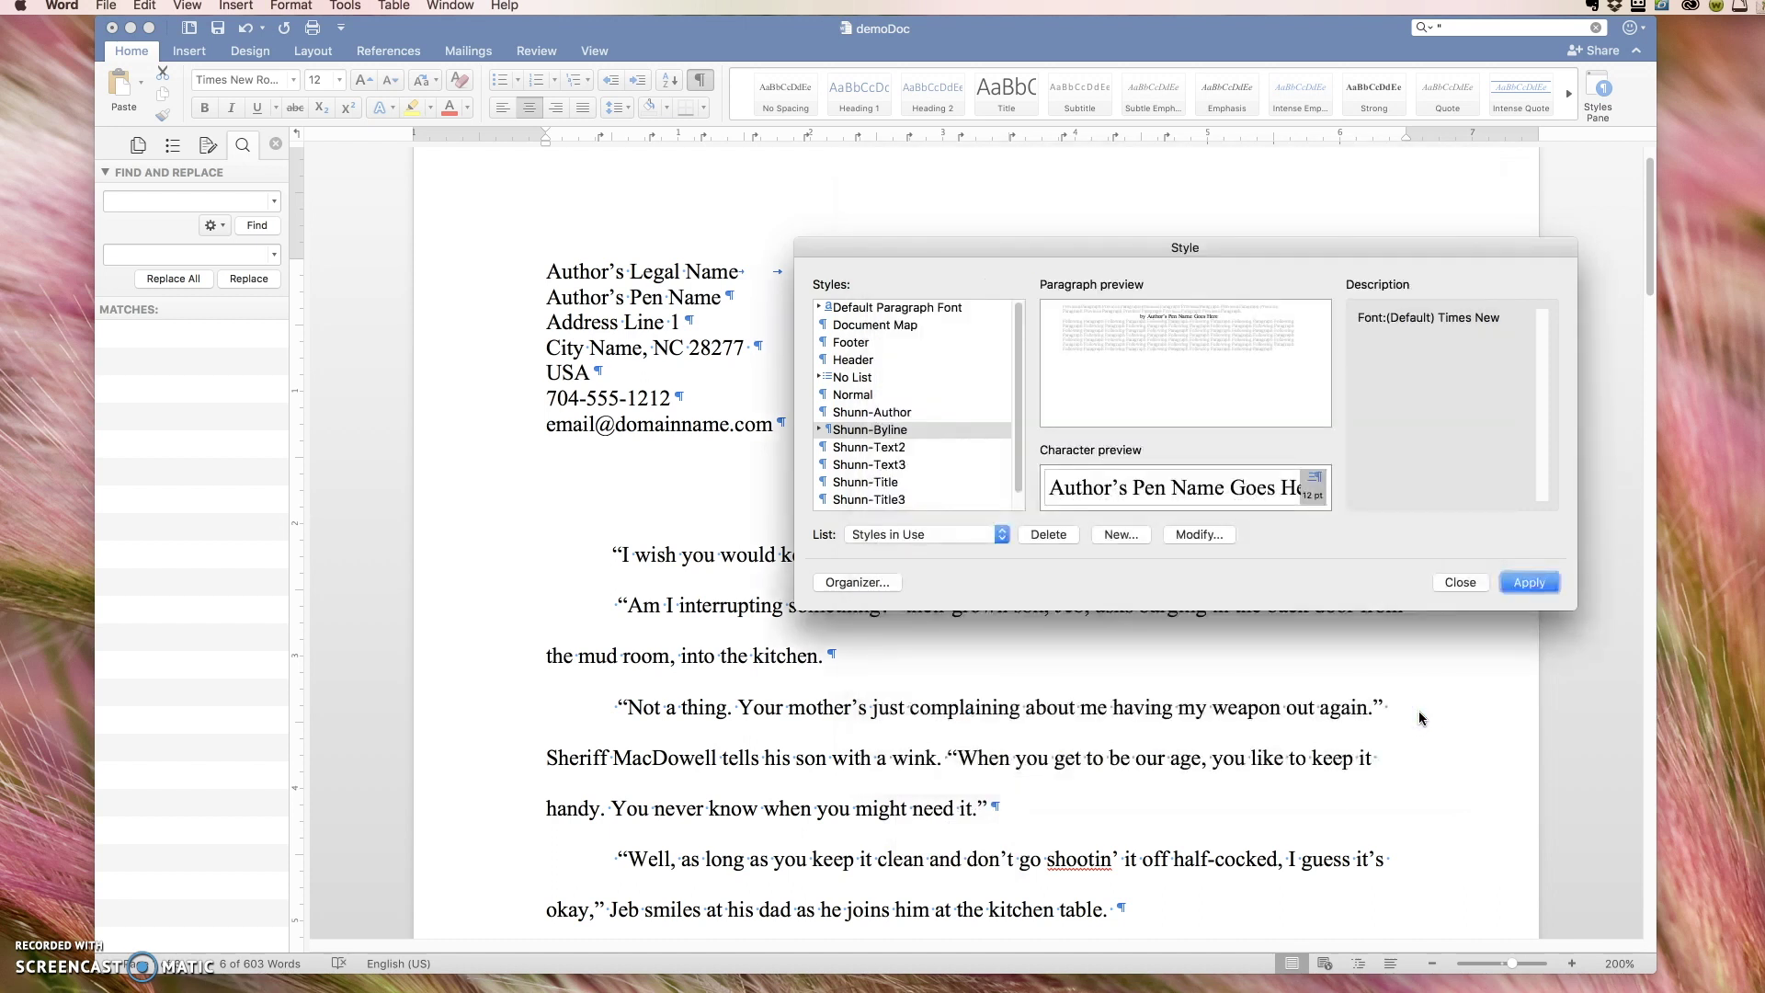
click(1517, 585)
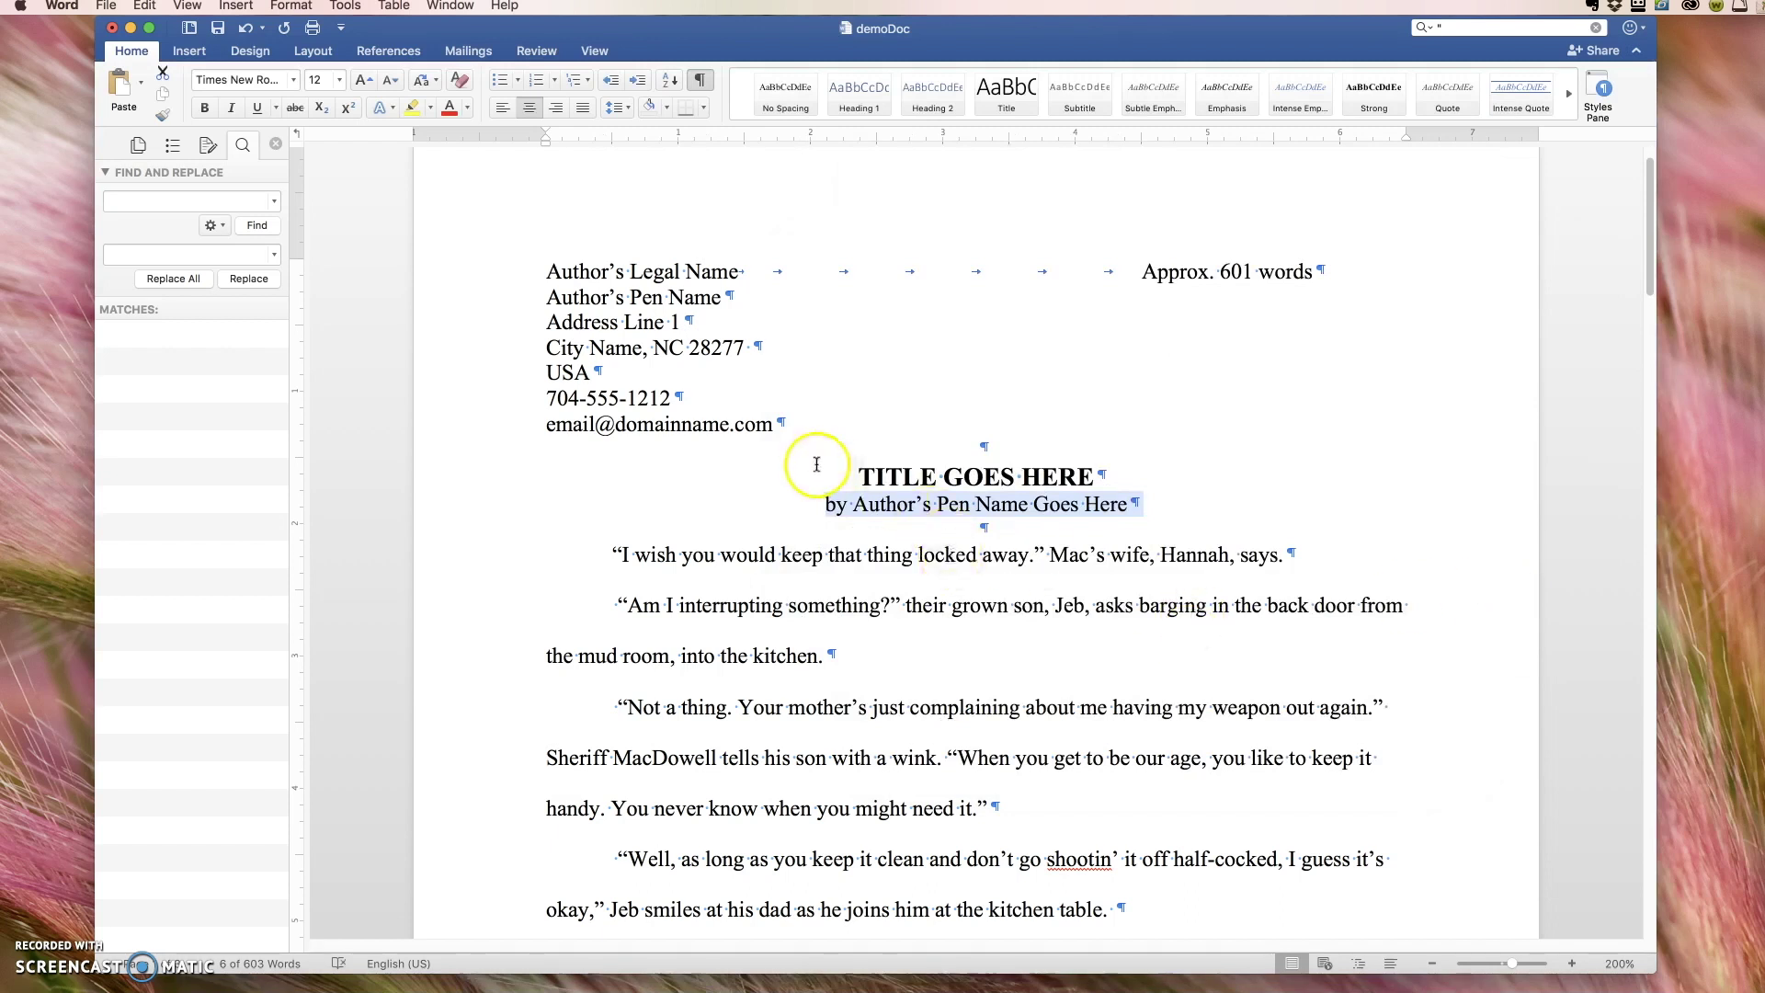
Step: Delete the tabs between "Author's Legal Name" and "Approx. 601 words" in the first line of the author block
drag(792, 423, 545, 282)
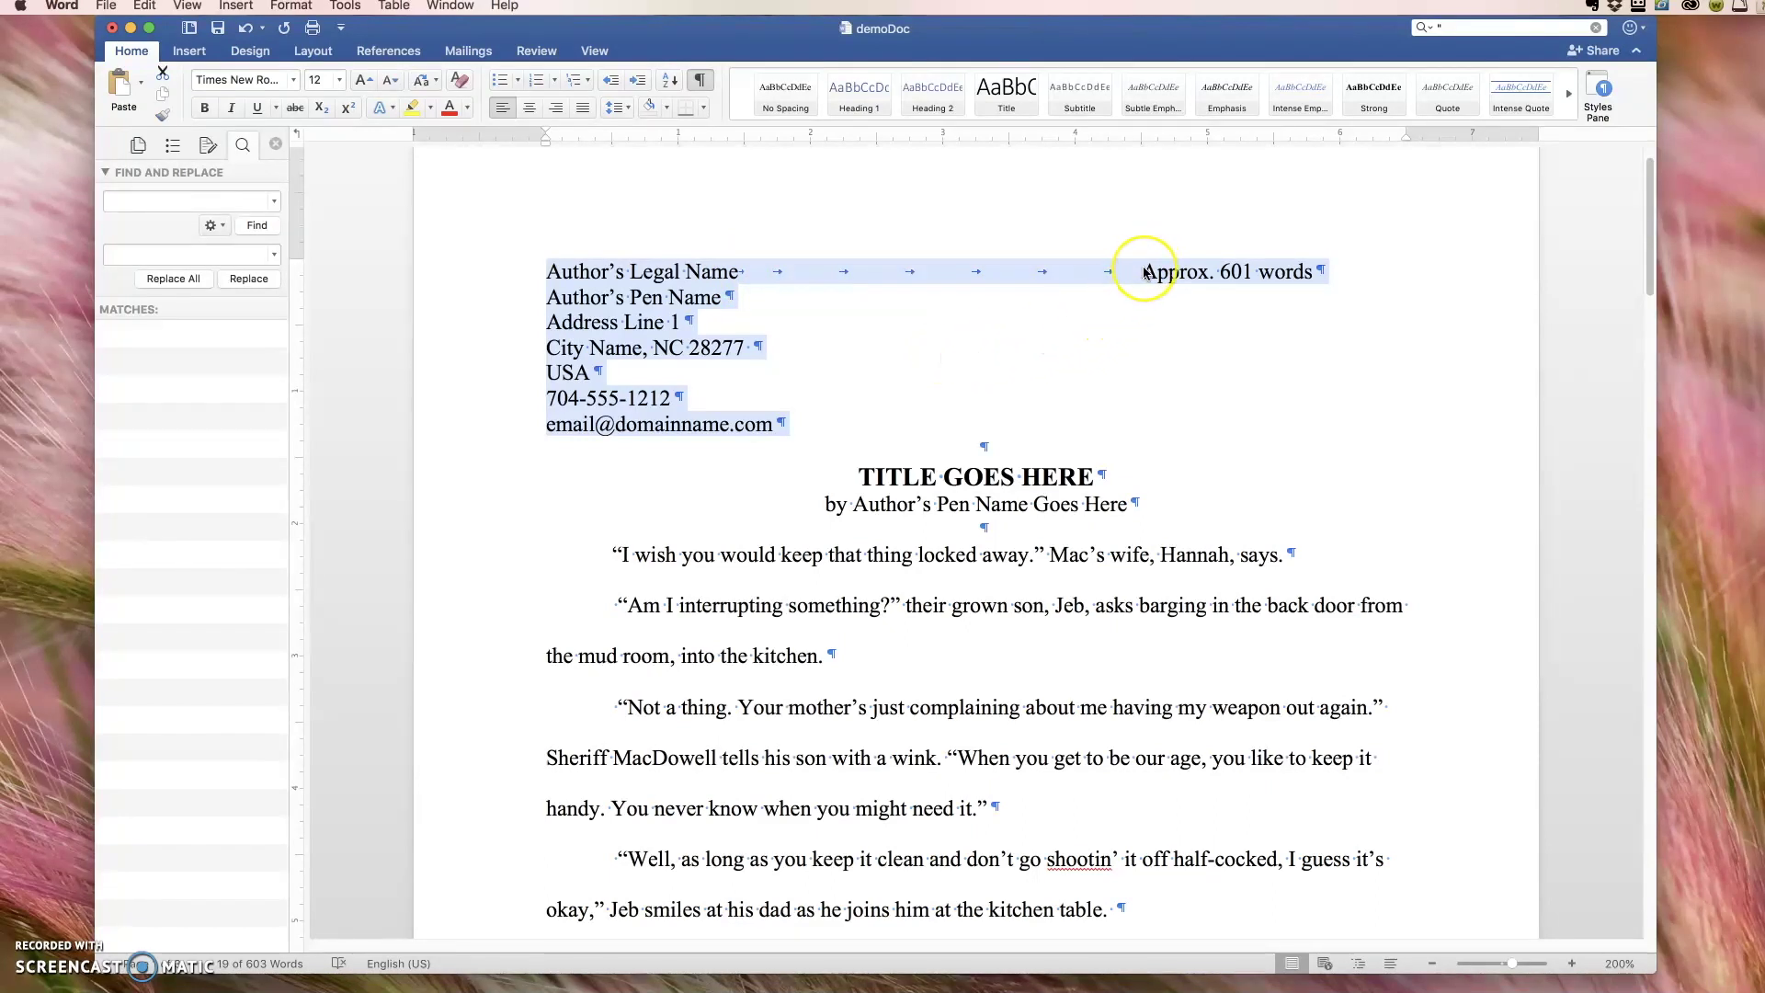
drag(1145, 271, 739, 267)
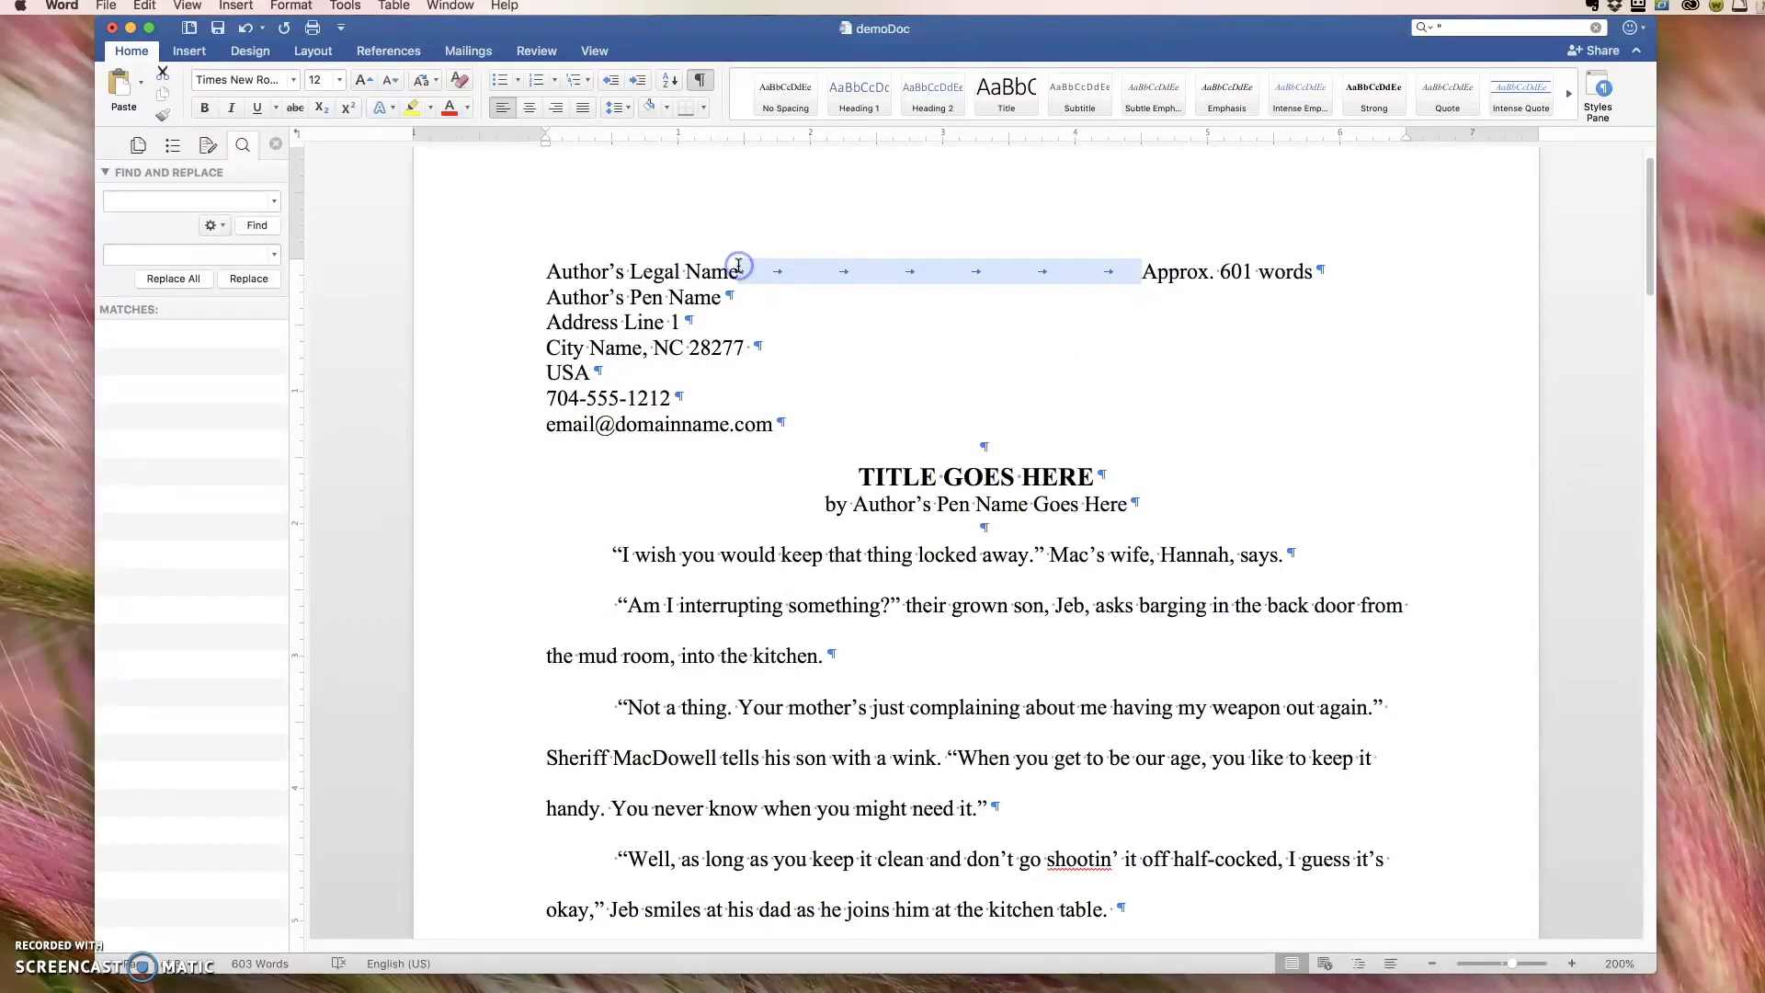
key(BackSpace)
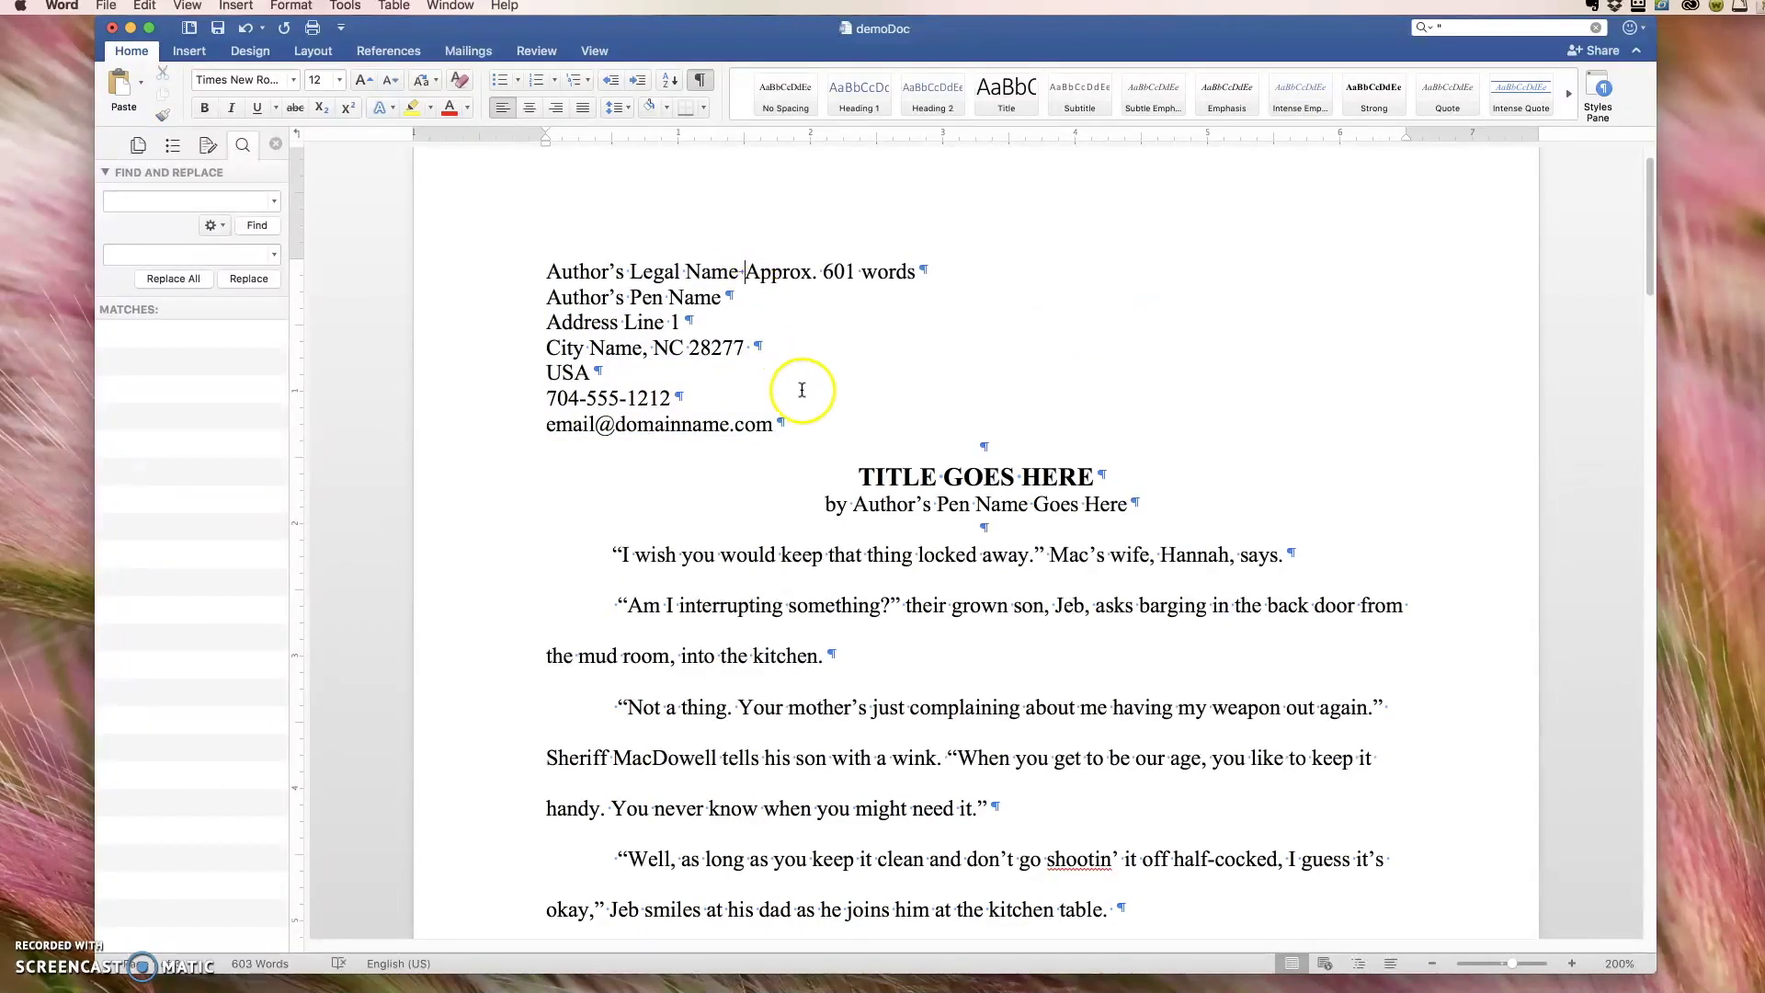
Step: Select the whole author contact block and start a new paragraph style named Shunn-Author3
drag(786, 424, 543, 268)
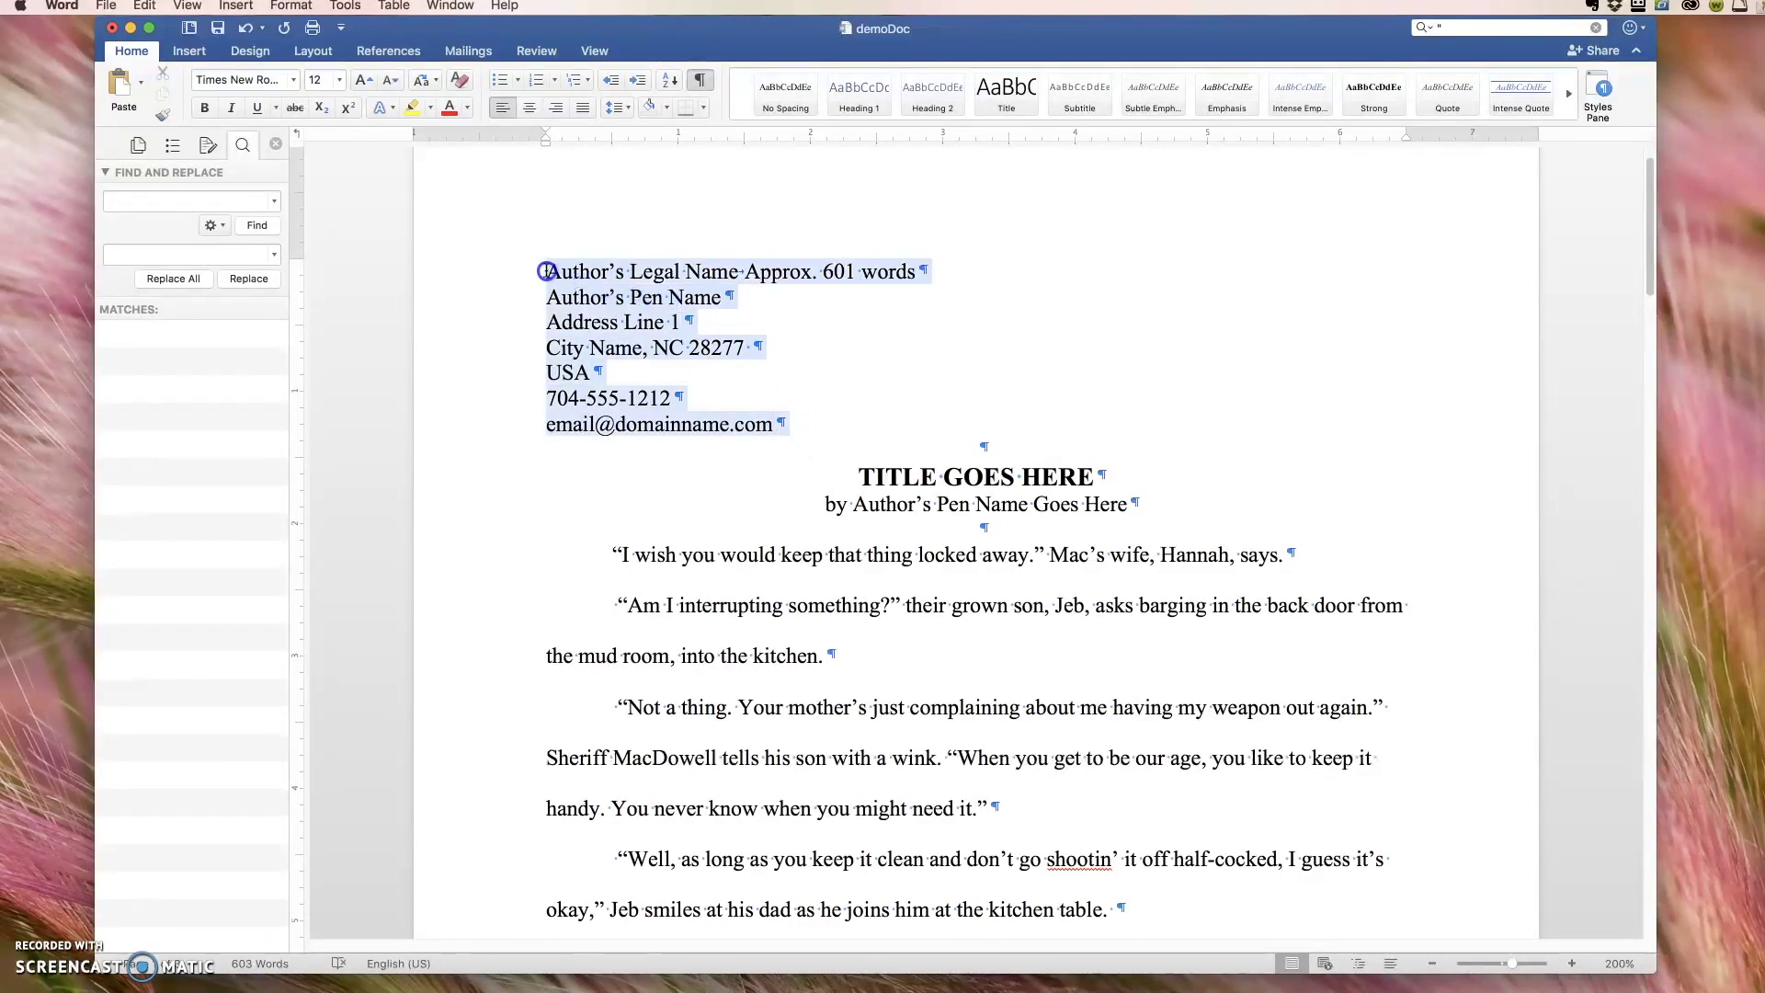
click(290, 5)
click(348, 241)
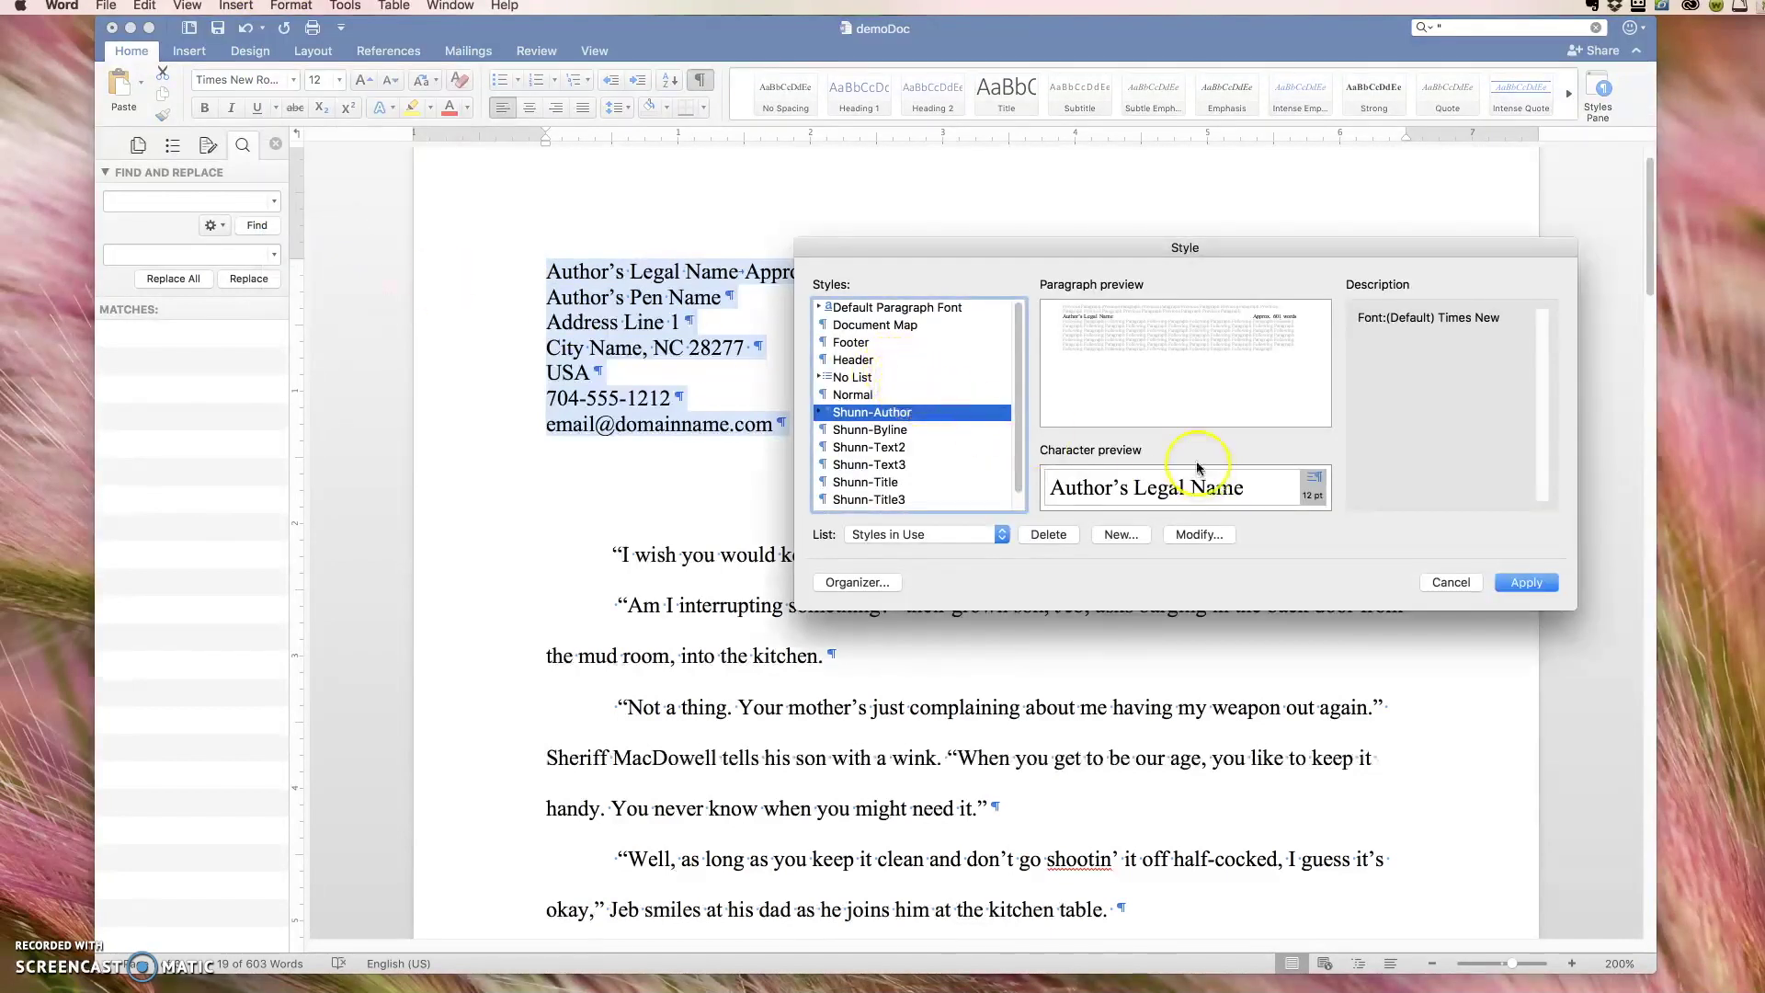
click(1123, 535)
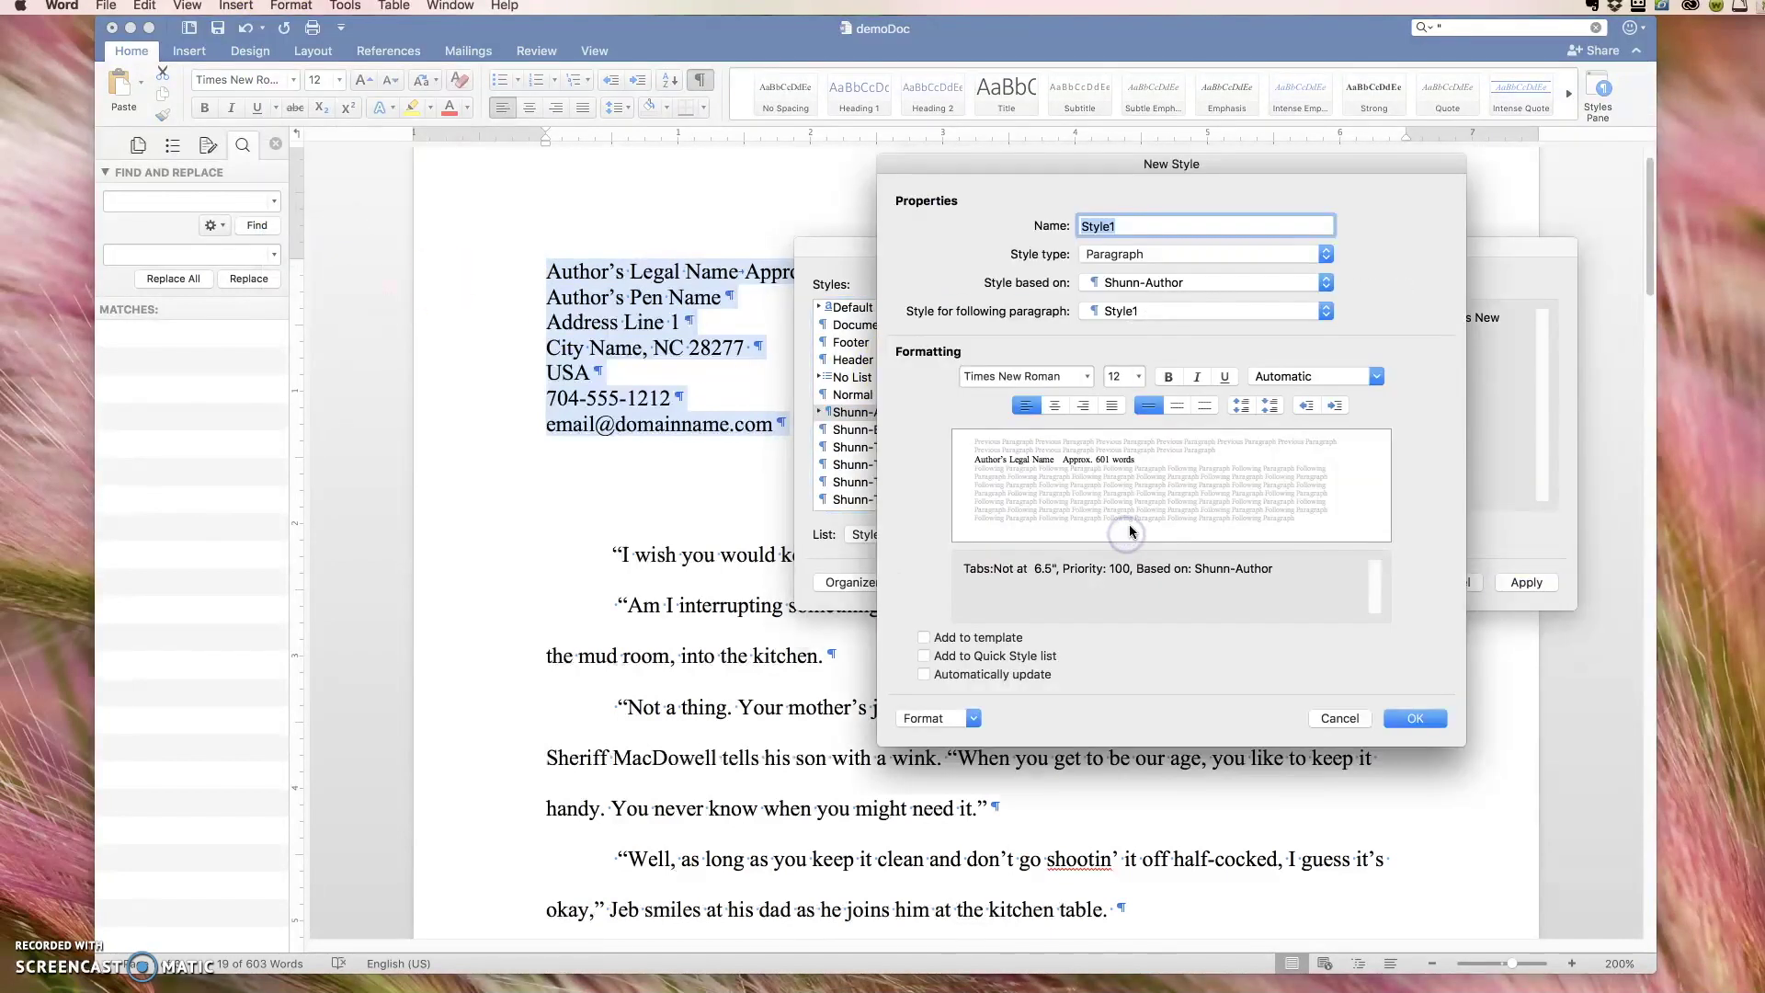
text(Shu)
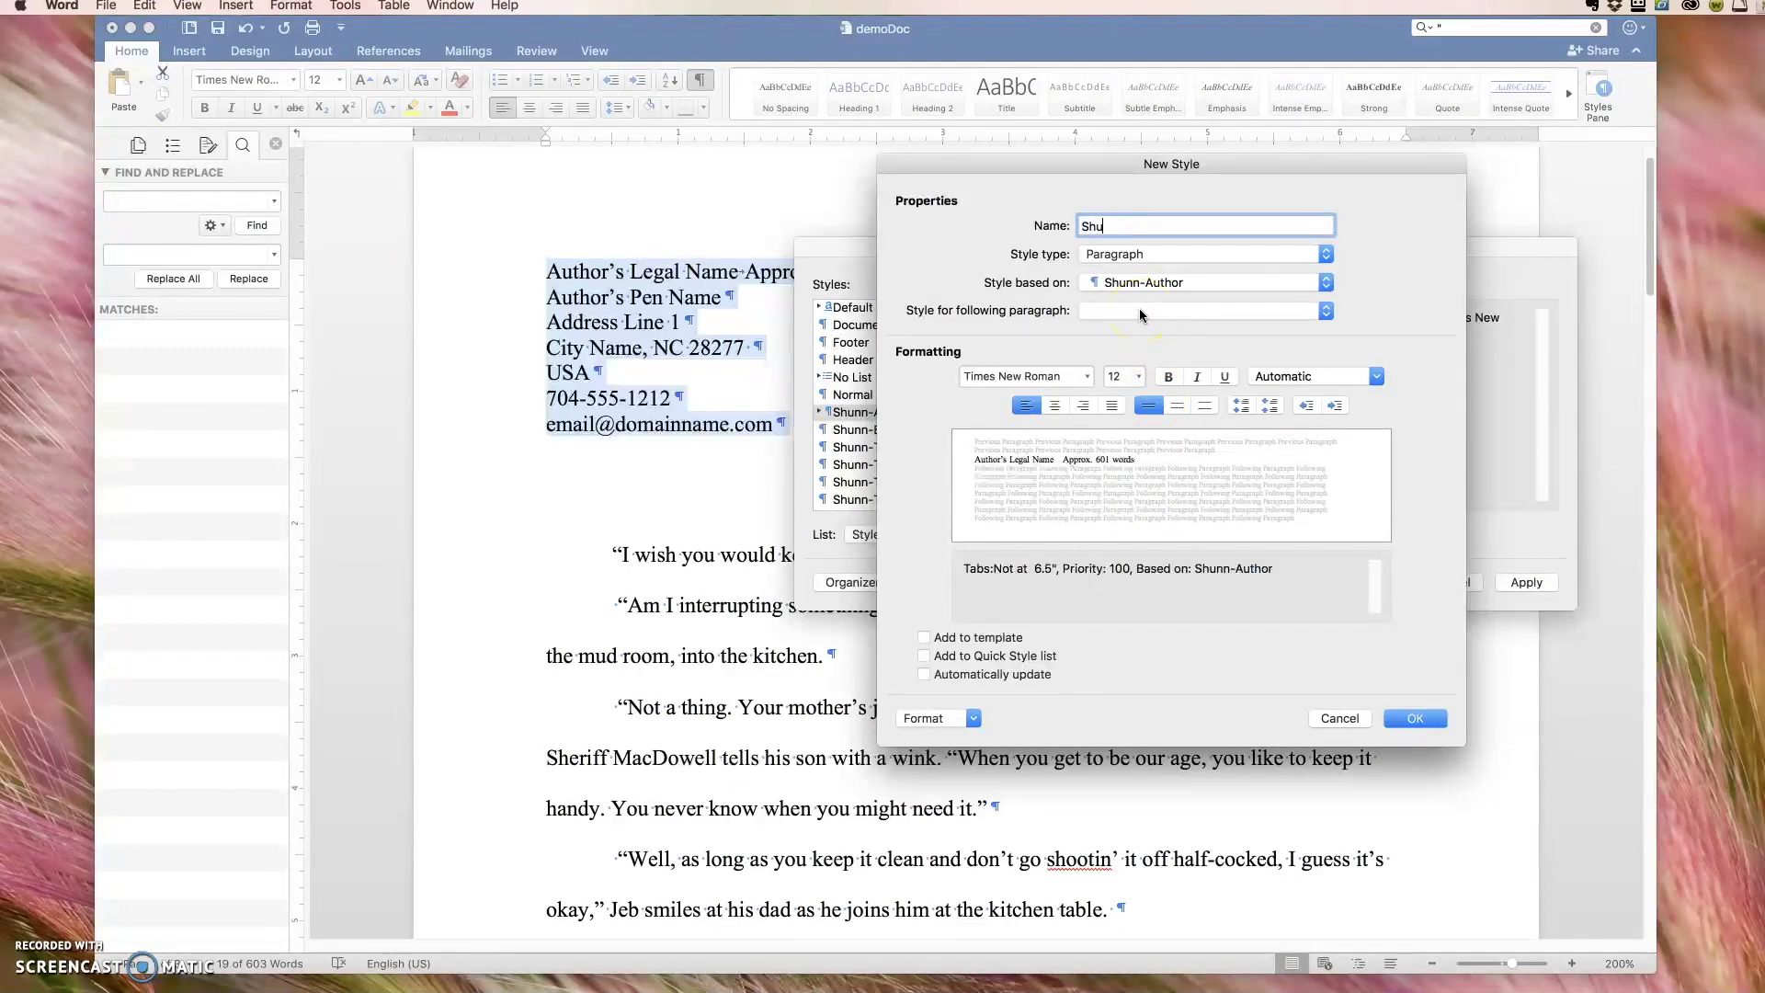
text(nn-Author3)
Step: Add a right-aligned tab stop at 6.5" to the Shunn-Author3 style and apply the style to the author block
click(972, 720)
click(972, 756)
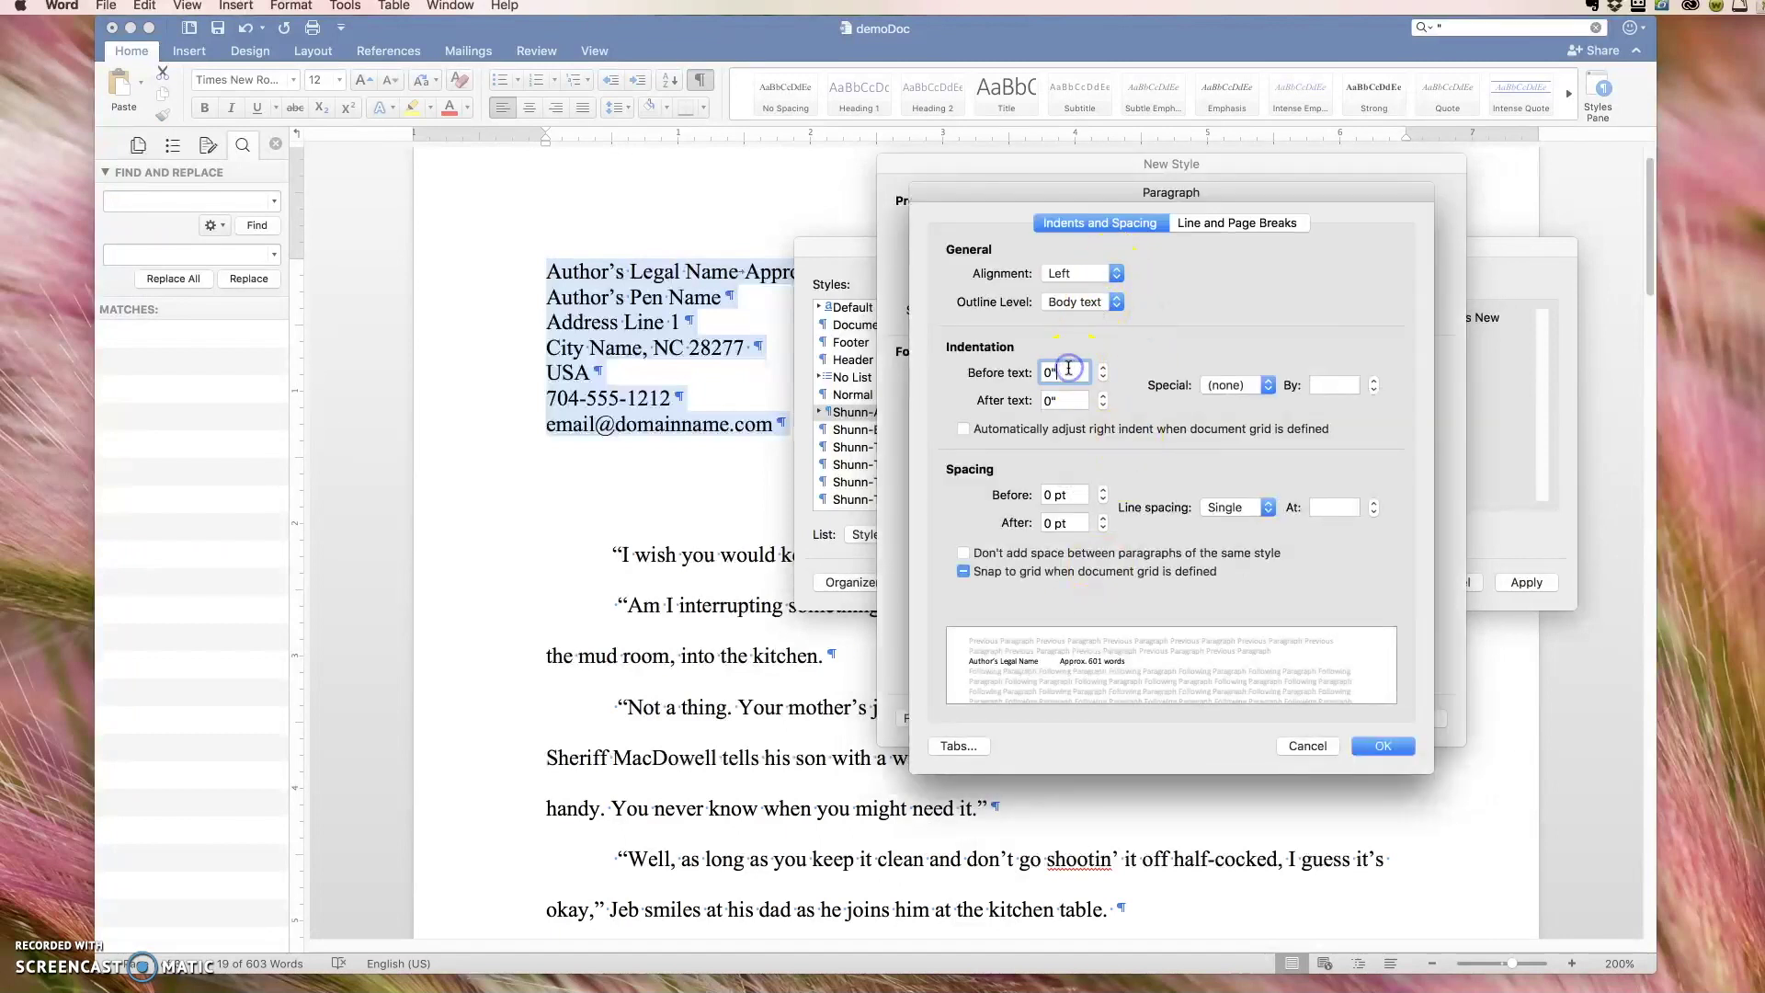
click(1066, 401)
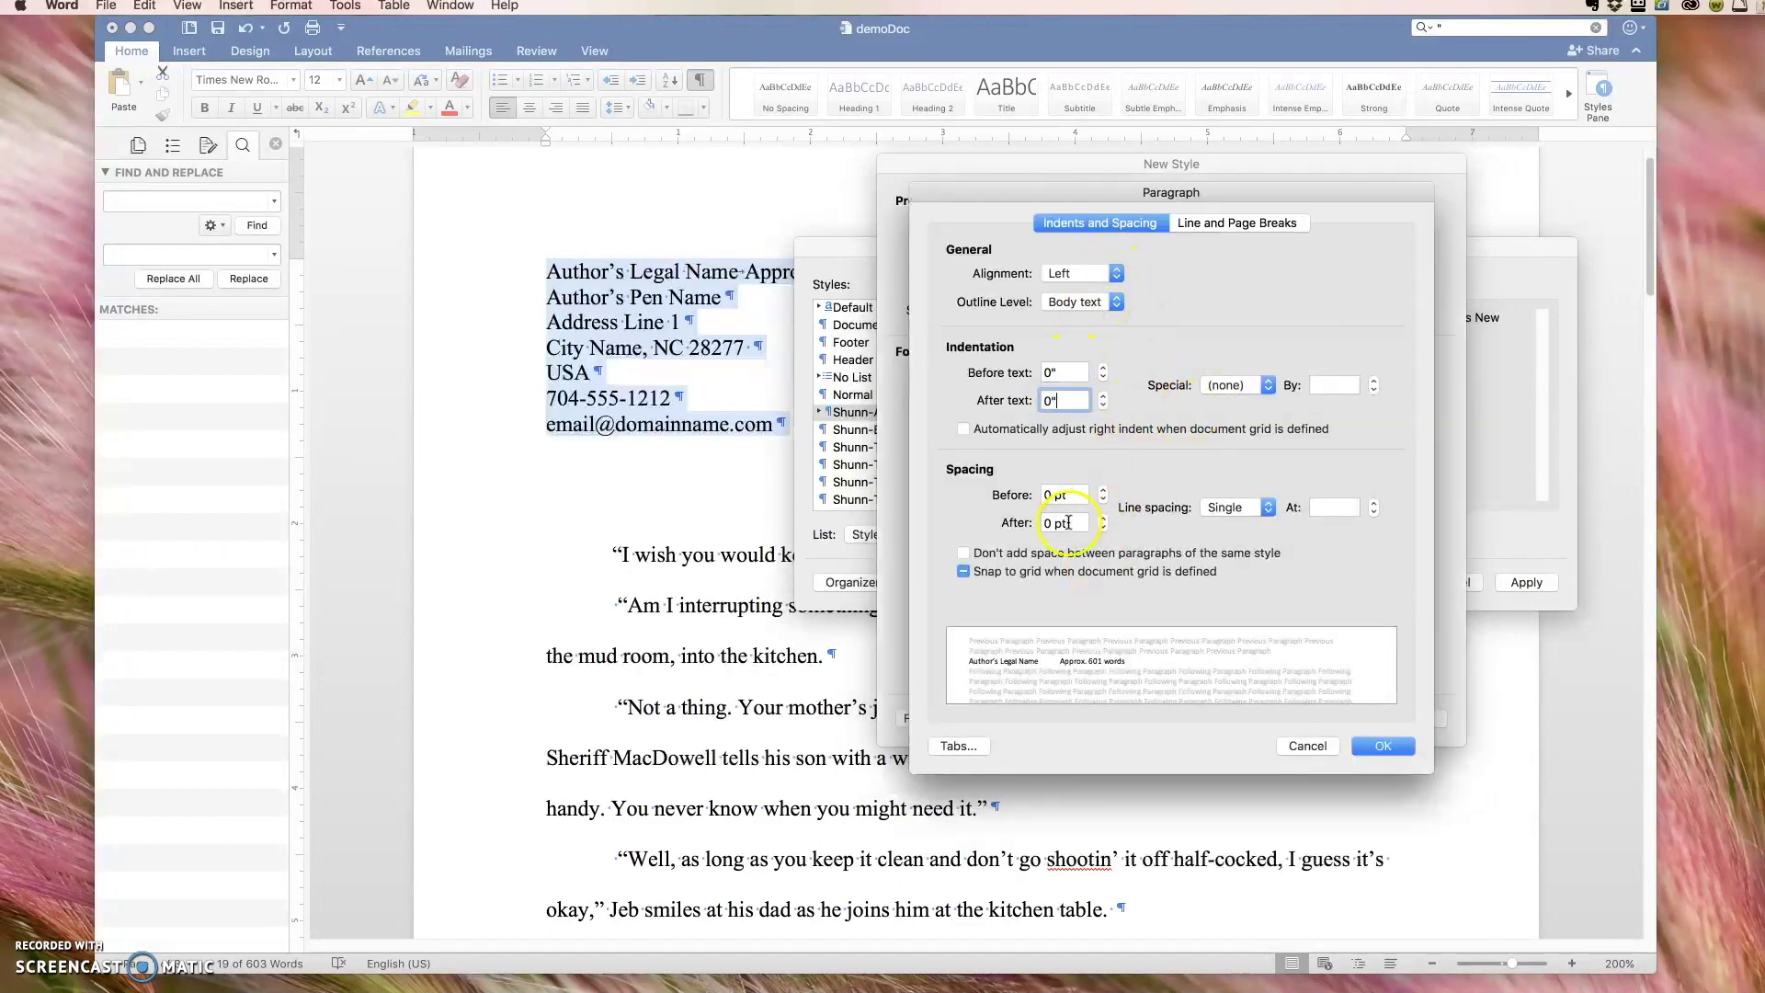
click(961, 746)
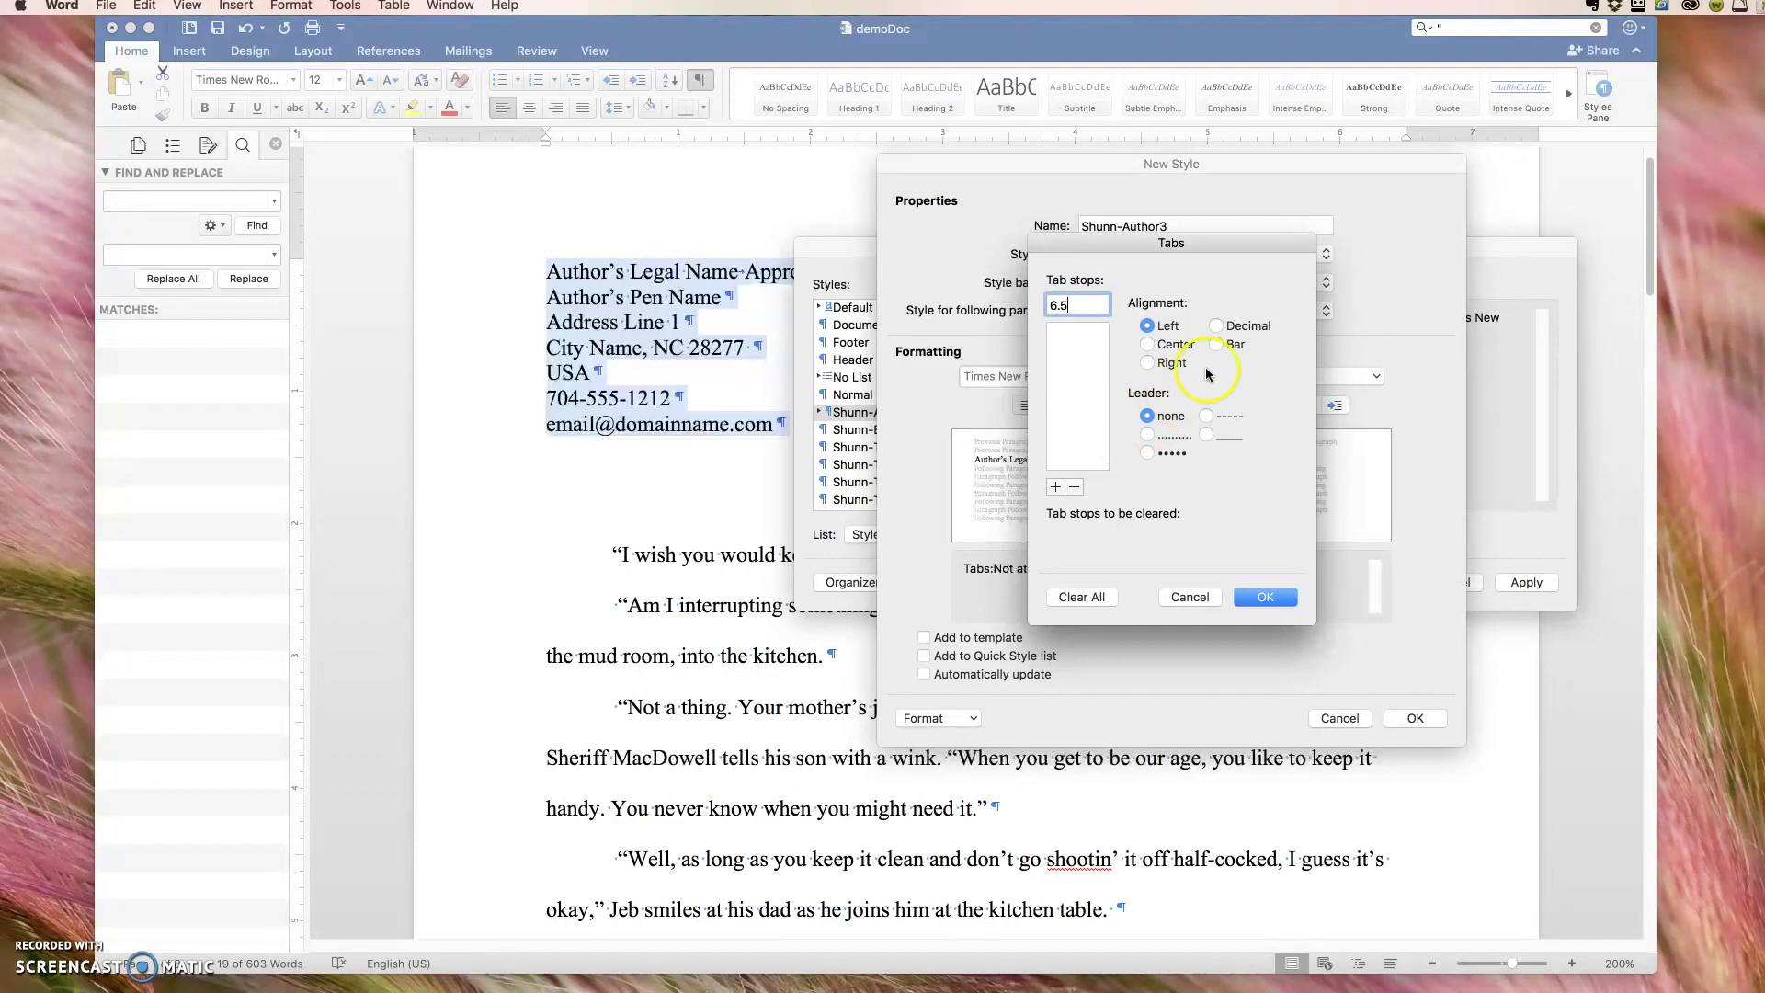
click(1170, 364)
click(1055, 486)
click(1069, 346)
click(1264, 596)
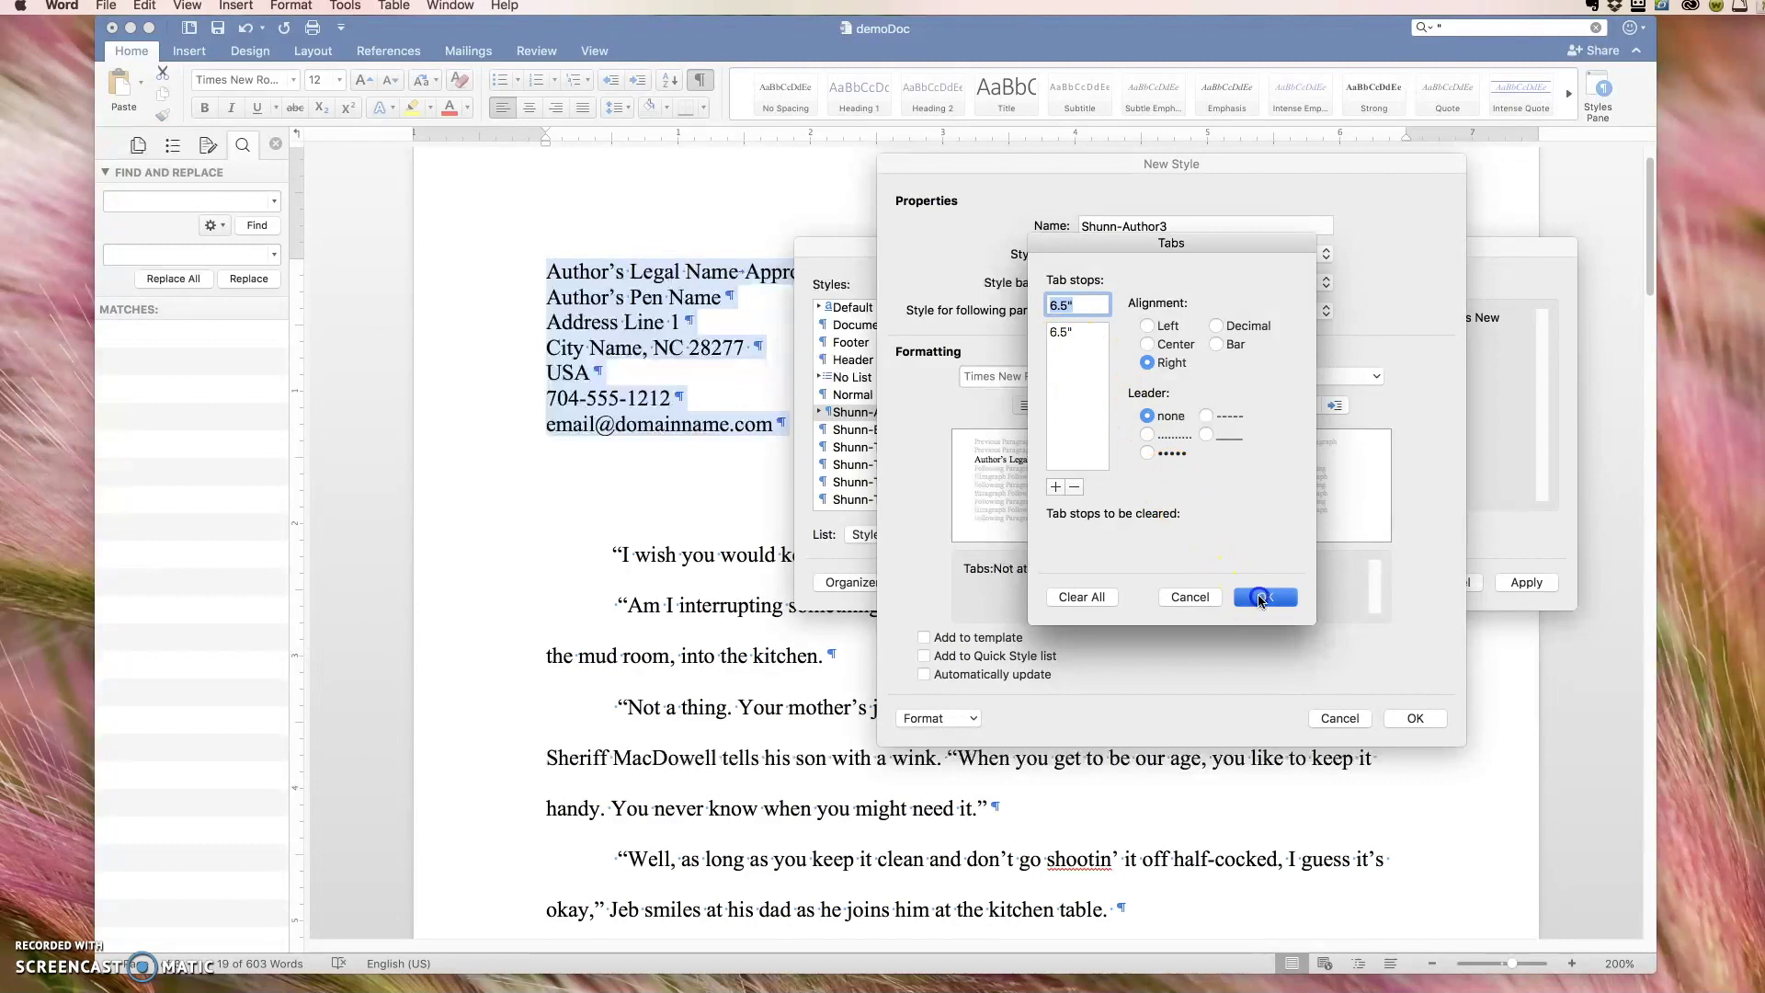
click(1412, 718)
click(1524, 577)
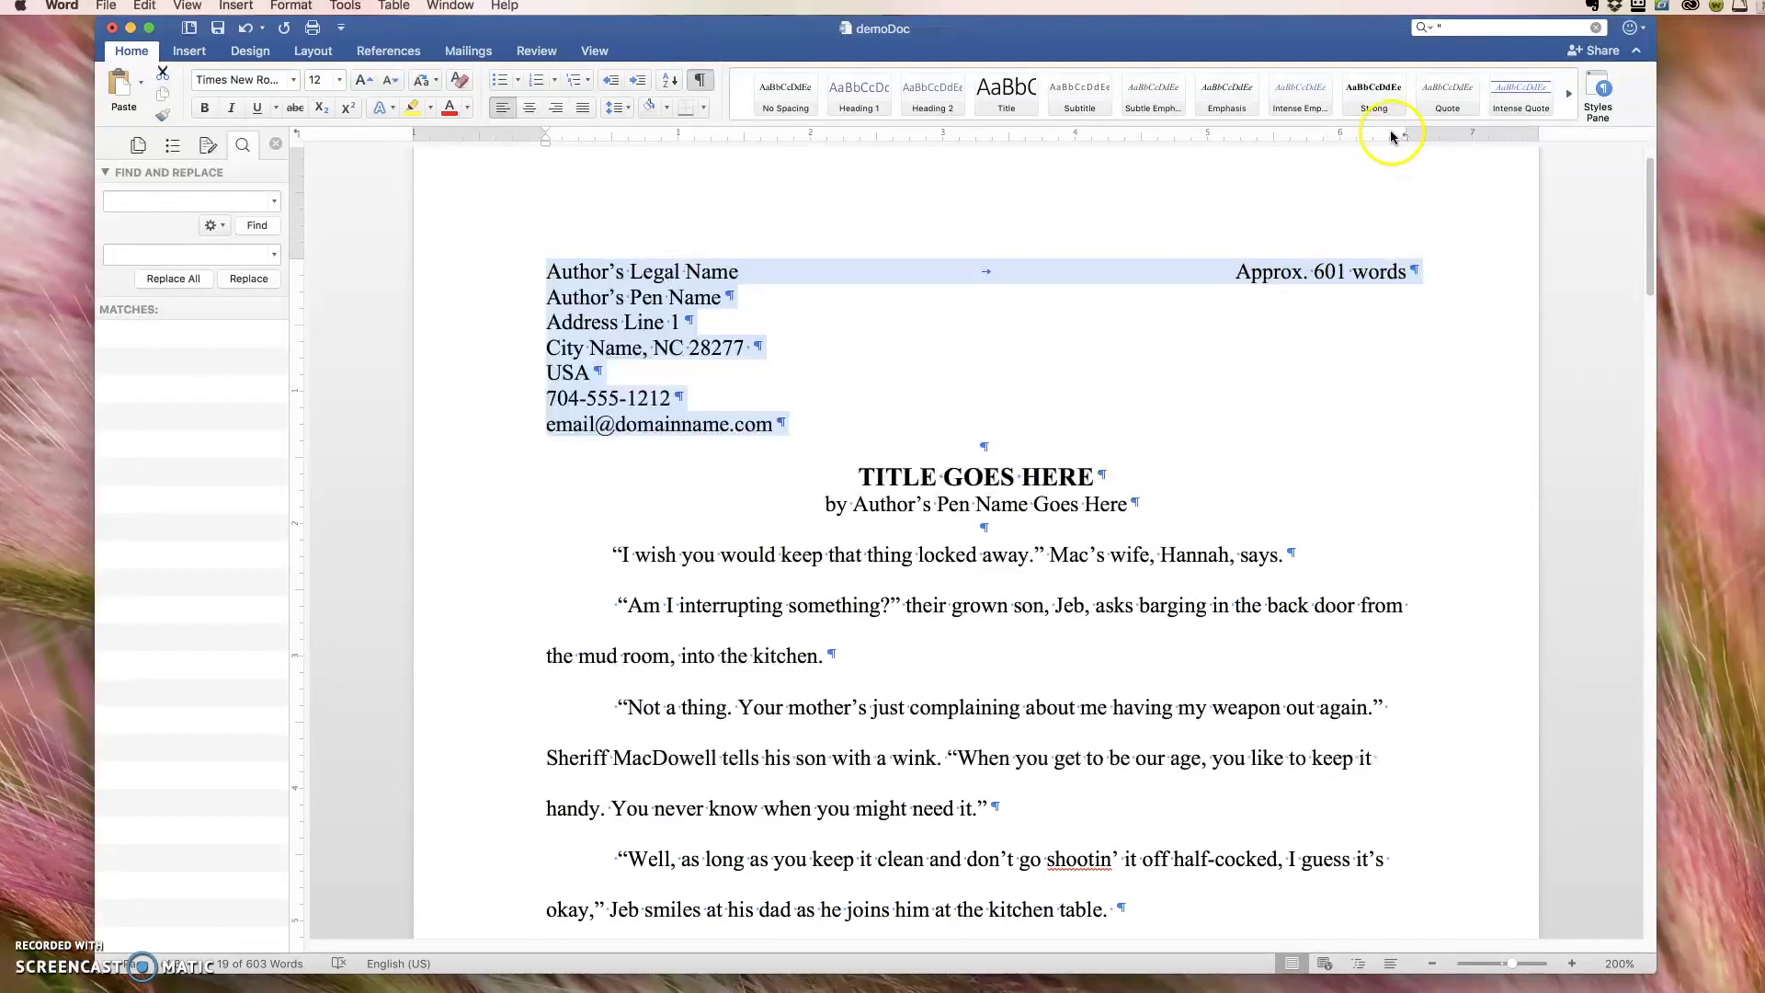
Step: Replace the number in the "Approx. 601 words" line with a NumWords field from the Document Information category
click(1338, 271)
double_click(1327, 273)
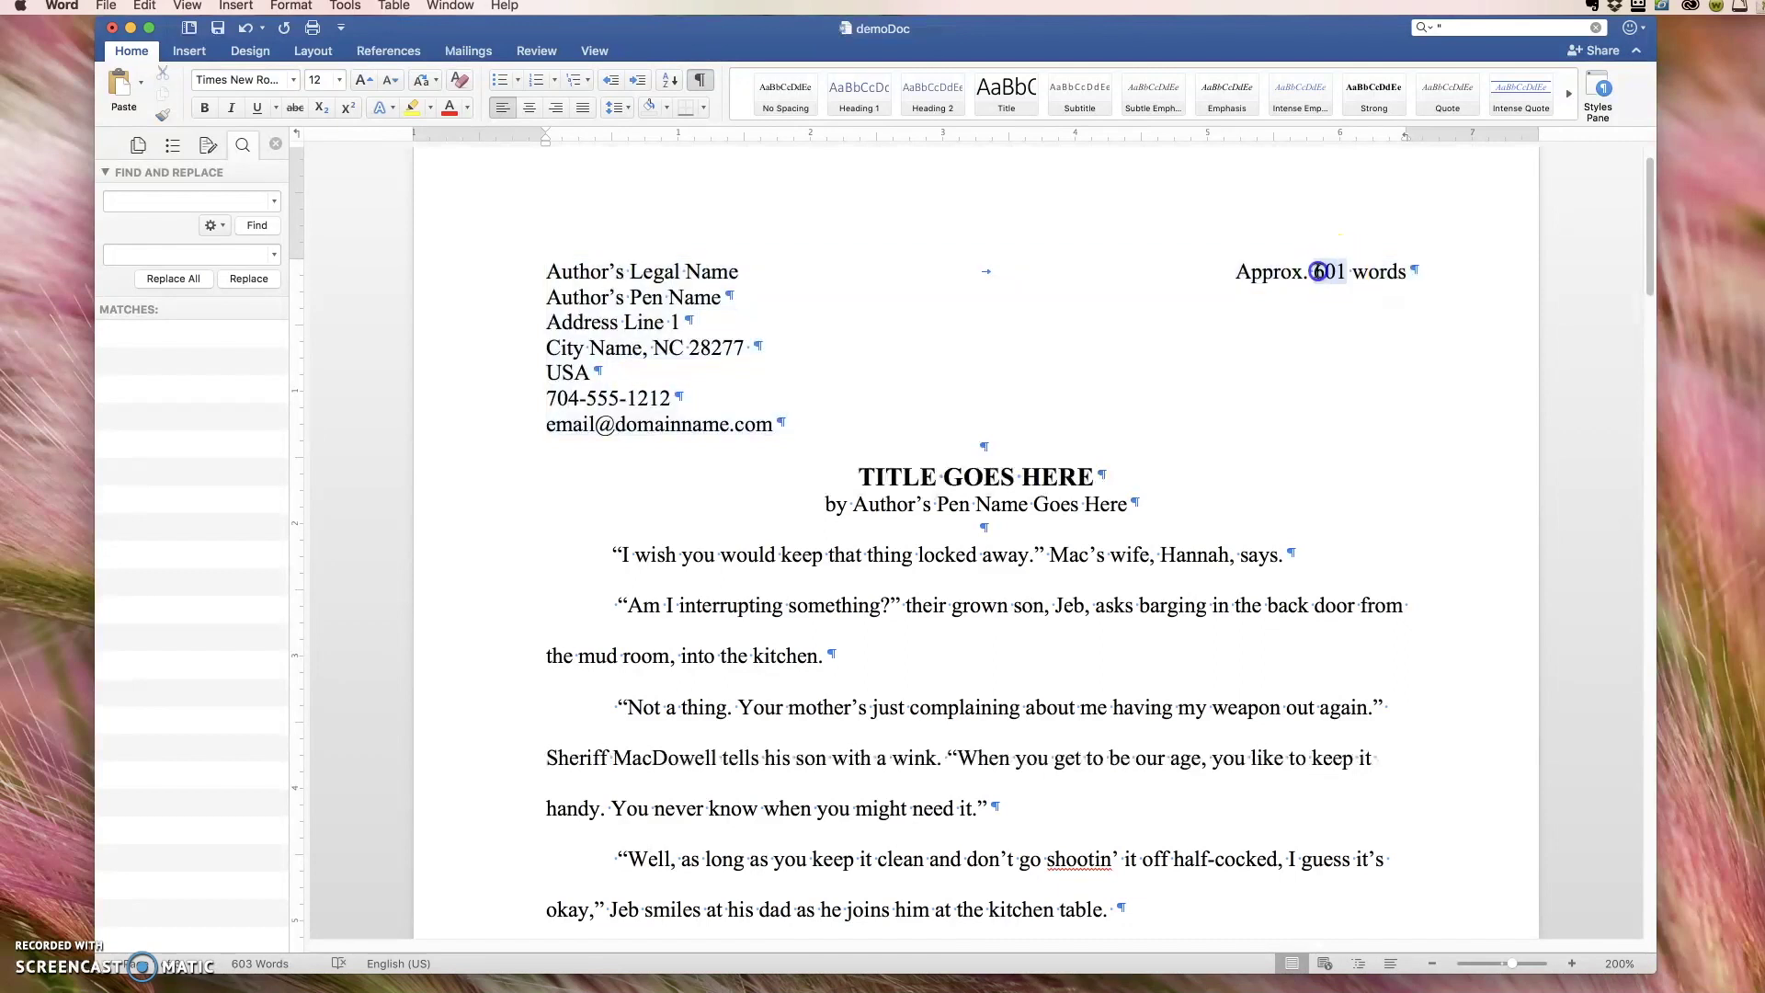
key(BackSpace)
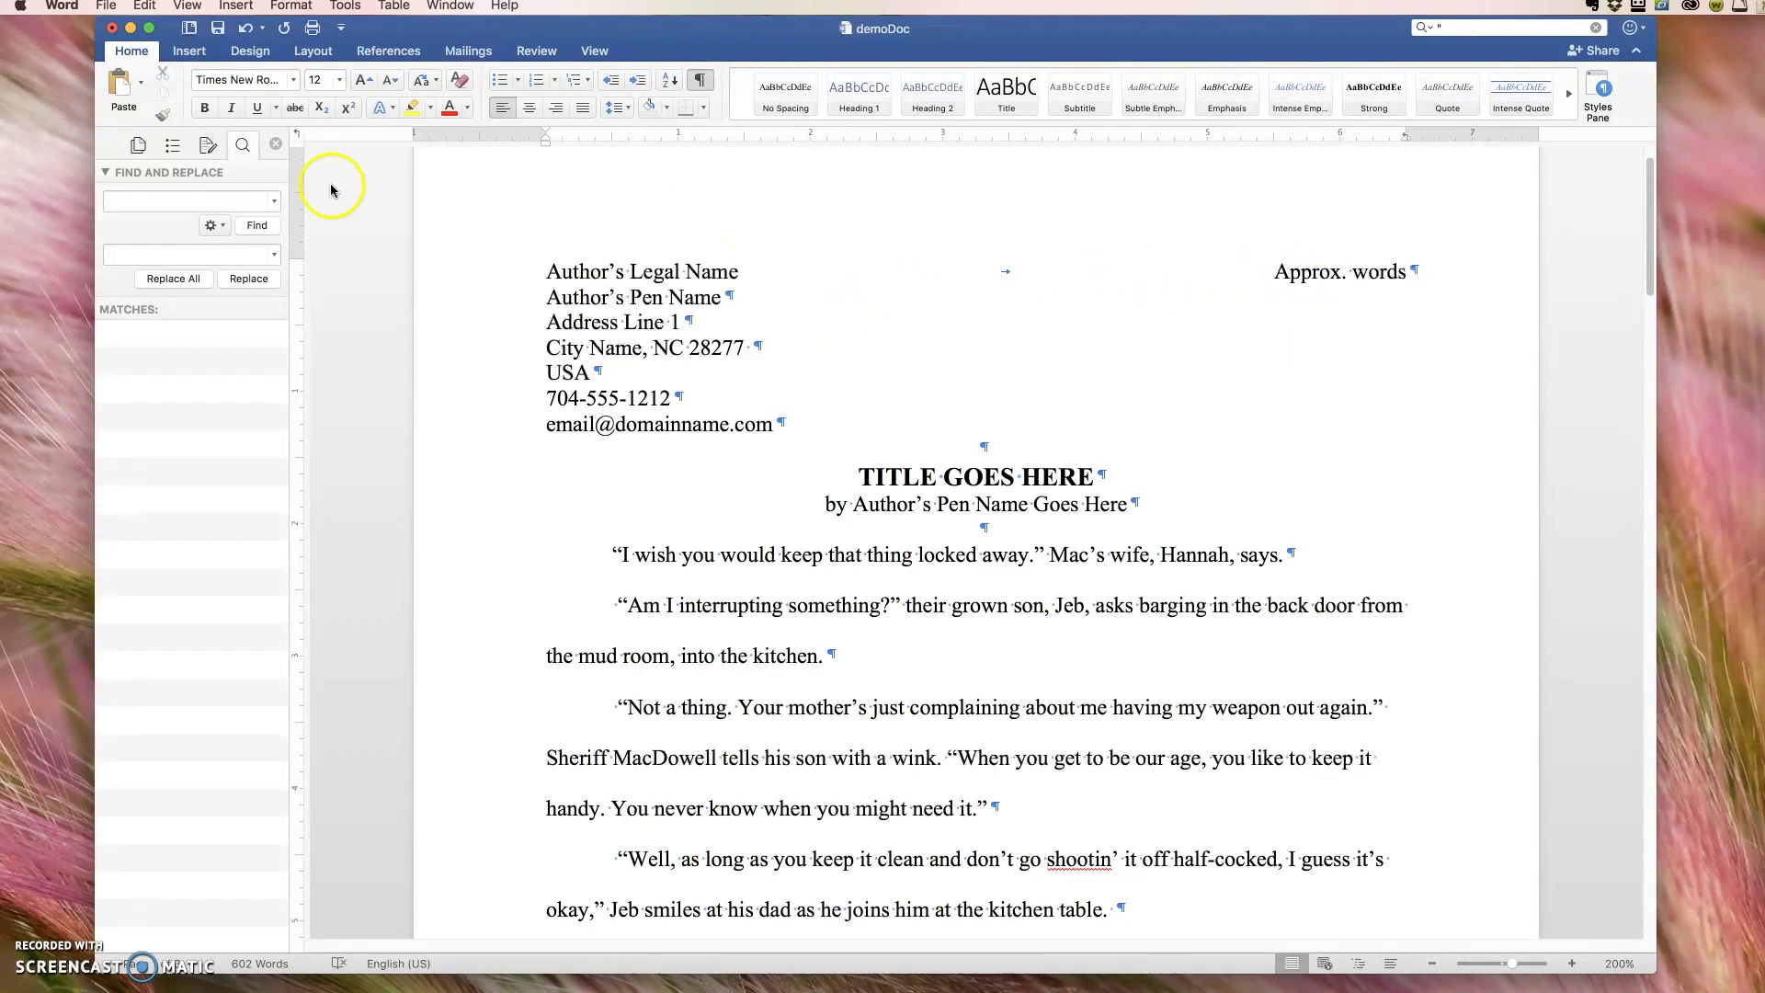
click(246, 8)
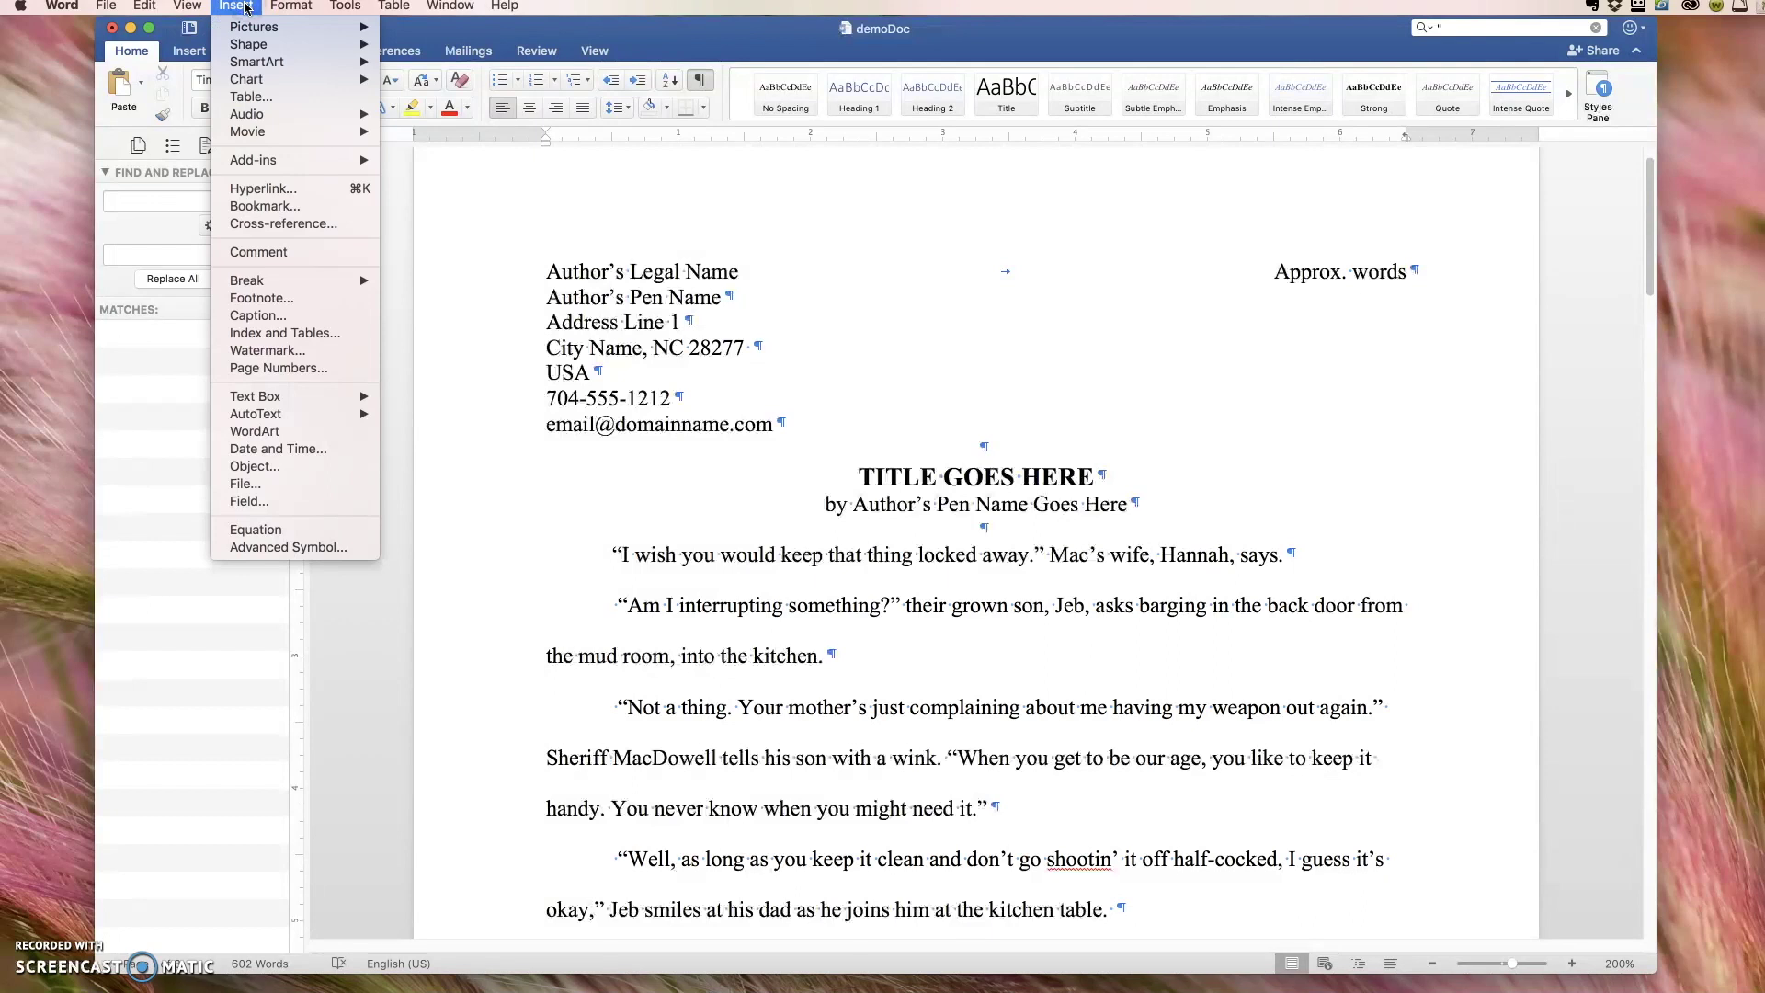
click(250, 501)
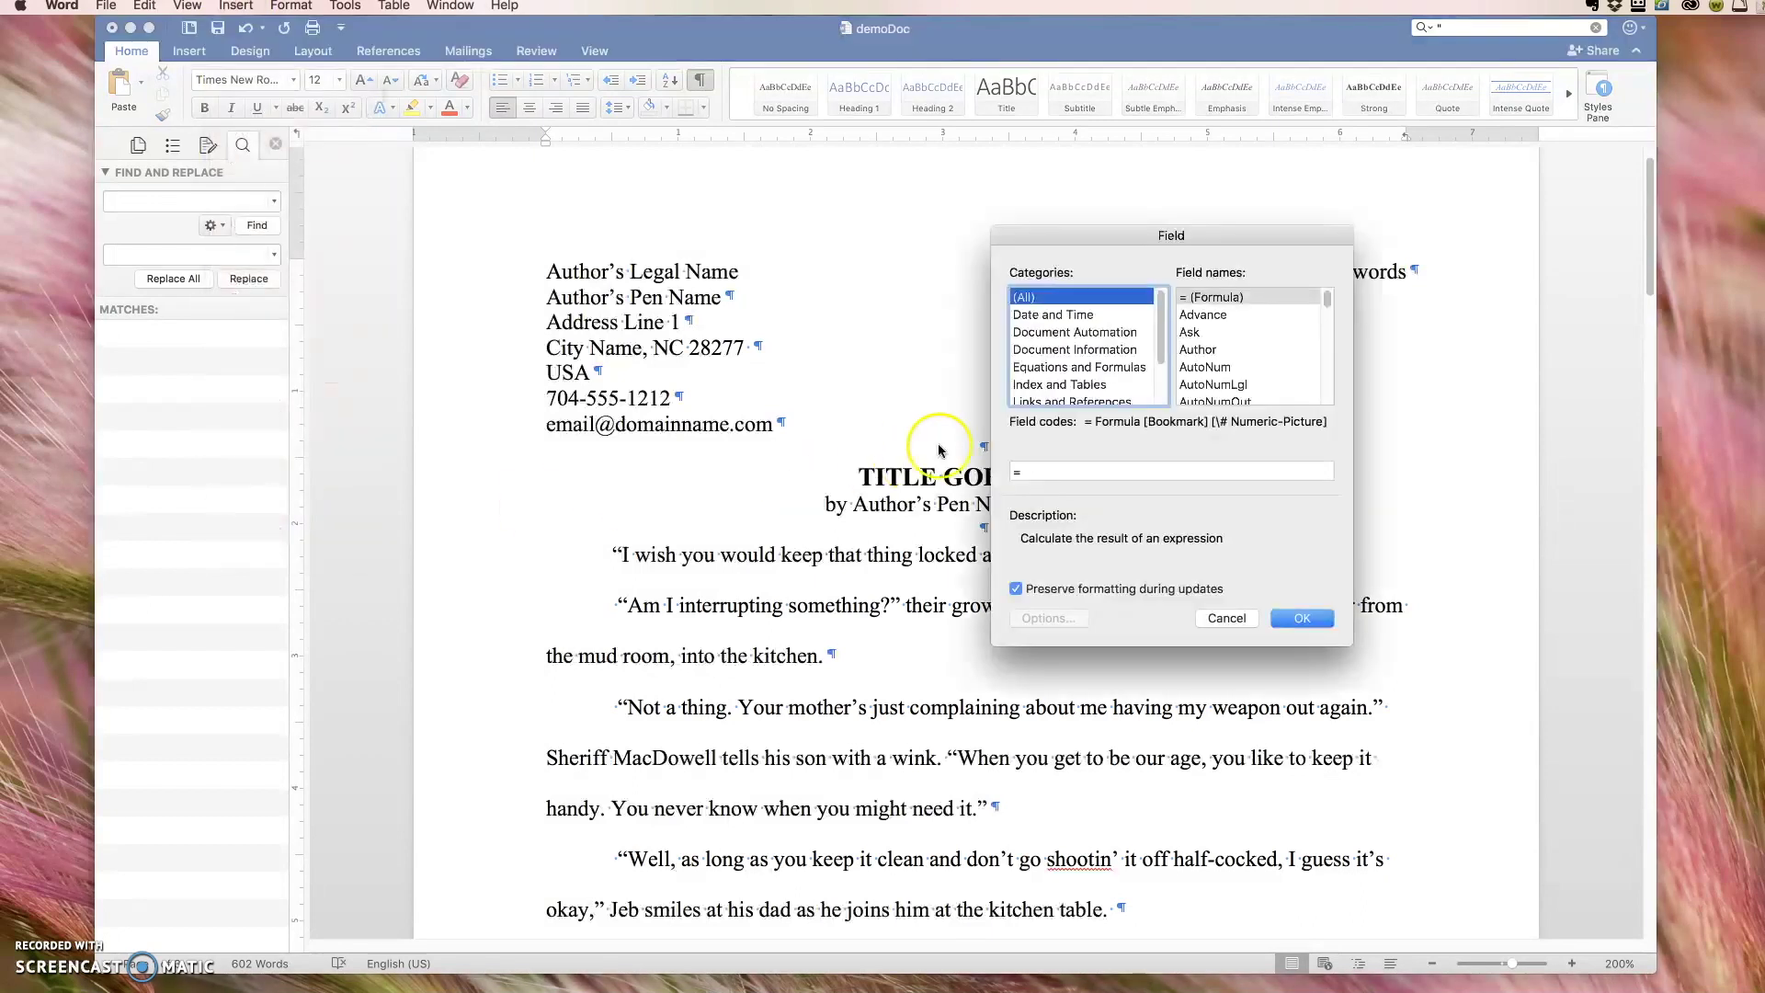
click(1049, 353)
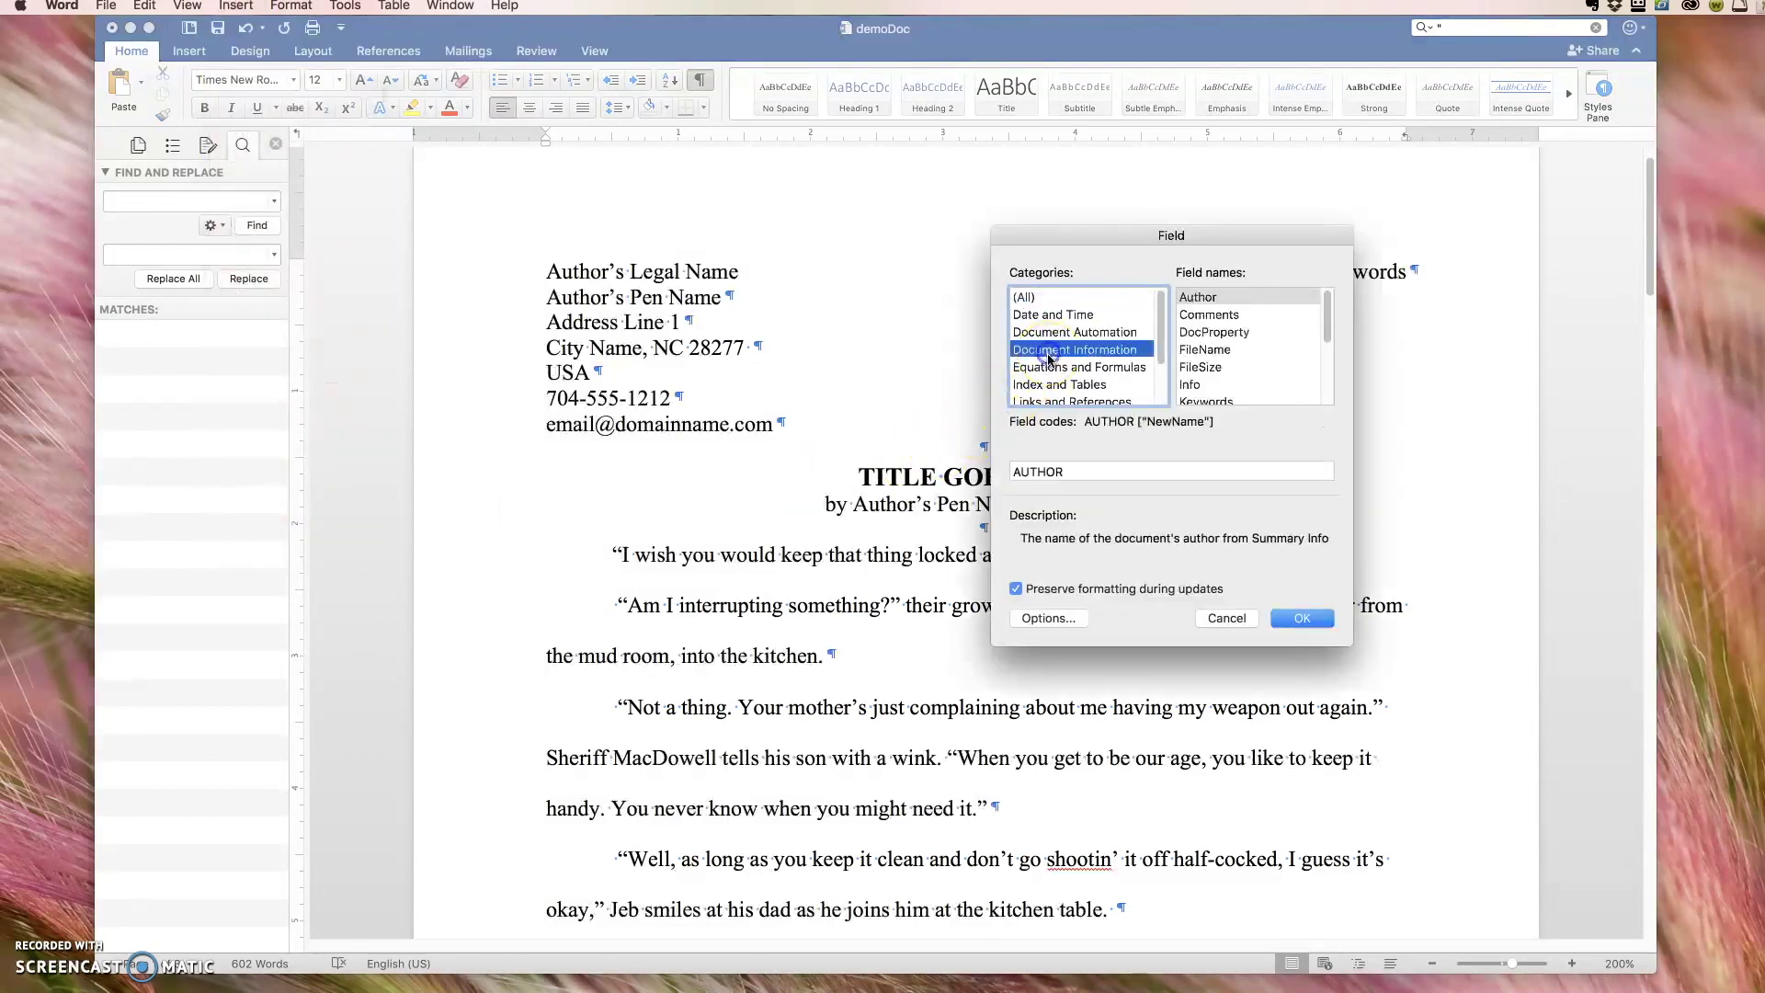
click(1326, 383)
click(1252, 362)
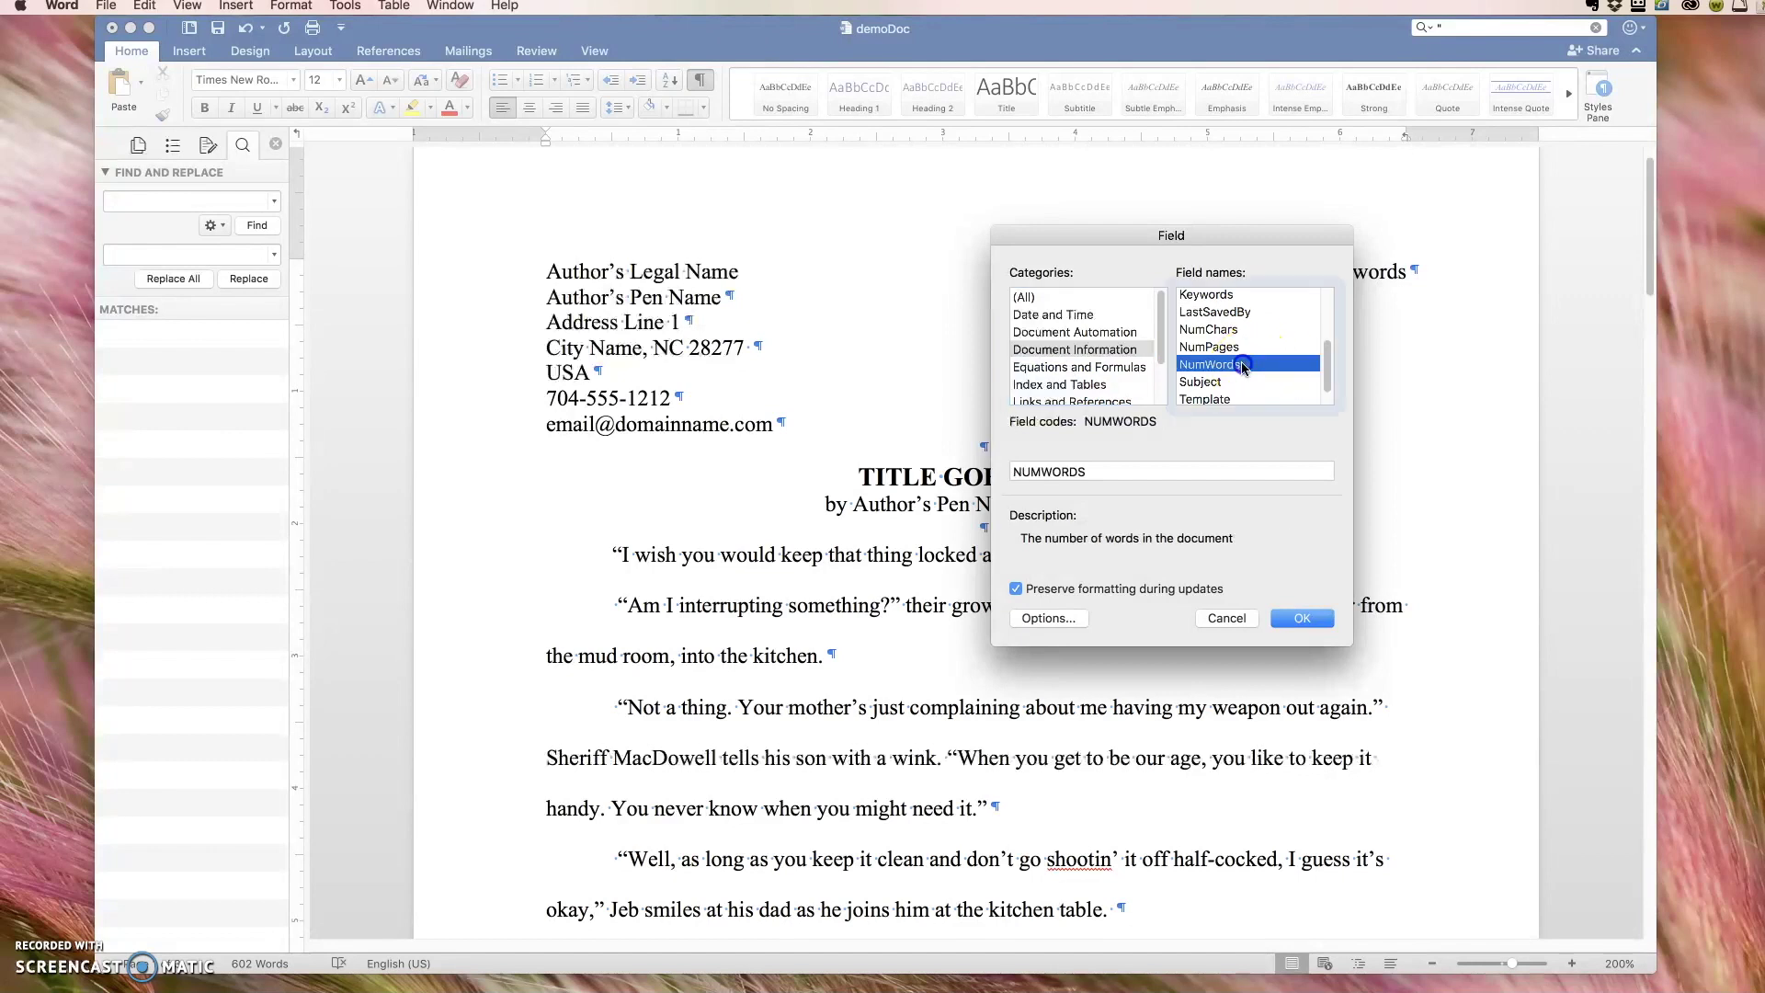
click(1309, 618)
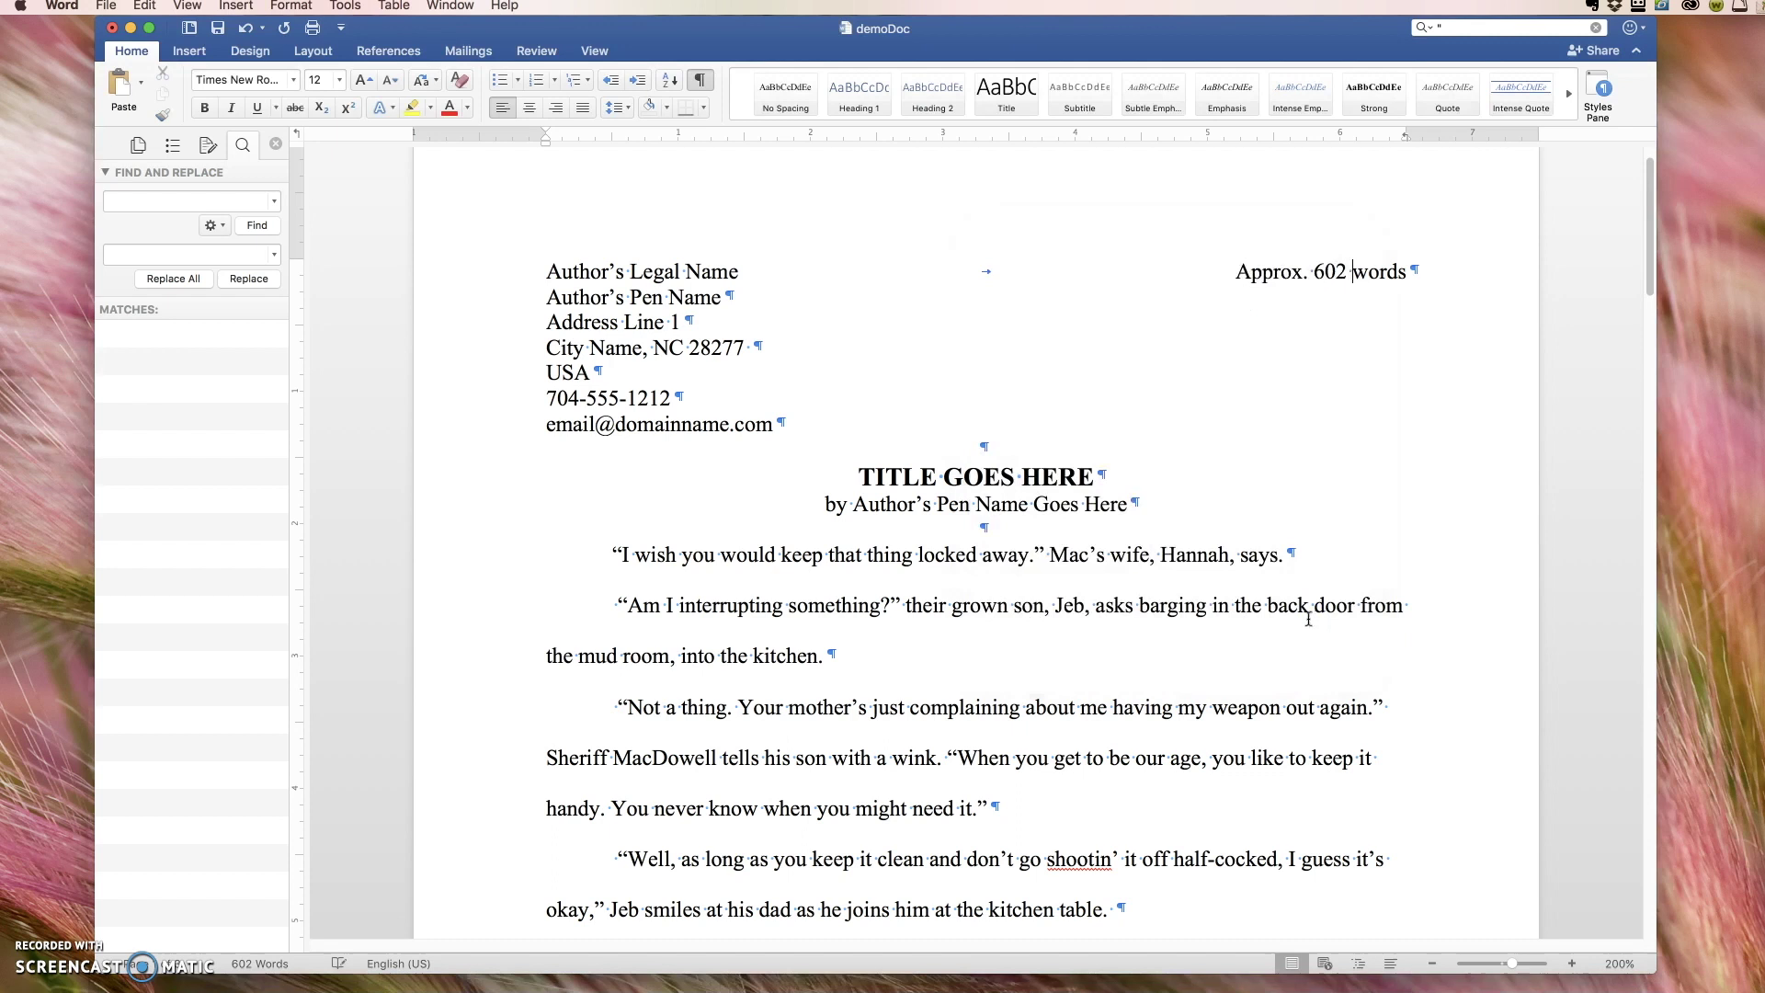
Step: Add six empty paragraphs between the author block and the story title
click(970, 442)
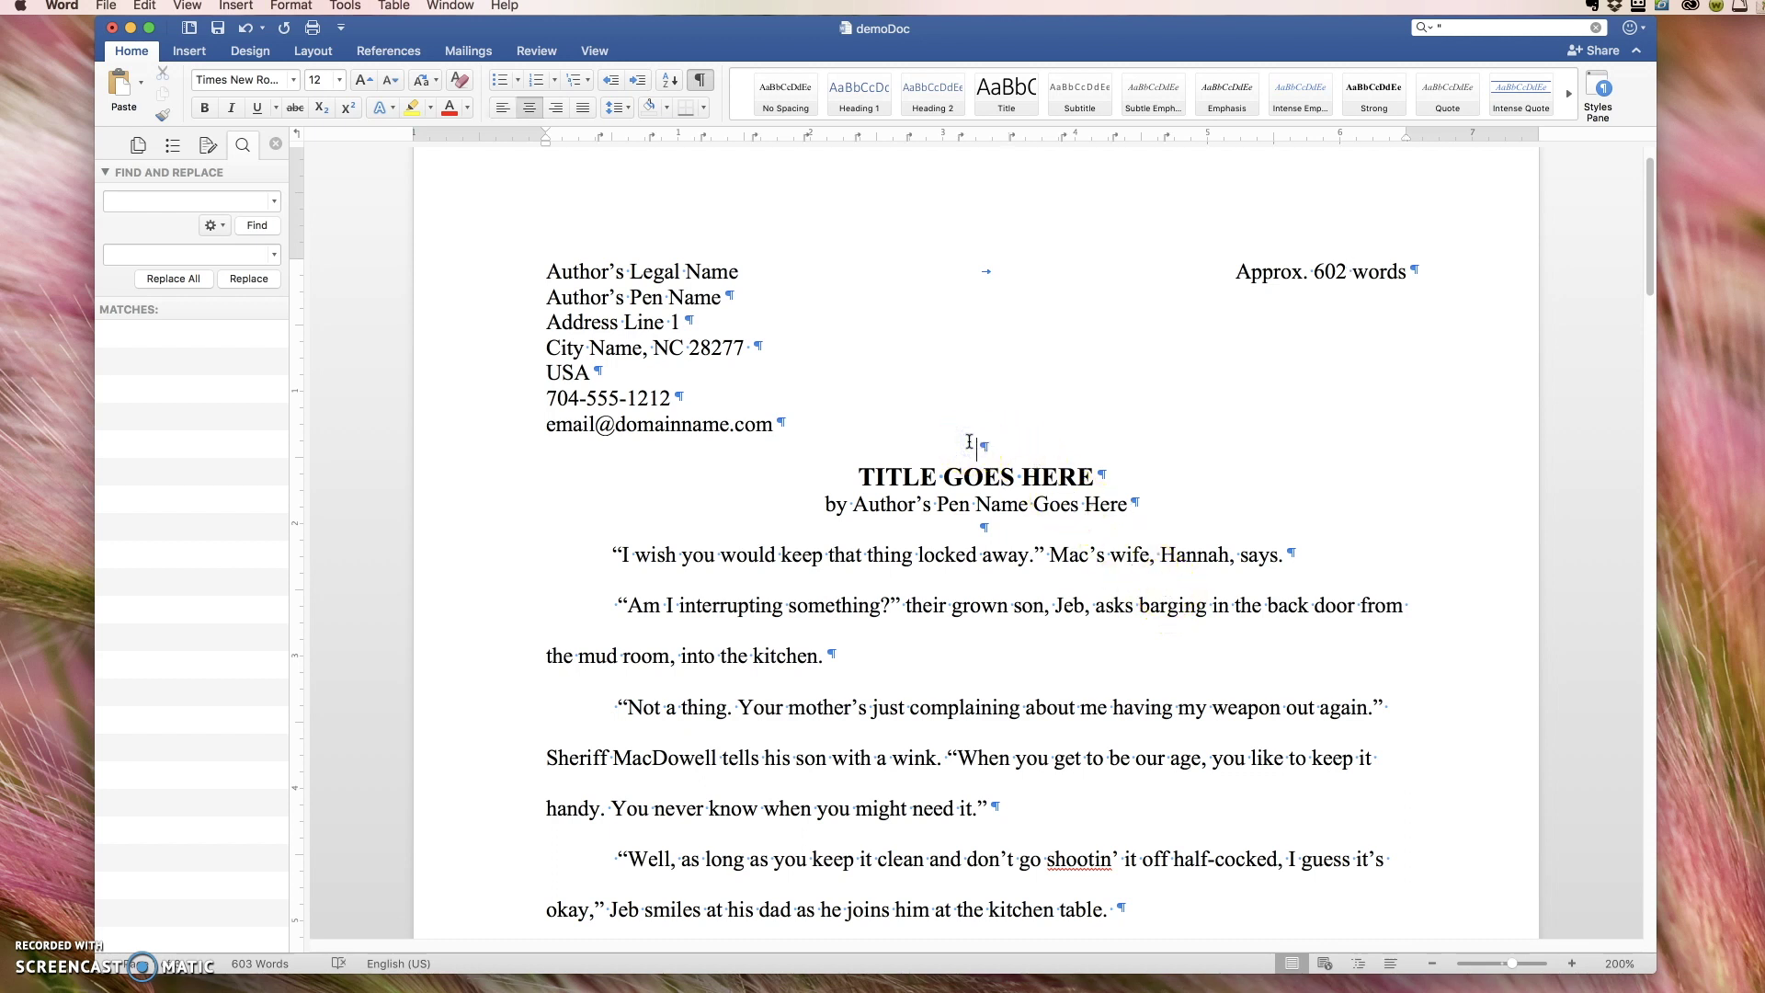
key(Return)
key(Return)
key(Return)
key(Return)
key(Return)
key(Return)
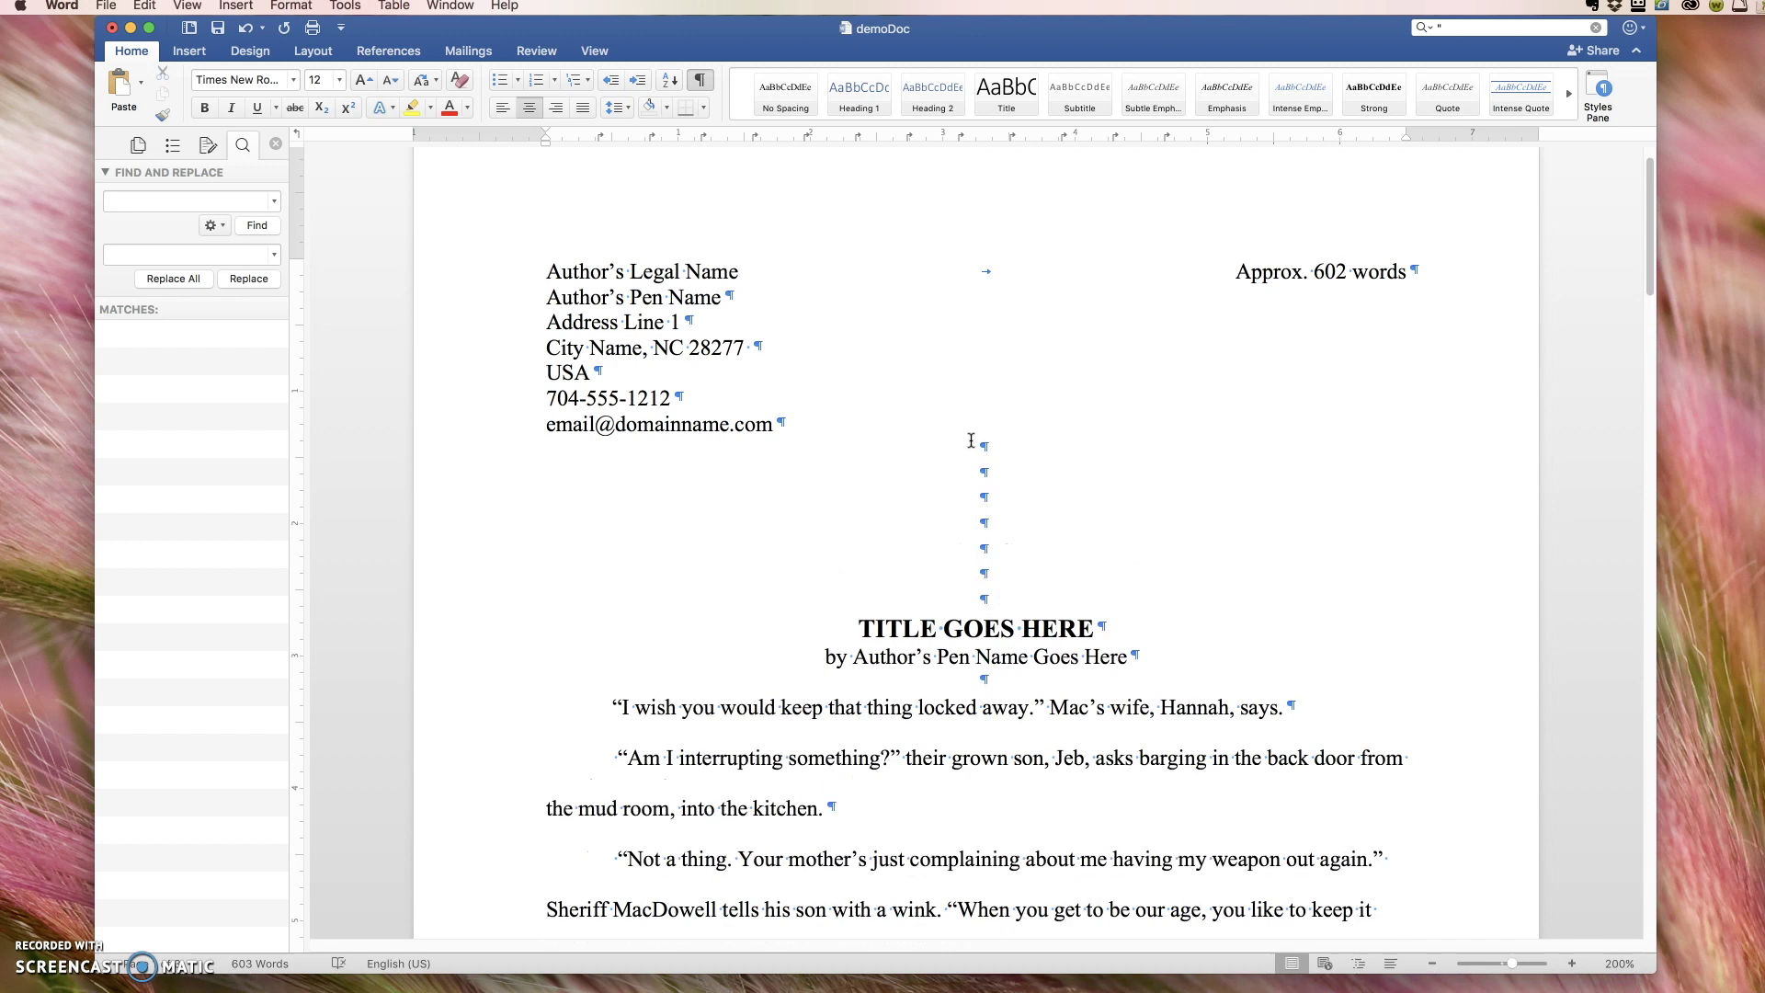
Step: Open the headers and footers for editing and place the cursor in the second page's header
scroll(971, 441, down, 1)
scroll(971, 442, up, 1)
scroll(971, 442, down, 6)
scroll(971, 442, down, 8)
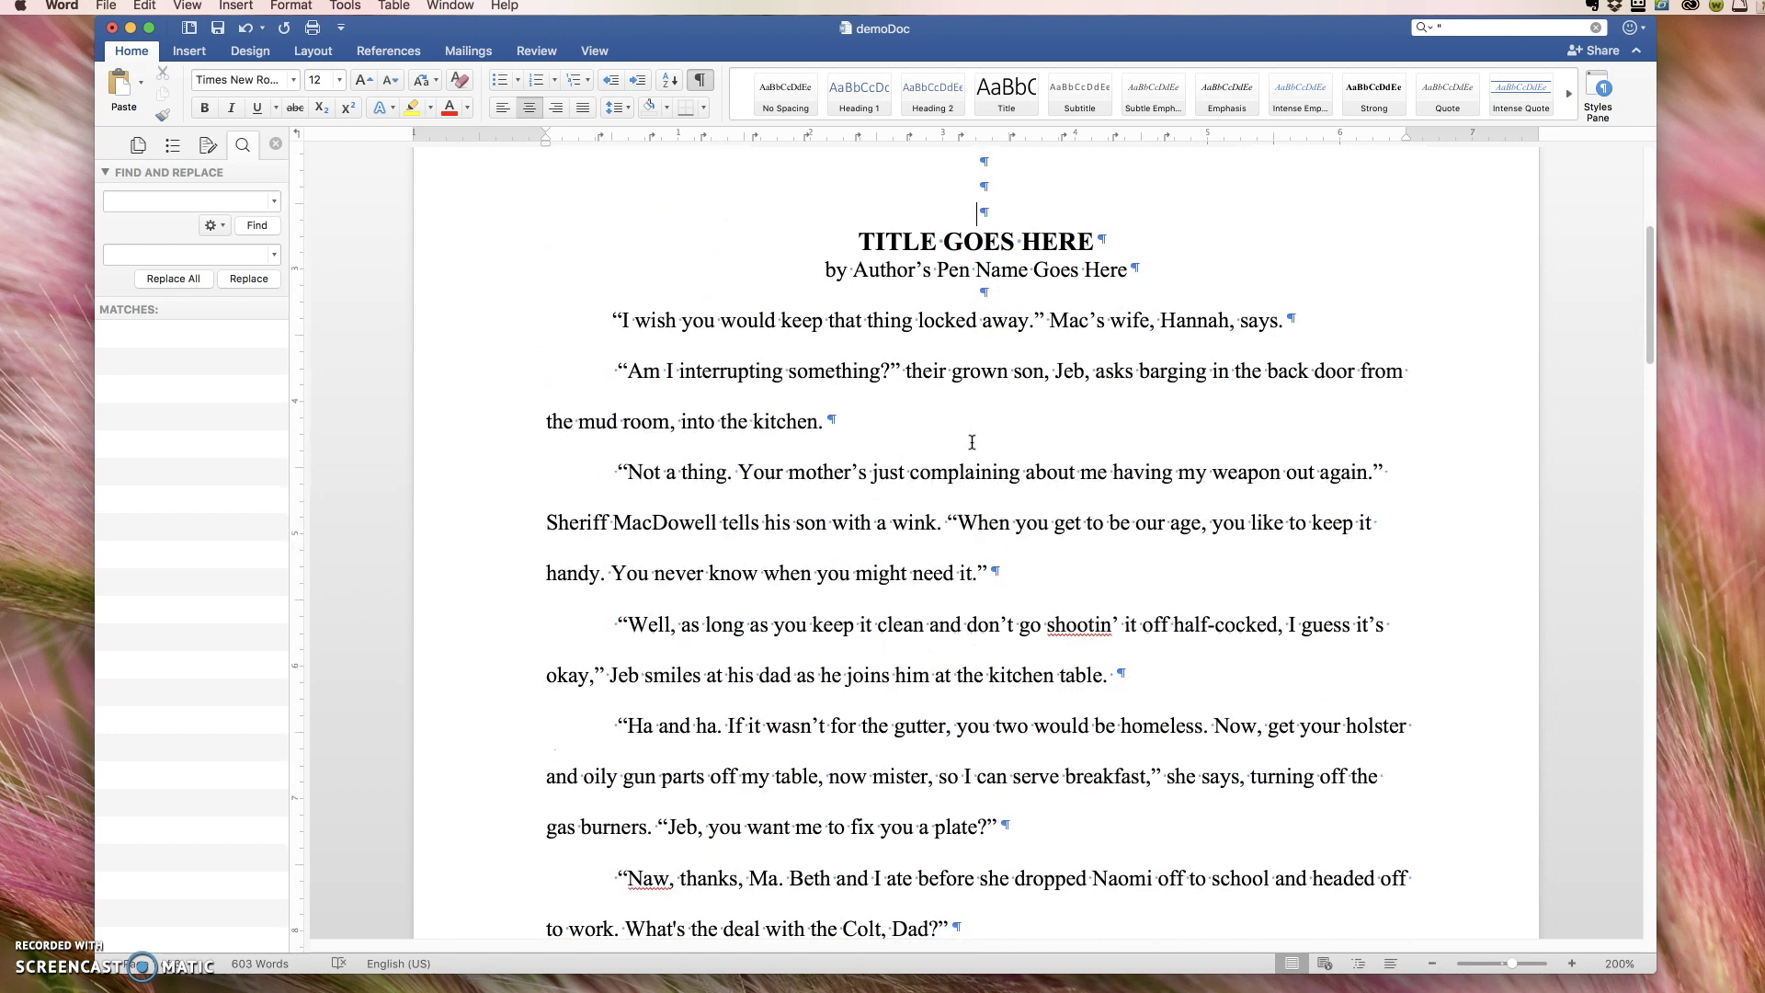
scroll(972, 450, down, 3)
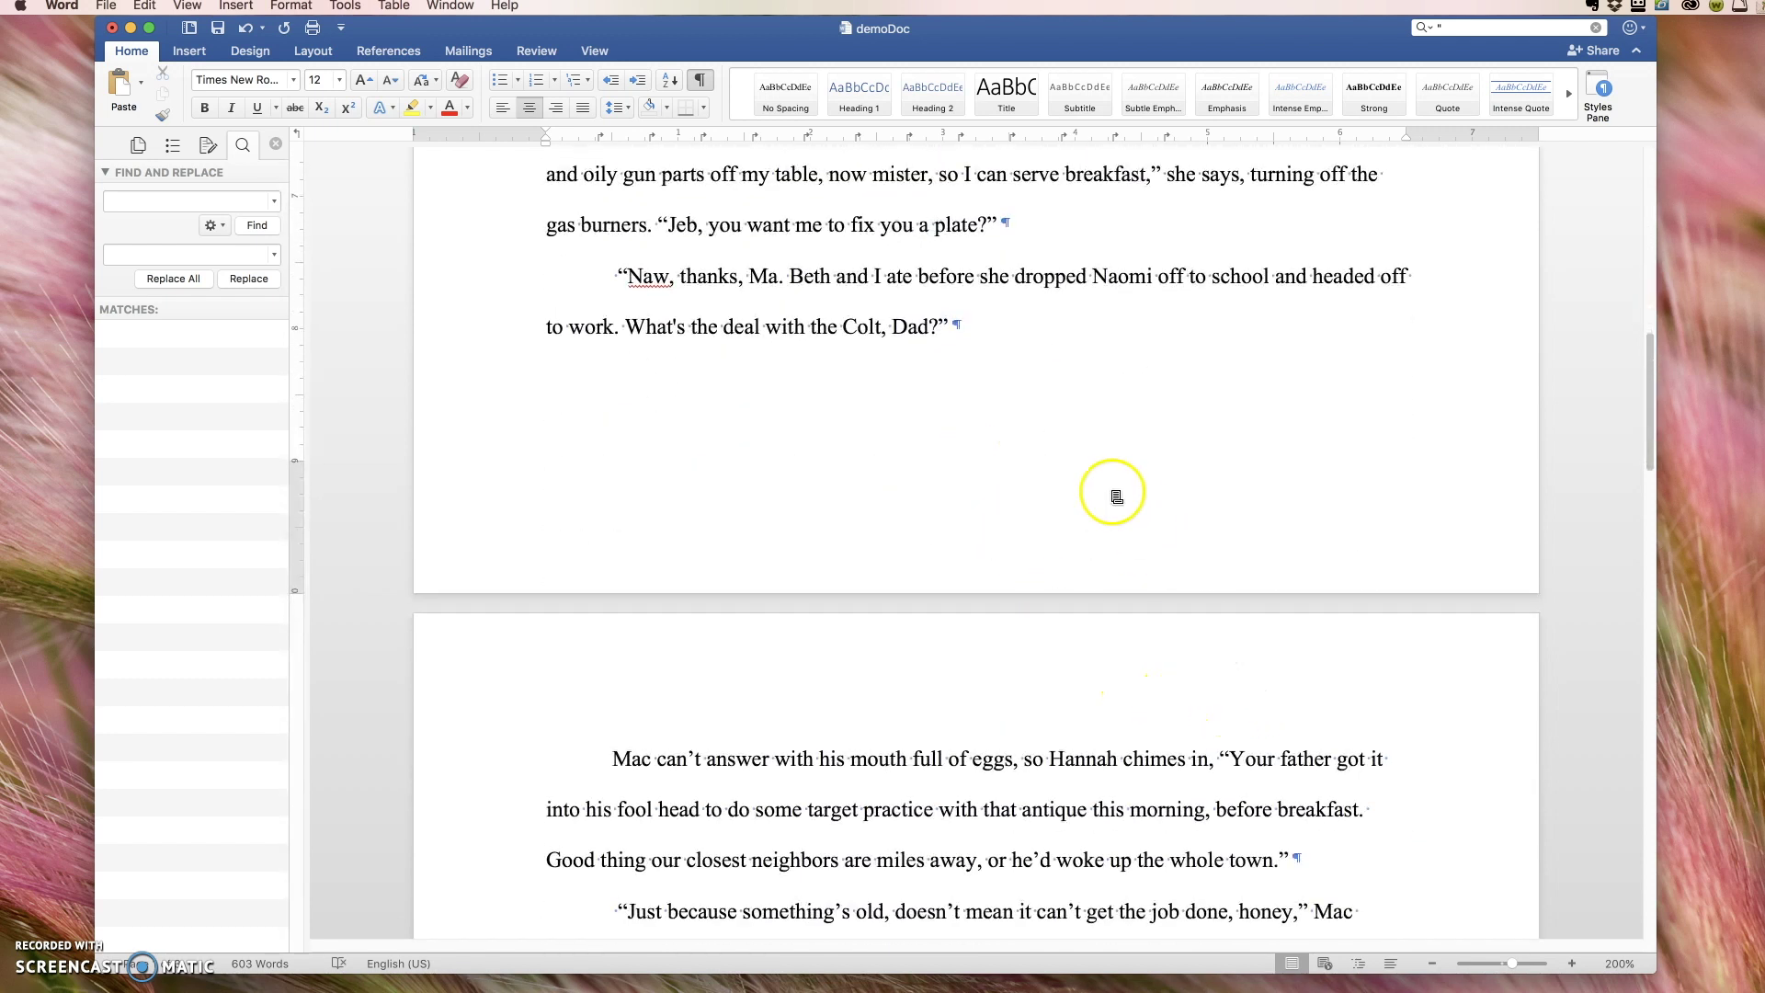
scroll(1115, 494, up, 3)
scroll(1108, 494, down, 3)
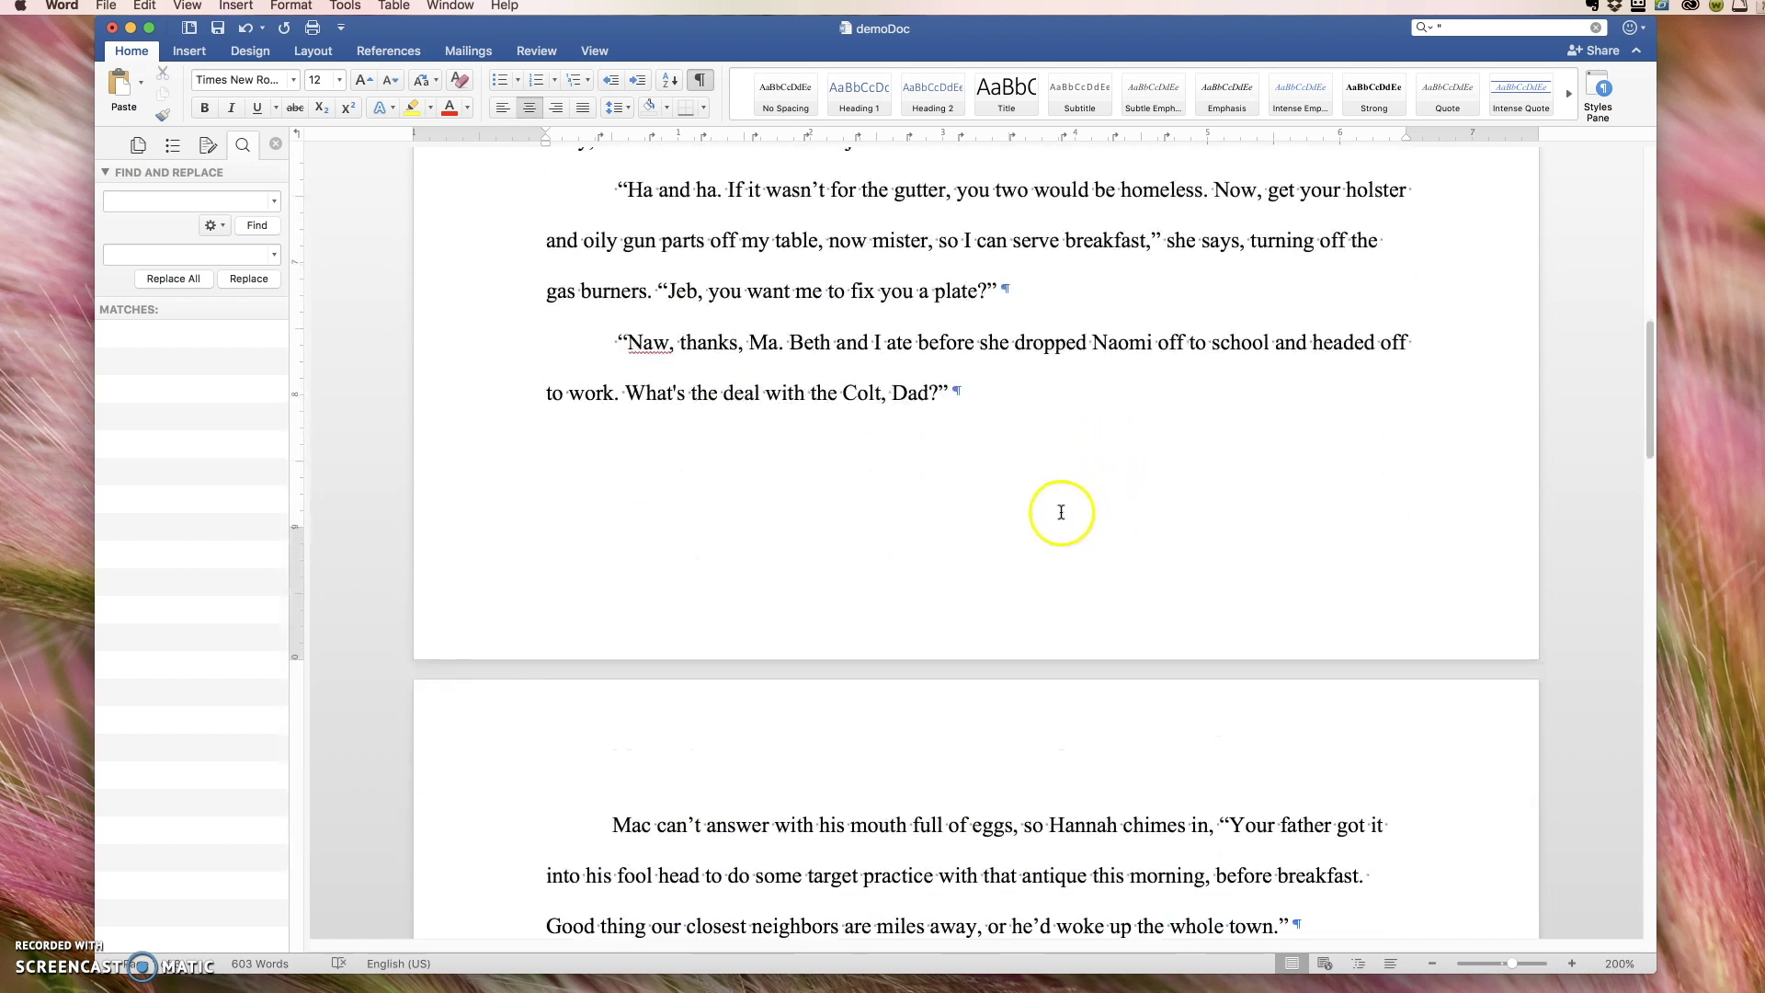
click(188, 6)
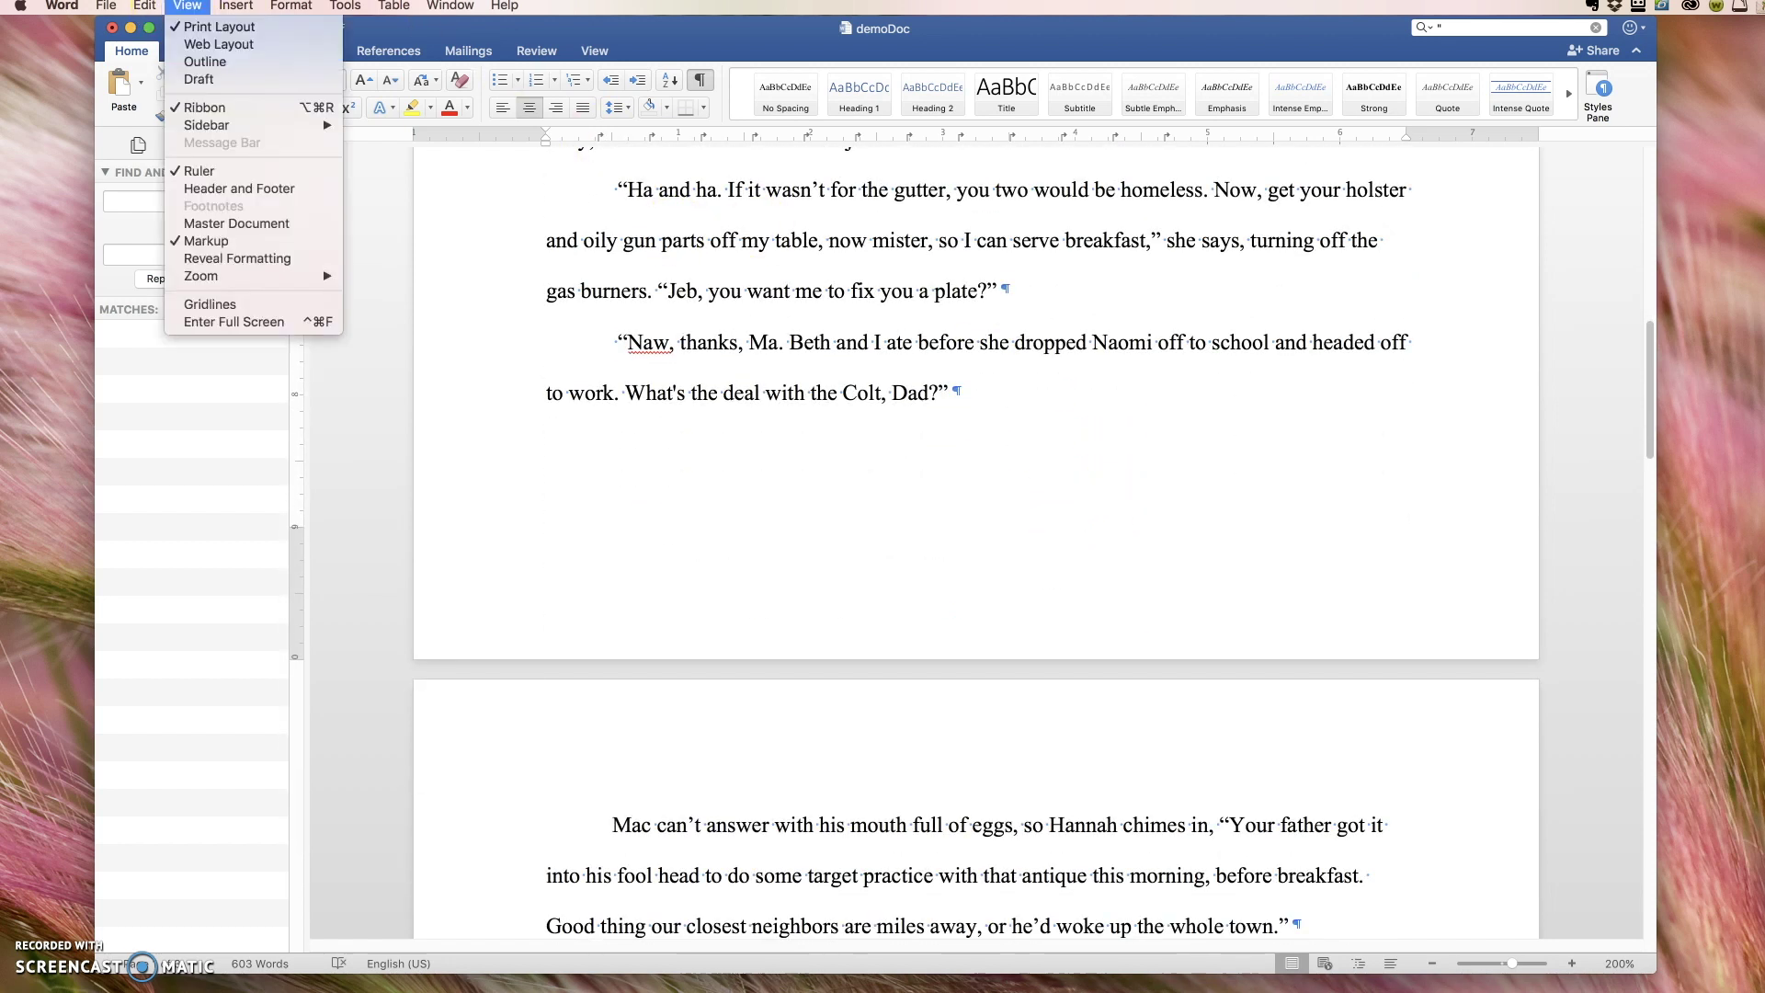
click(219, 193)
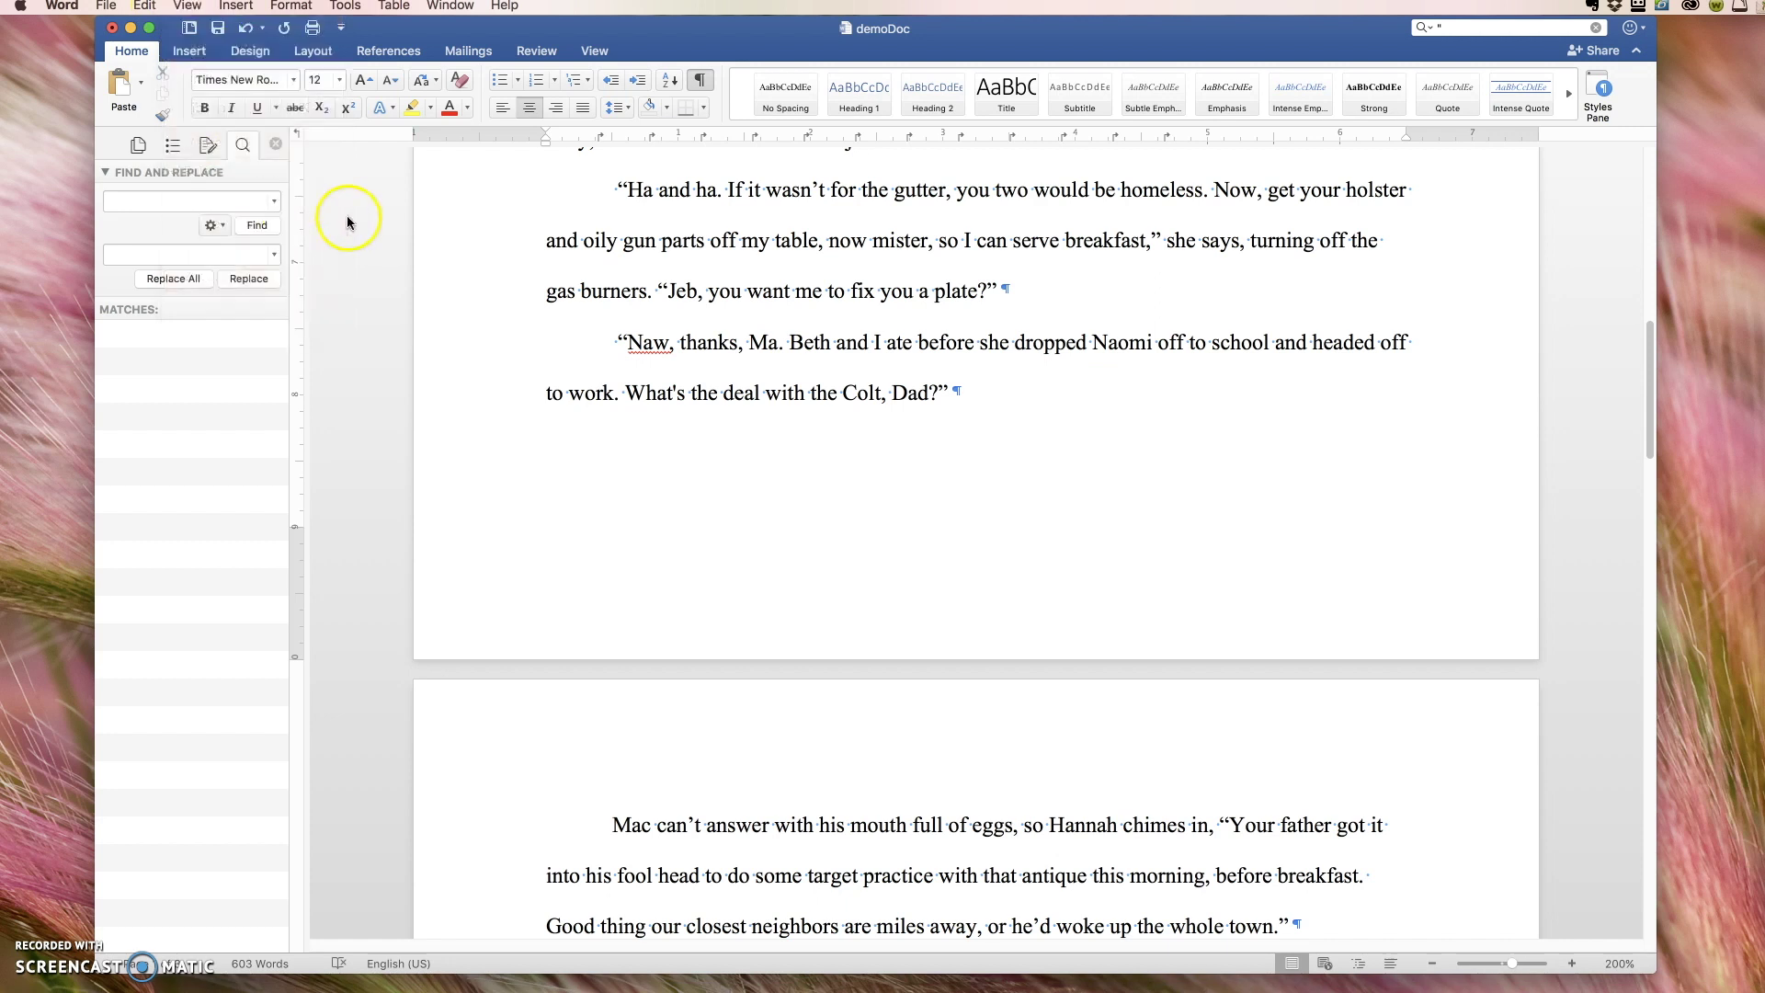
scroll(729, 477, down, 15)
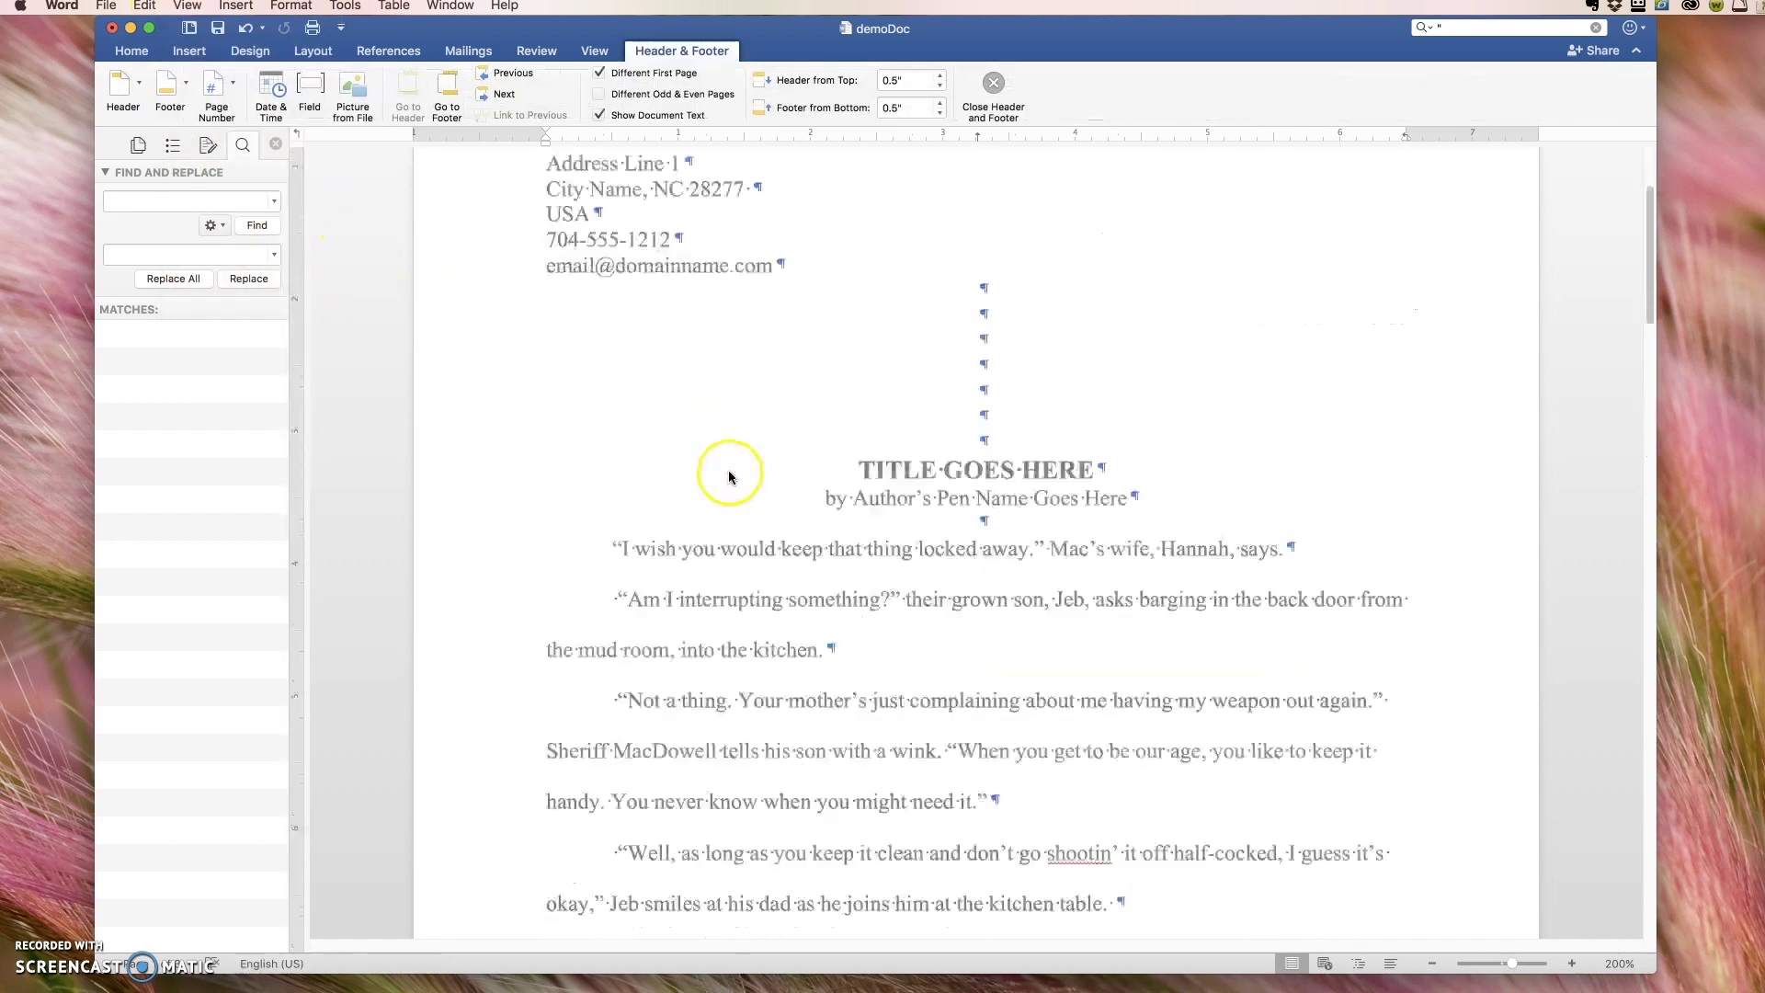
scroll(729, 477, down, 1)
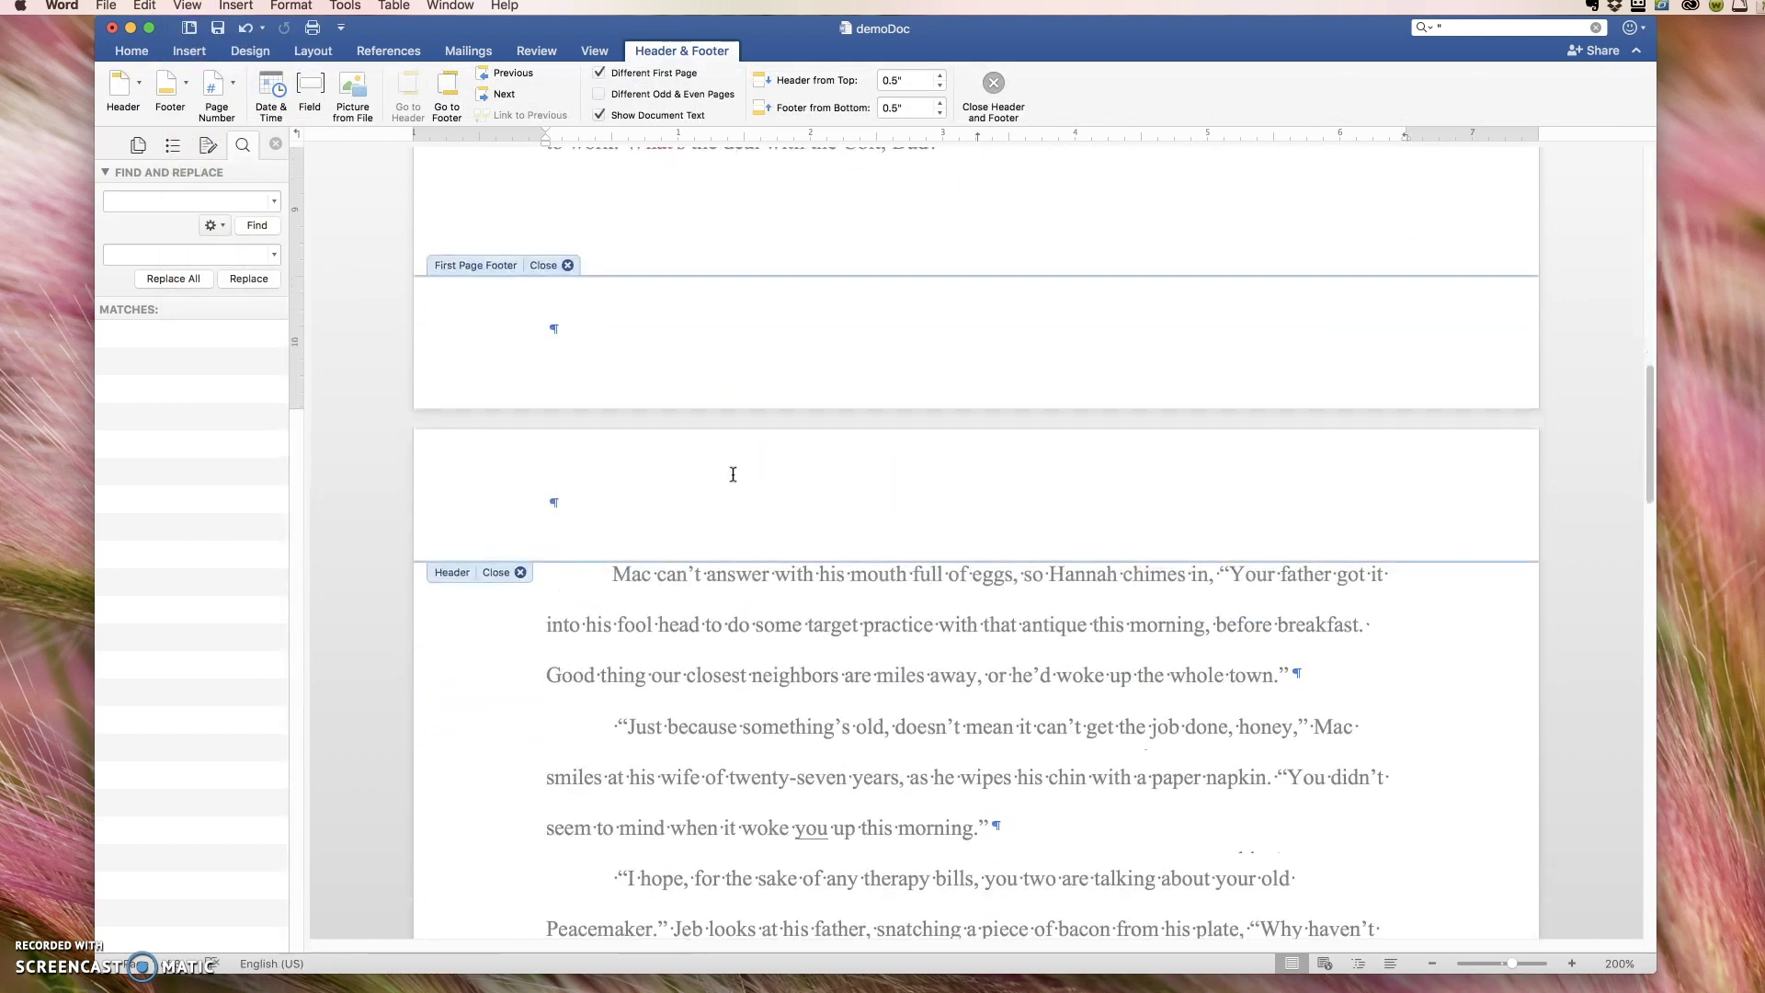
click(1248, 515)
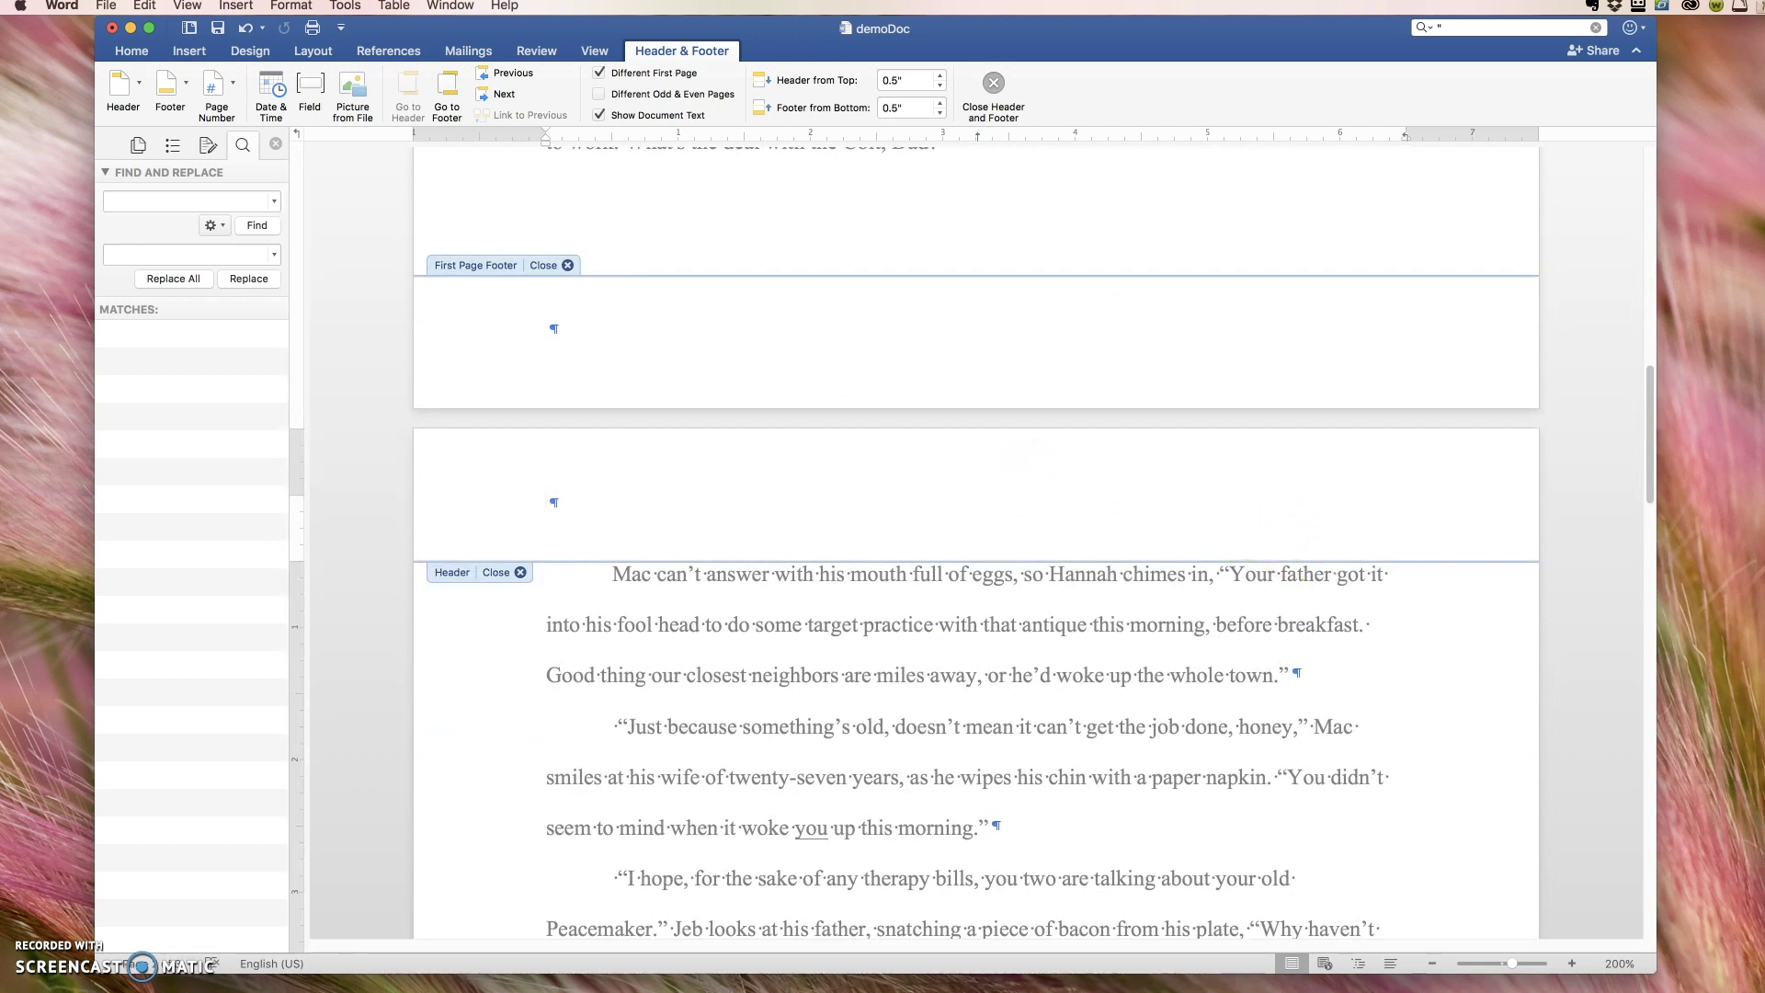
Step: Enter "Author’s Last Name | Story Title |" in the second page's header and align it right
key(super+Tab)
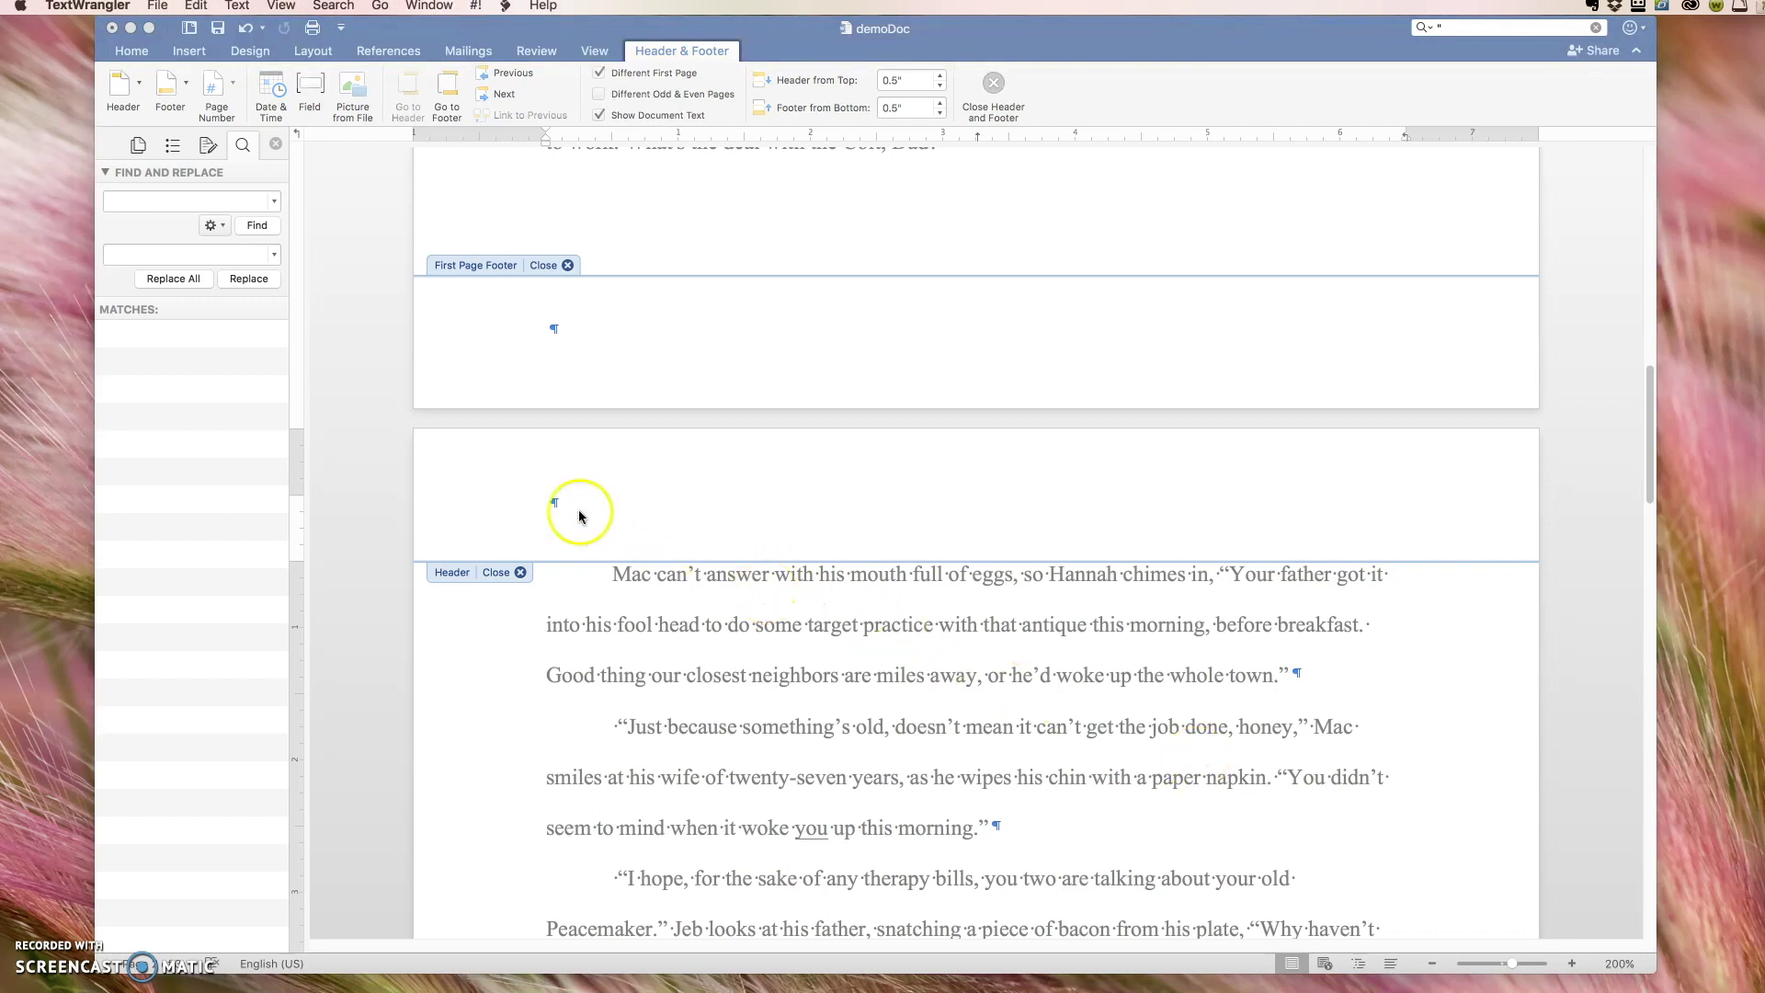
click(549, 503)
text(Author’s Last Name | Story Title)
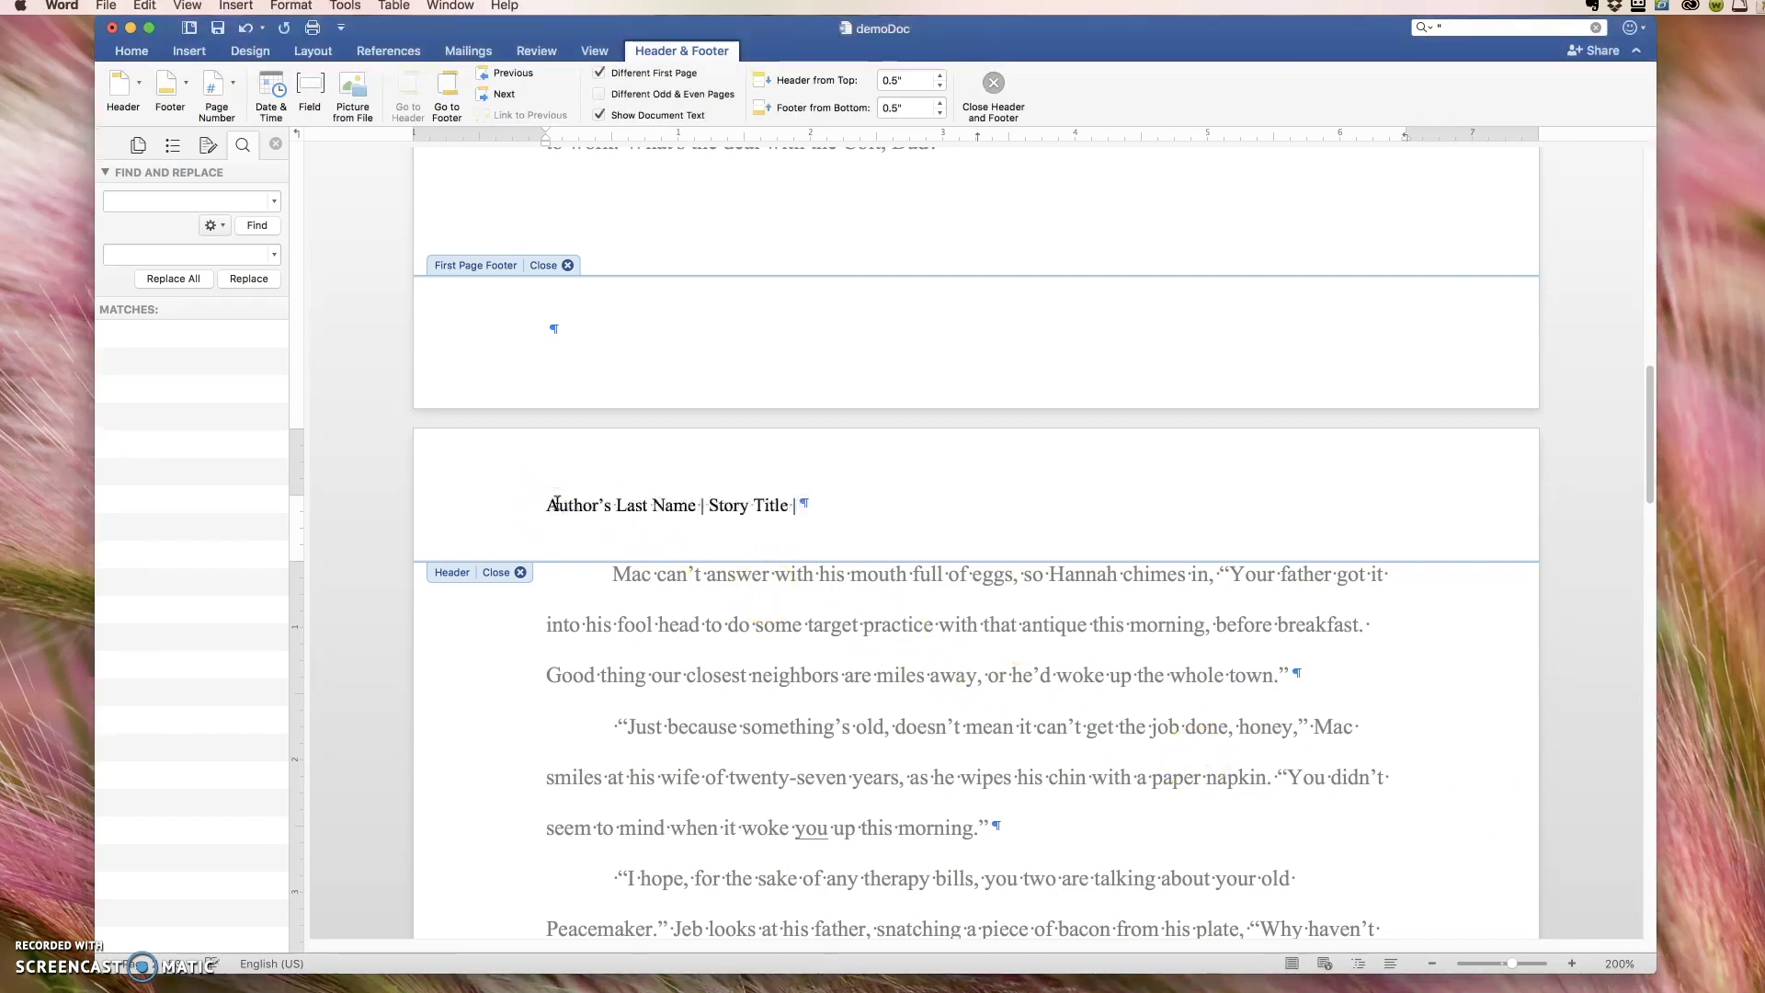
drag(541, 505, 905, 507)
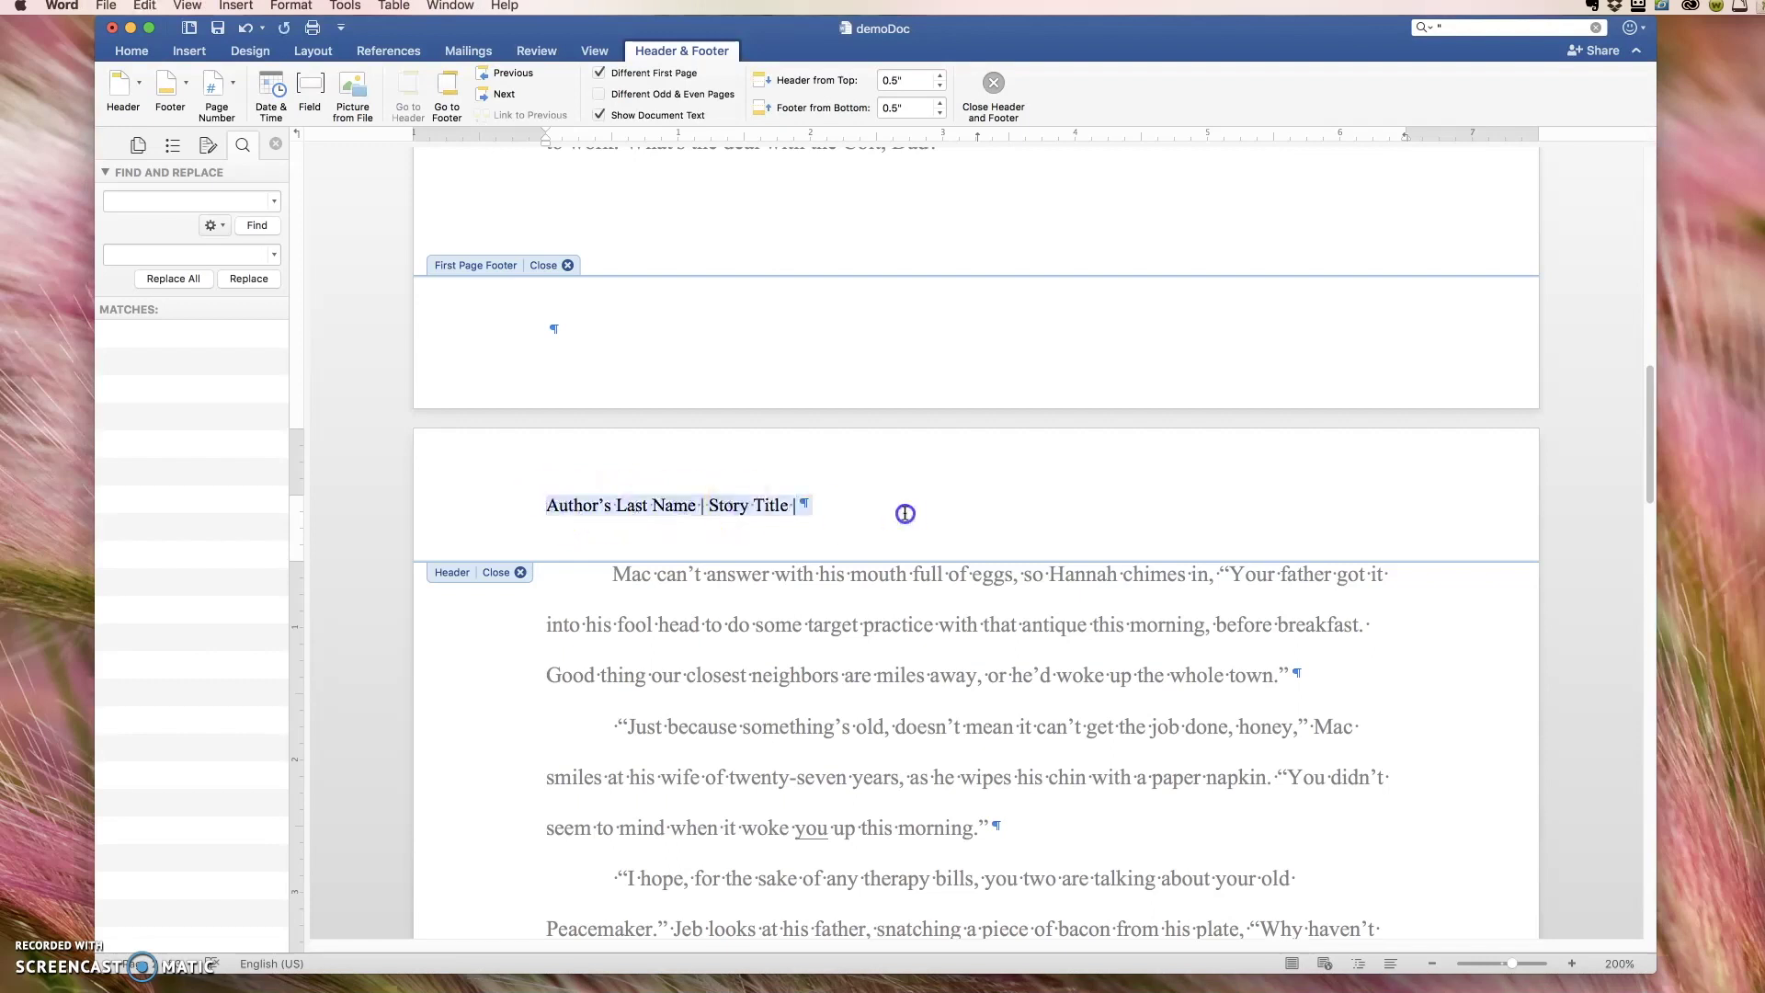
click(132, 50)
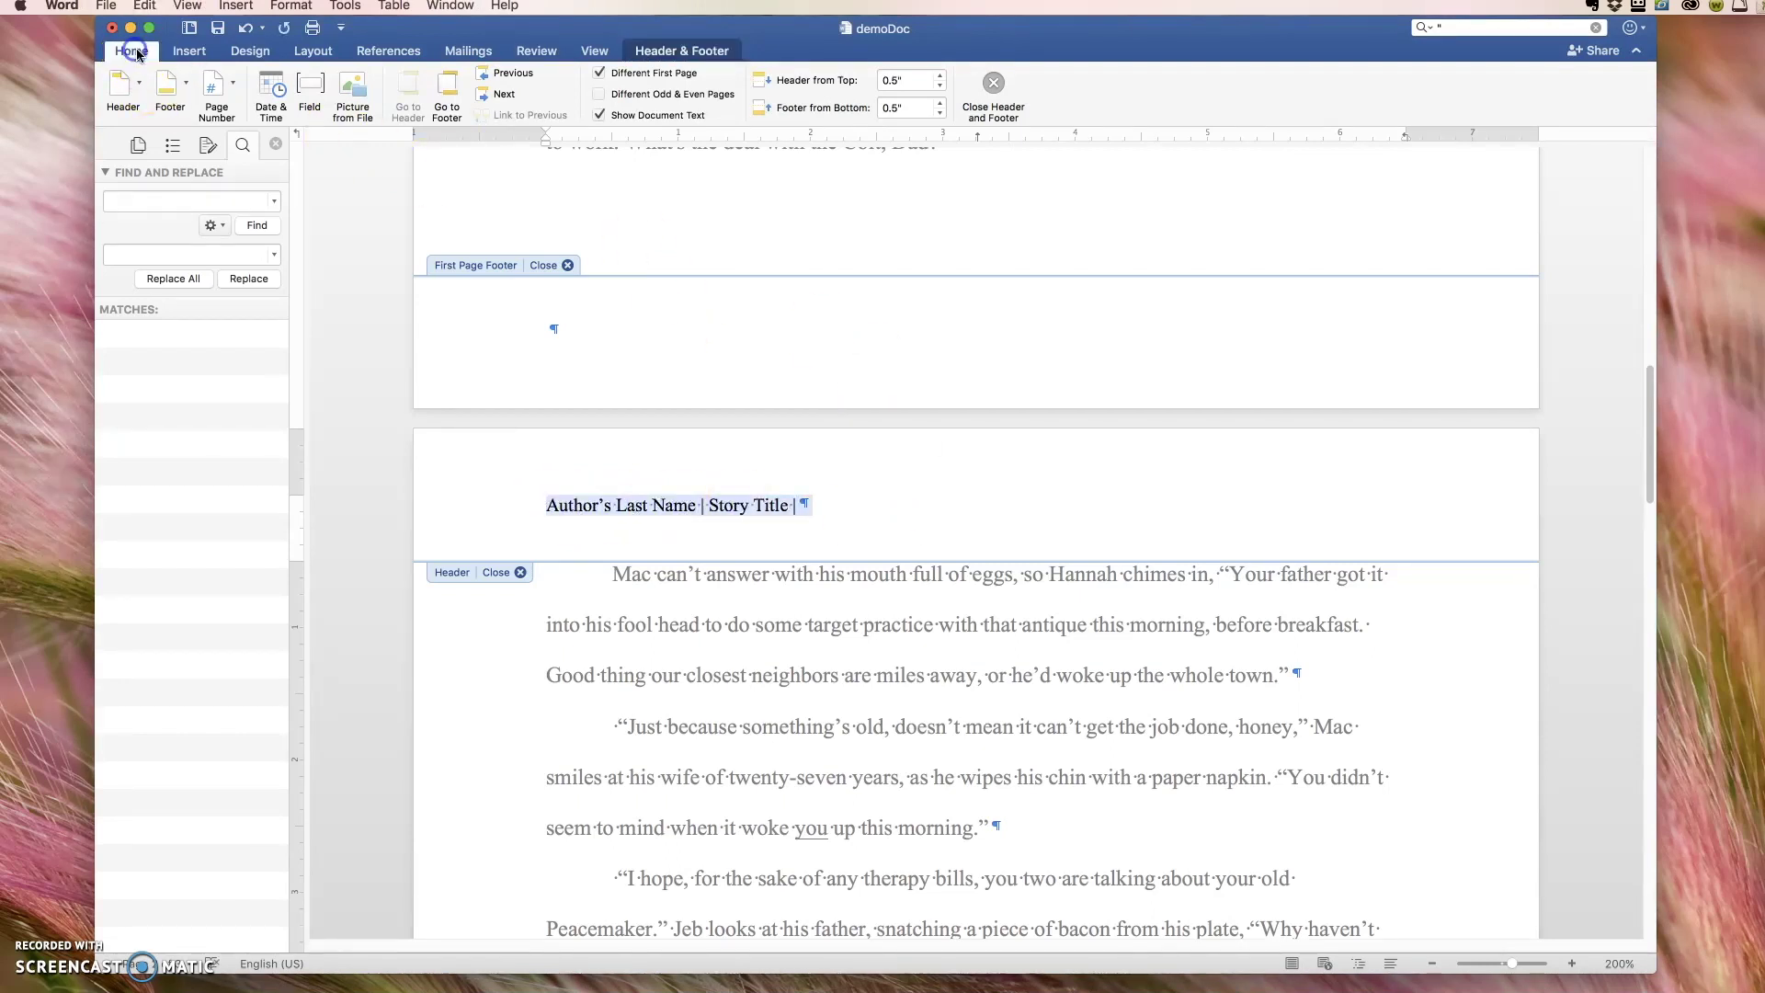
click(560, 110)
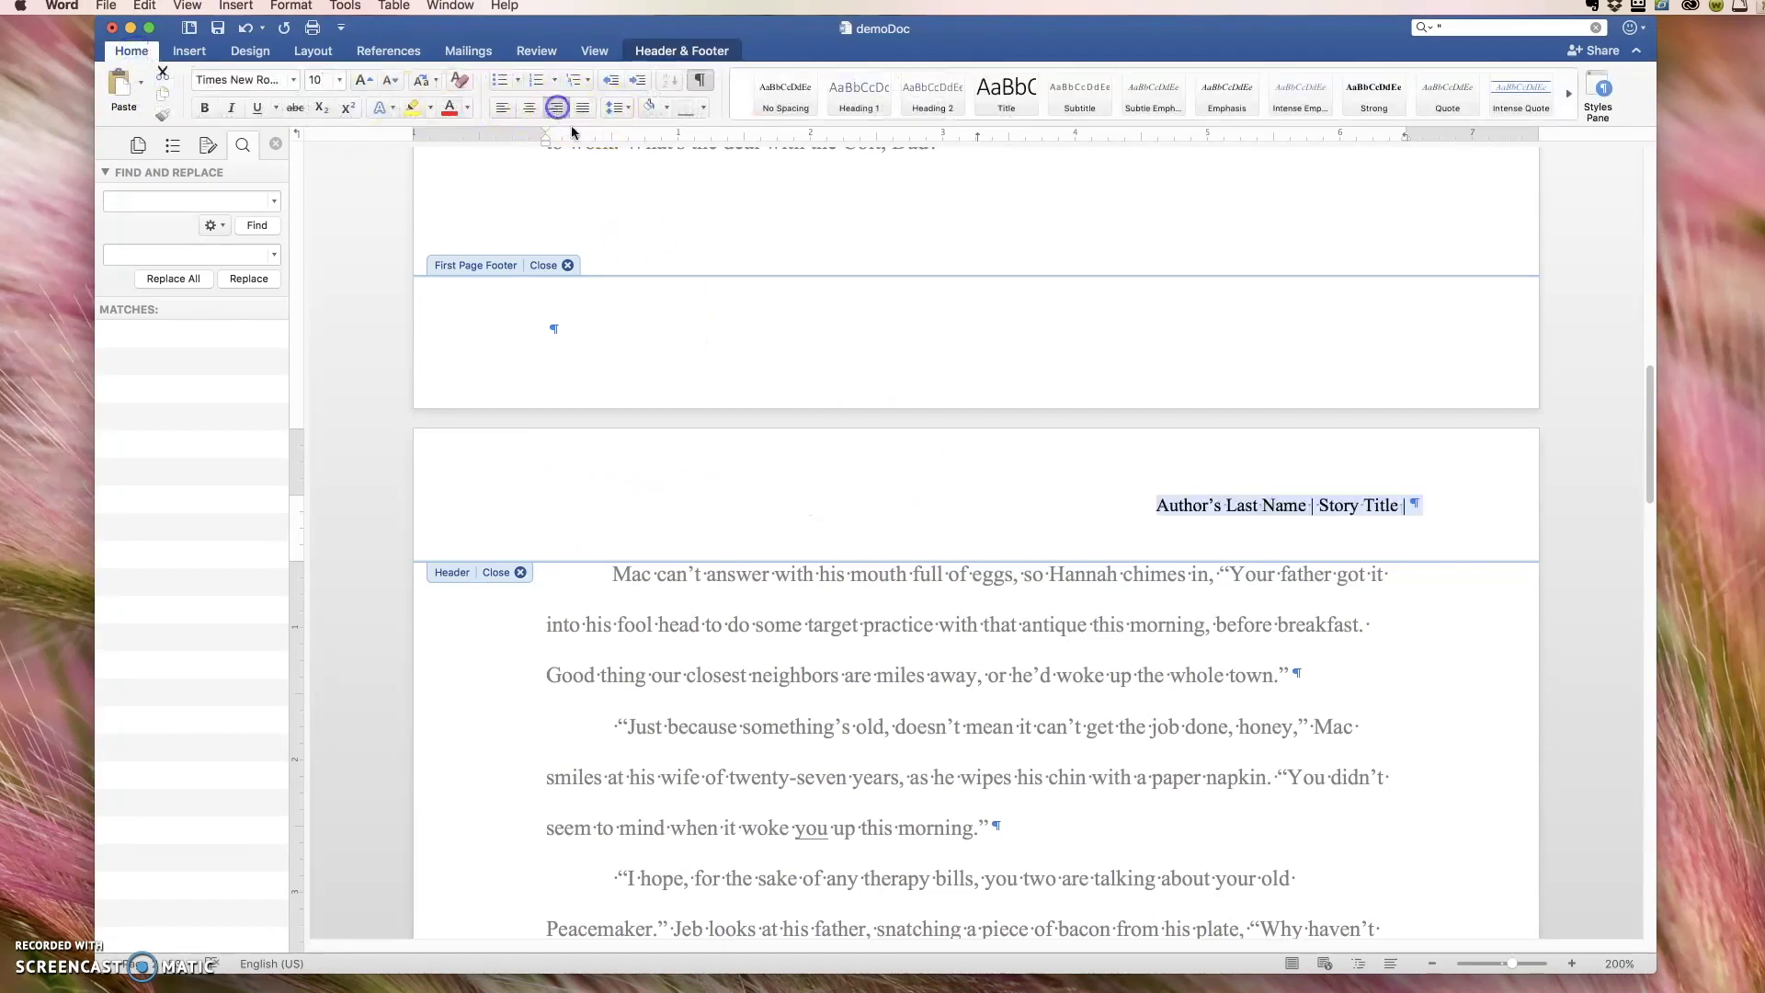
Step: Append "Pg." to the end of the header text, followed by a Page field
click(1411, 508)
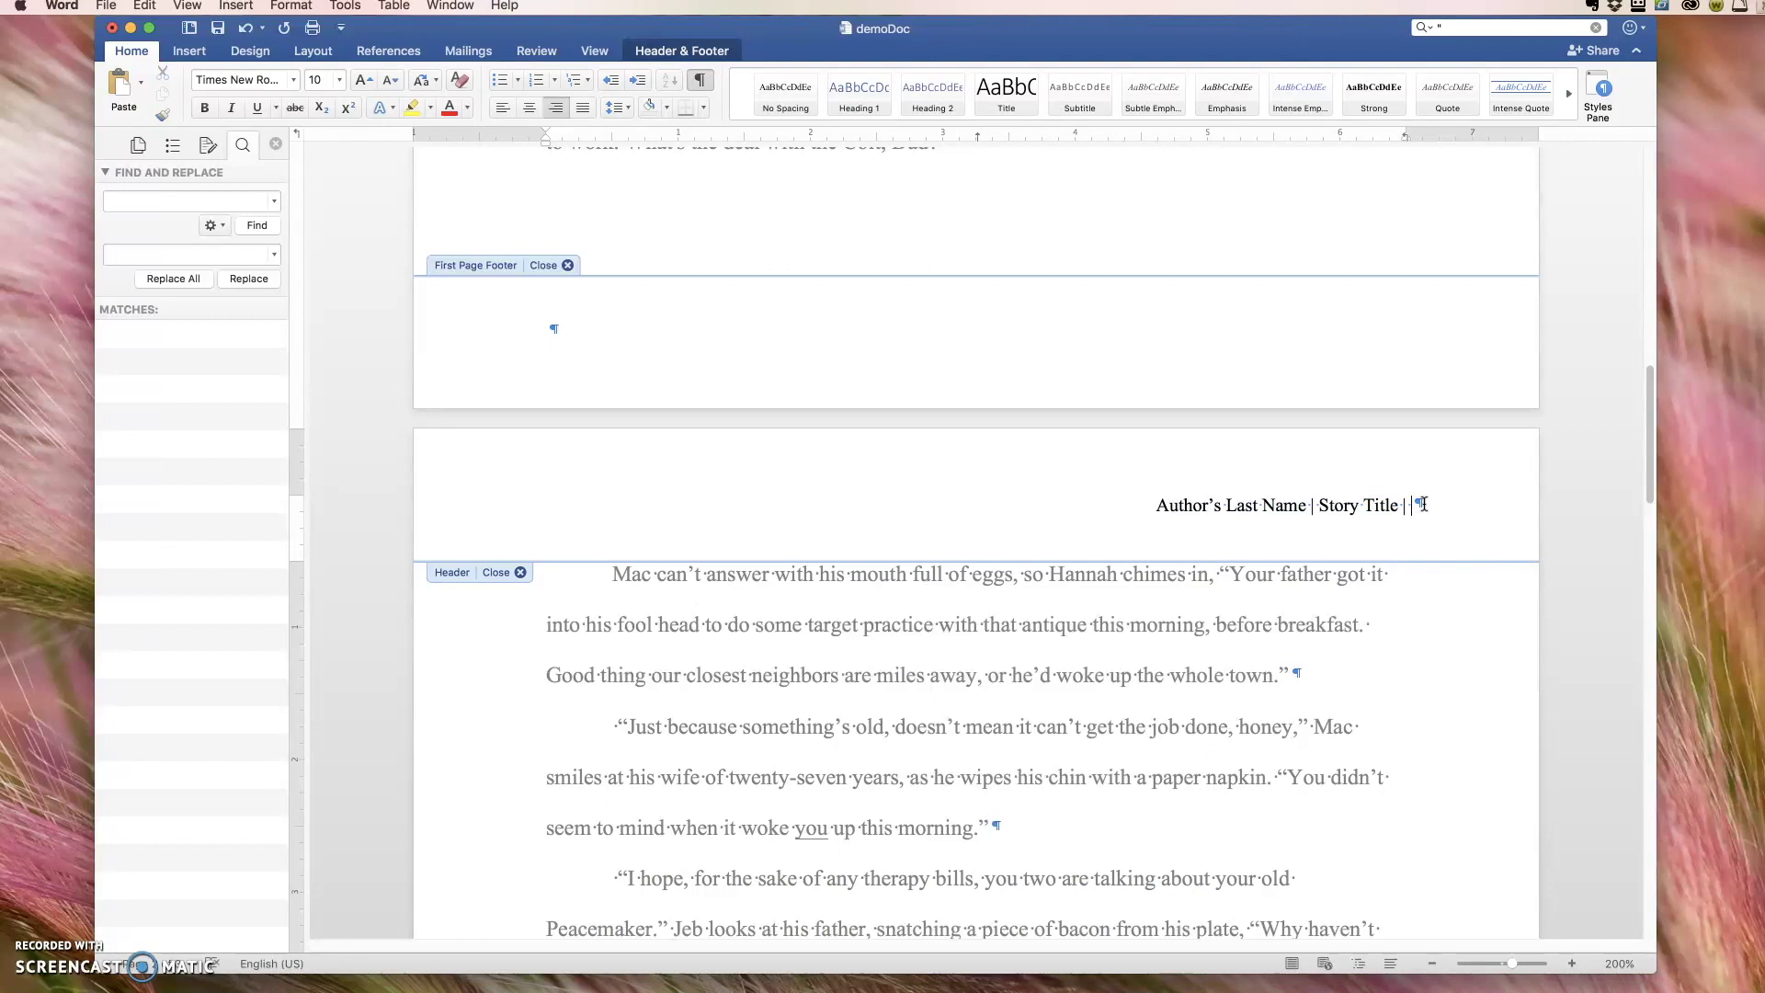
text(| Pg.)
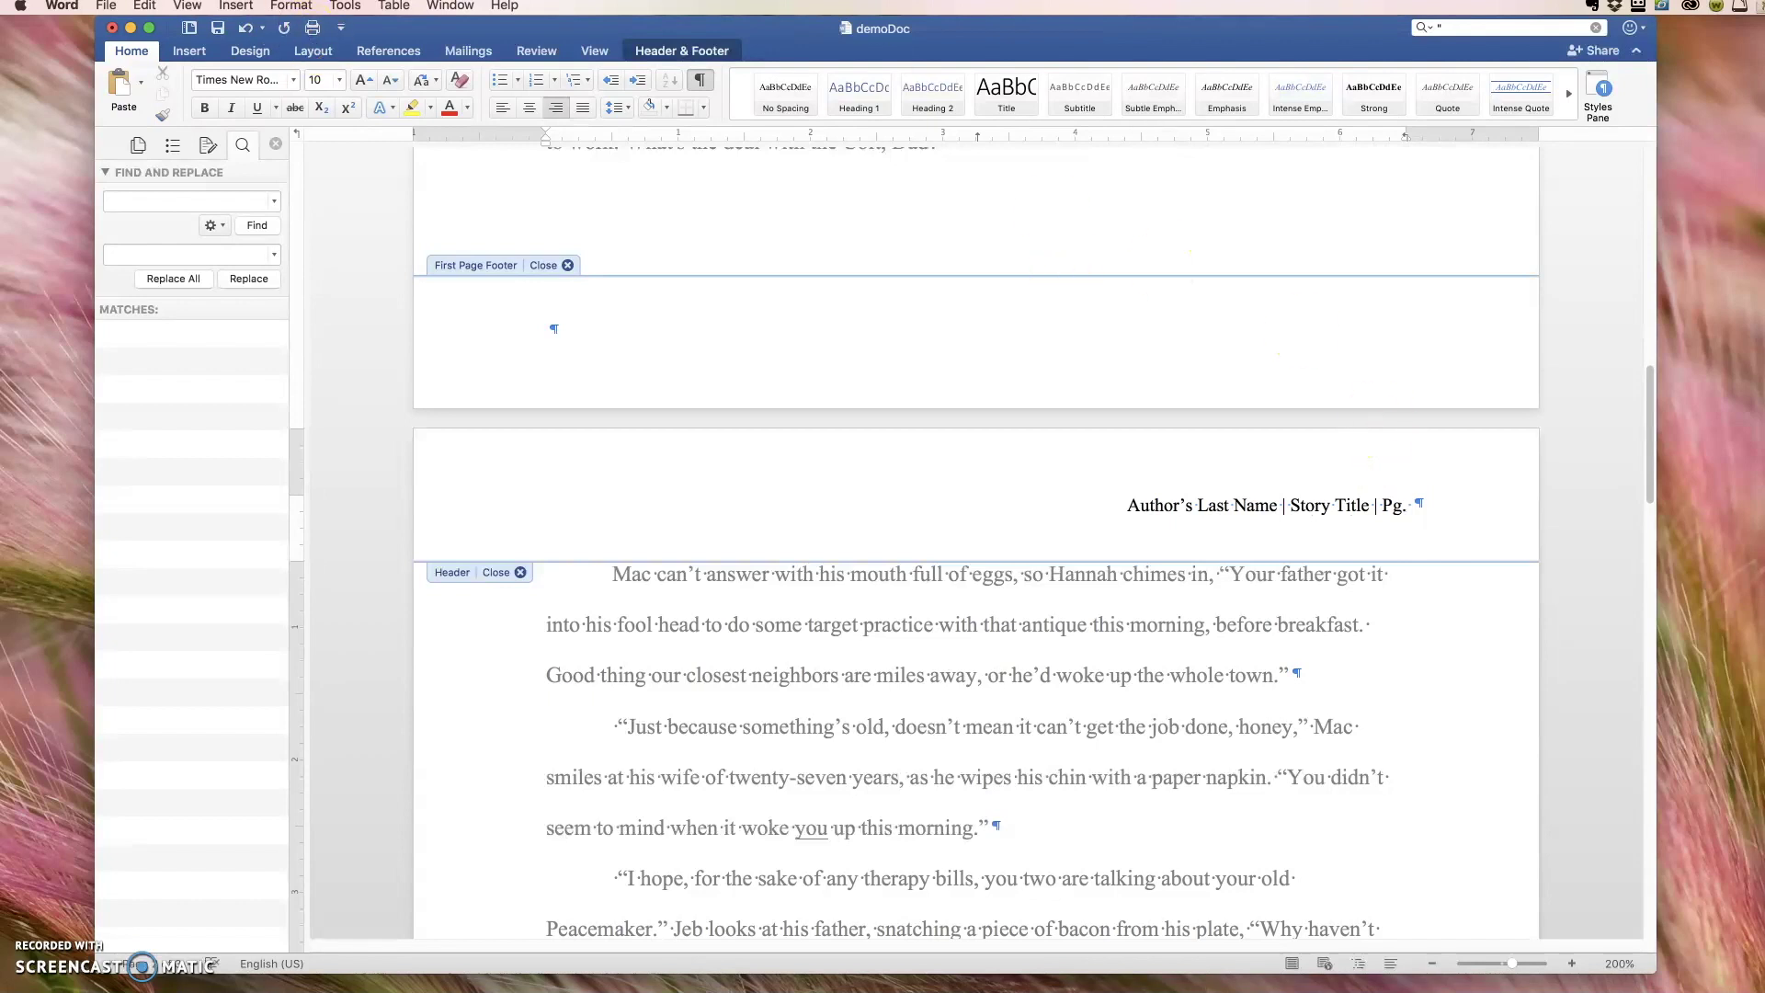
click(236, 5)
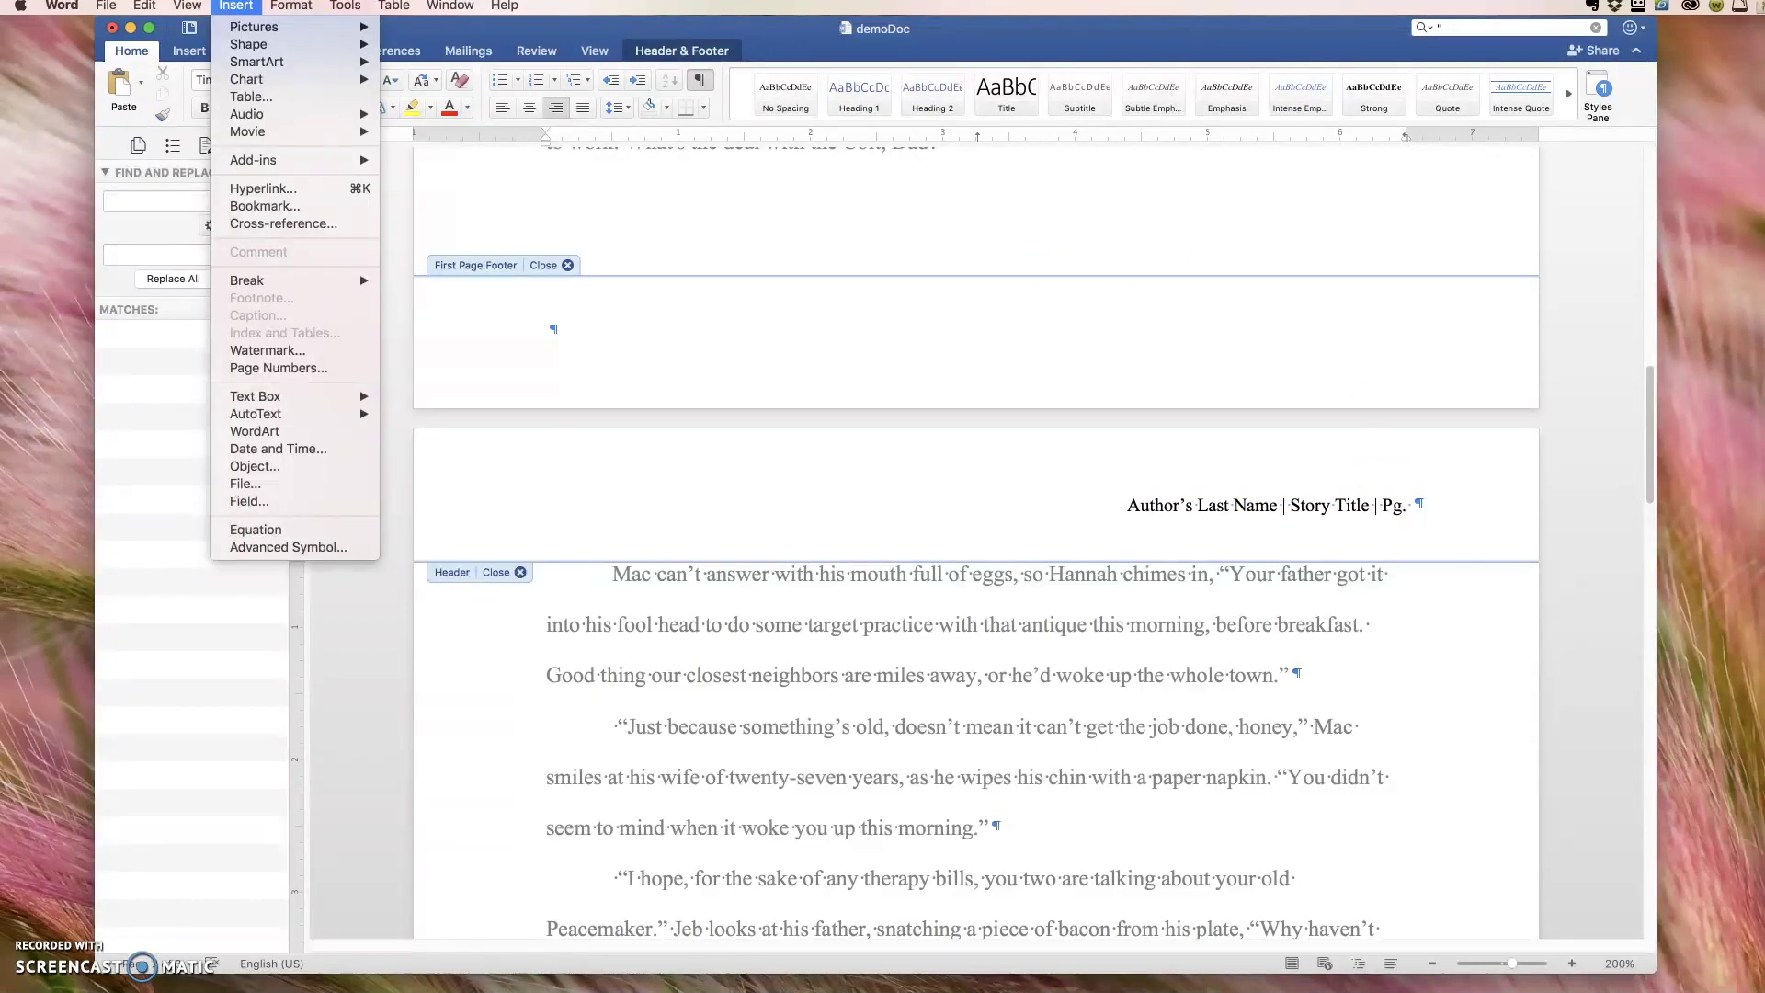
click(249, 501)
click(1042, 298)
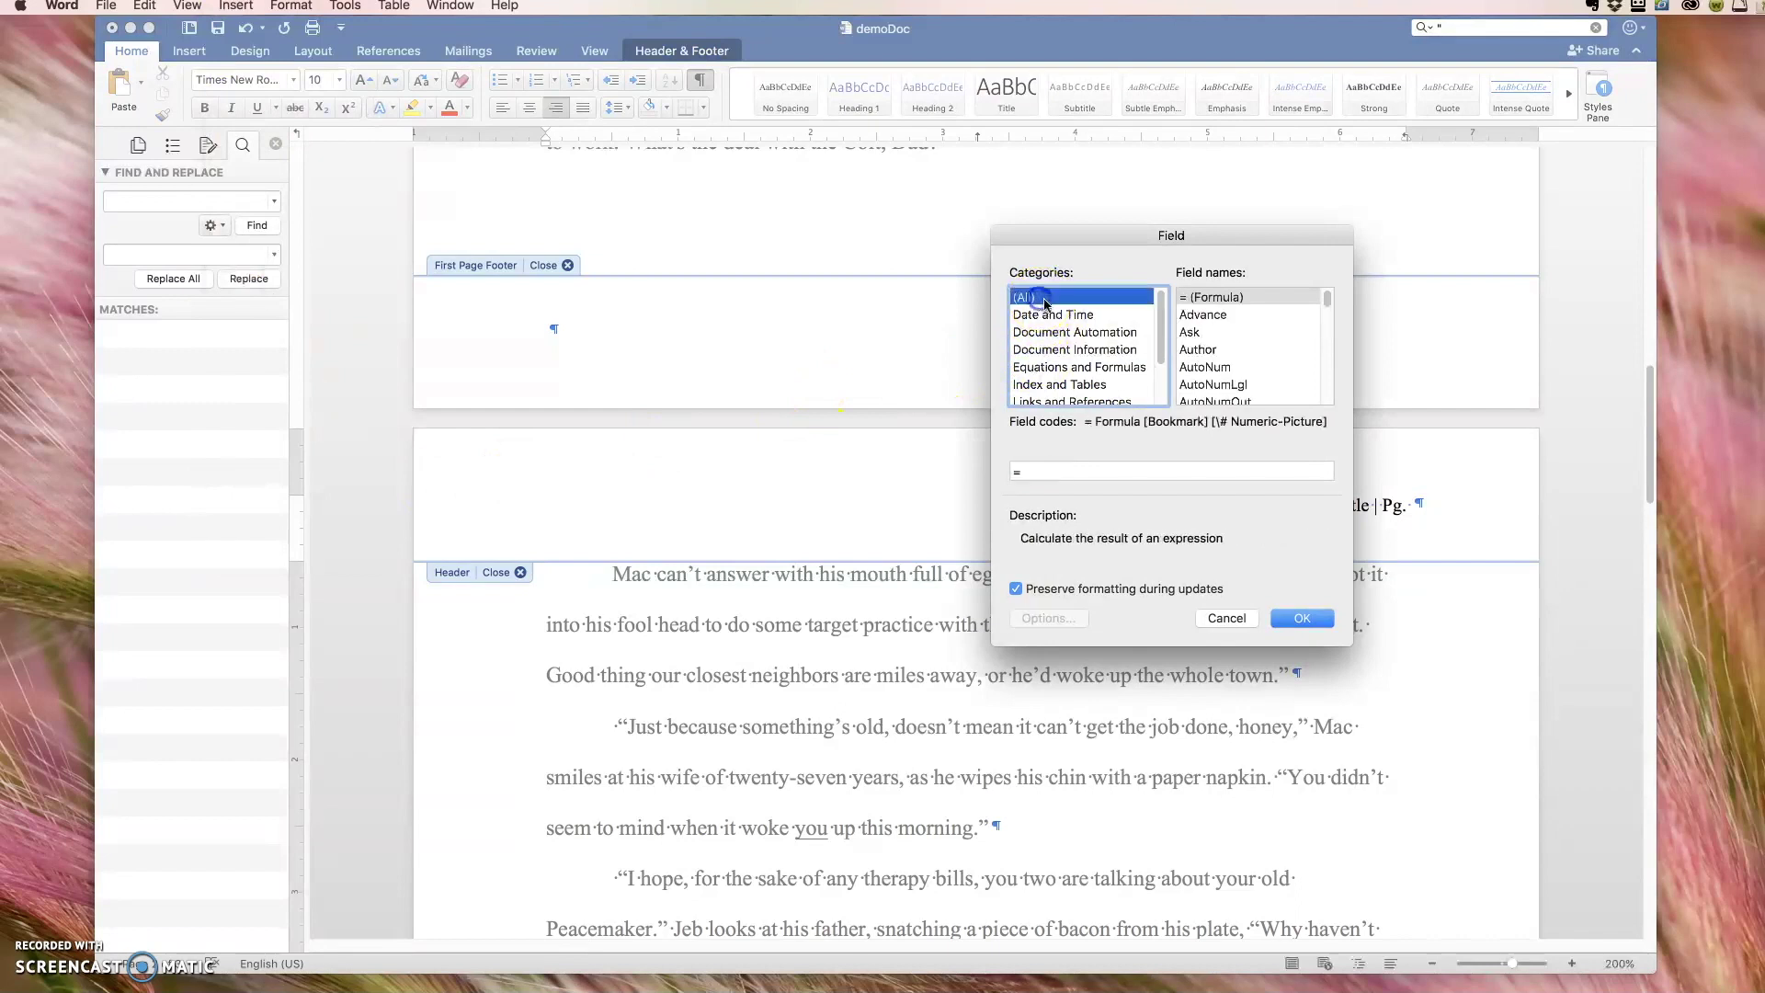
drag(1325, 297, 1327, 357)
click(1244, 350)
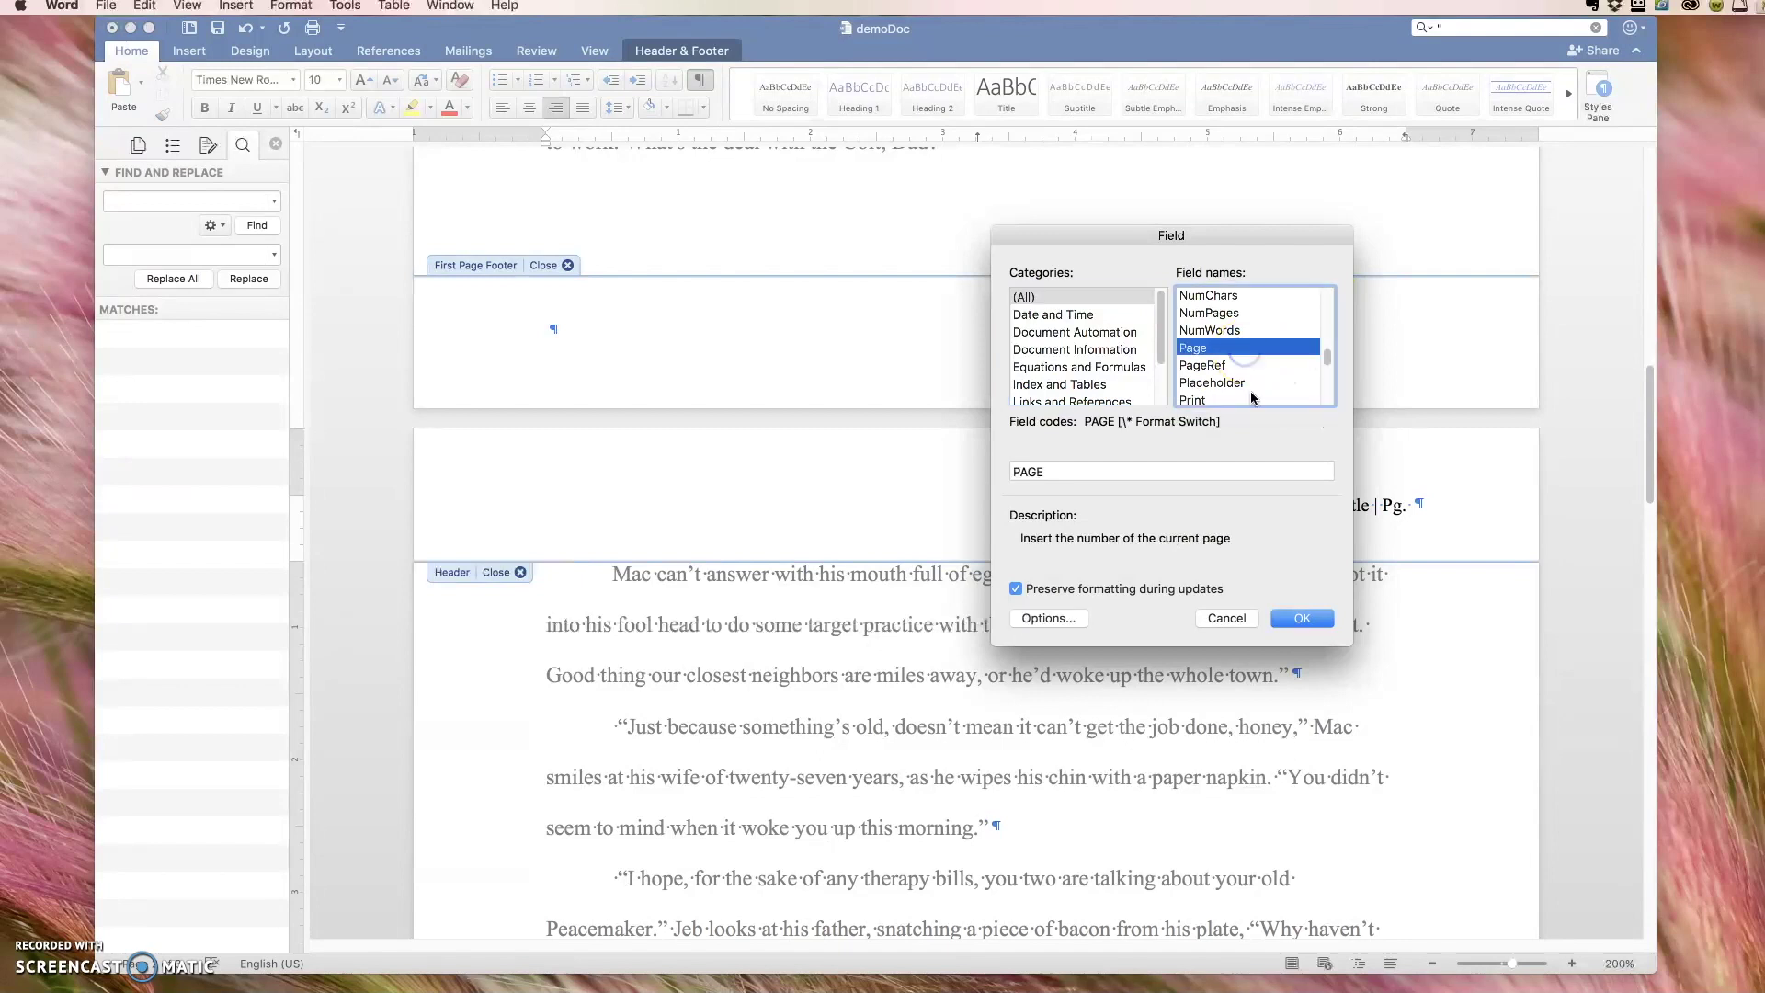
click(1284, 623)
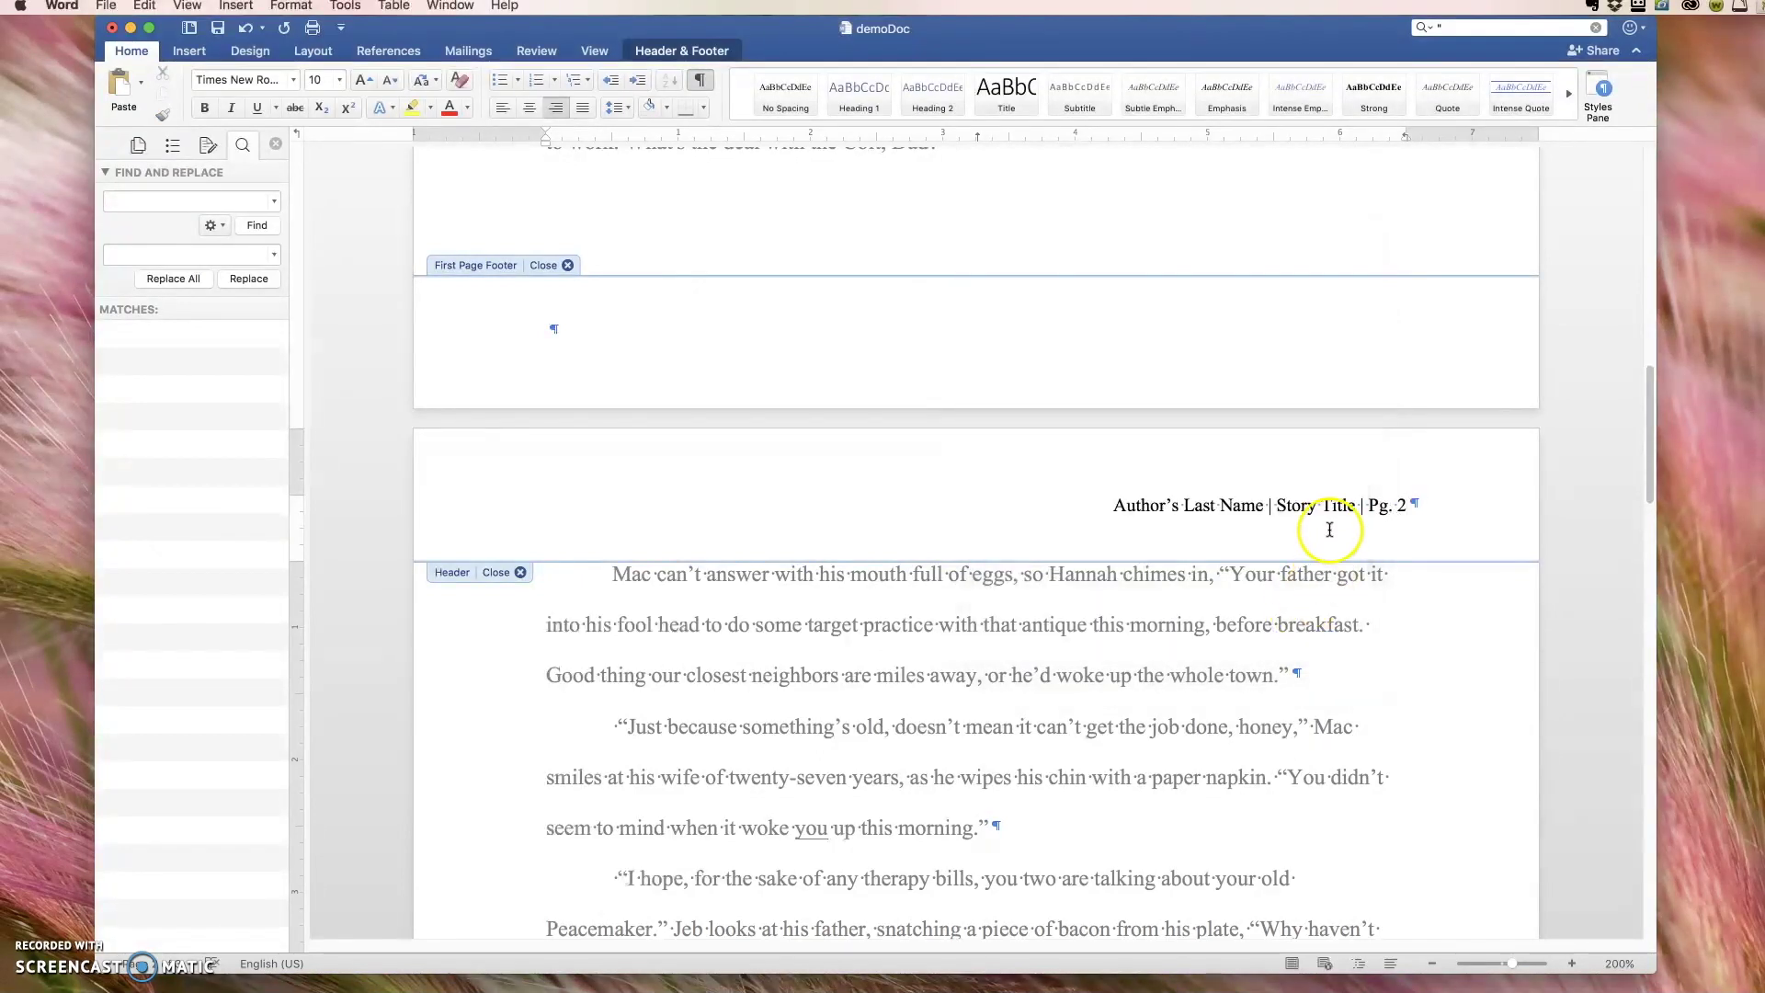
Step: Set the whole header line to 12 pt and close header and footer editing
drag(1111, 505, 1420, 520)
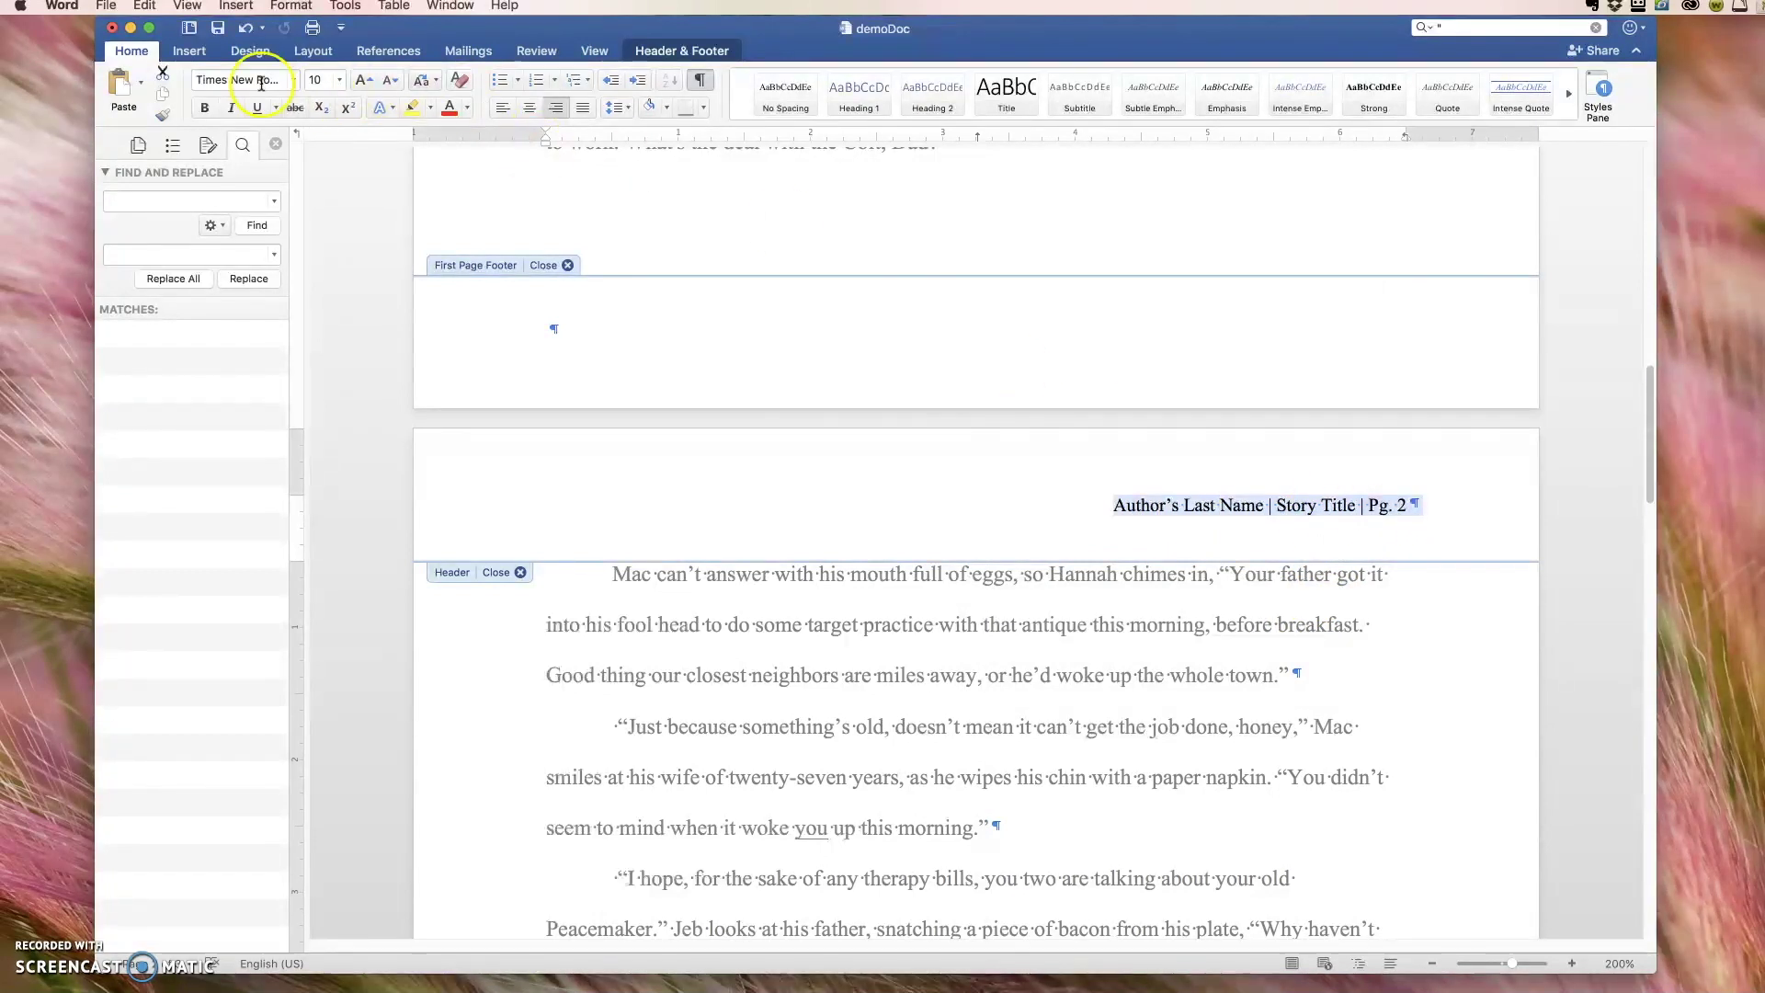
click(339, 80)
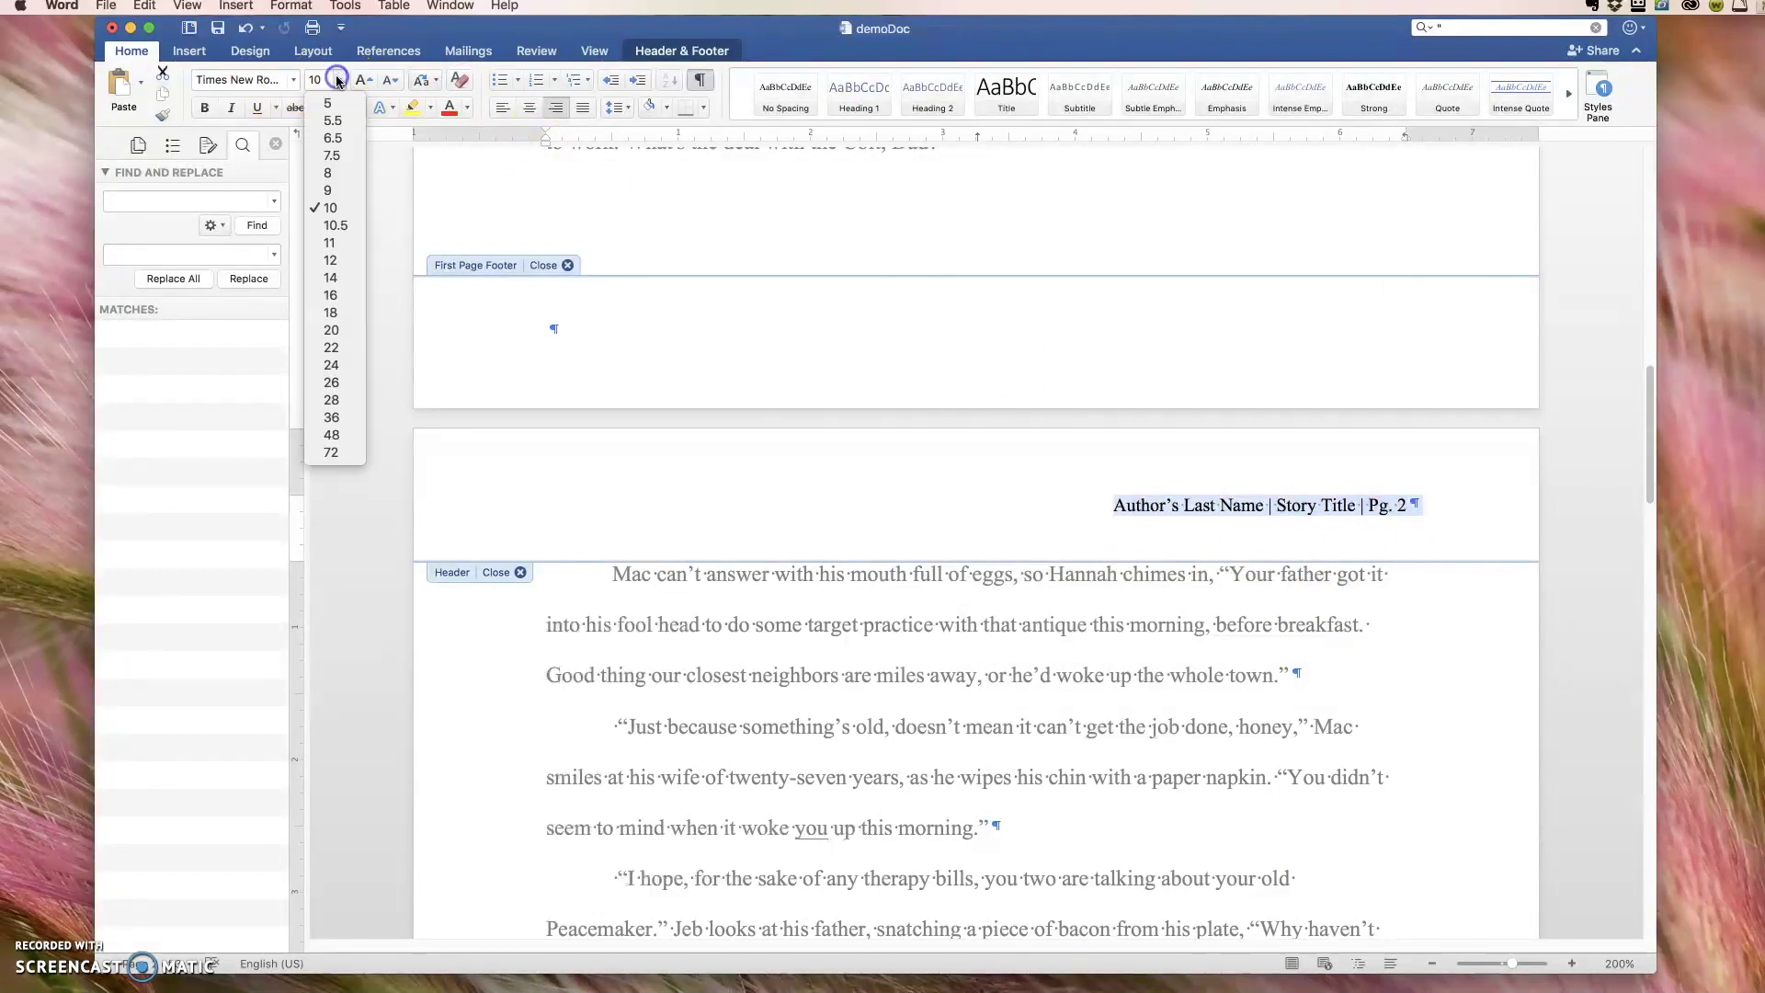
click(331, 260)
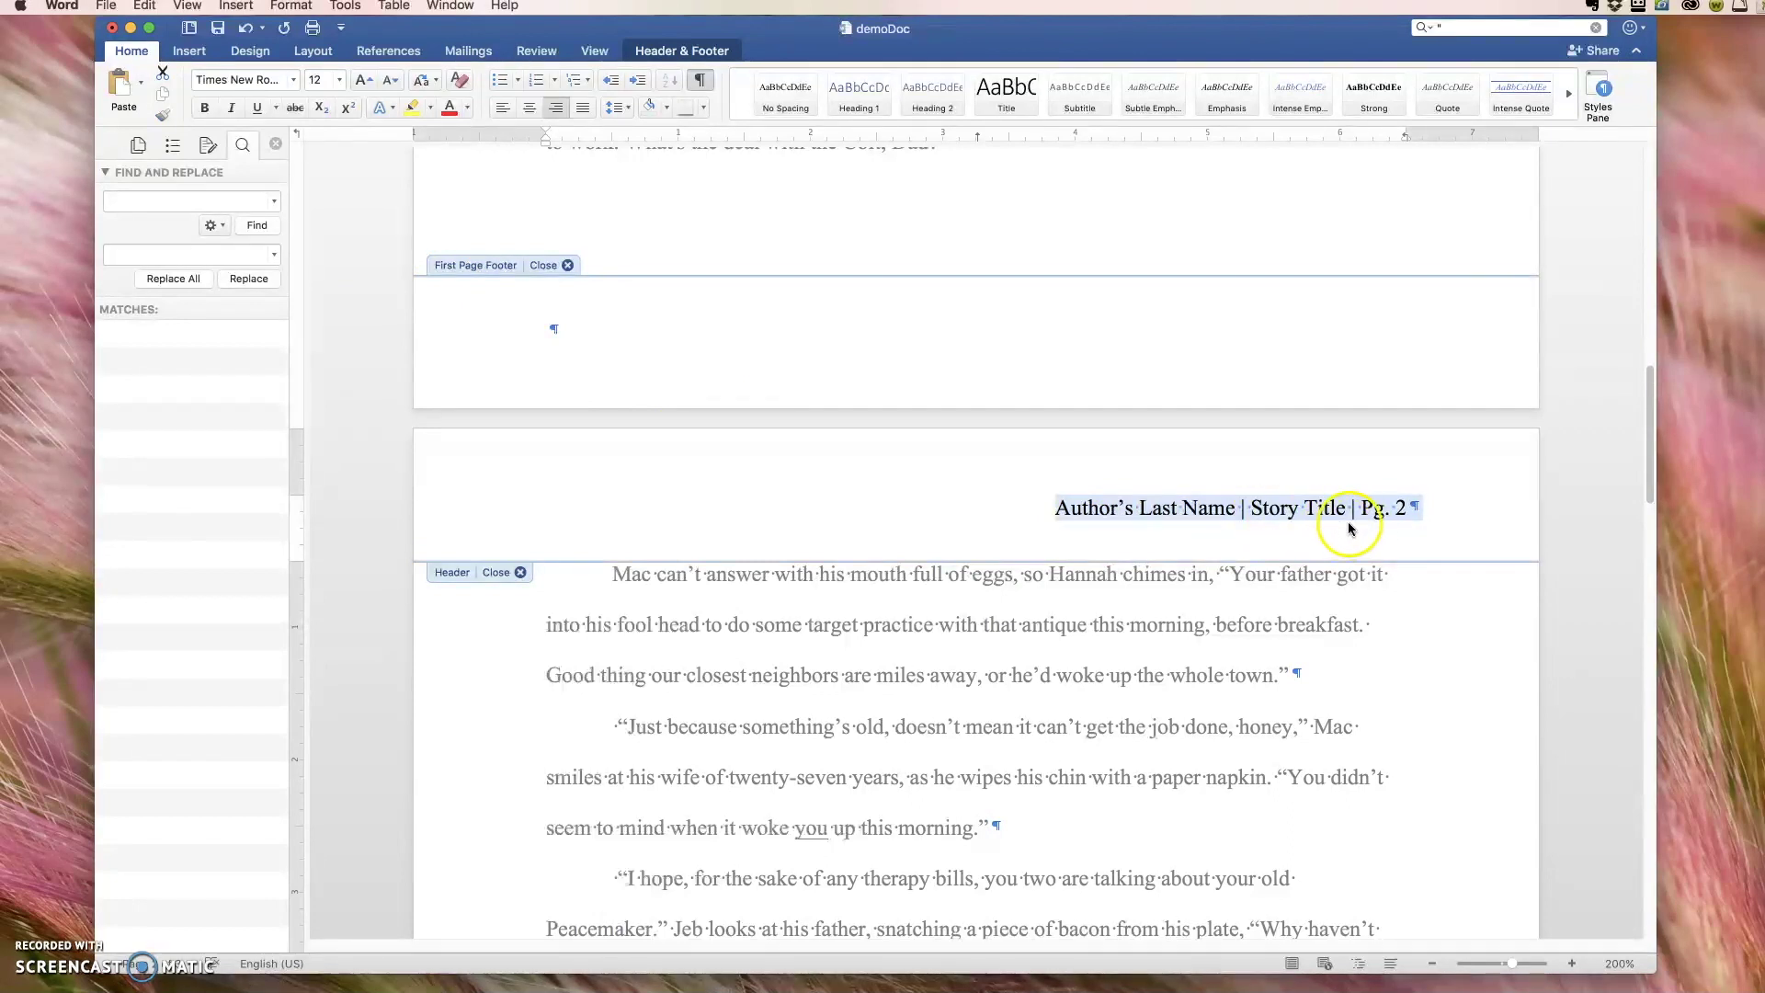
click(709, 55)
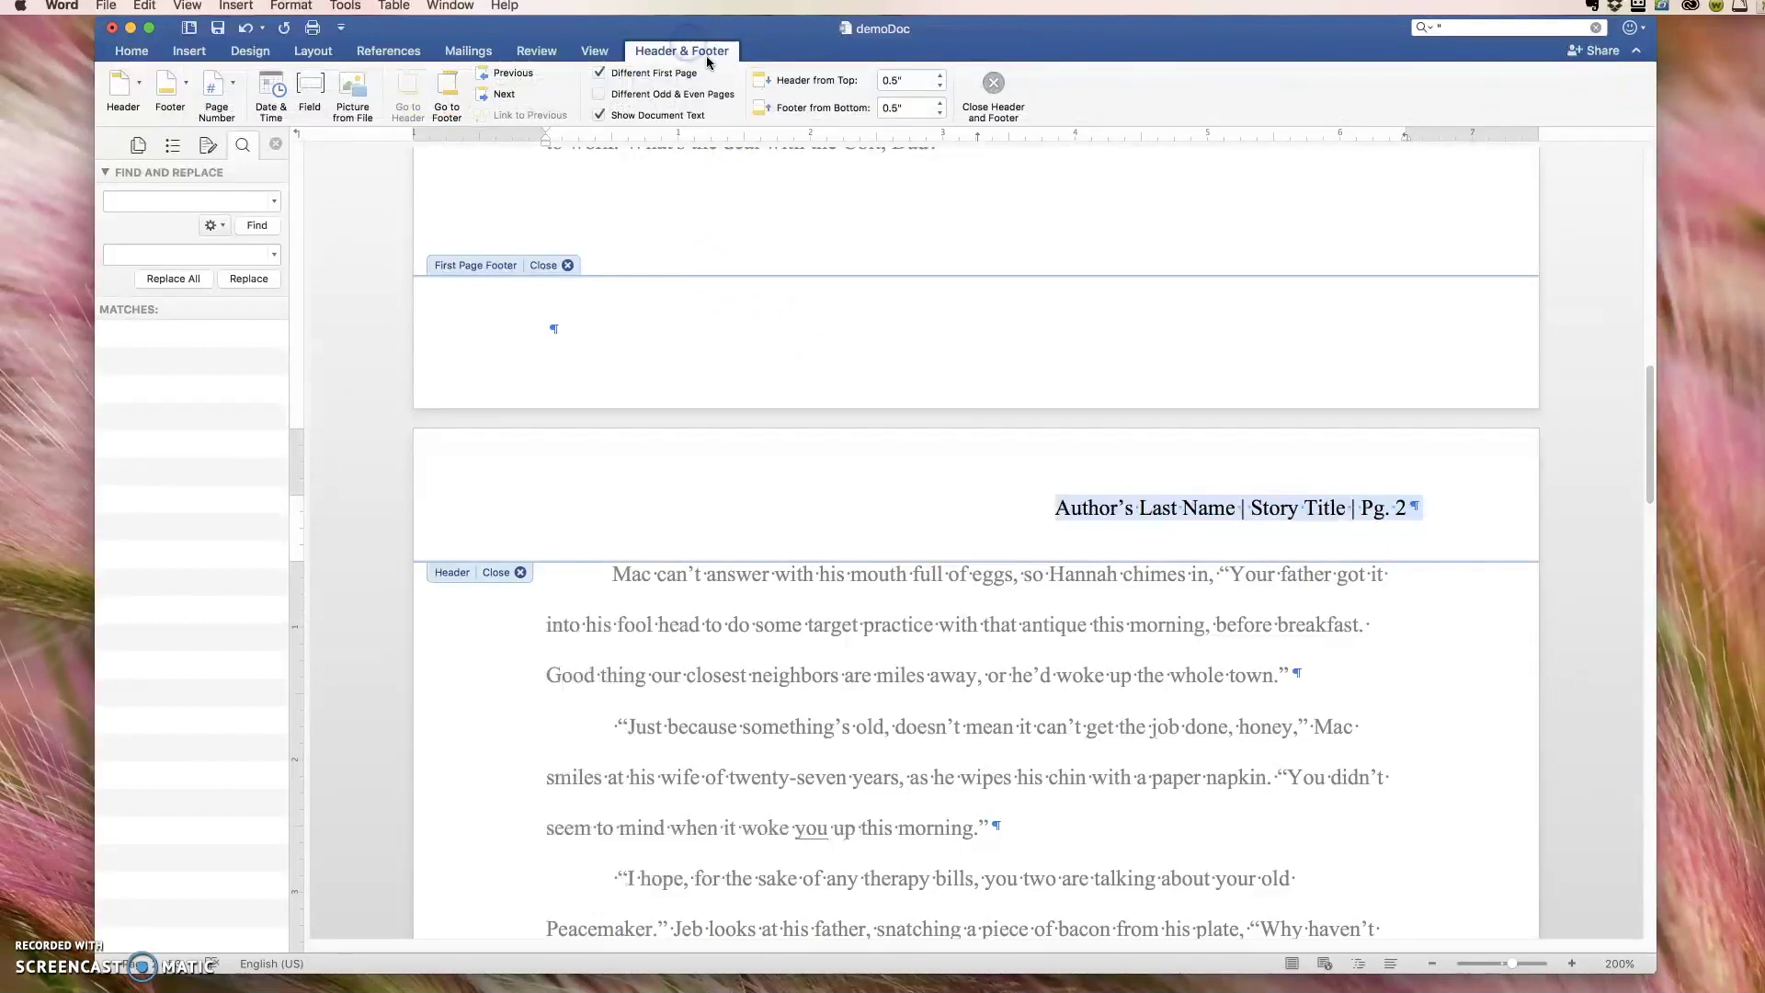
click(991, 85)
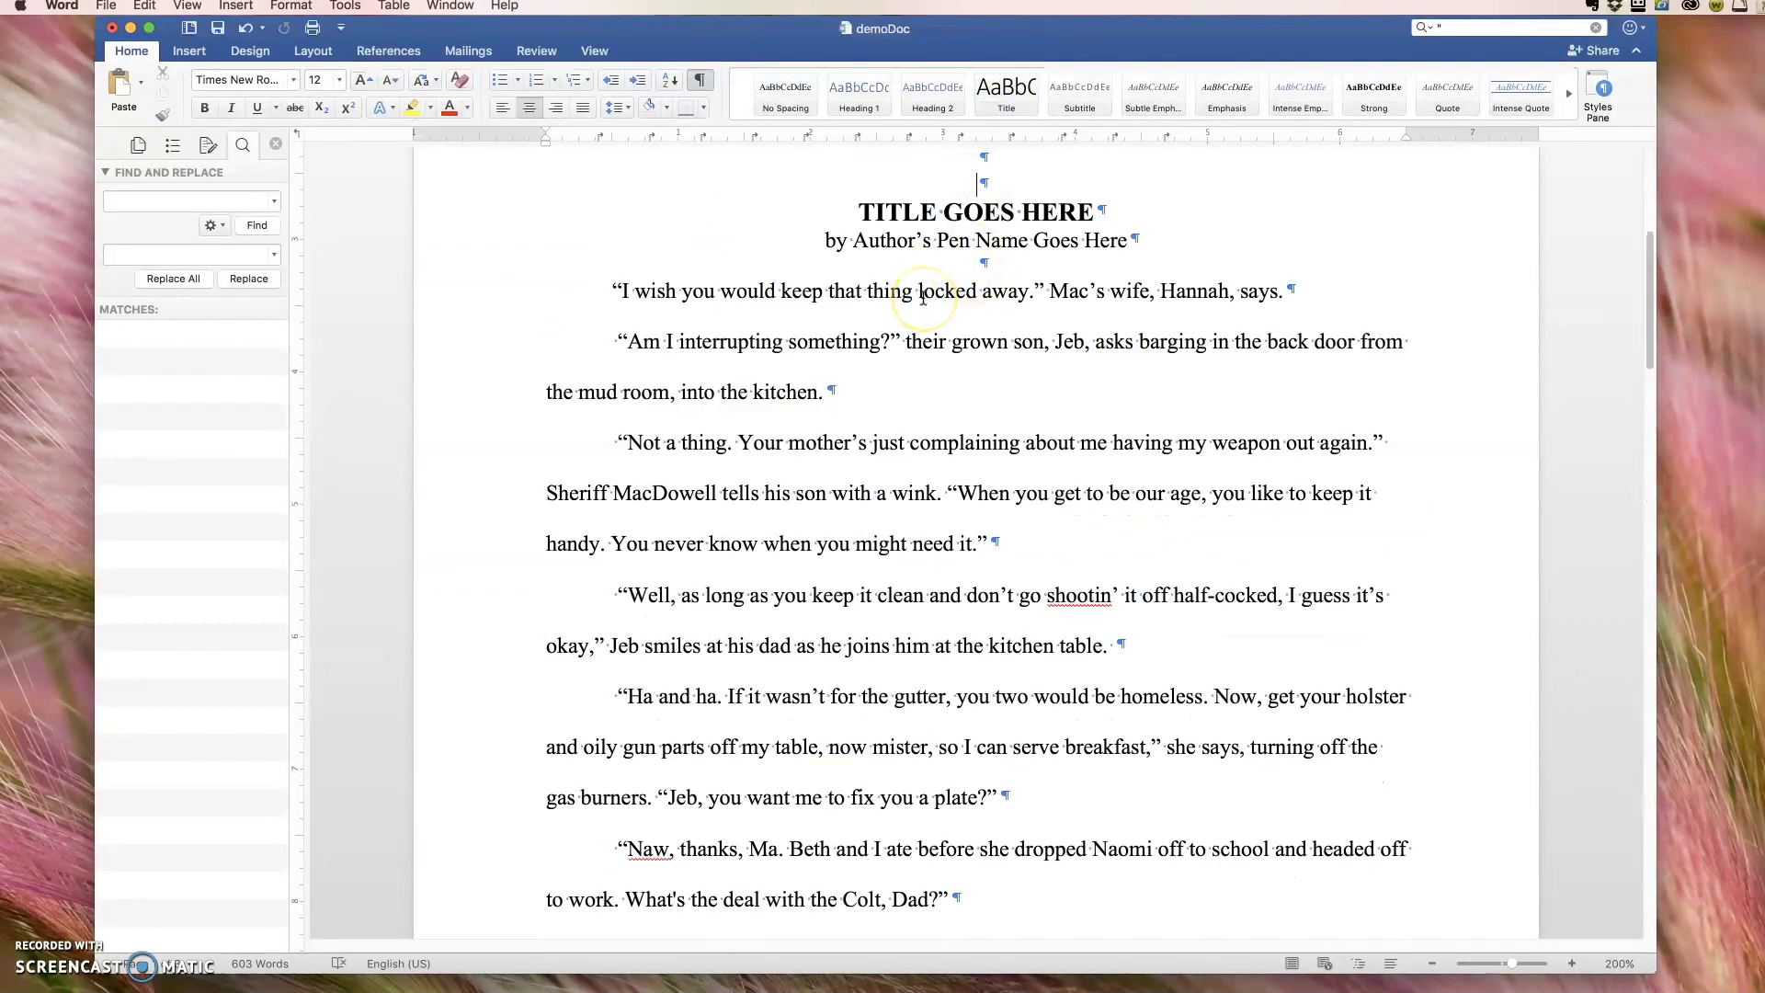
Step: Check the tab stop in the first line of the author block on the first page
scroll(923, 299, up, 10)
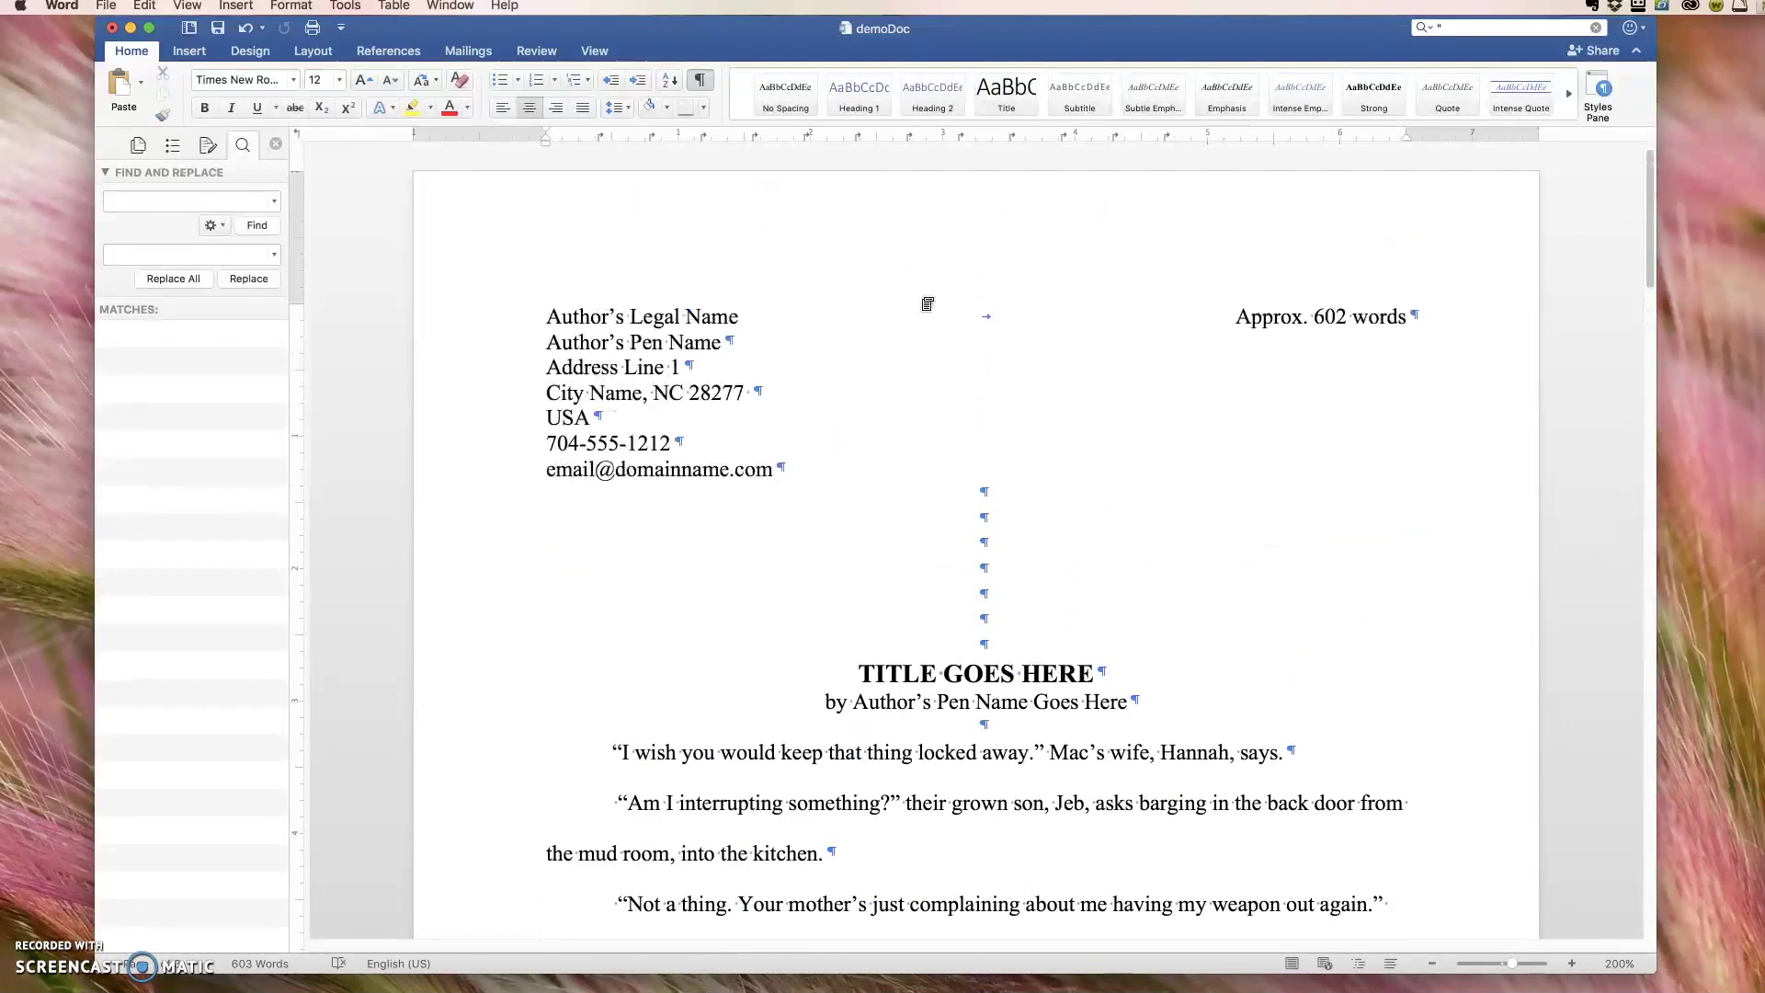
click(542, 318)
click(1108, 321)
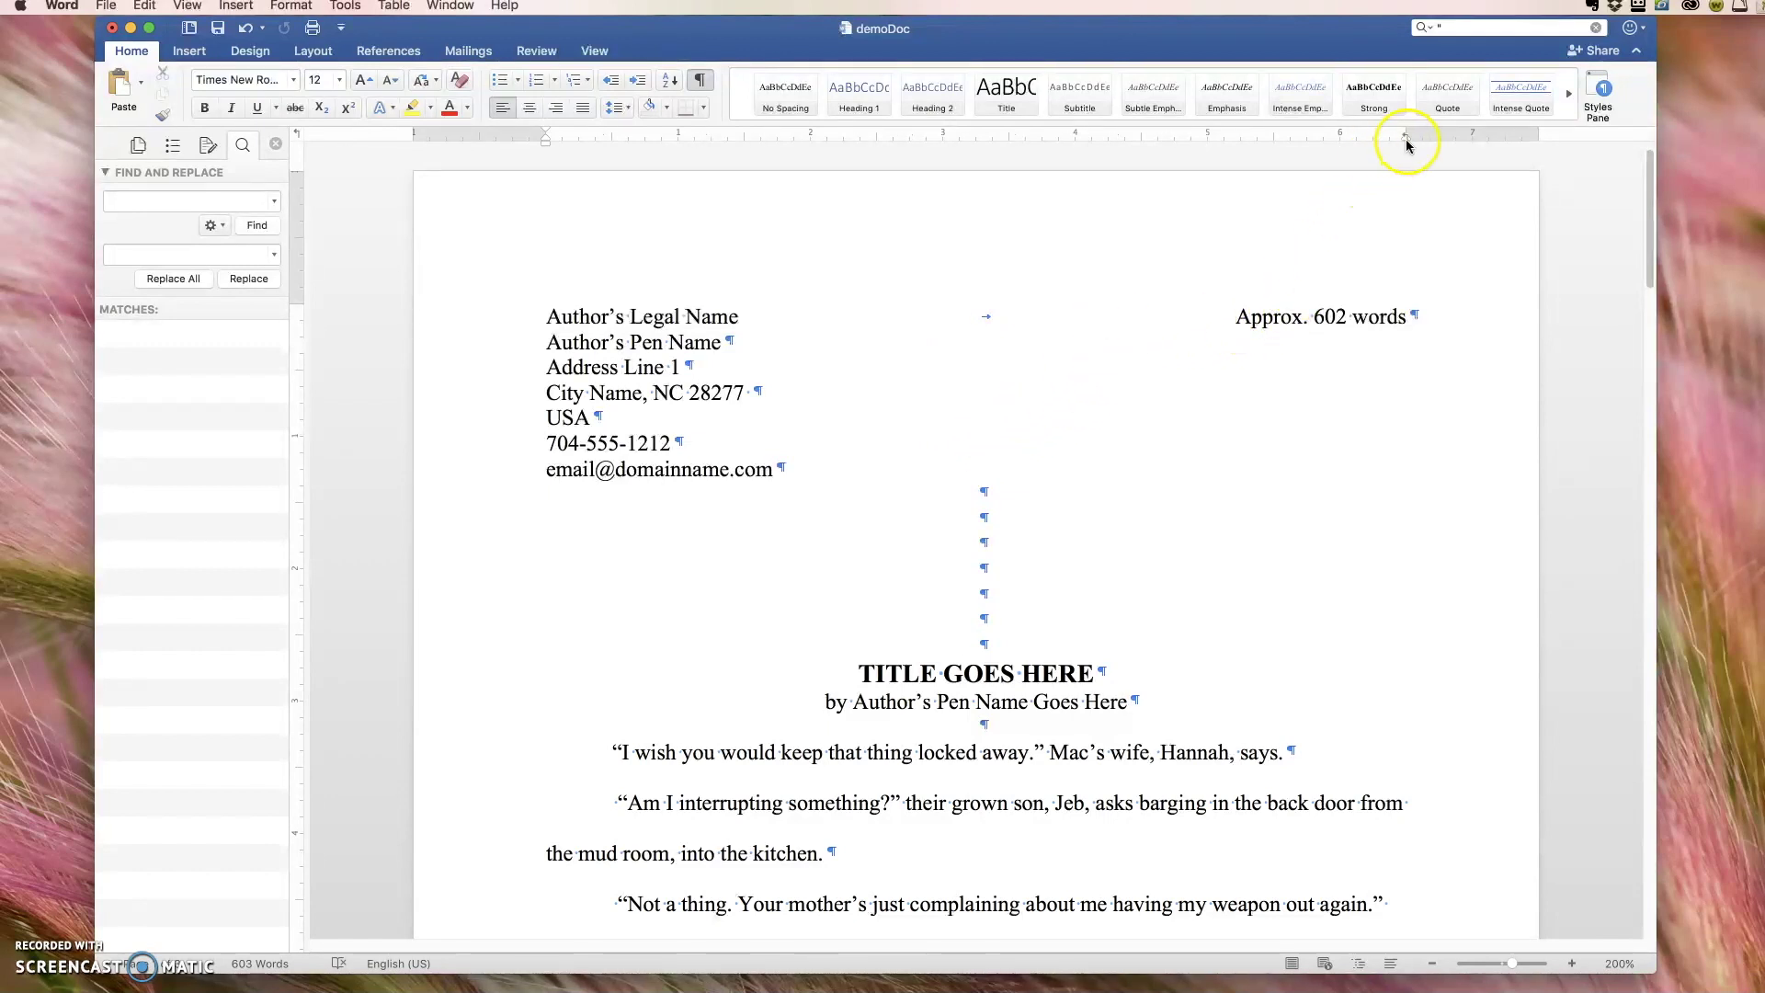
Step: Hide all non-printing characters in the document through the View preferences
scroll(975, 427, down, 1)
scroll(967, 436, down, 4)
scroll(961, 472, down, 1)
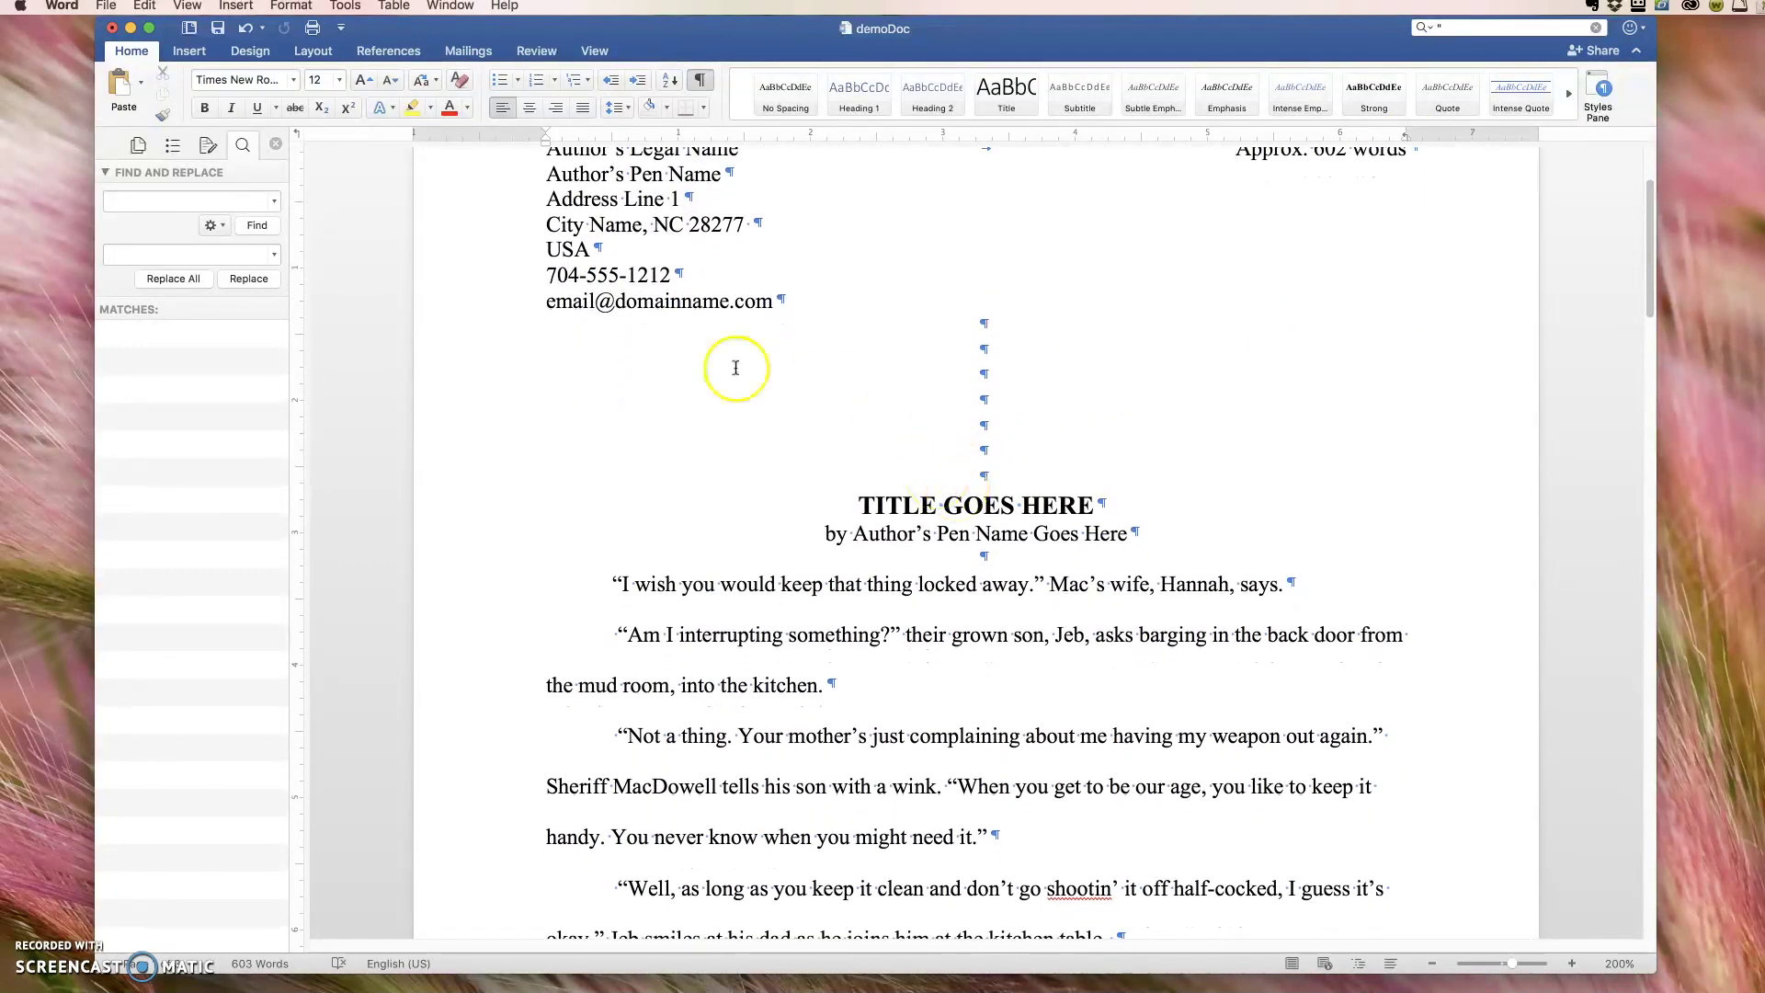
click(61, 8)
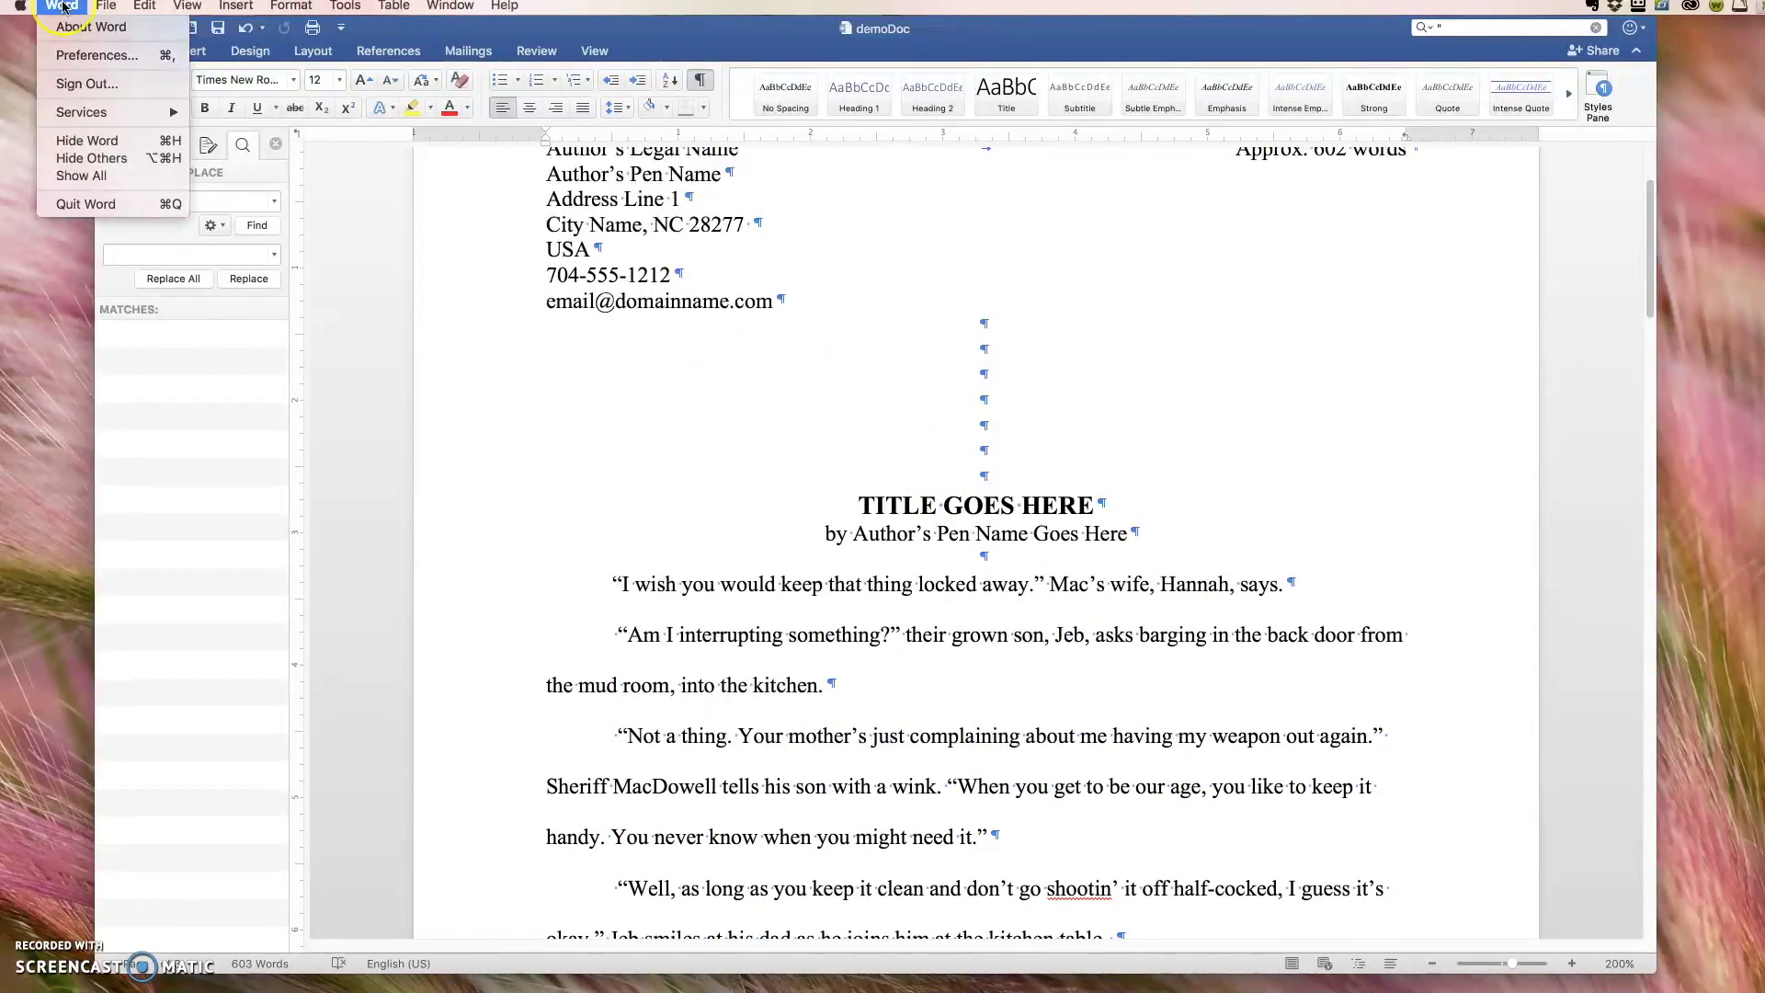
click(92, 55)
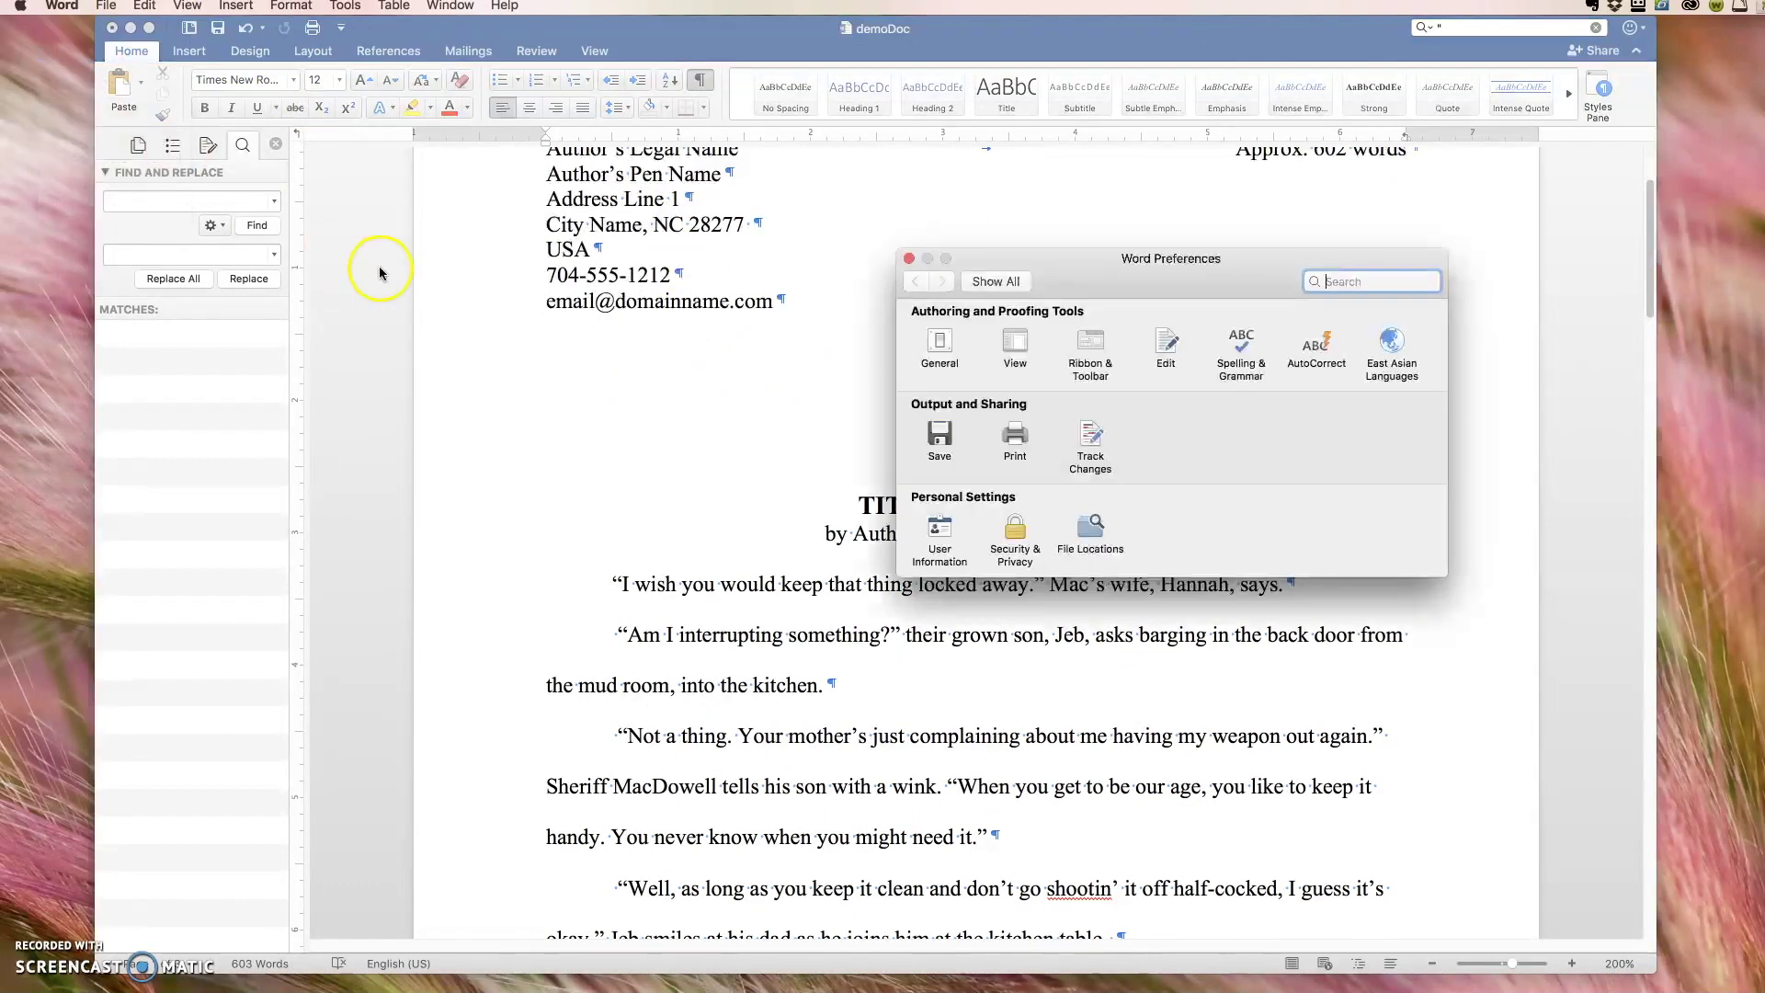
click(1015, 344)
click(935, 535)
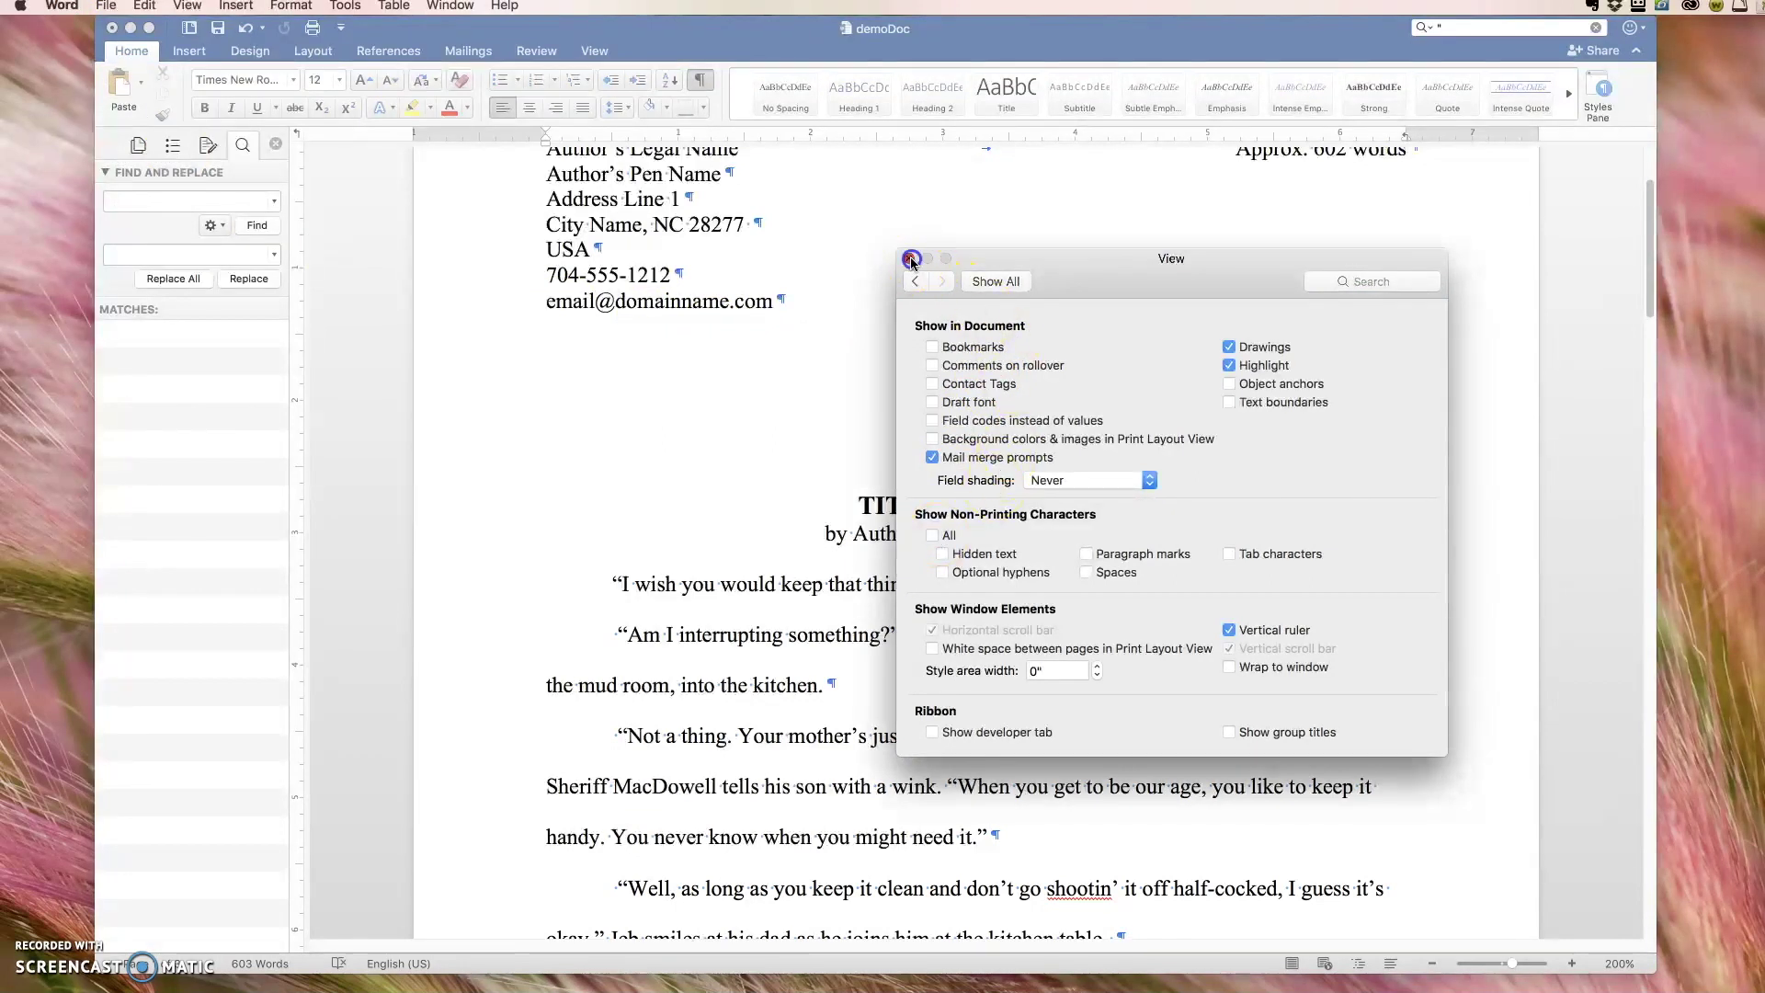
click(911, 259)
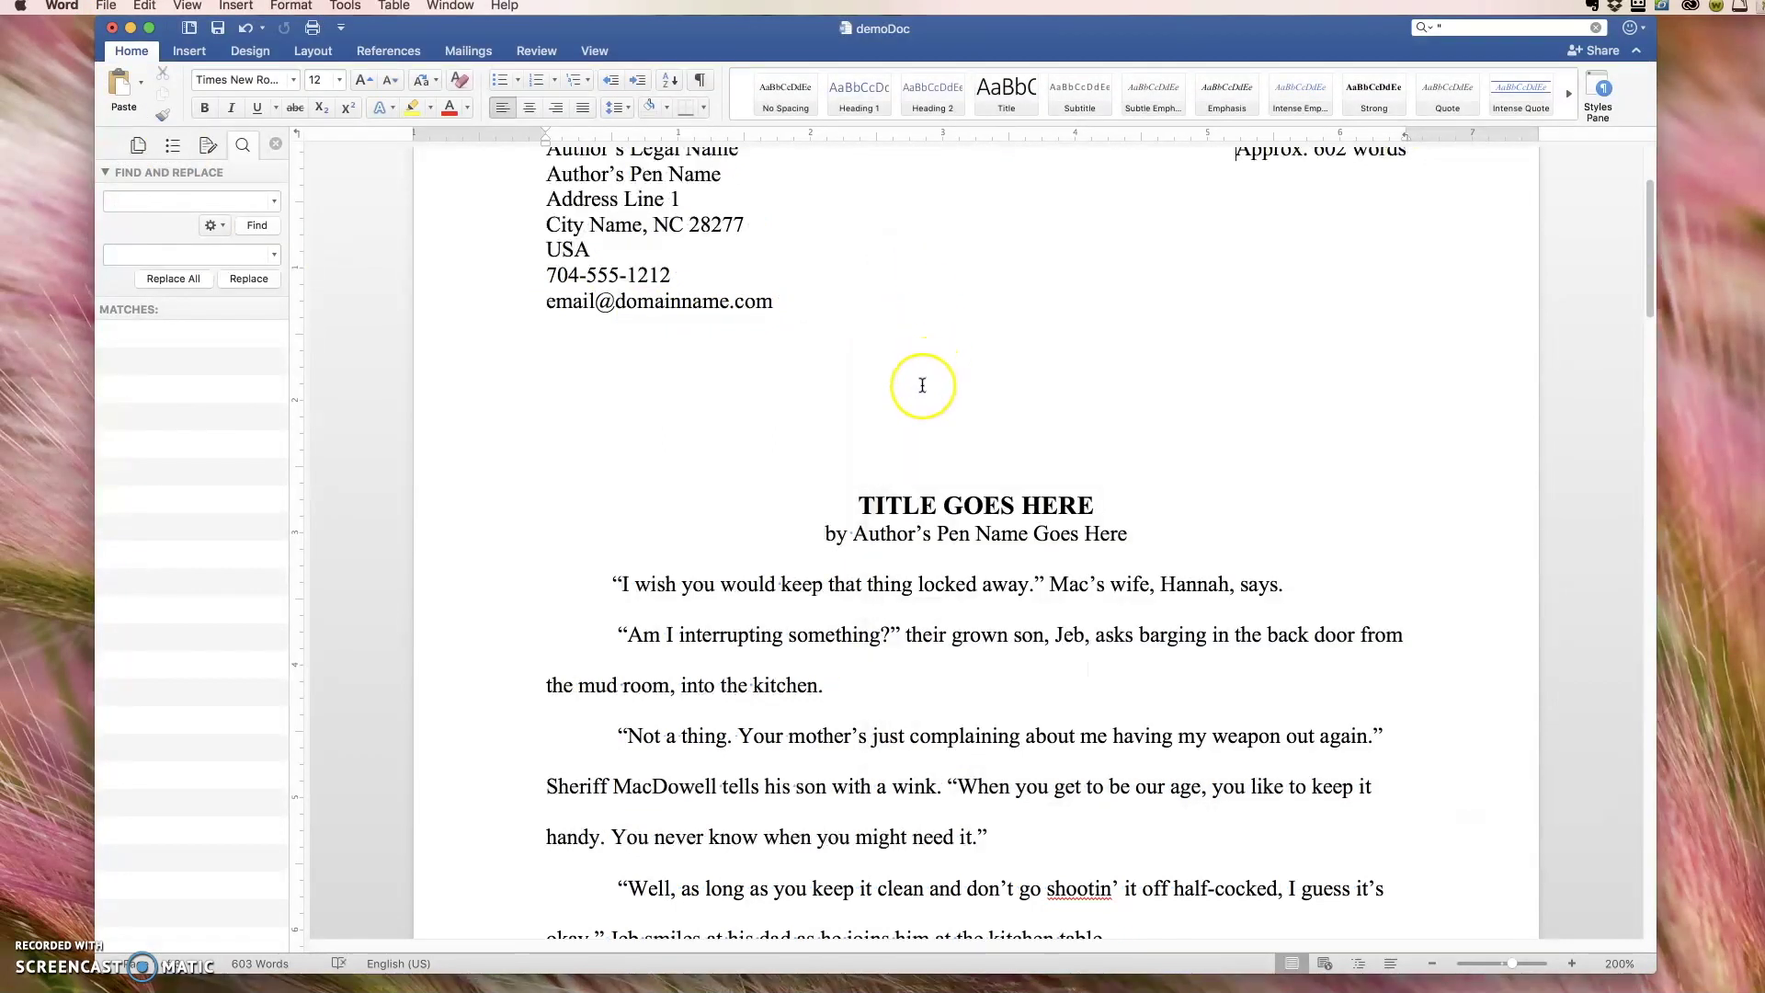
Step: Open the style Organizer and copy the Shunn-Byline style from demoDoc.docx to the Normal global template
scroll(918, 387, down, 4)
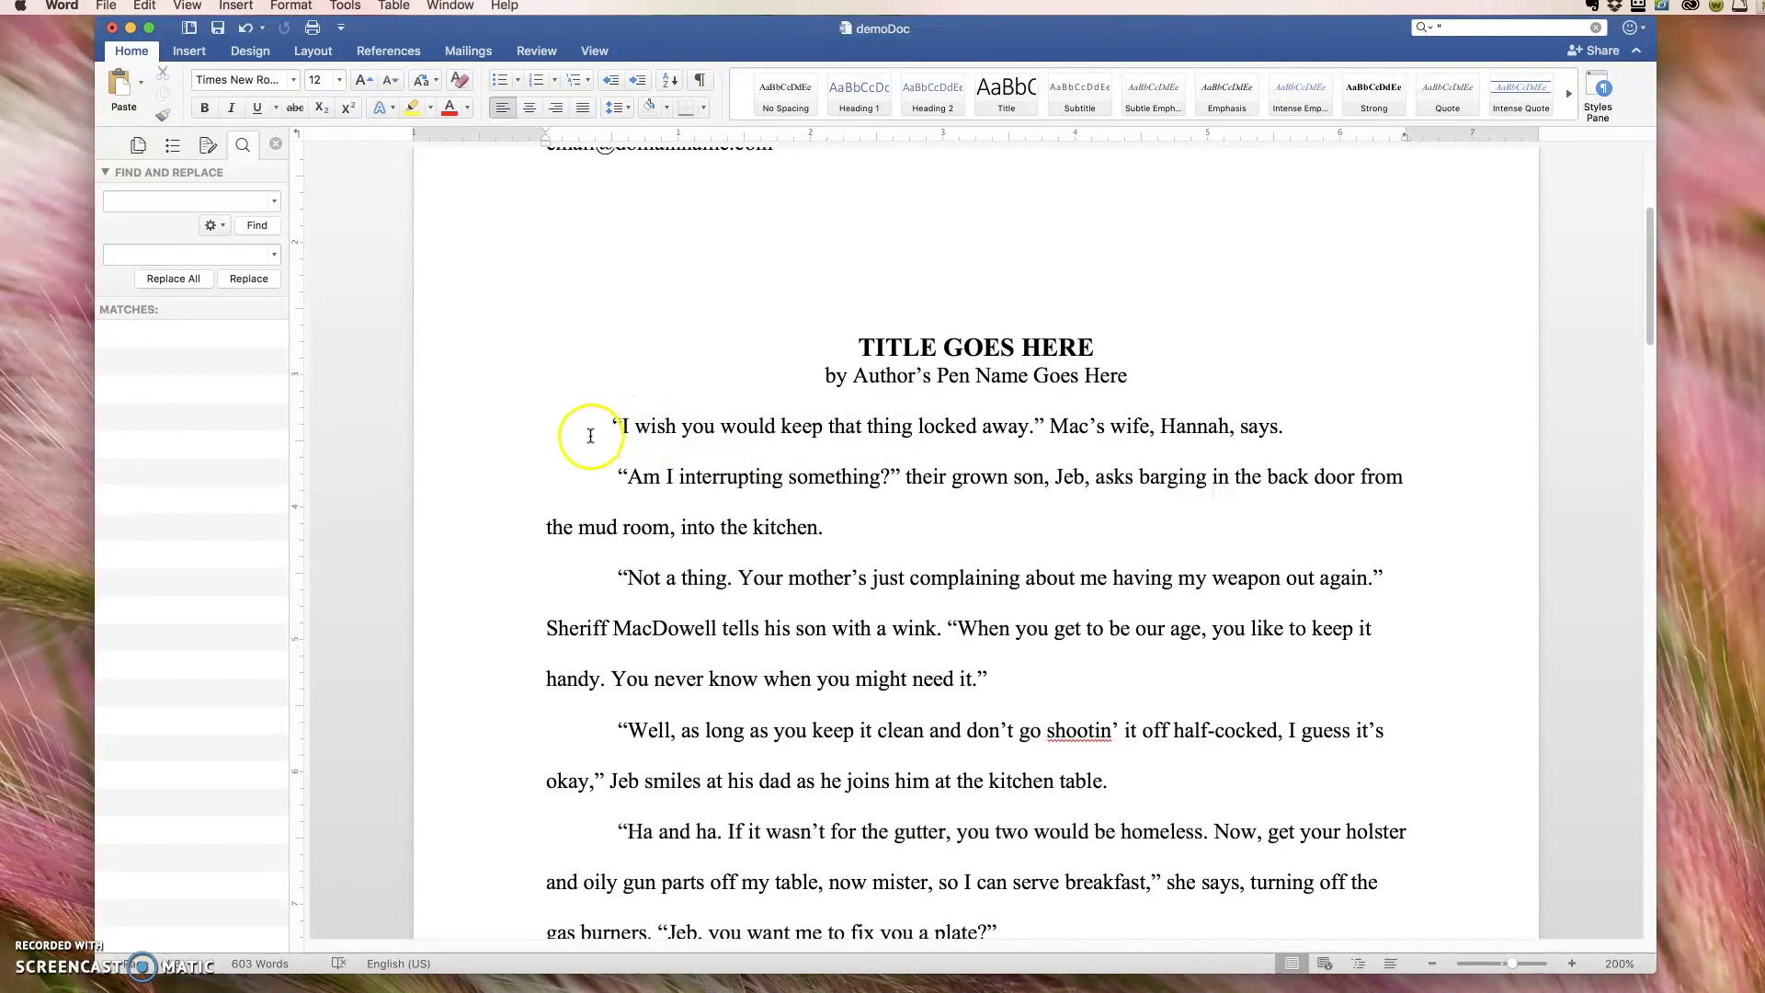
click(291, 5)
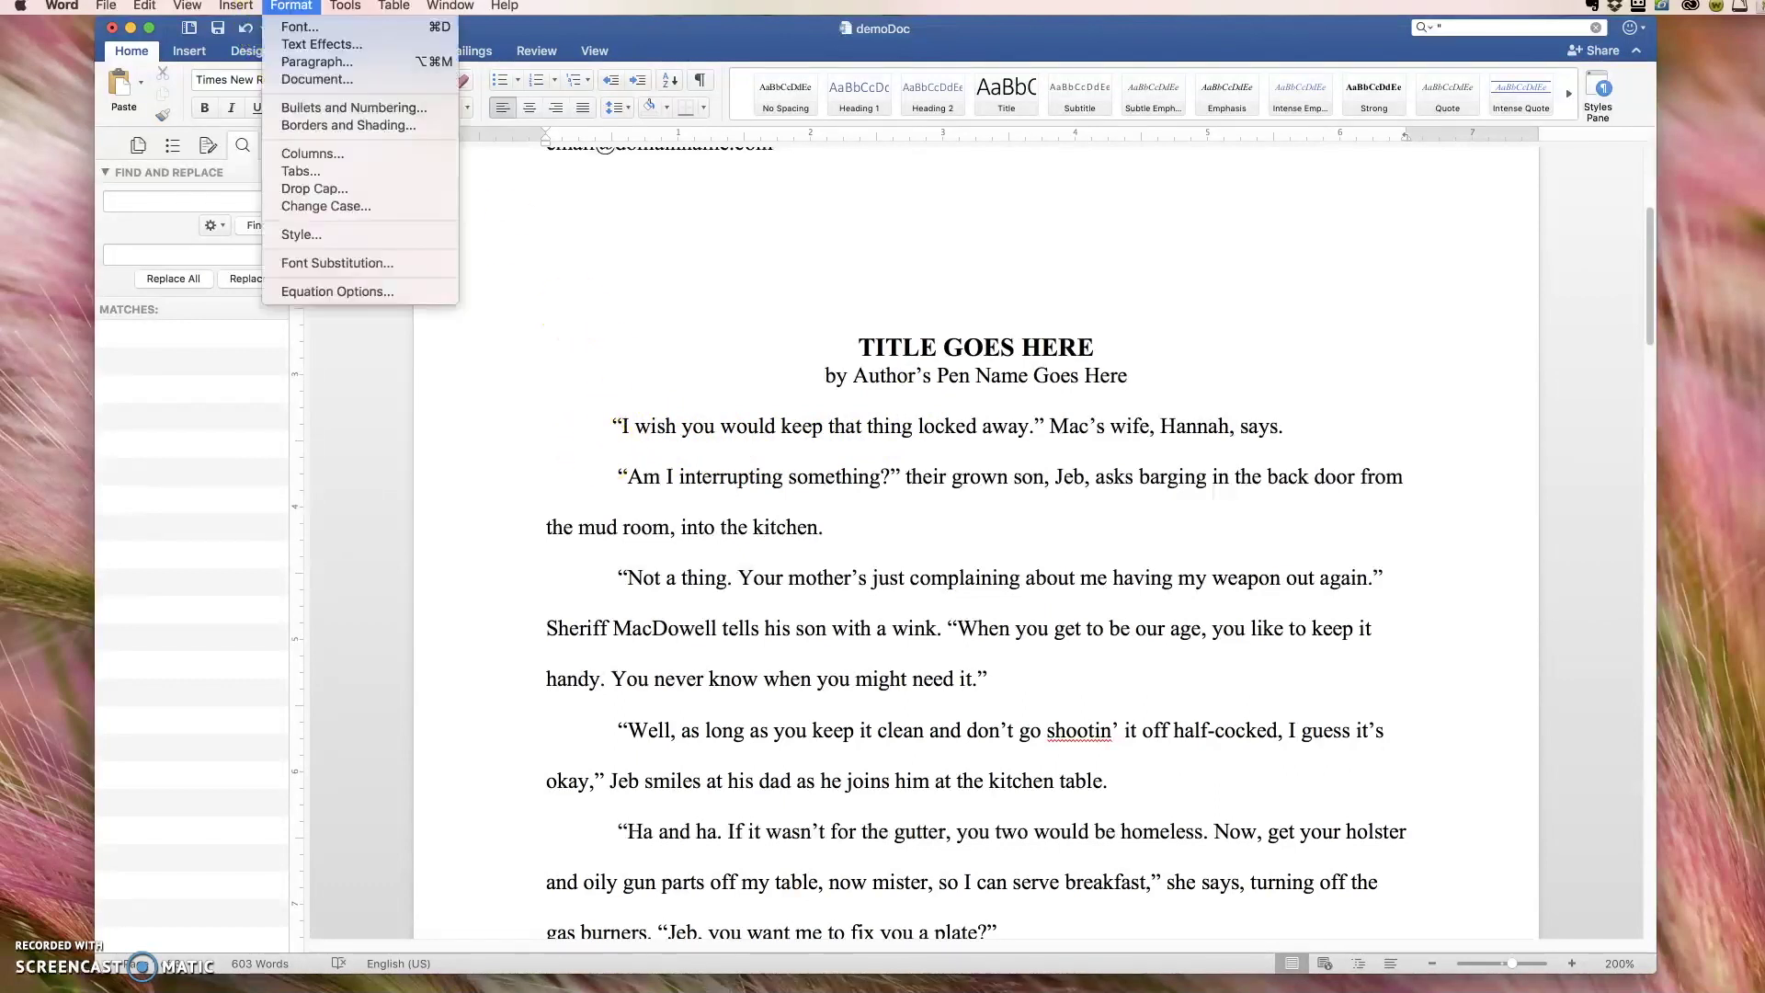
click(350, 235)
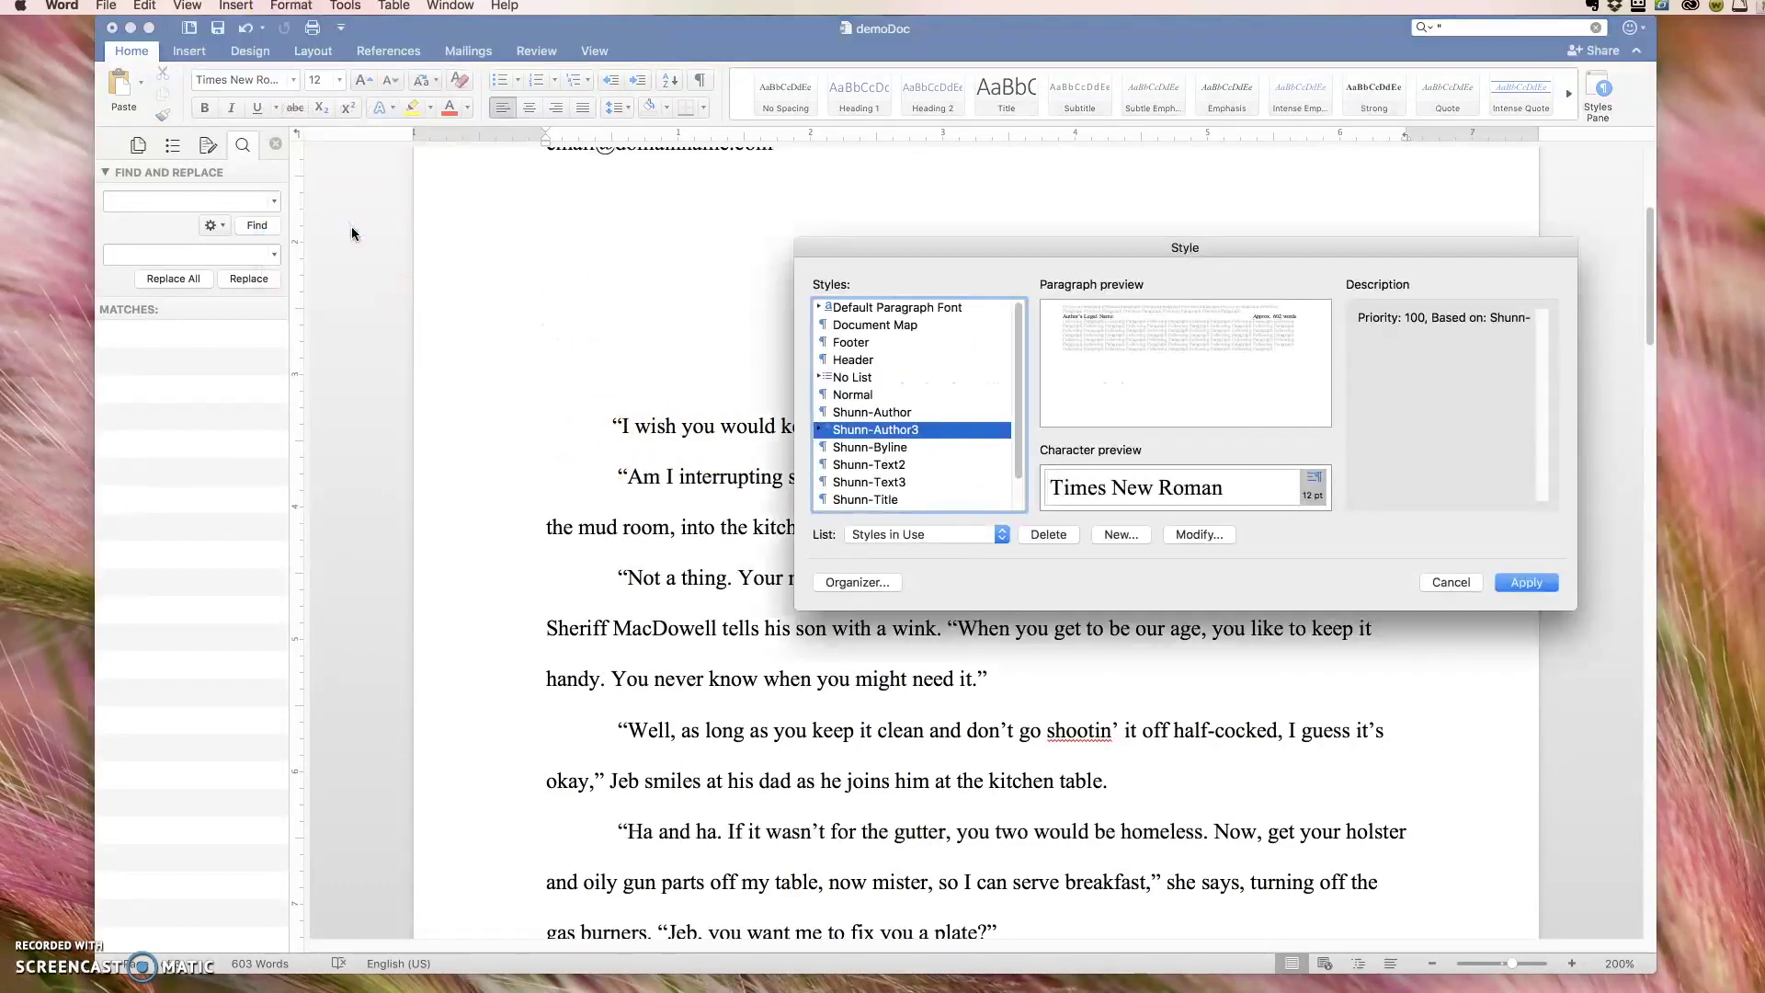
click(870, 583)
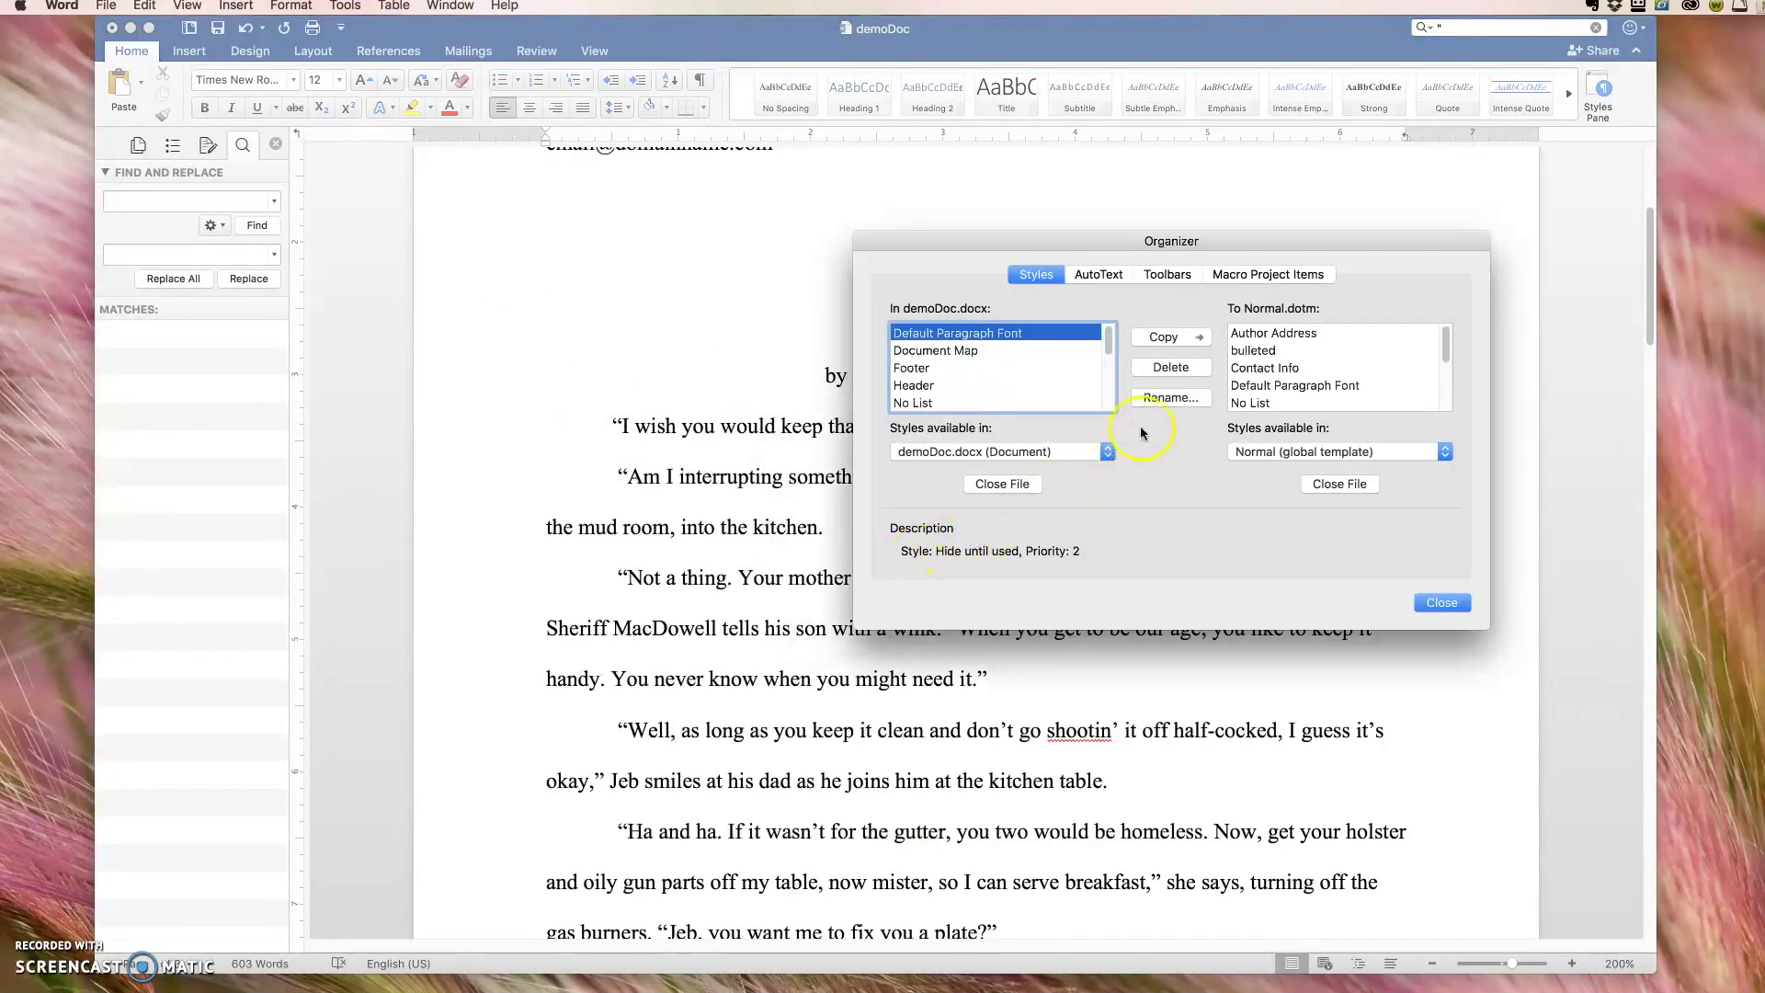
drag(1108, 336, 1106, 386)
click(975, 360)
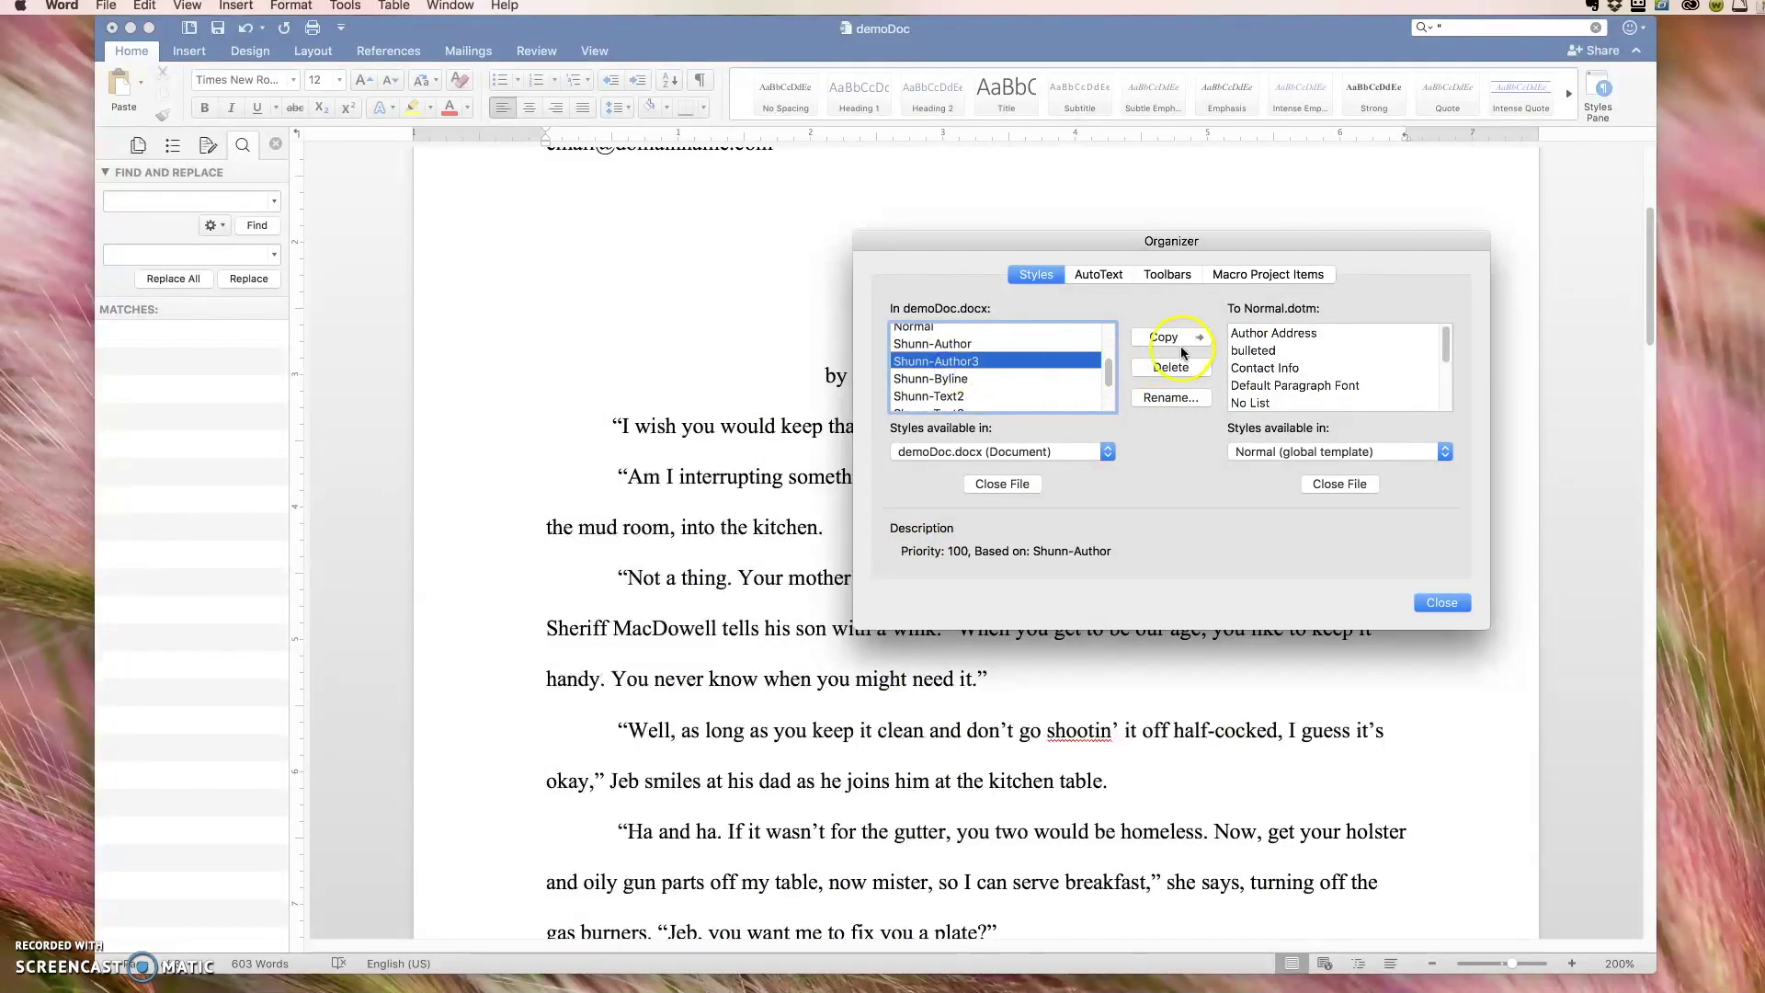
drag(1109, 368, 1108, 393)
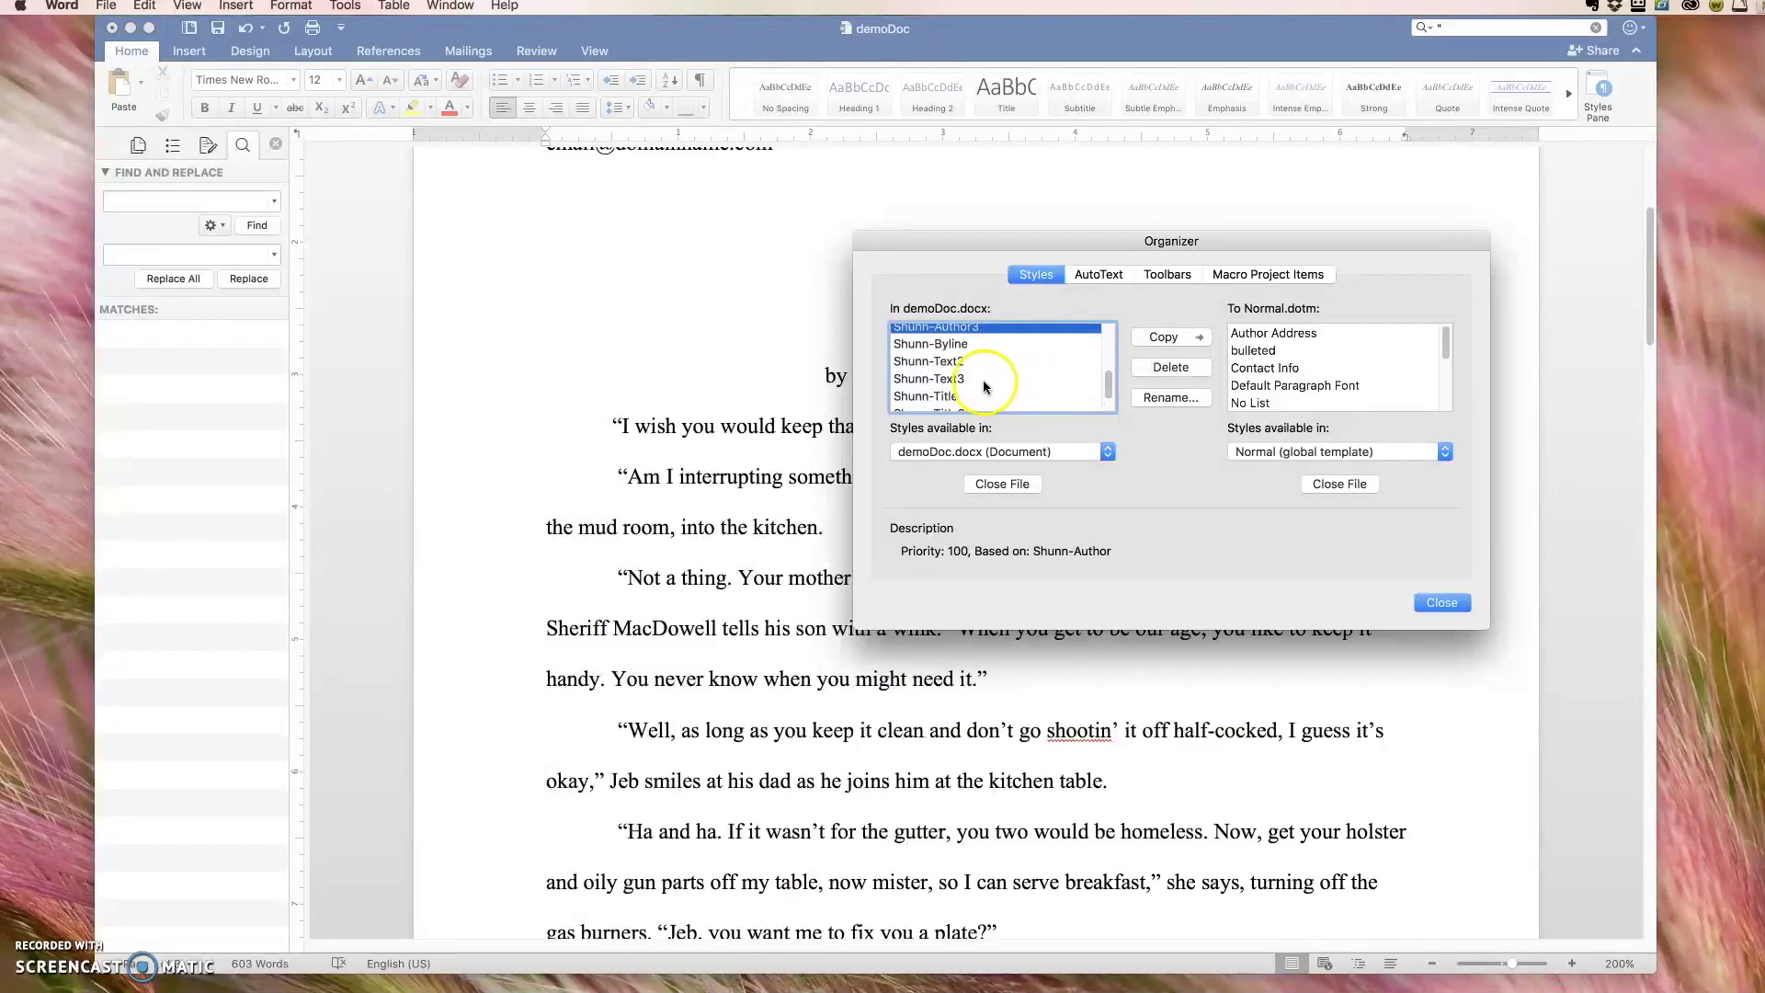
click(961, 344)
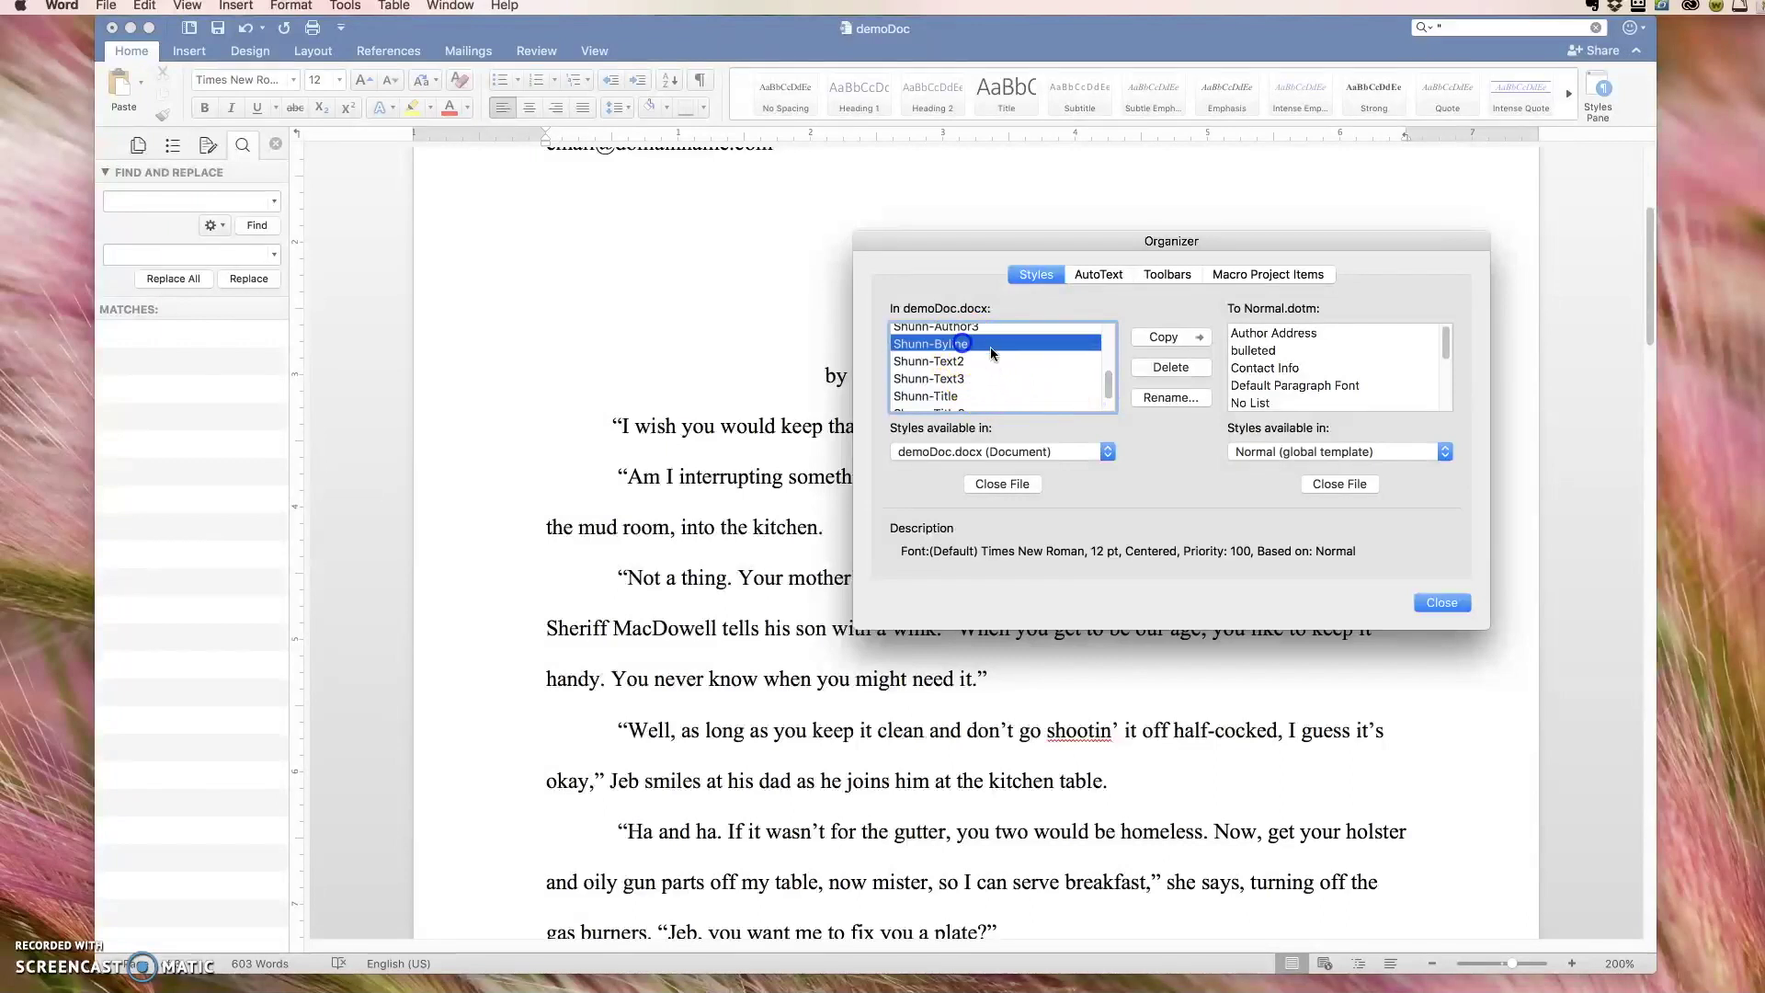
click(1154, 340)
click(1138, 406)
Step: Copy the Shunn-Text2, Shunn-Text3, Shunn-Title and Shunn-Title3 styles to Normal.dotm and close the Organizer
click(957, 361)
shift+click(962, 380)
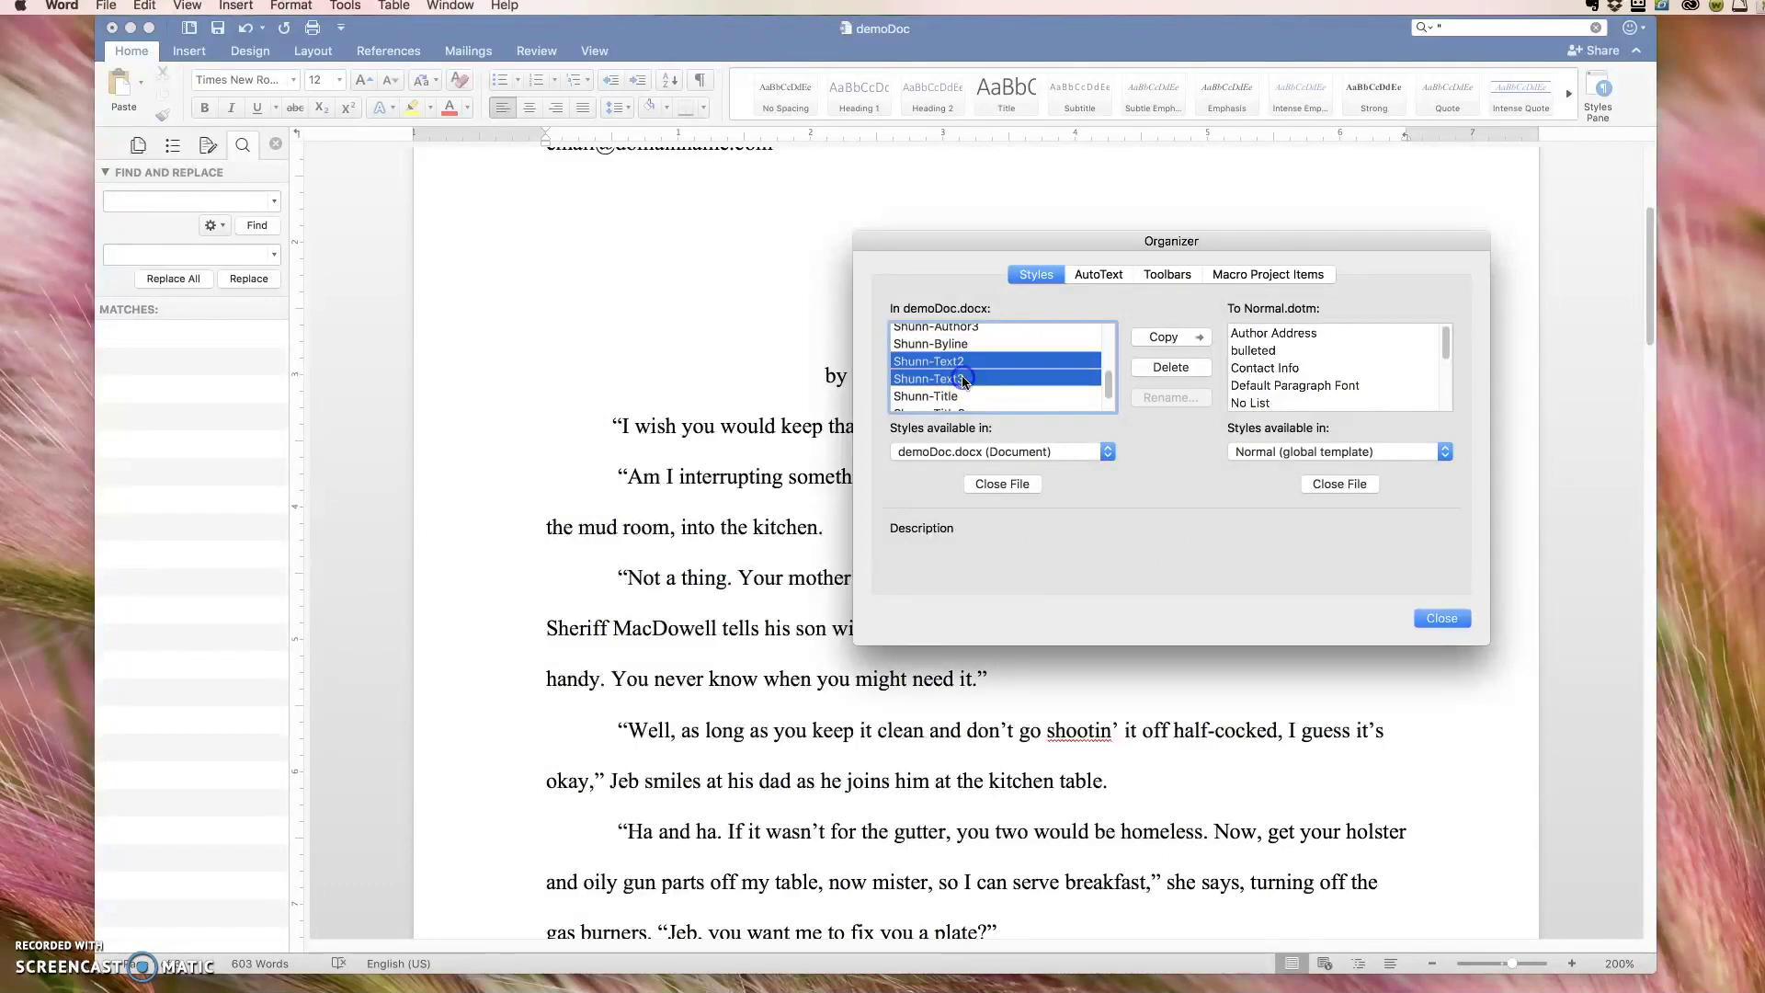
shift+click(952, 397)
drag(1109, 390, 1110, 399)
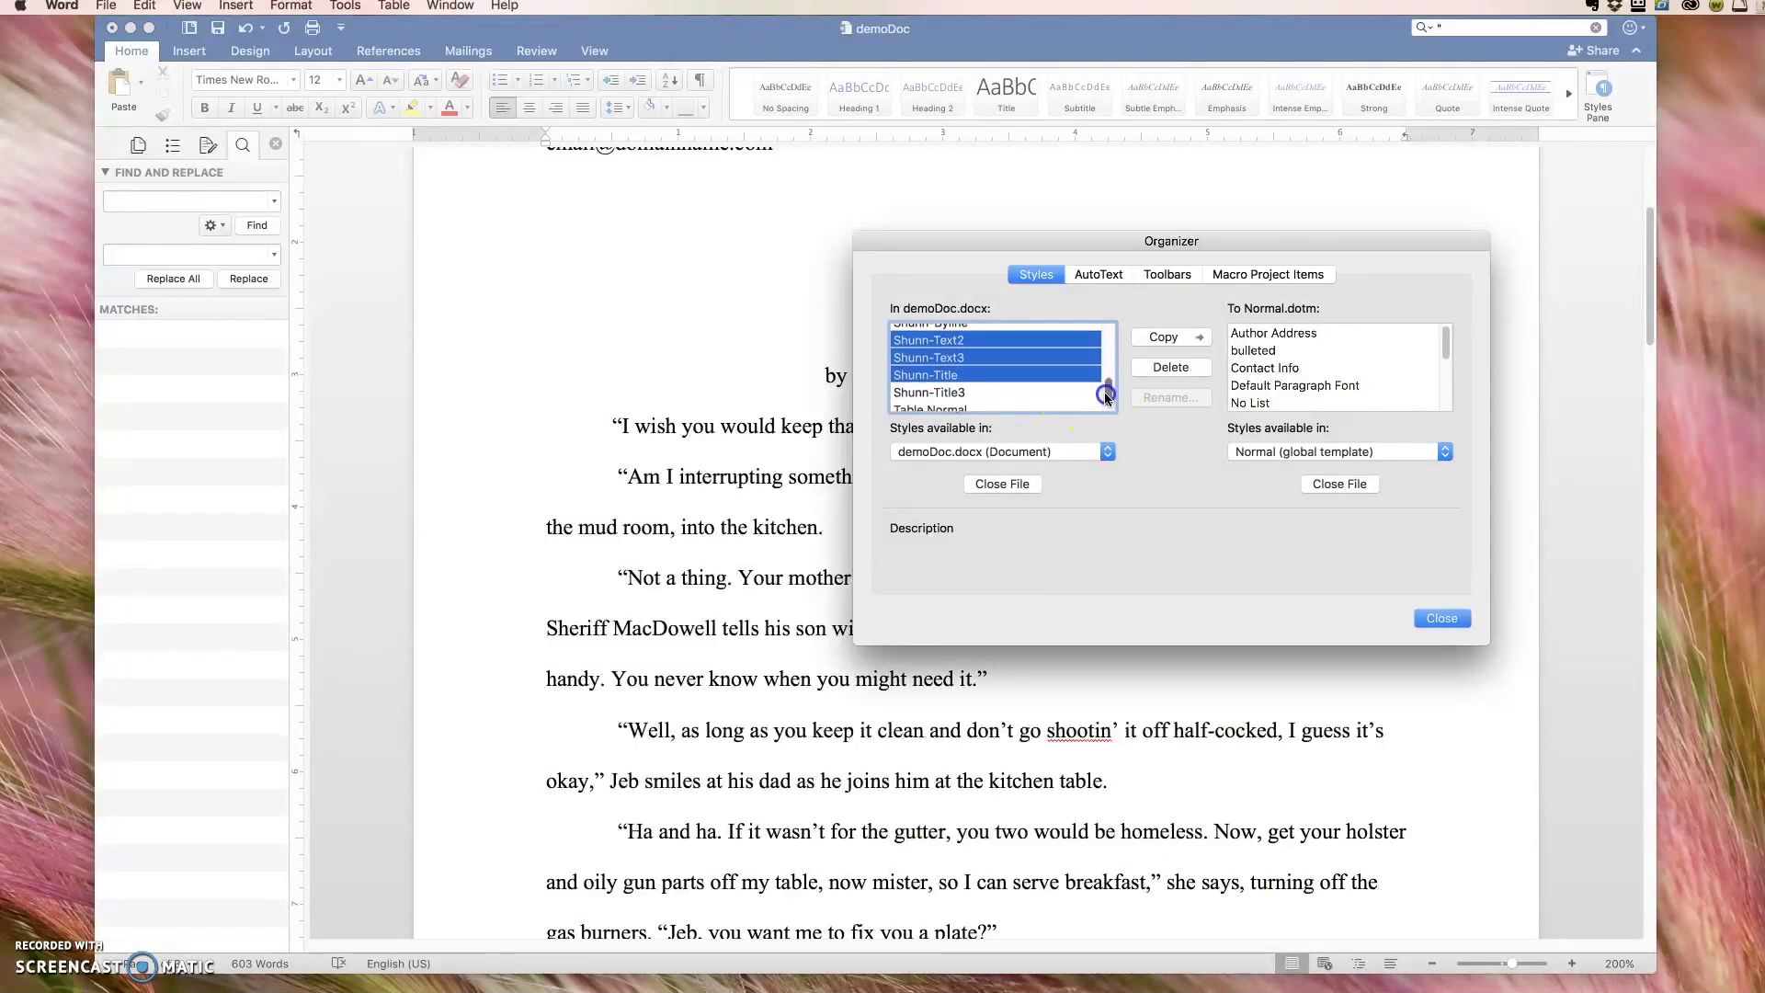
shift+click(1019, 392)
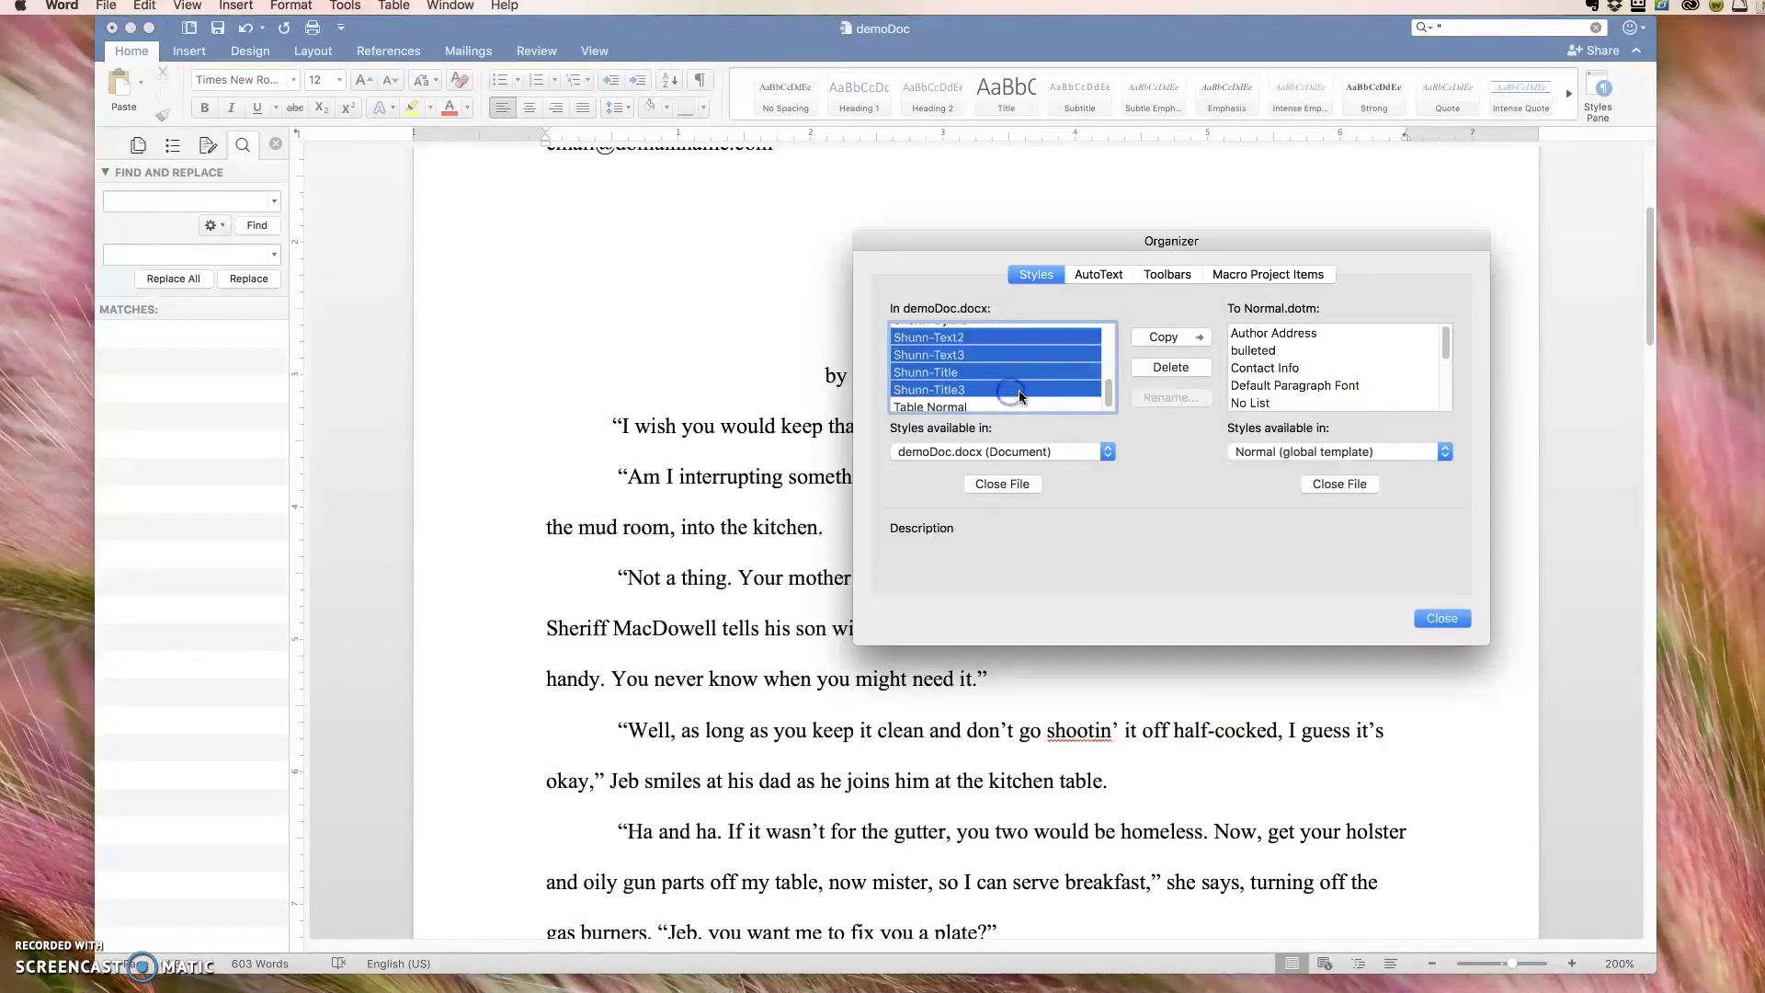
click(1179, 336)
click(1149, 407)
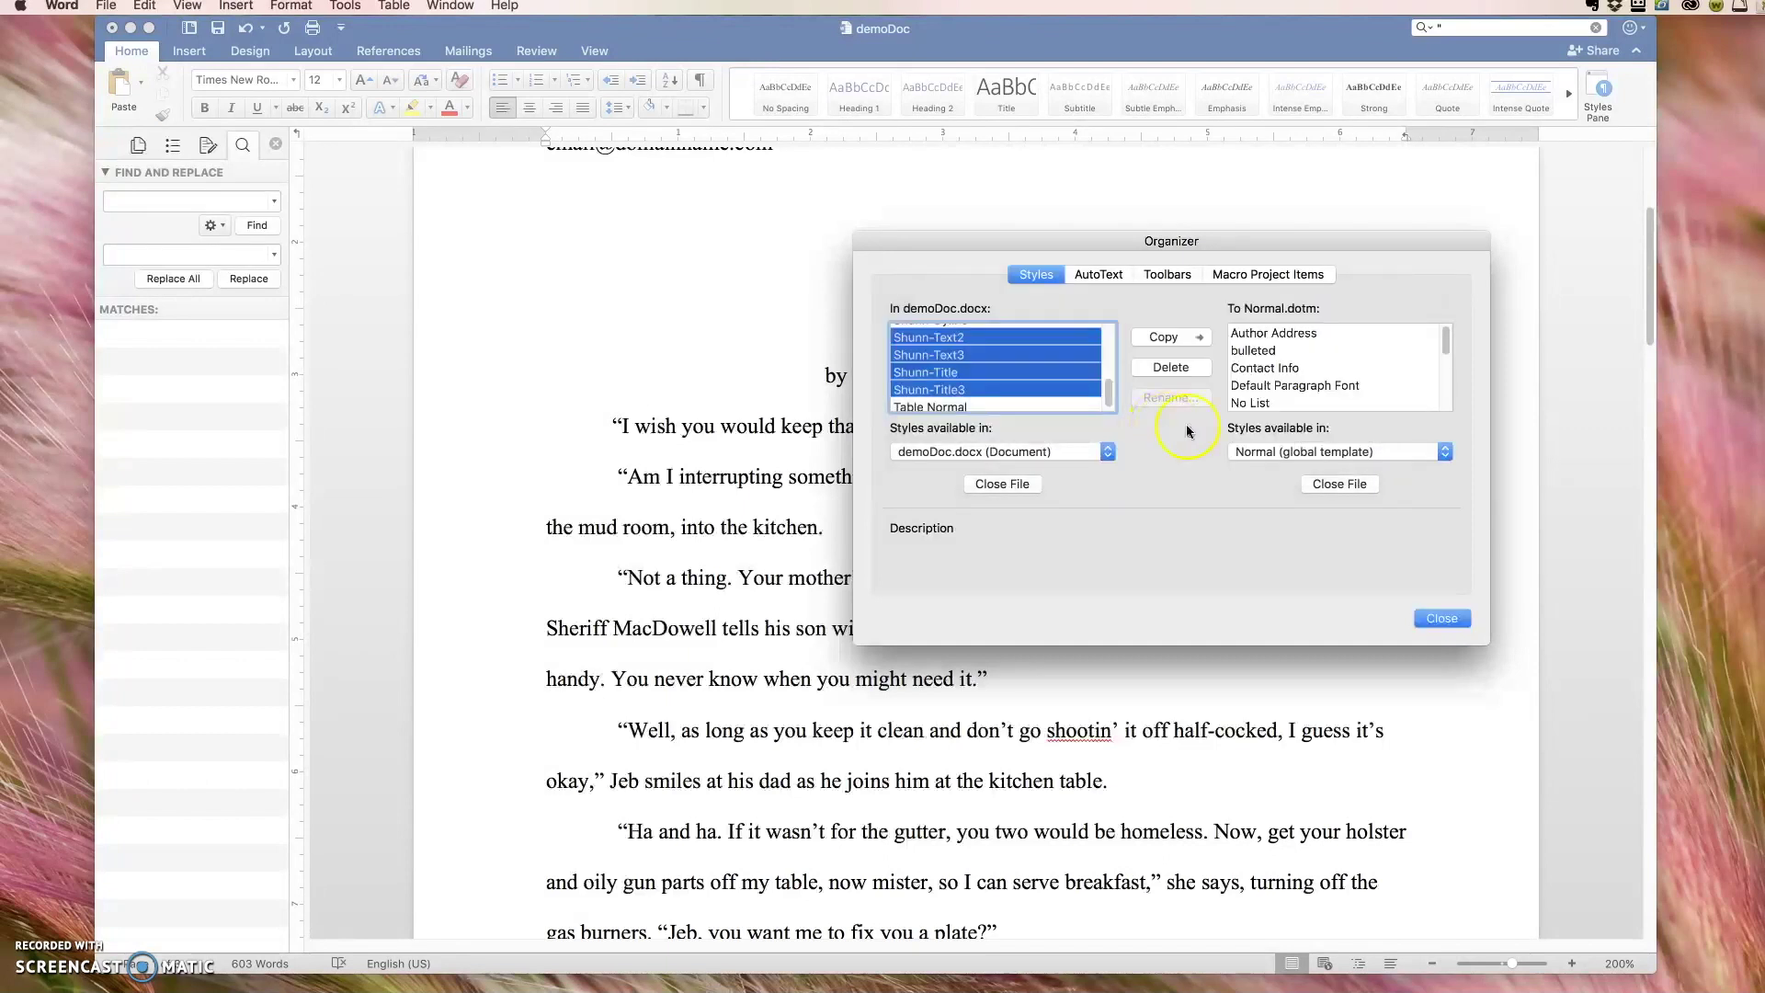
mouse_move(1445, 342)
mouse_down()
mouse_move(1437, 405)
mouse_move(1440, 335)
mouse_up()
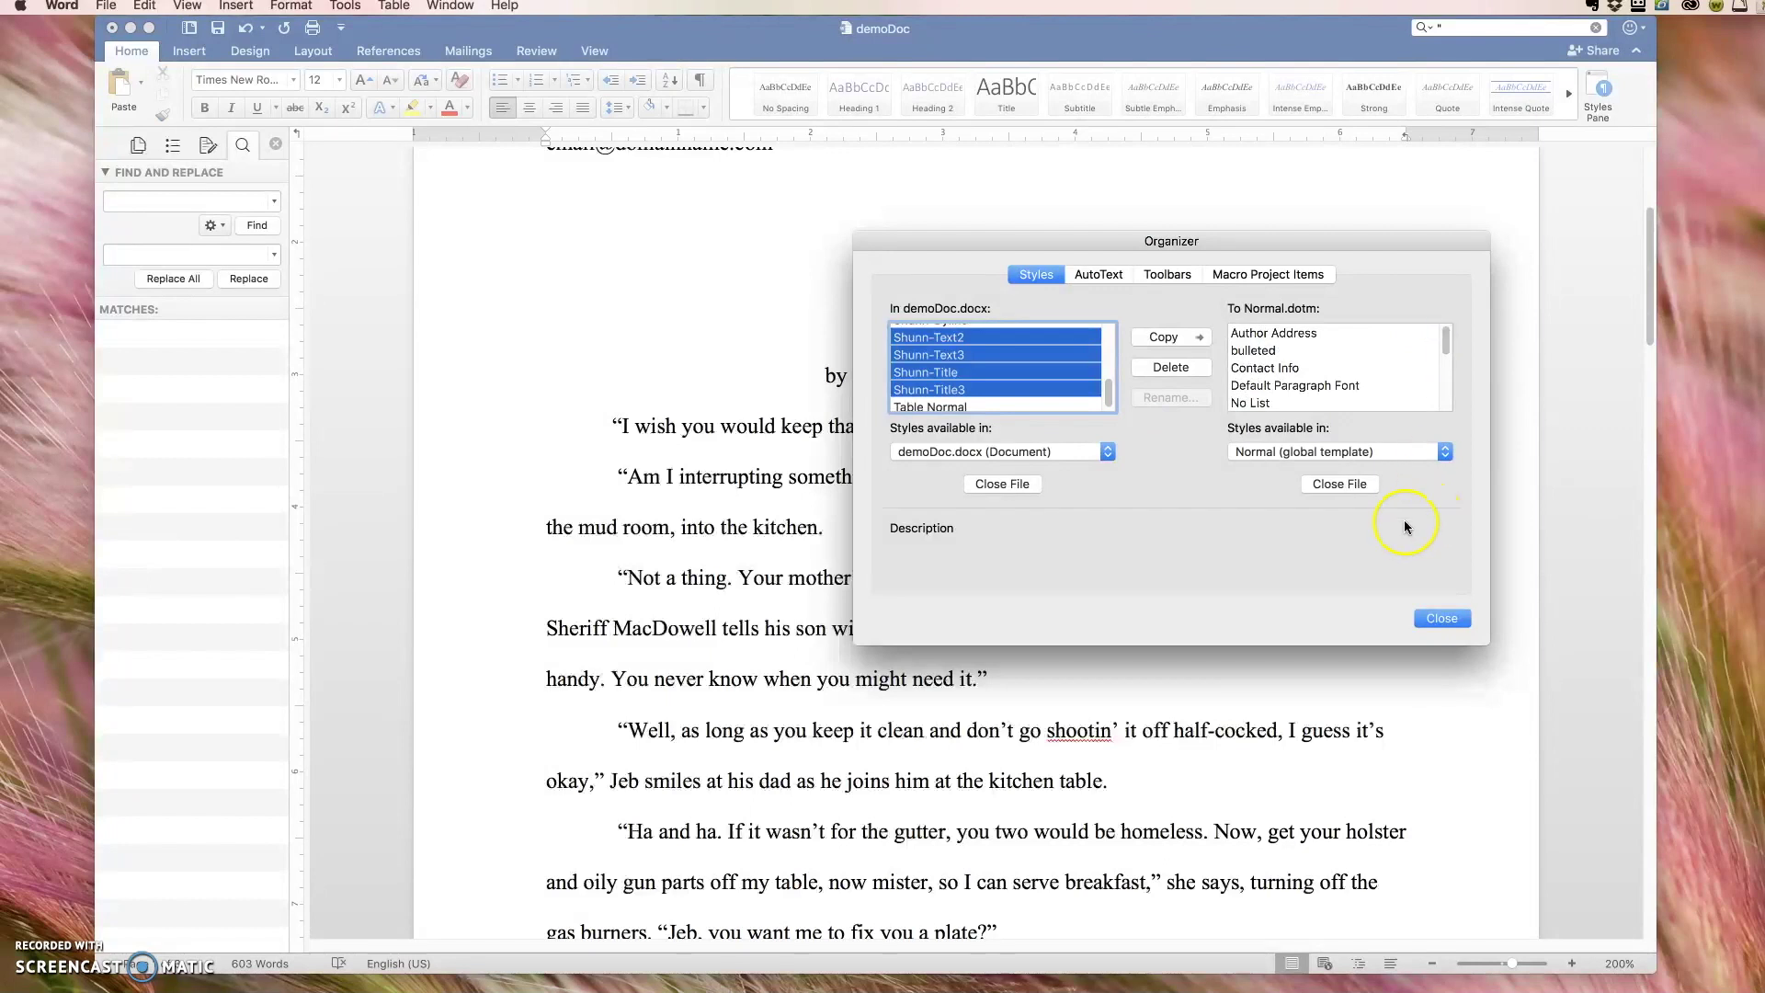
click(1437, 618)
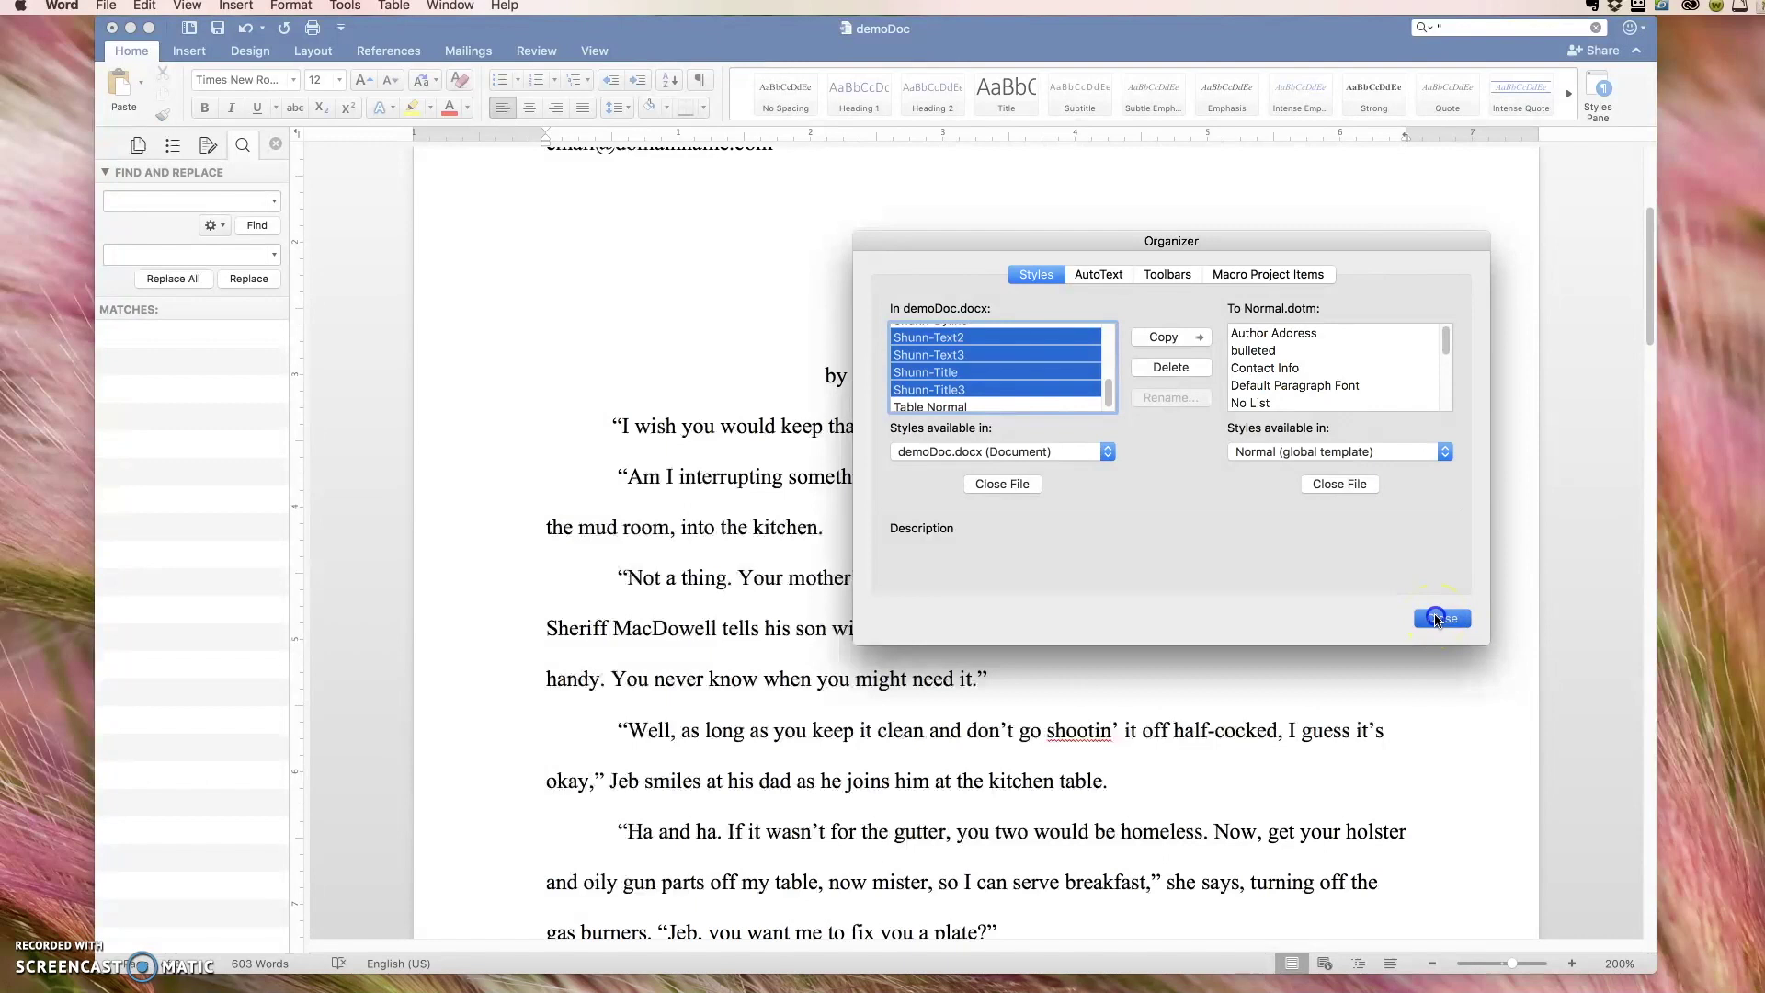
Step: Save the demoDoc document
scroll(1241, 515, up, 3)
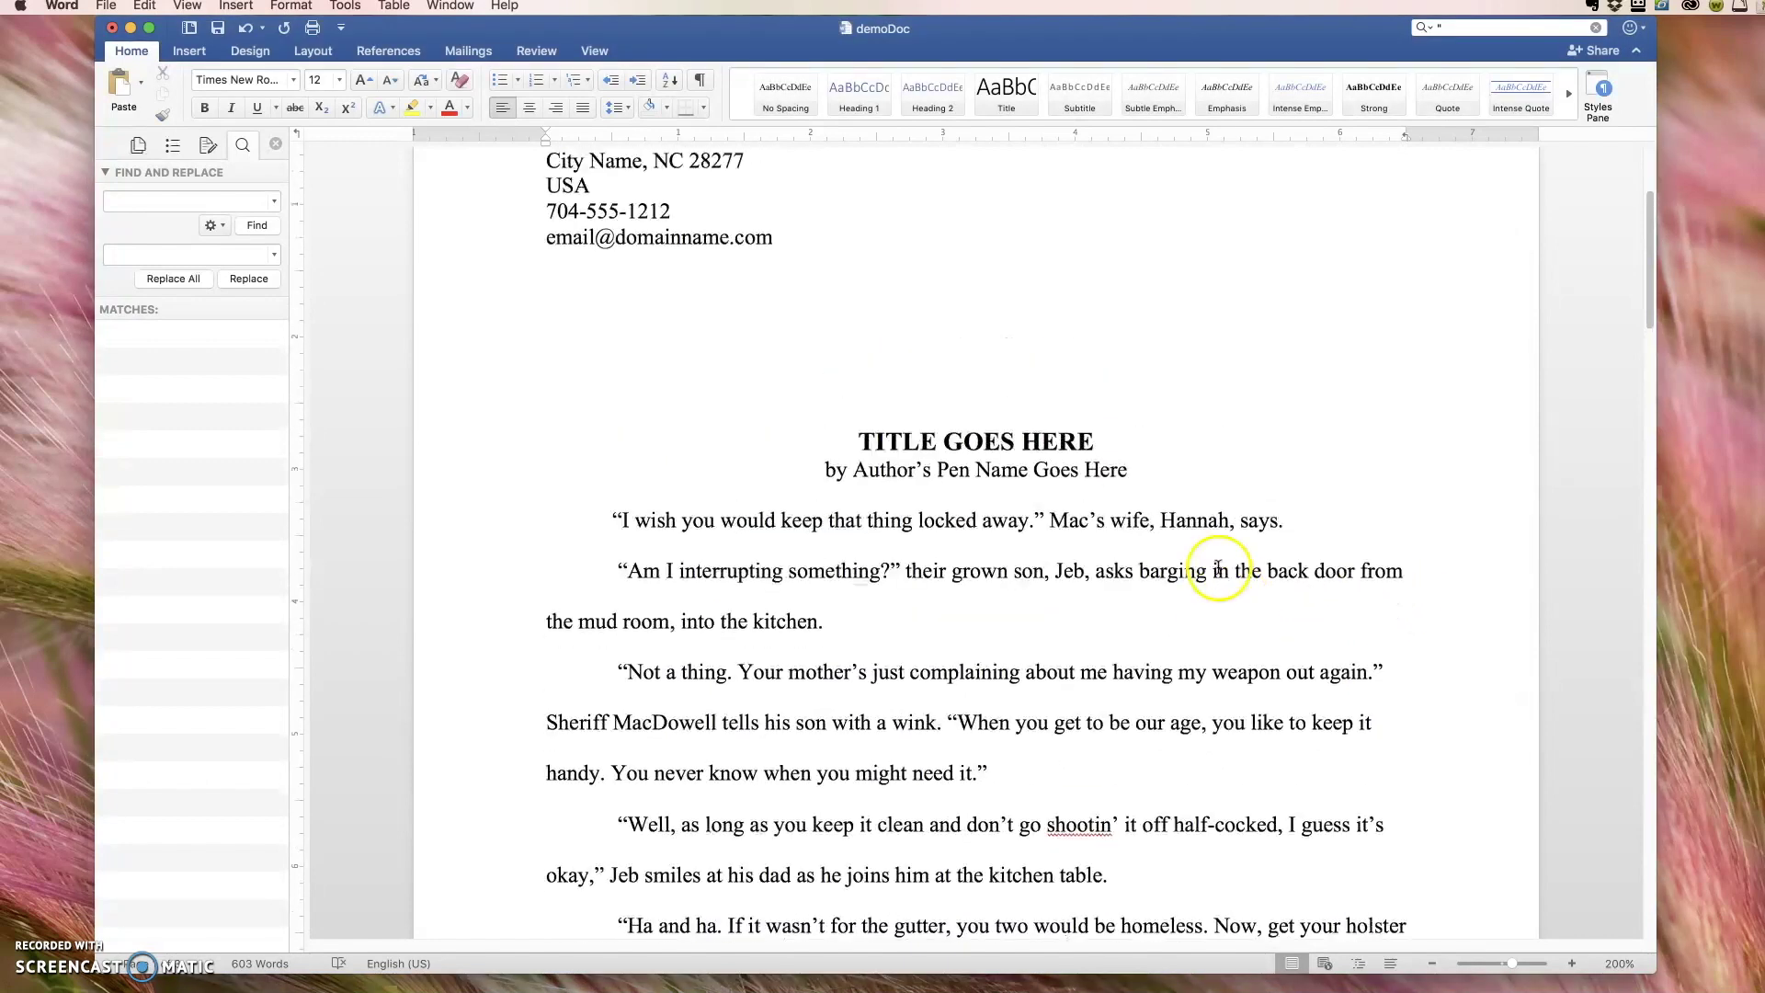
scroll(905, 404, up, 3)
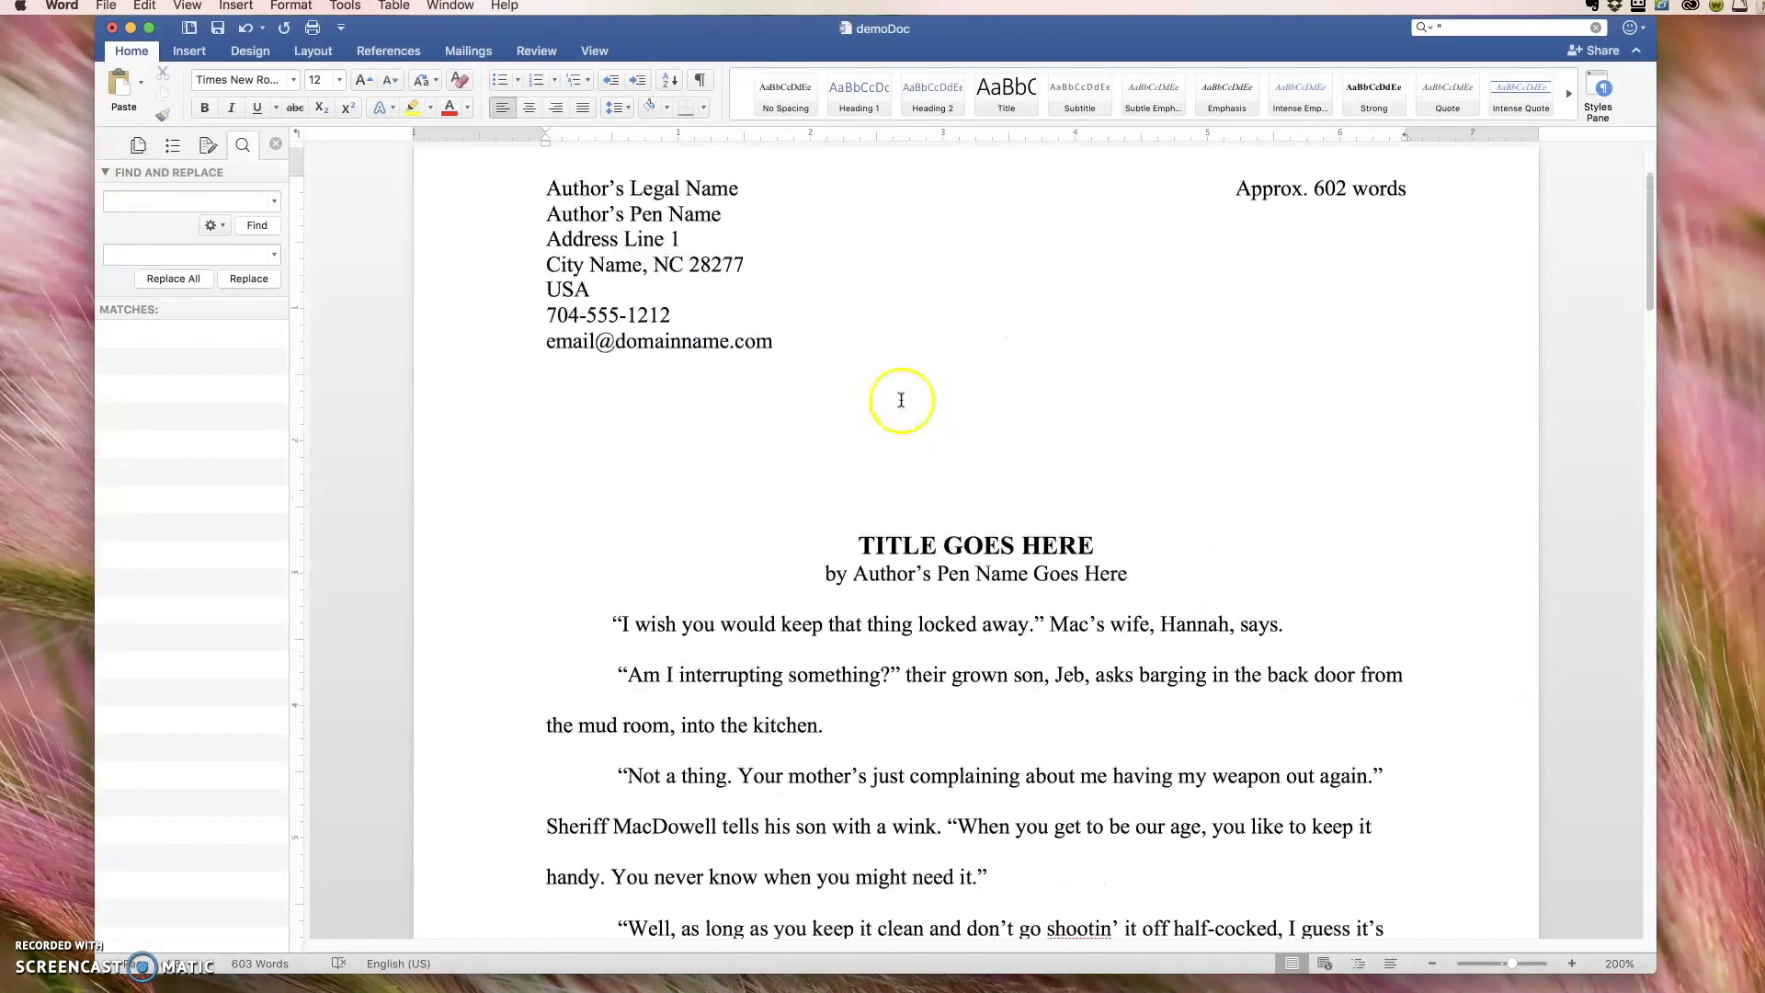
click(214, 29)
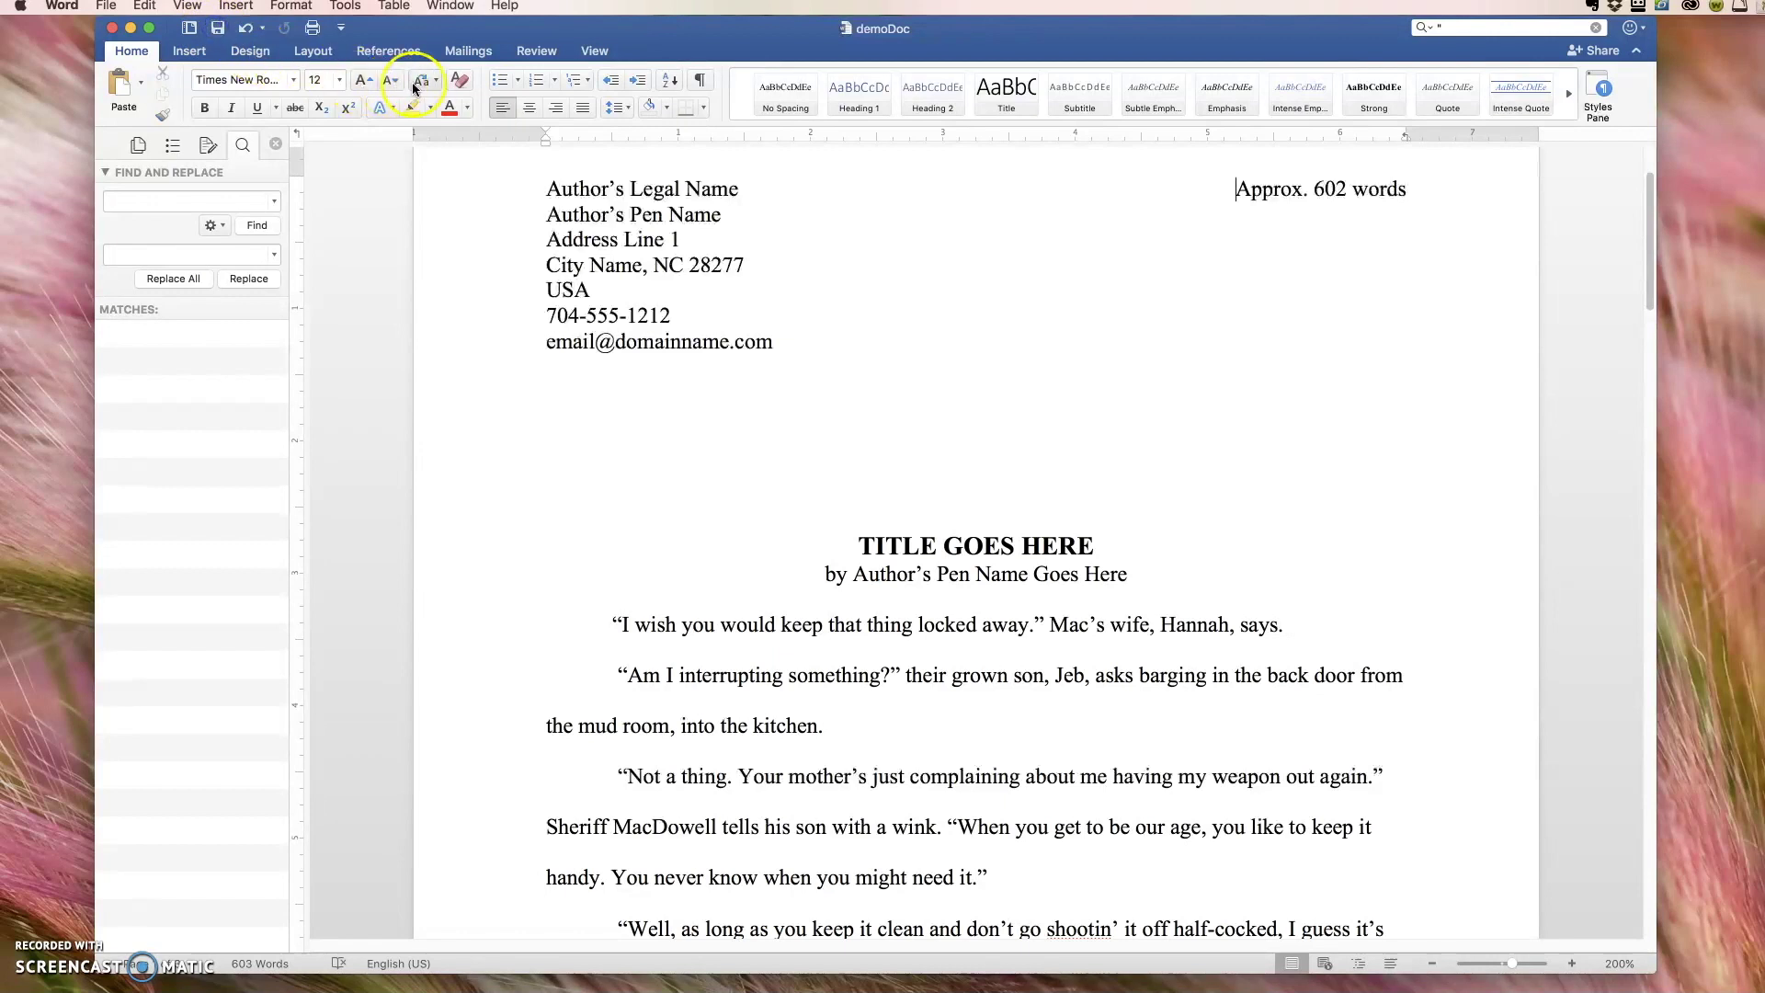
Step: Turn on Track Changes and delete the comma before "says" in the first story paragraph
click(538, 52)
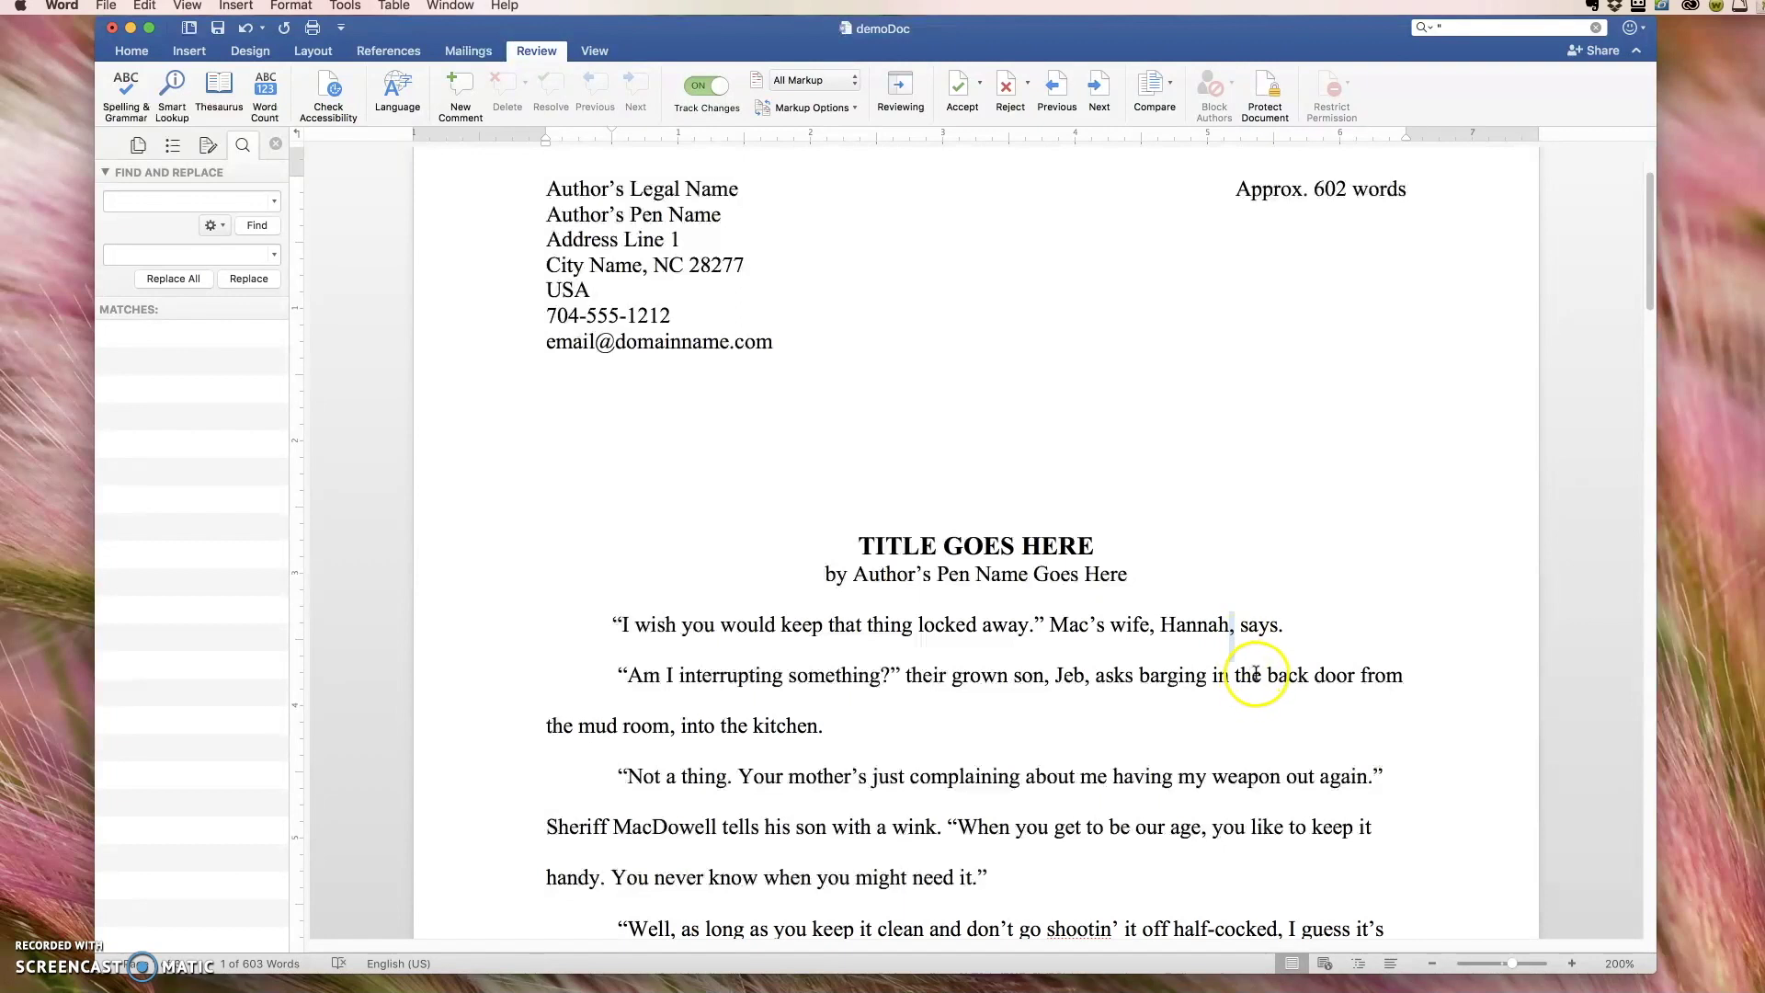
key(BackSpace)
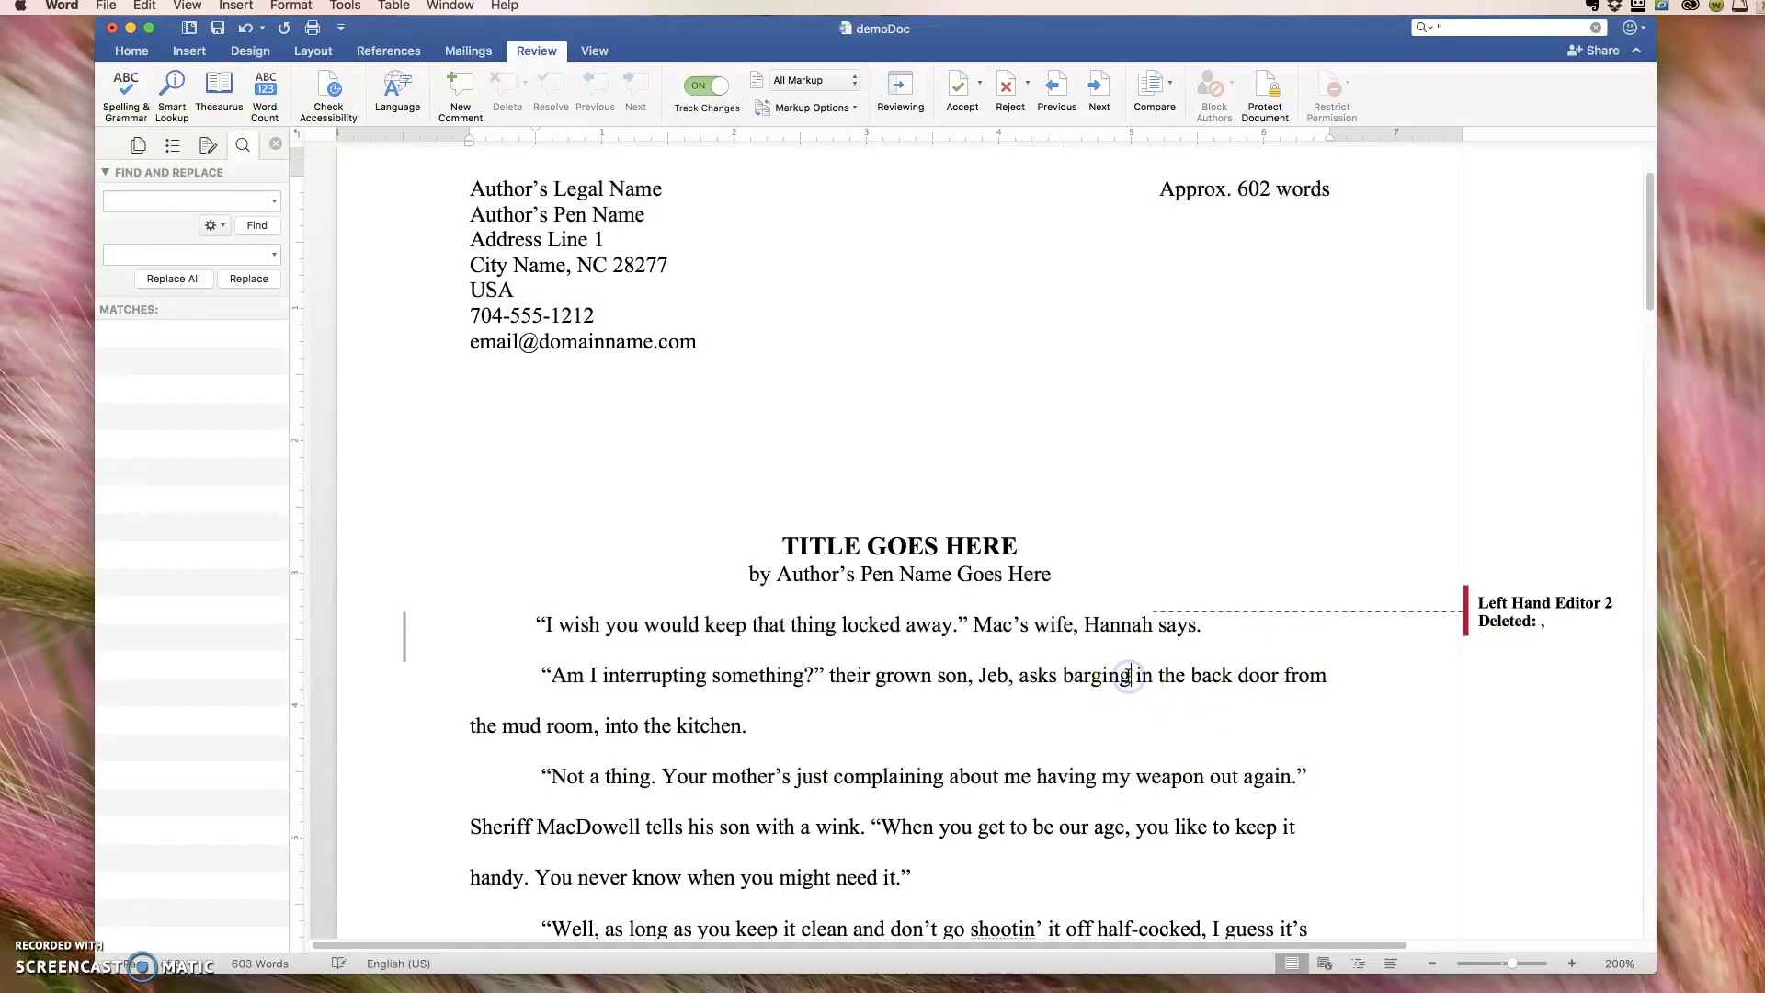
Step: Insert ", laughingly" after "barging" in the second story paragraph as a tracked change
click(1129, 676)
text(,)
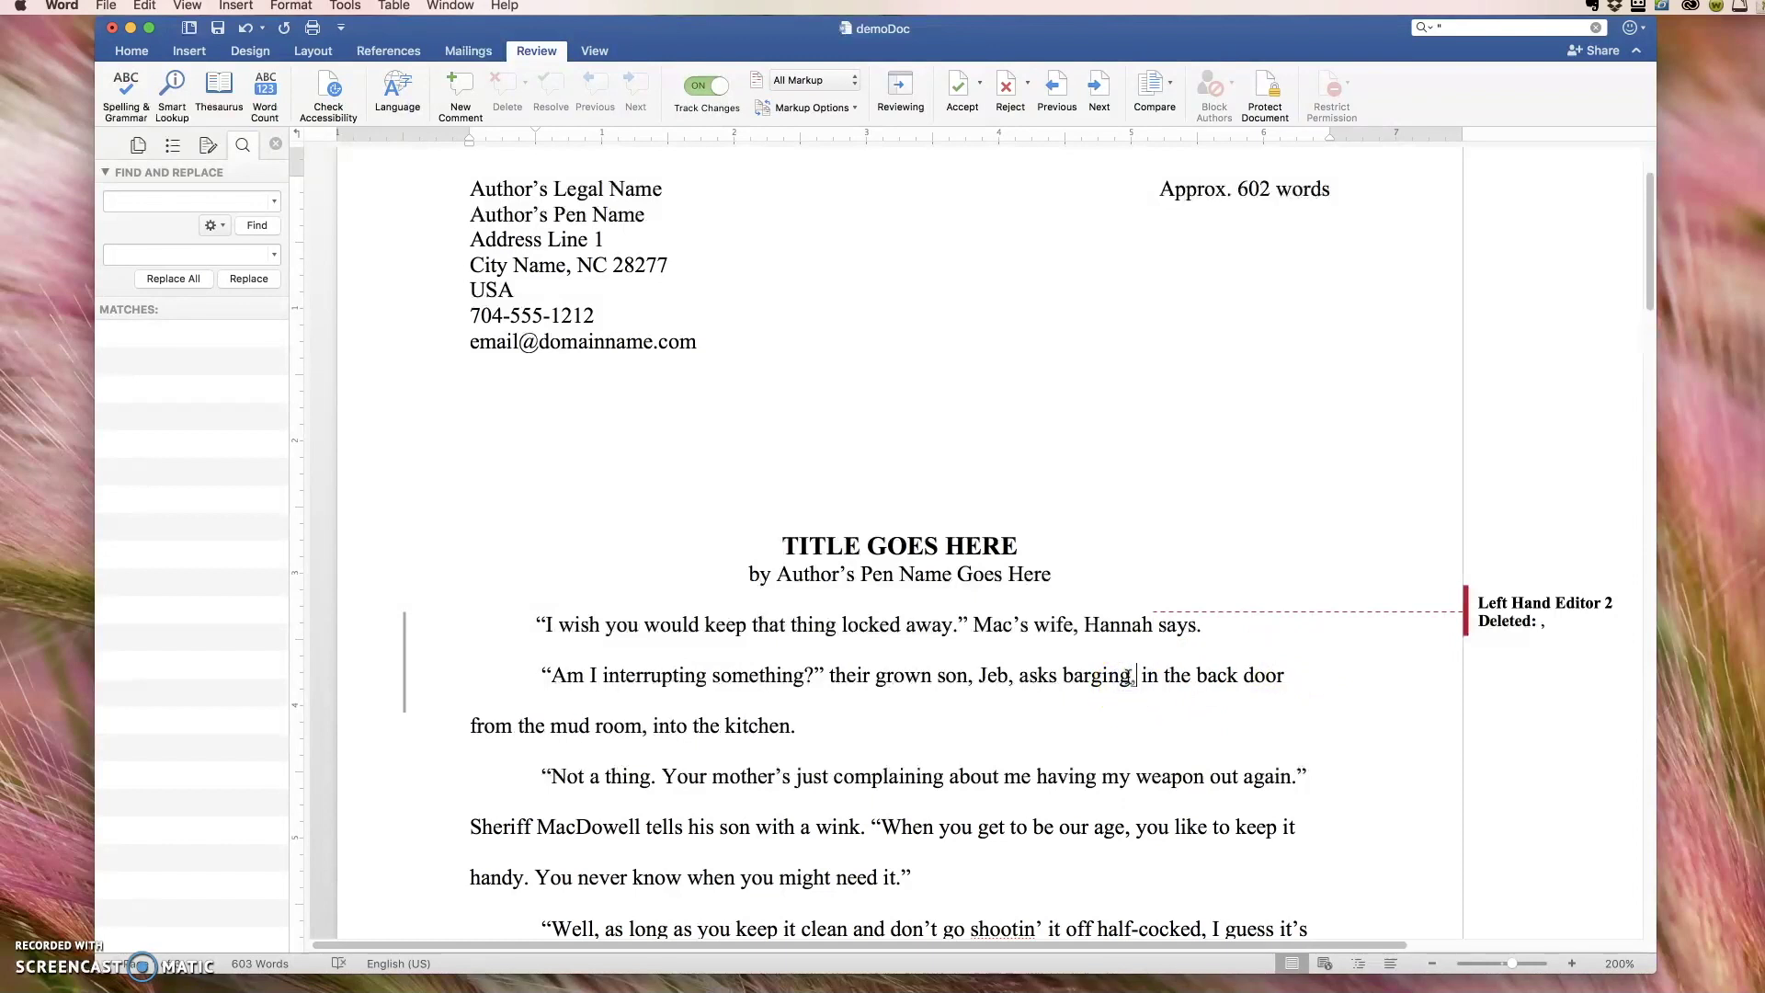
text( laughing)
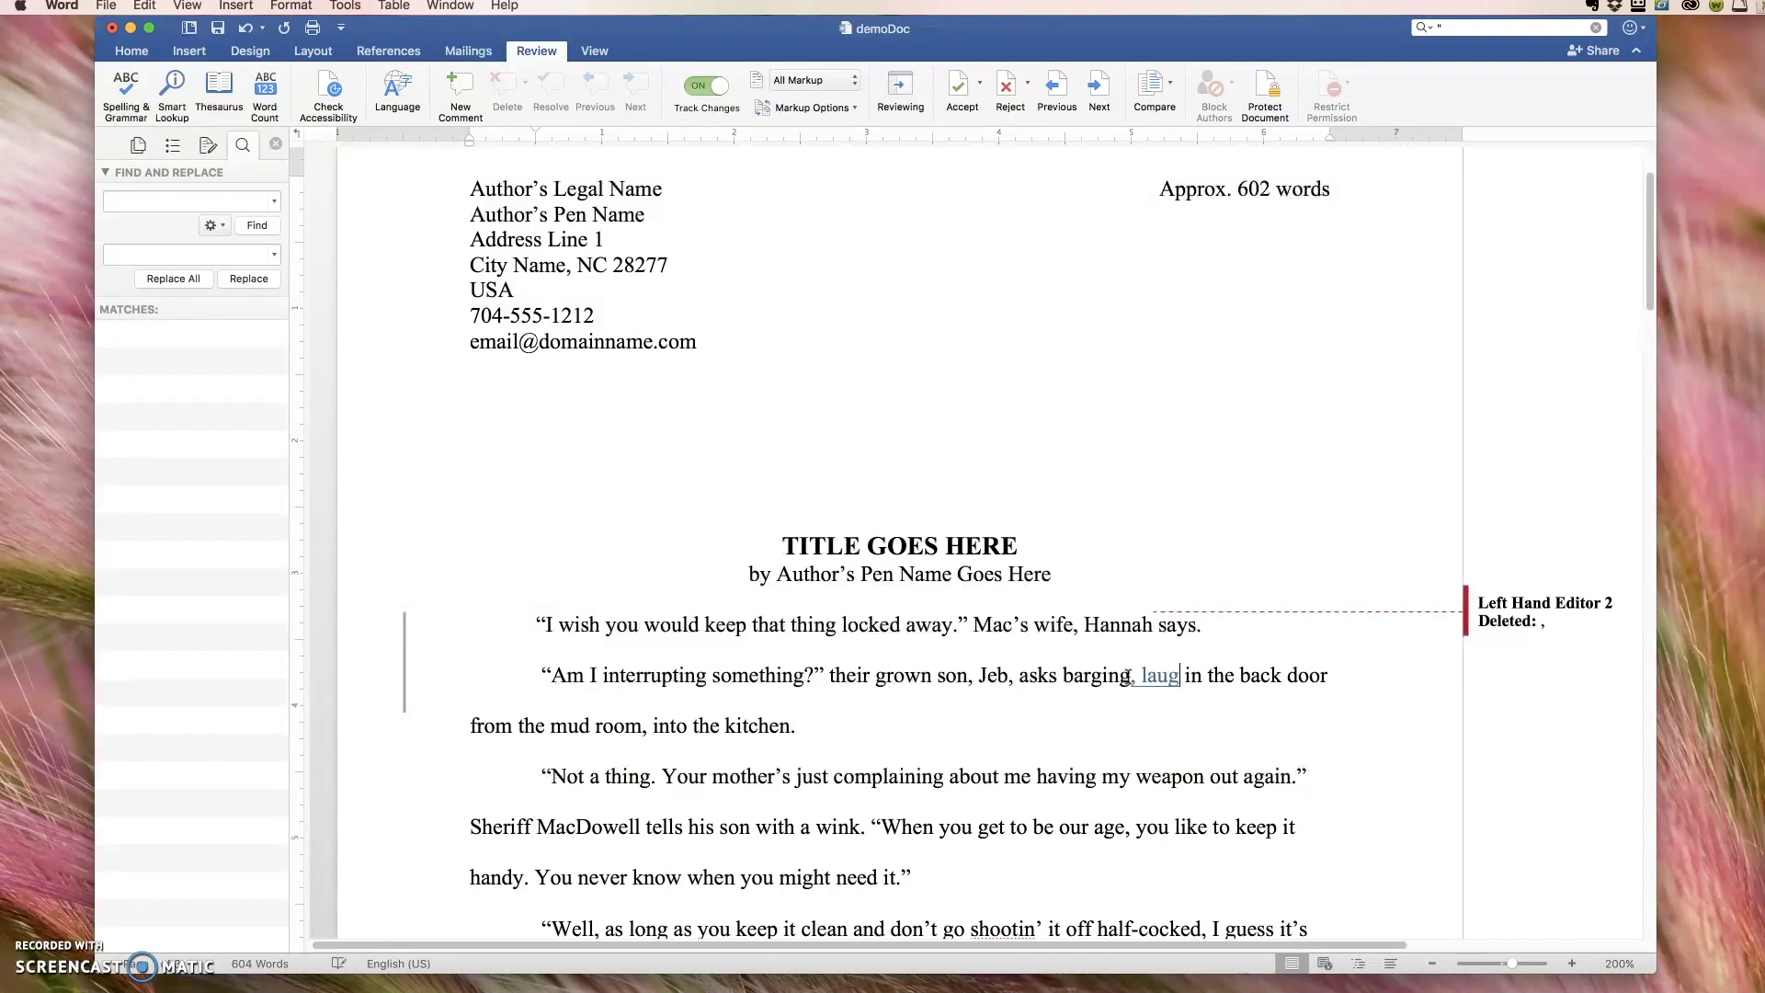
text(ly)
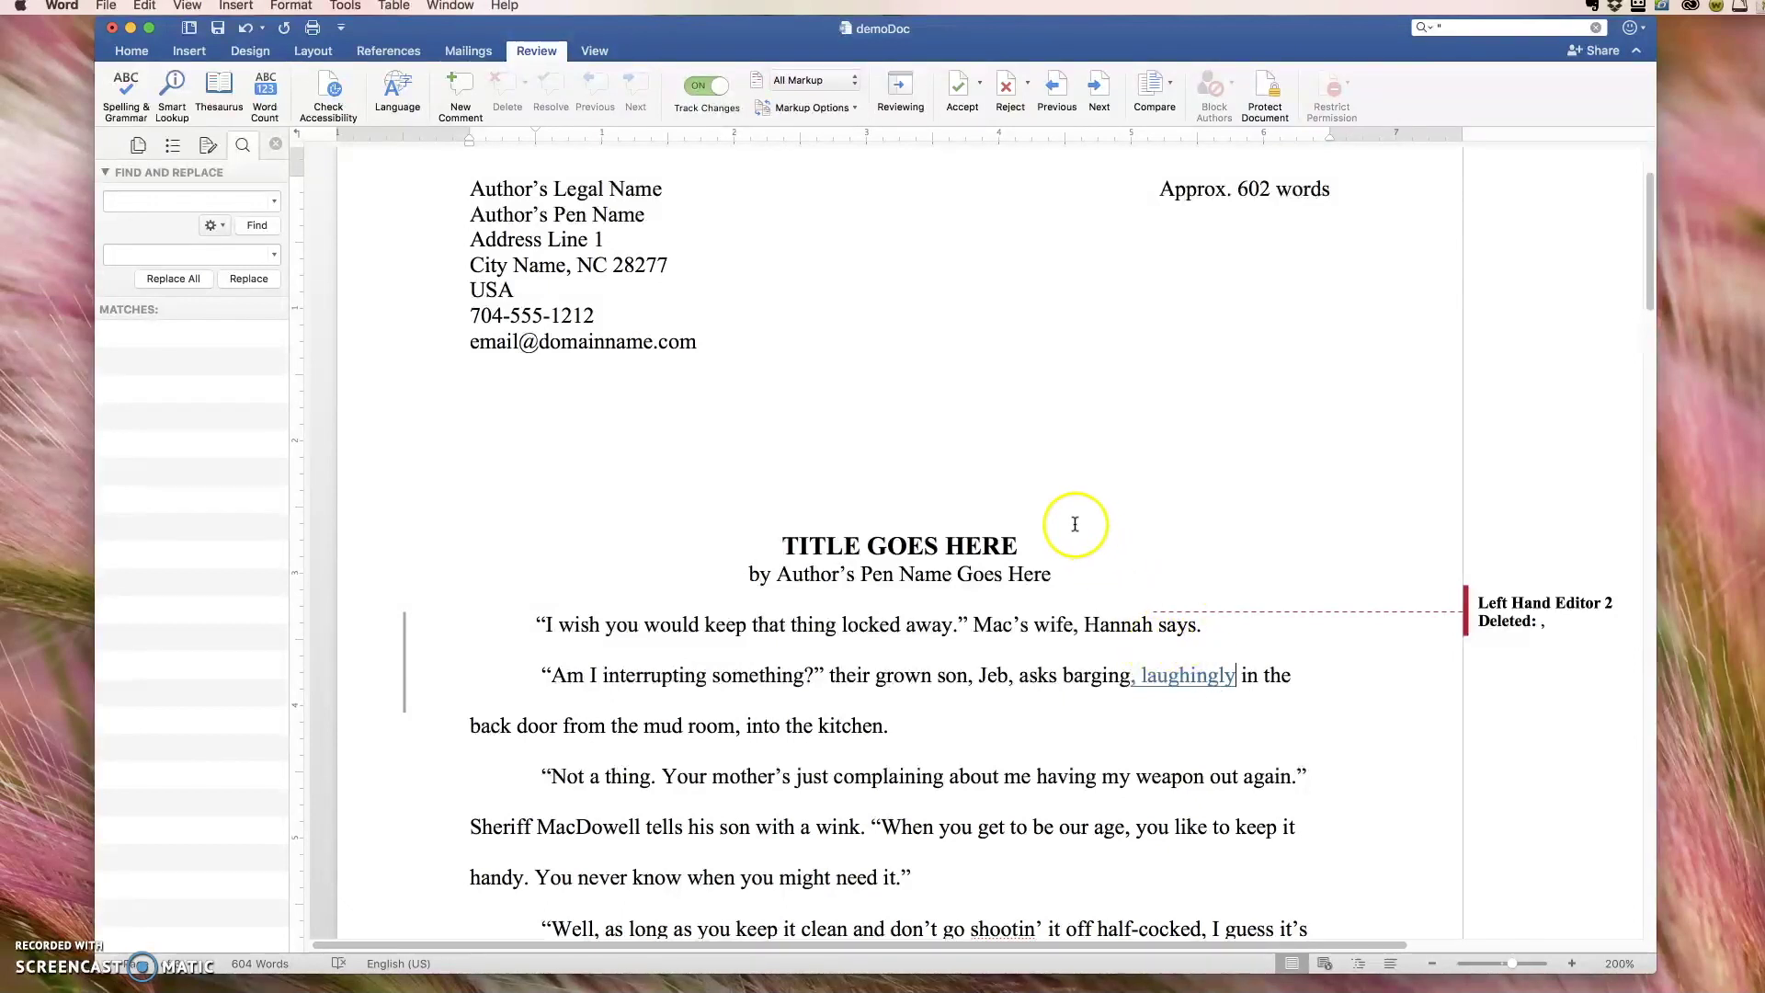
Step: Turn off Track Changes and accept both the tracked comma deletion and the tracked ", laughingly" insertion
click(707, 89)
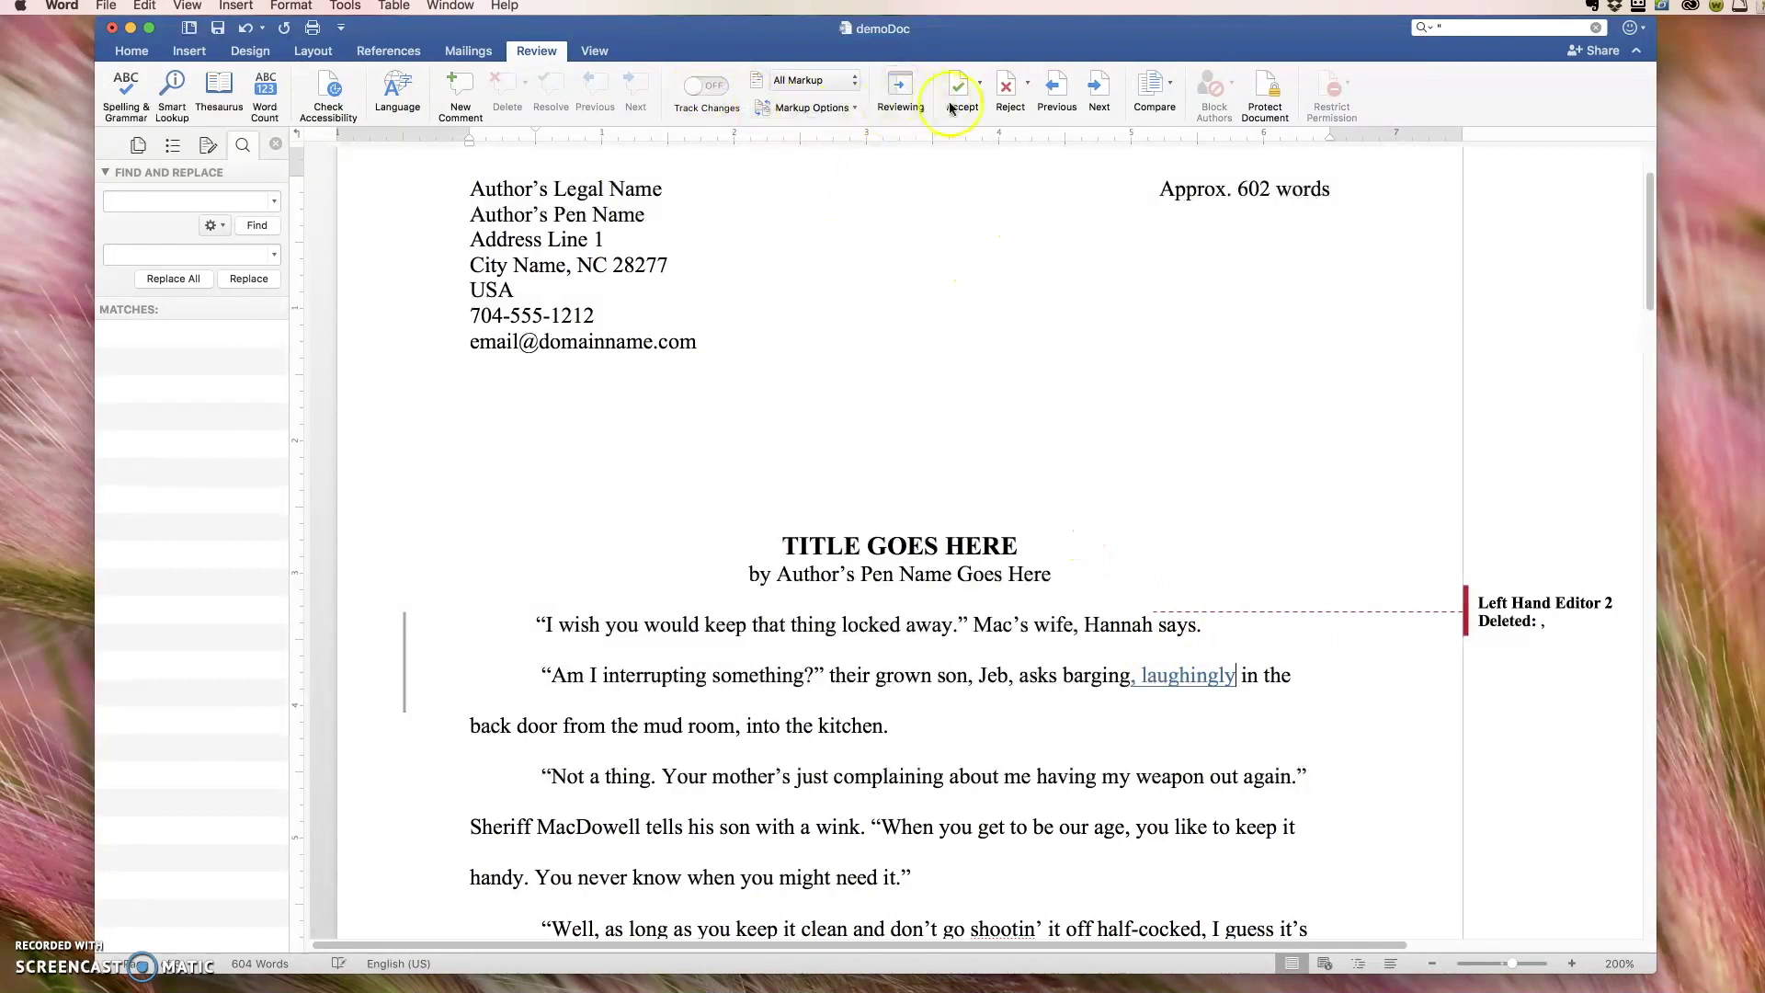
click(980, 85)
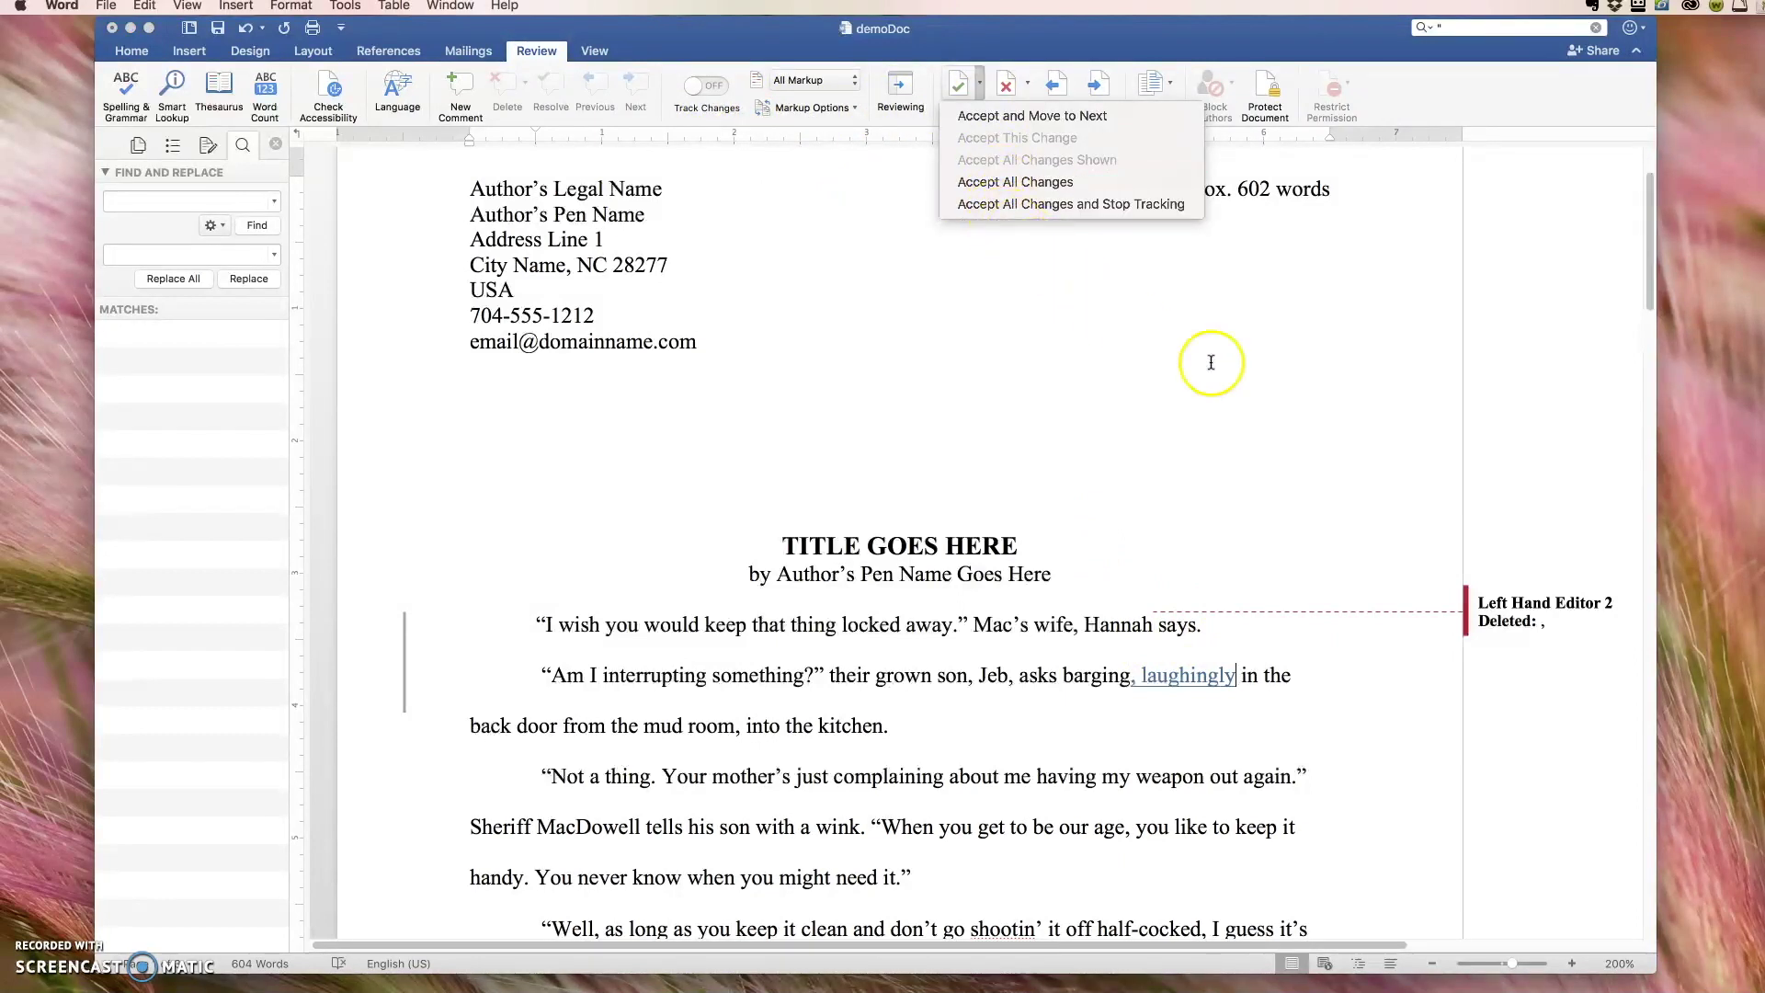
click(1508, 613)
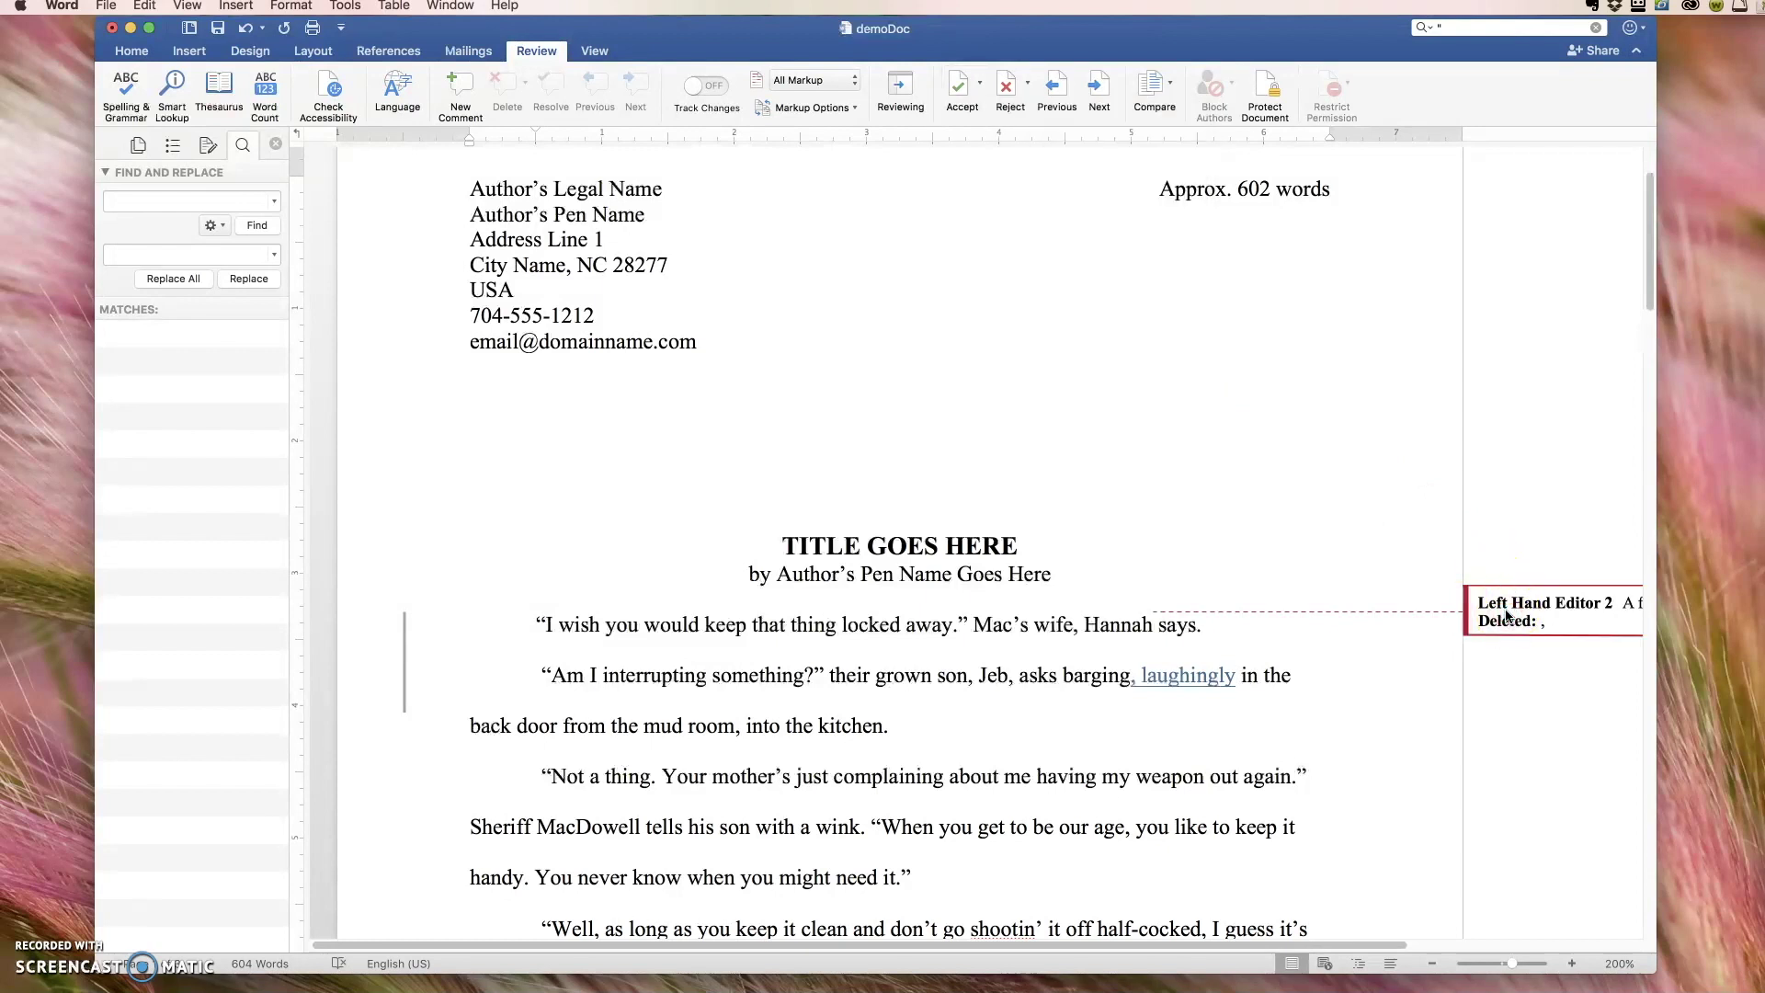
right_click(1493, 614)
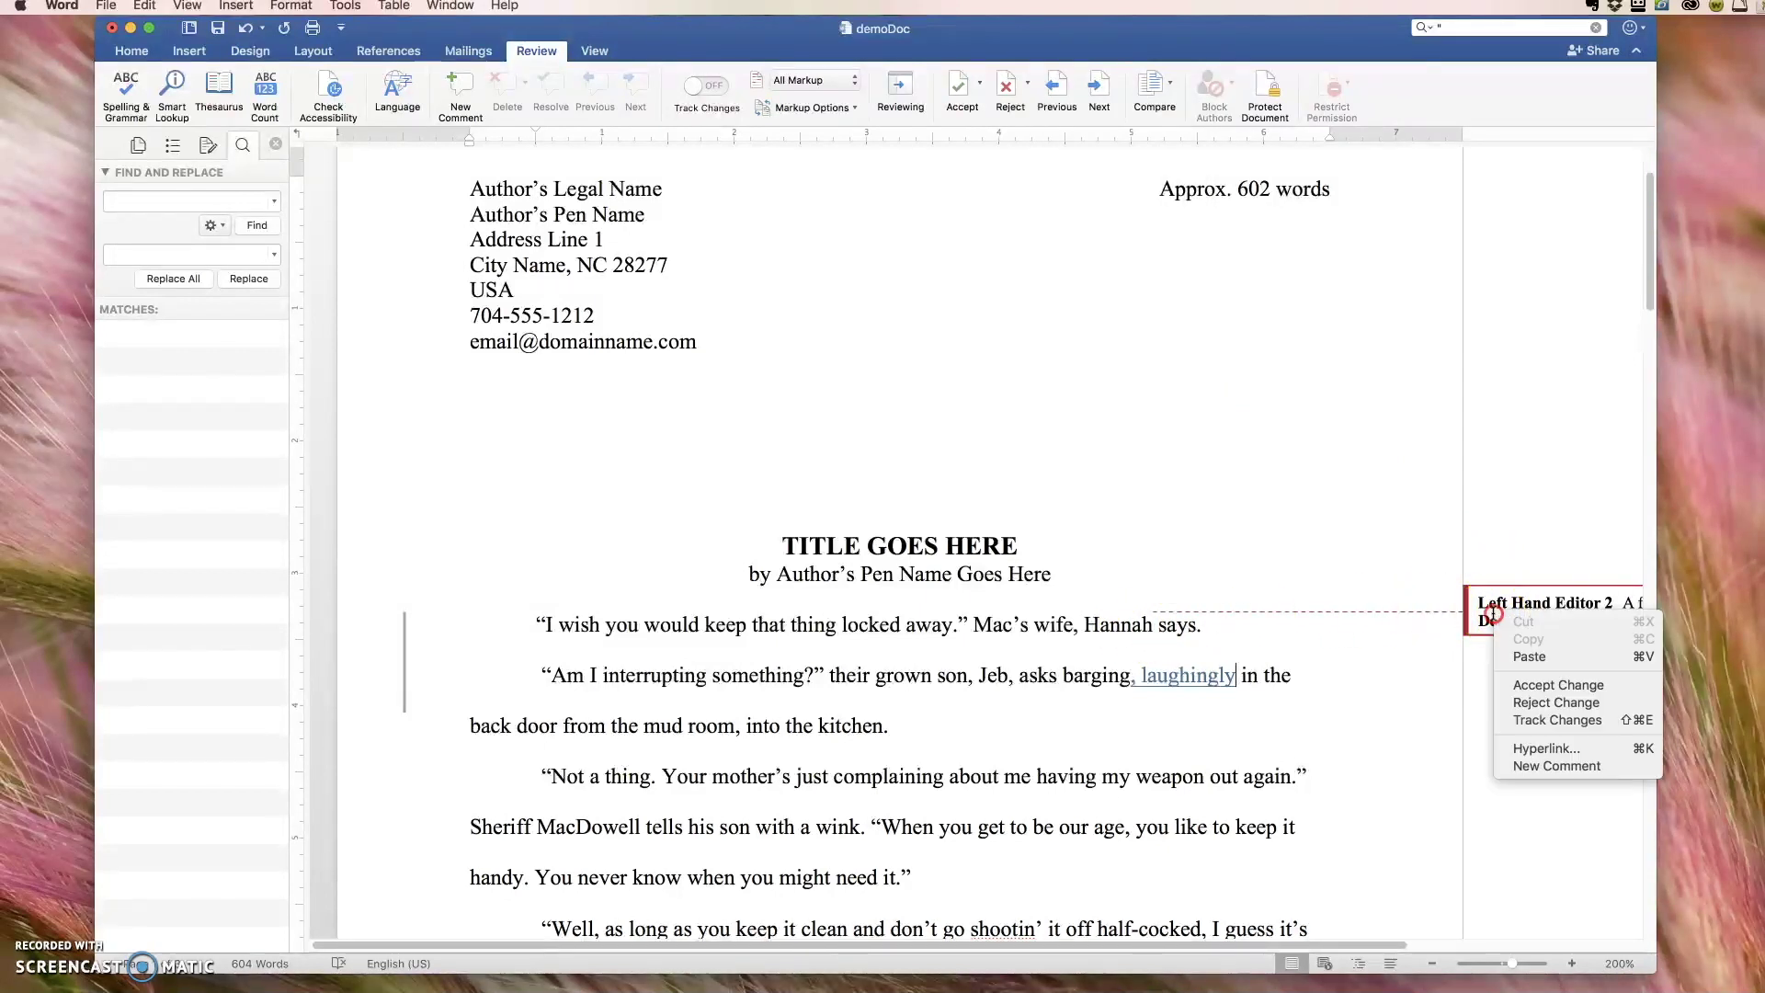
click(1519, 685)
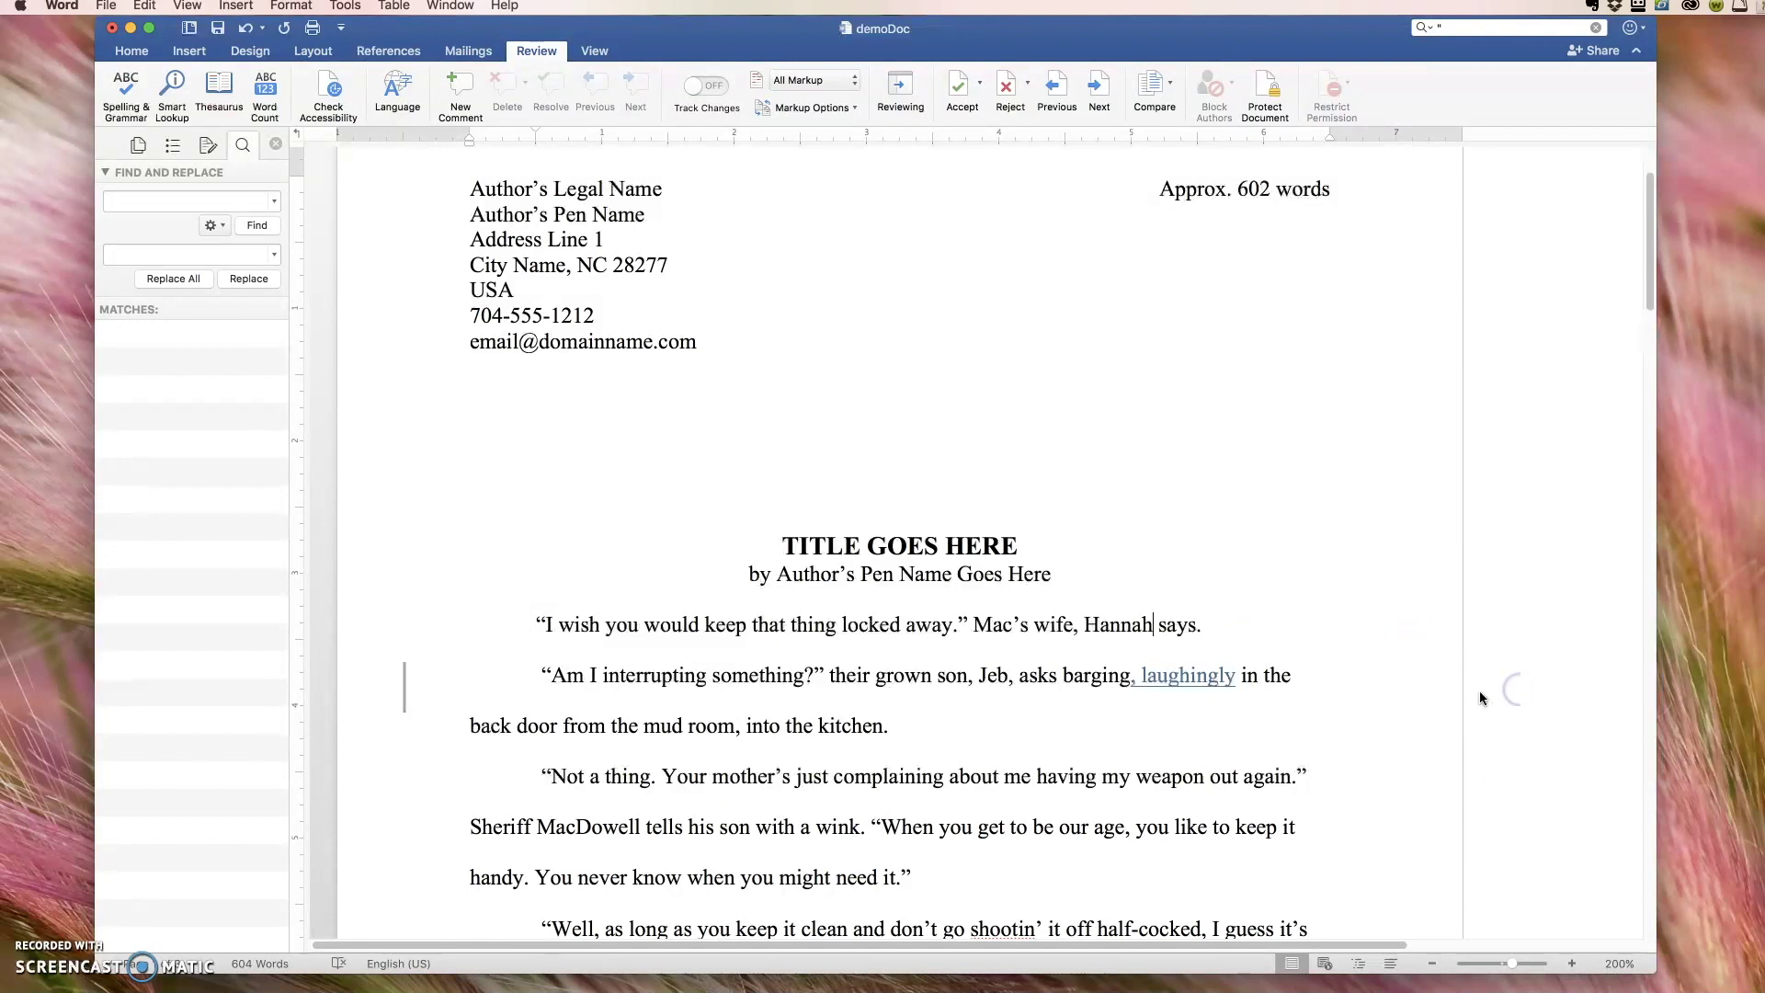
right_click(1272, 676)
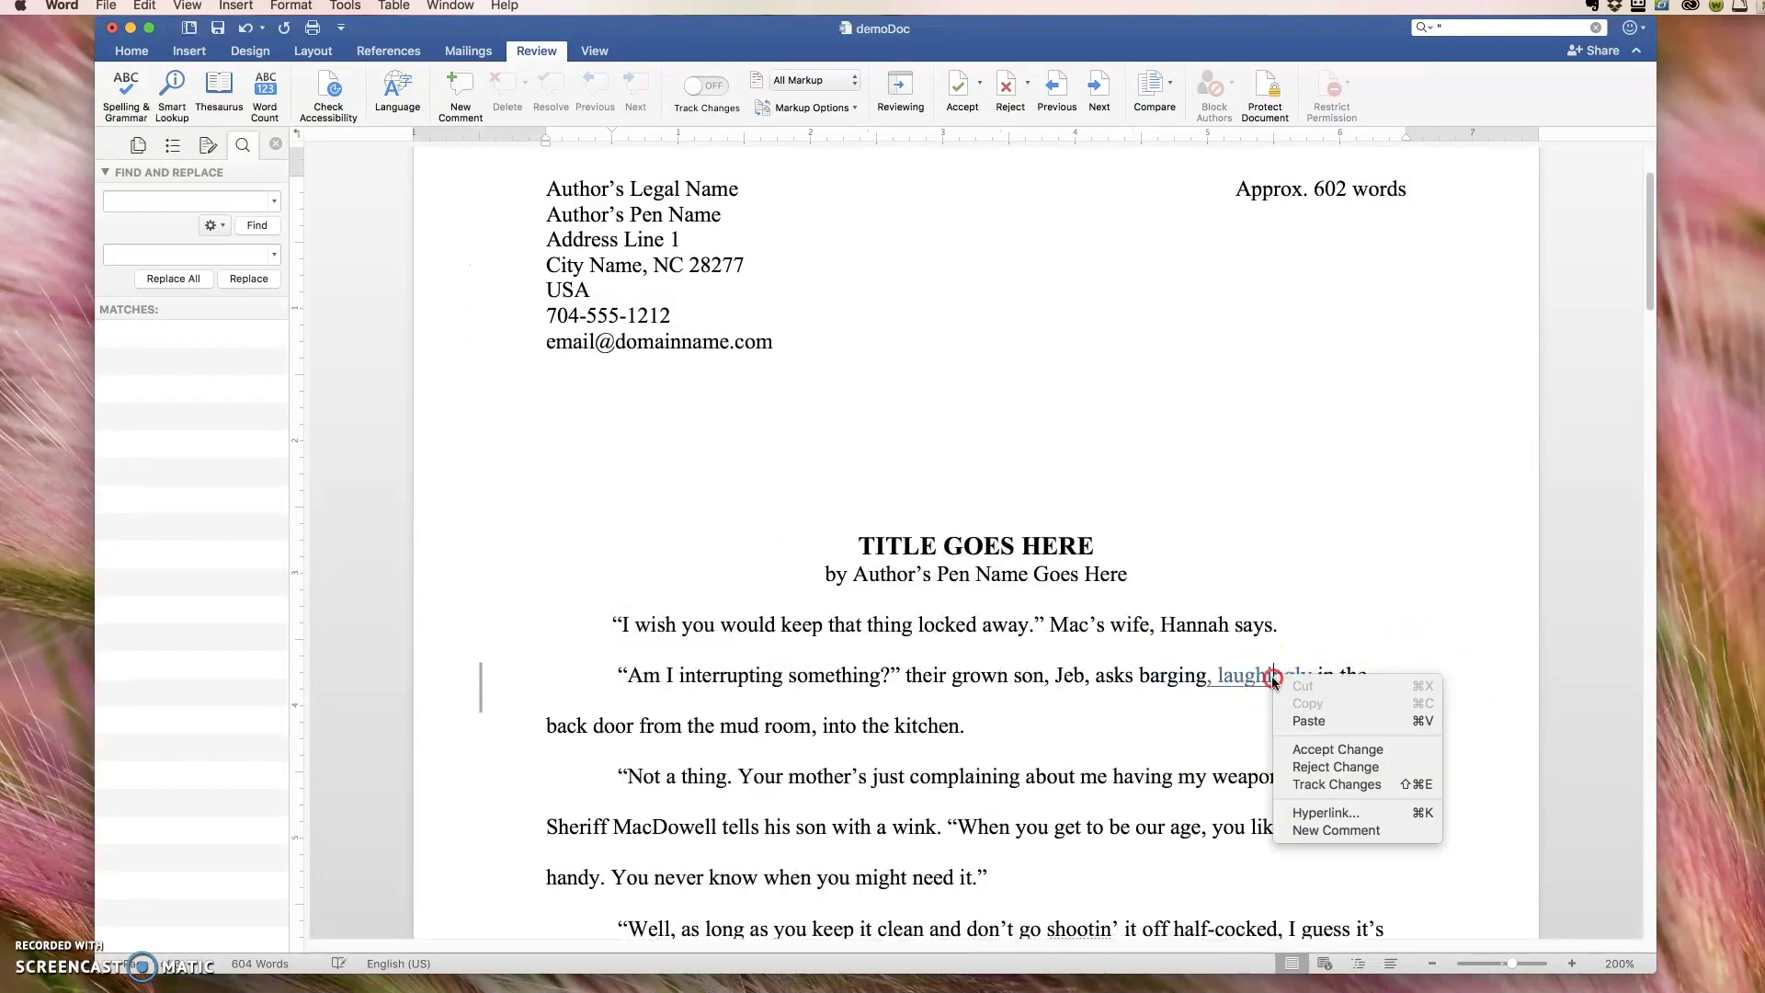
click(1305, 749)
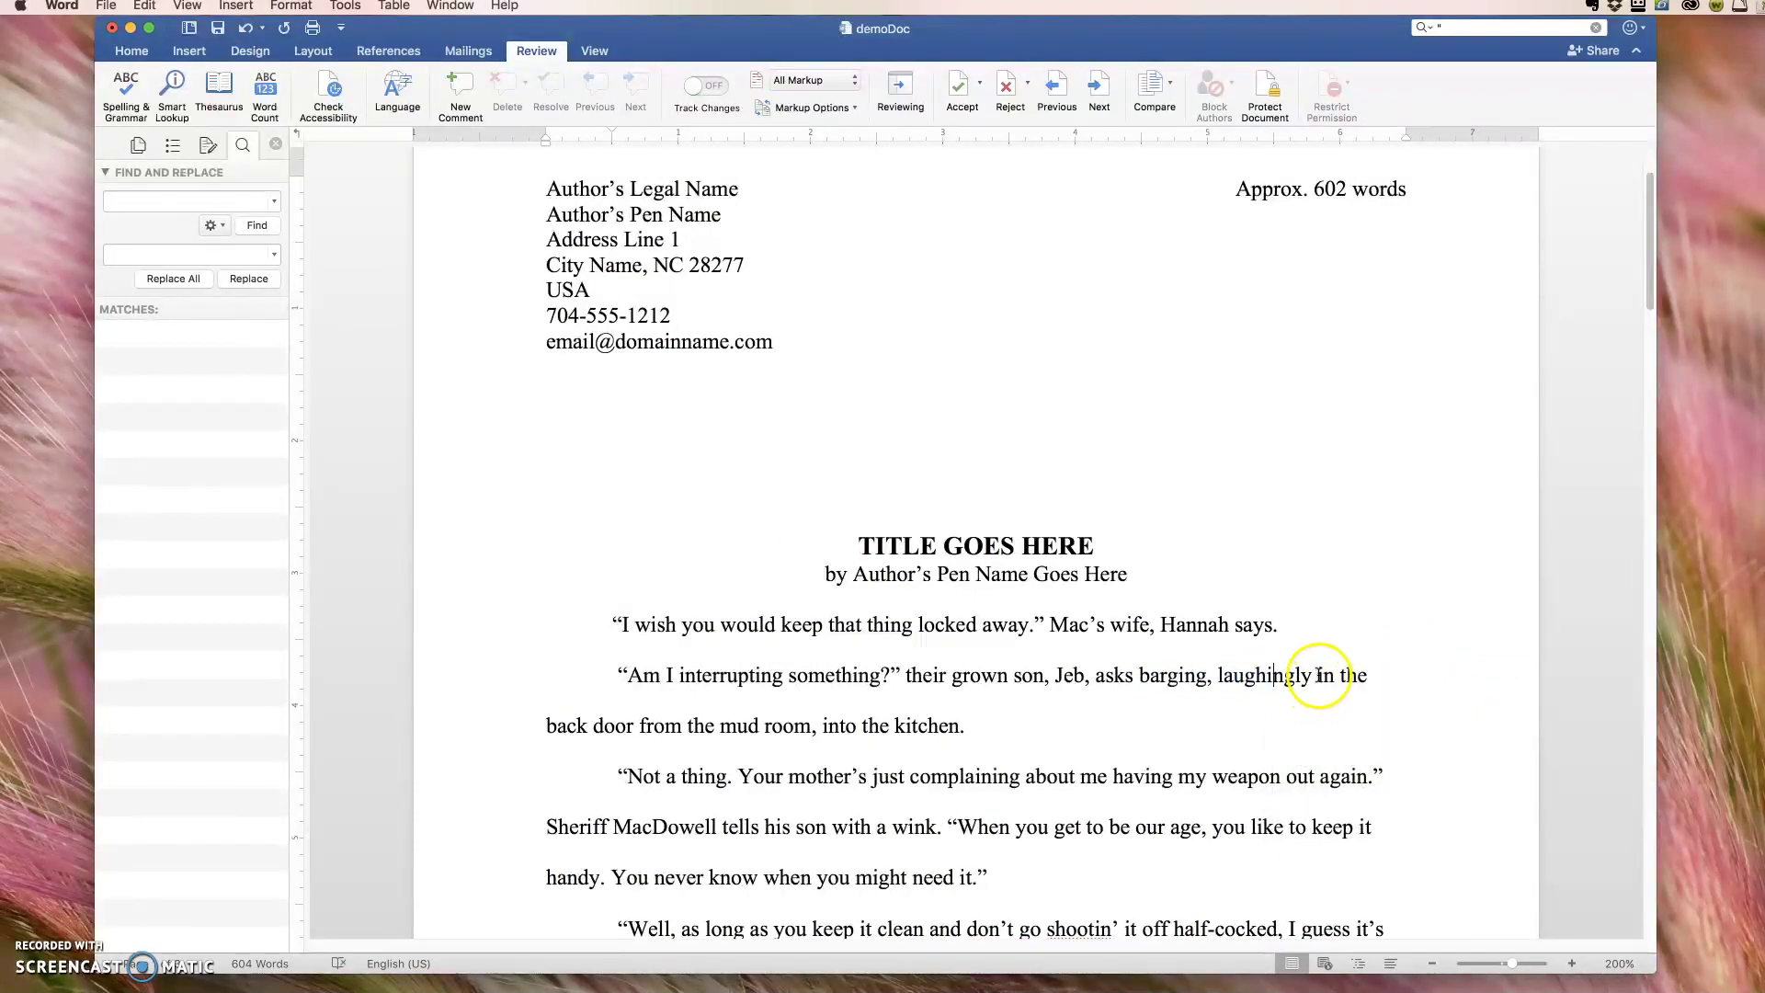
Step: Delete ", laughingly" after "barging" from the second story paragraph
drag(1319, 674, 1226, 669)
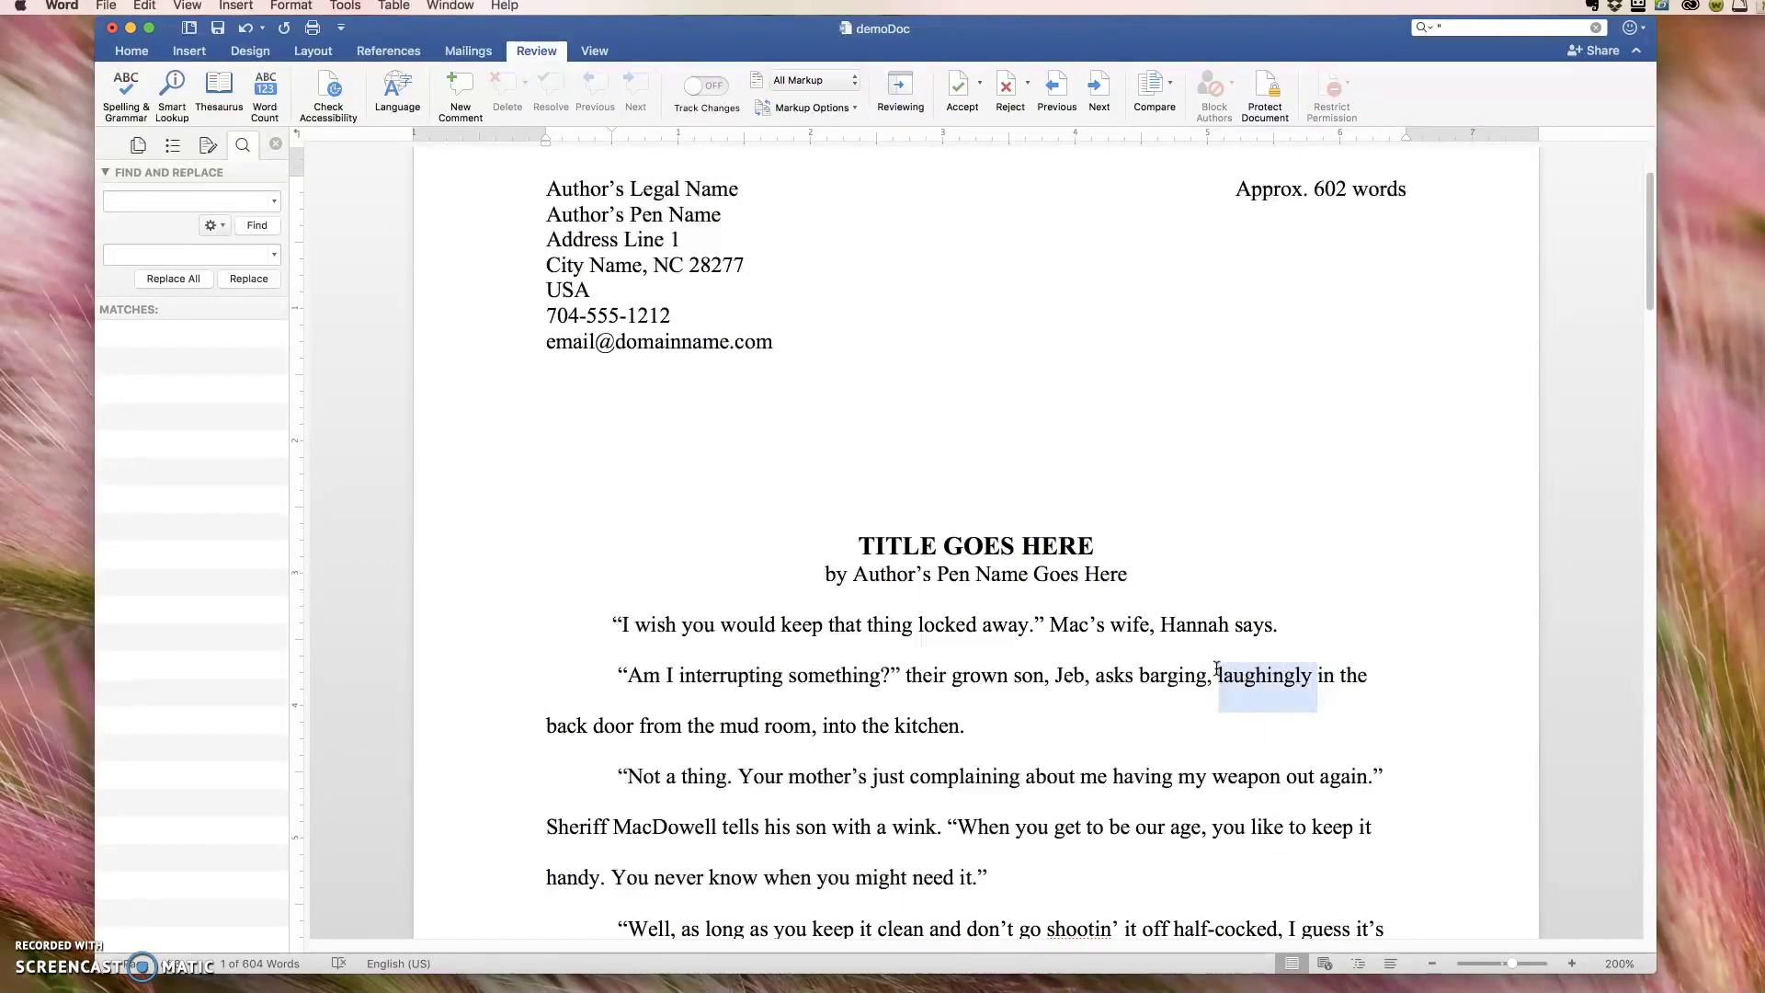
click(1216, 669)
key(BackSpace)
key(BackSpace)
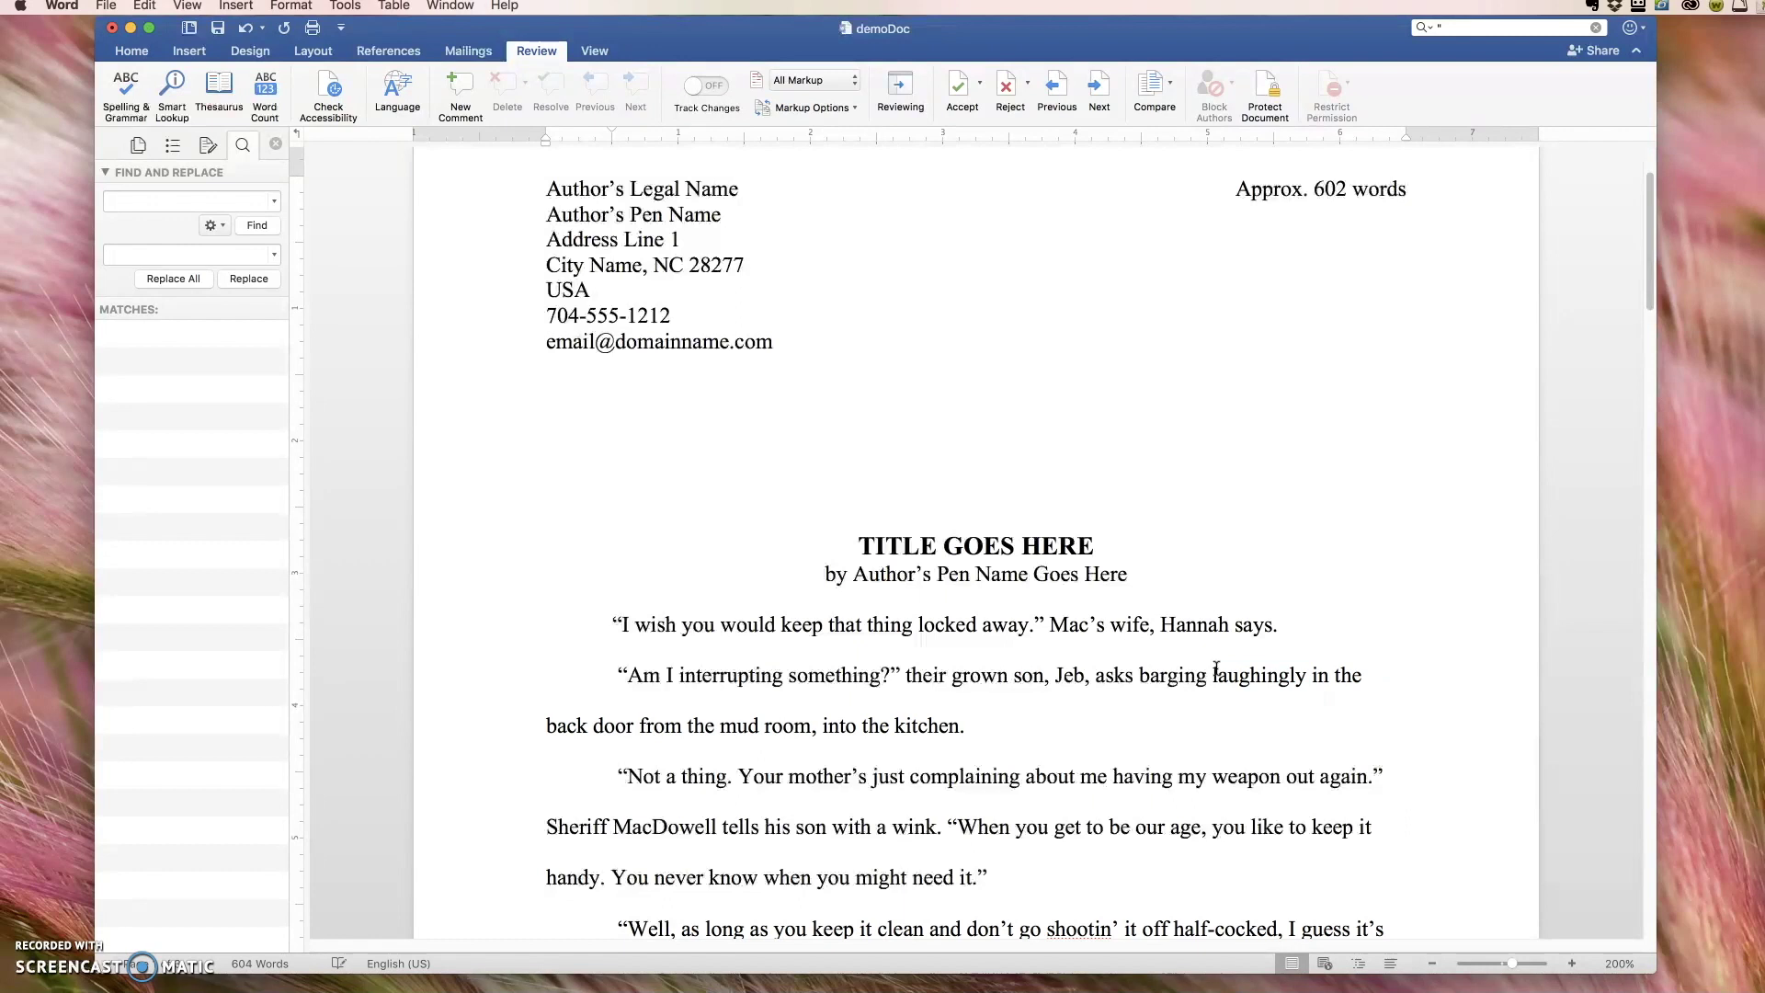
key(Delete)
key(Delete)
key(Delete)
key(Delete)
key(Delete)
key(Delete)
key(Delete)
key(Delete)
key(Delete)
key(Delete)
key(Delete)
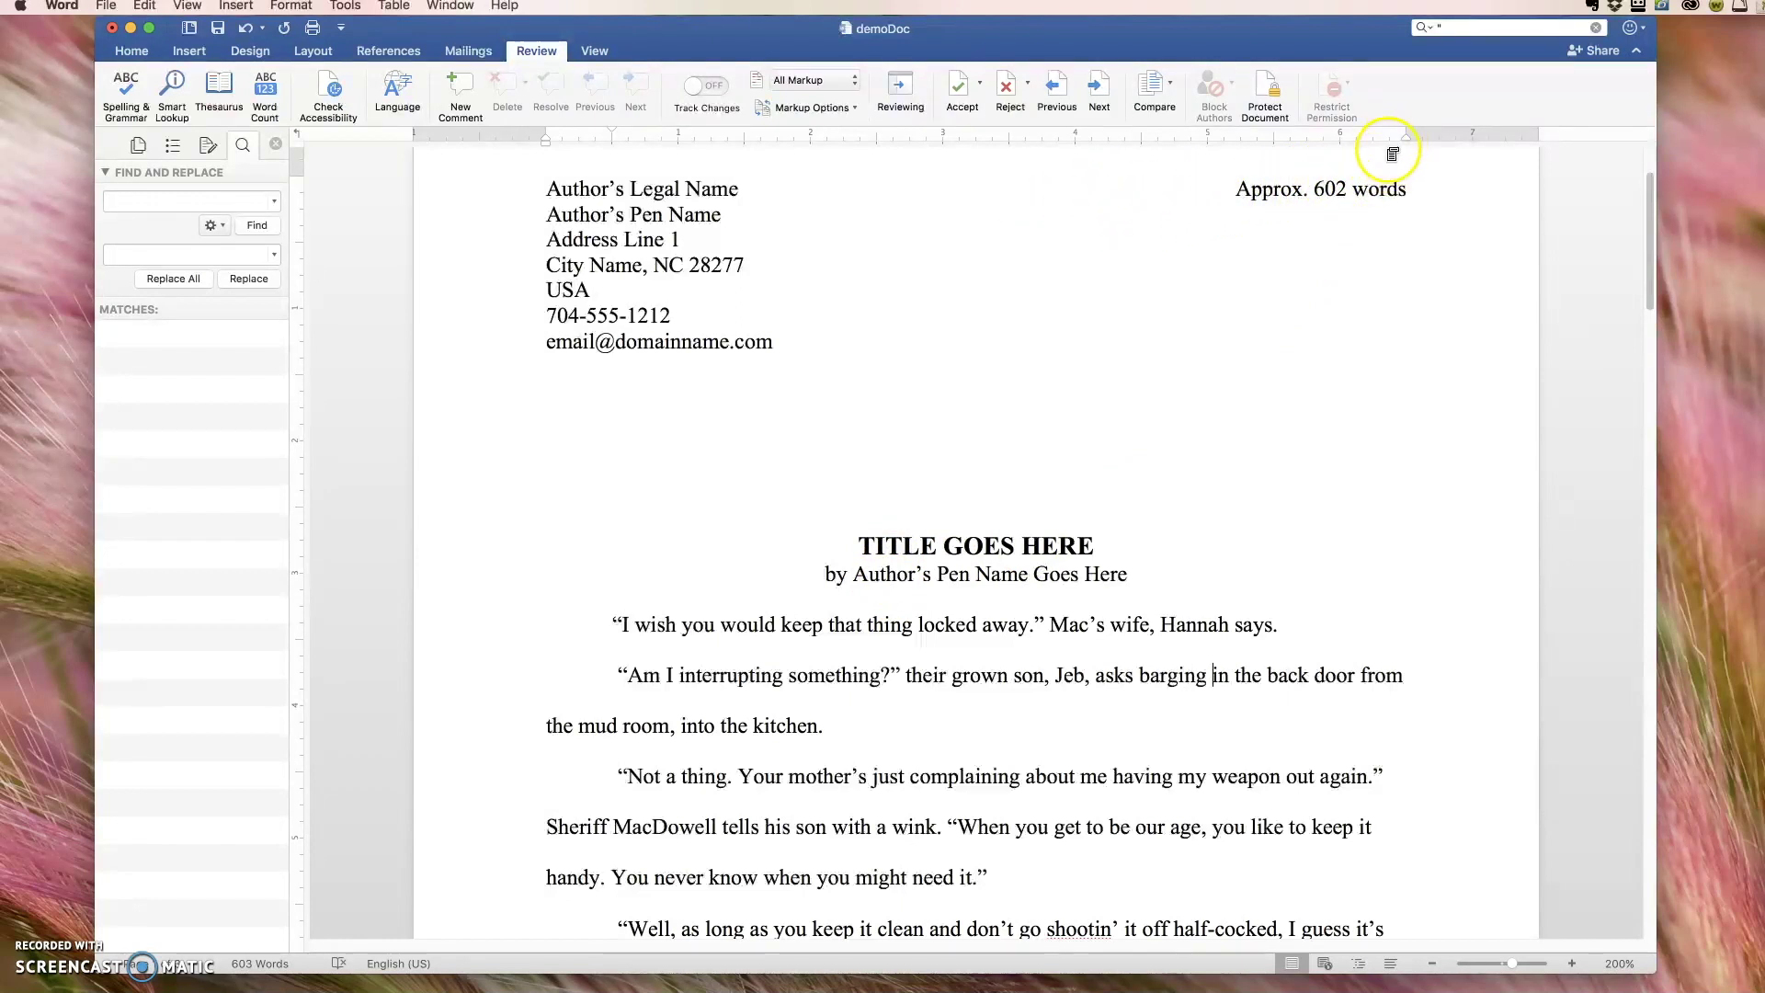
Step: Check the running header on the second page and save the finished manuscript
scroll(1137, 361, down, 2)
scroll(1137, 361, down, 10)
scroll(1132, 355, down, 6)
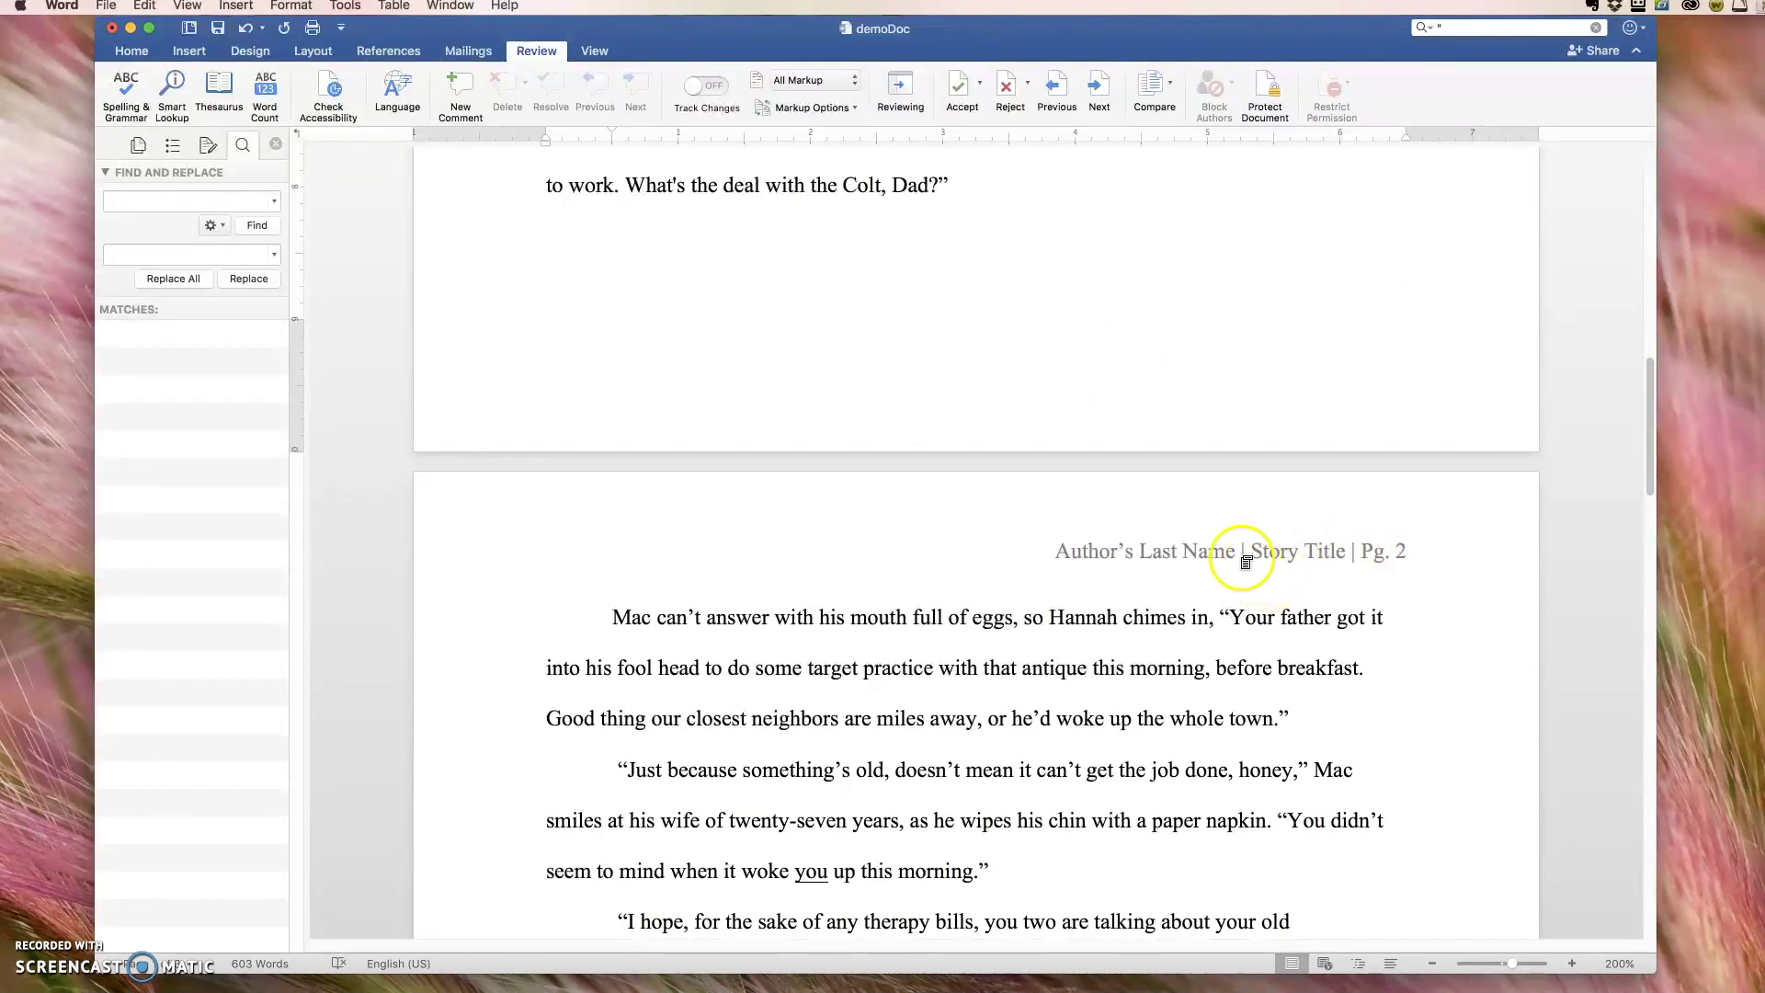
scroll(1131, 538, up, 1)
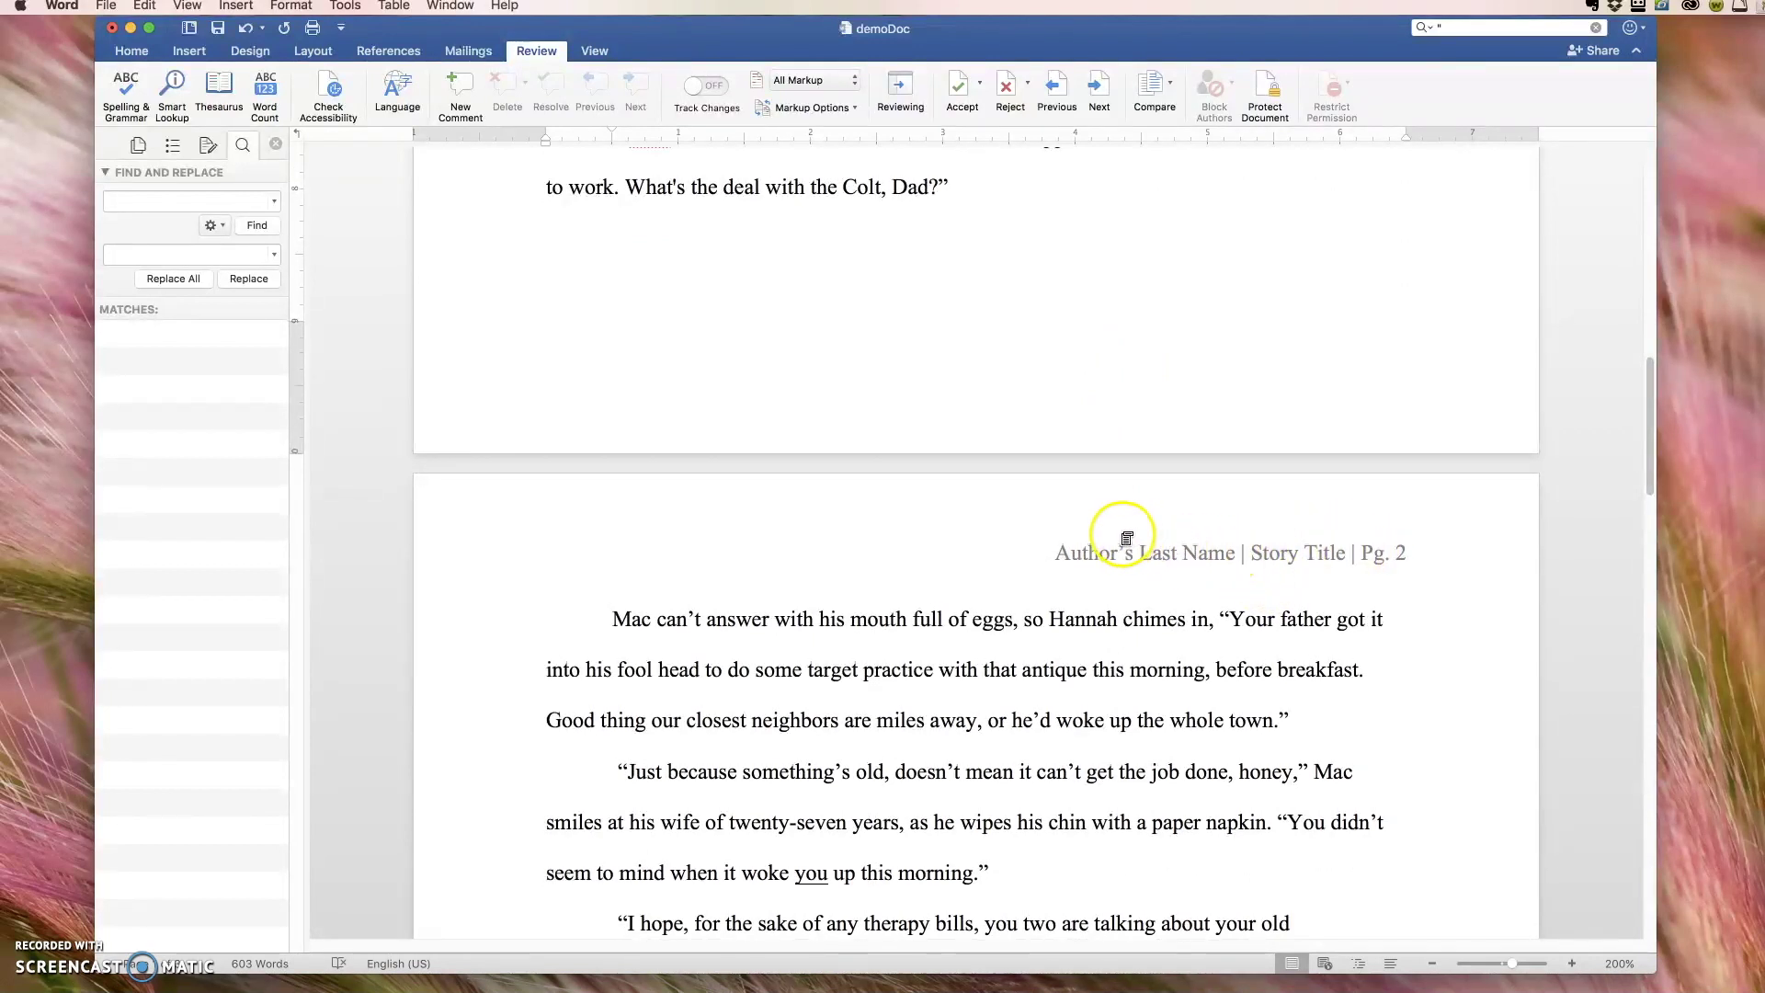
scroll(1126, 538, up, 10)
scroll(1121, 532, up, 4)
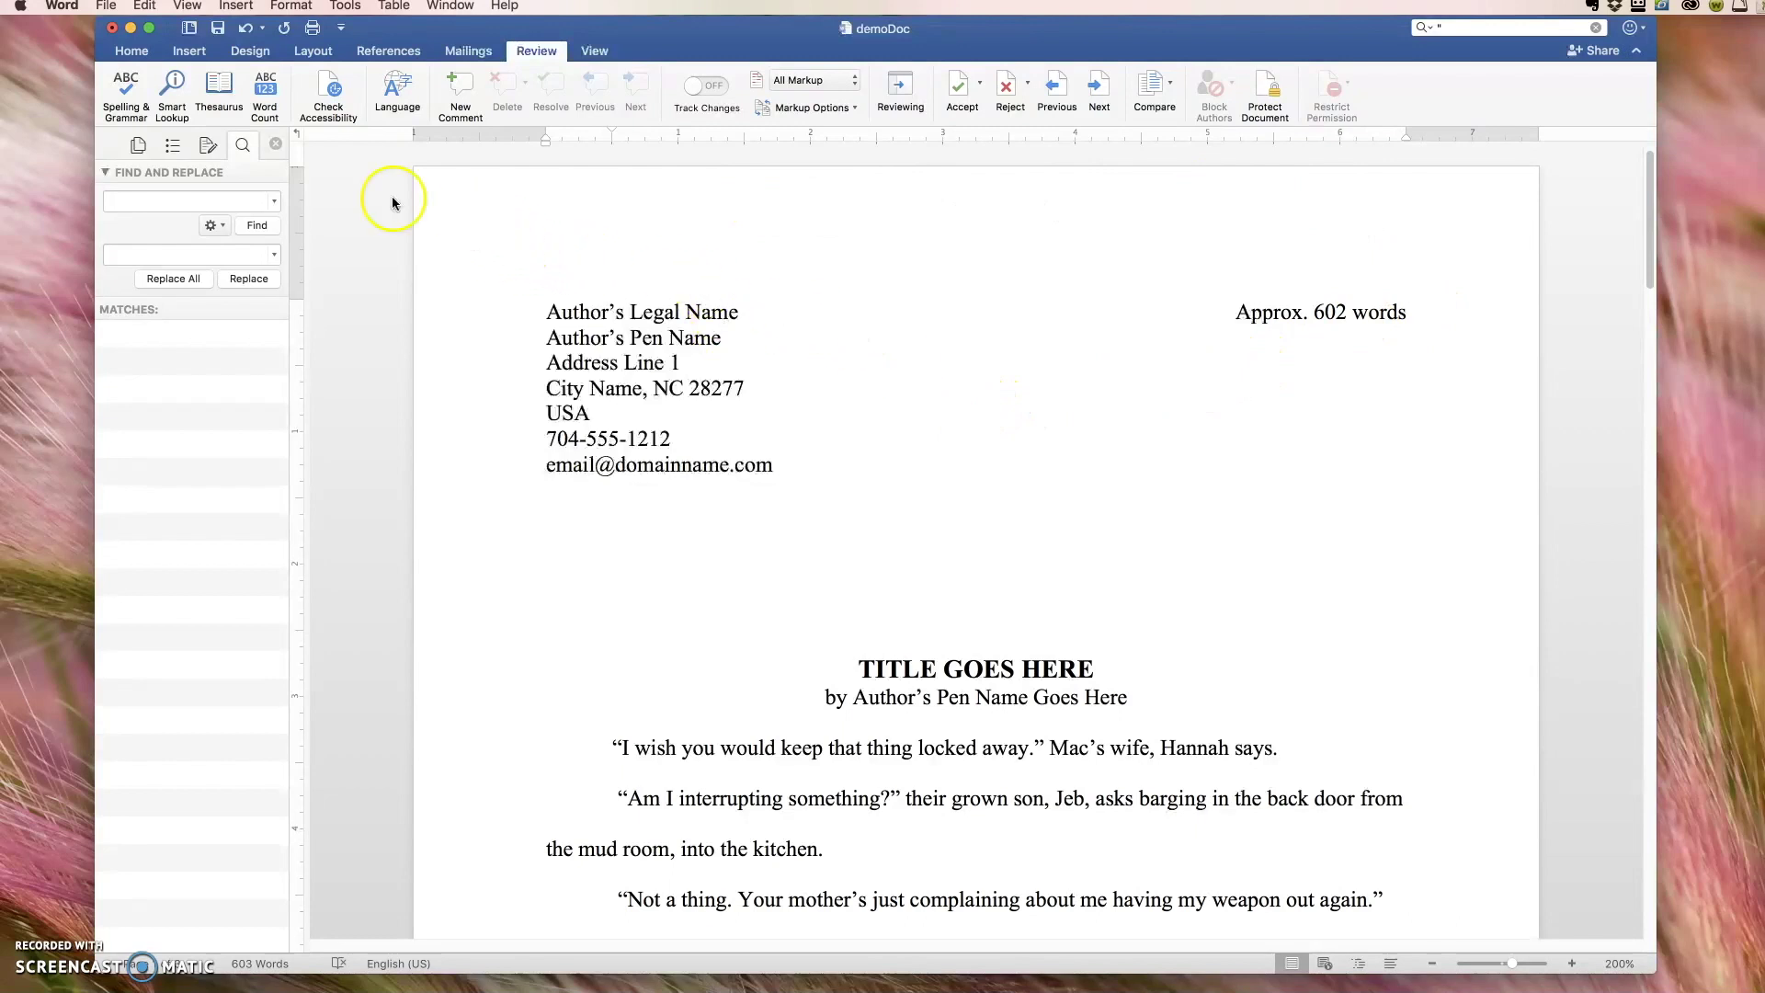
click(218, 30)
click(33, 972)
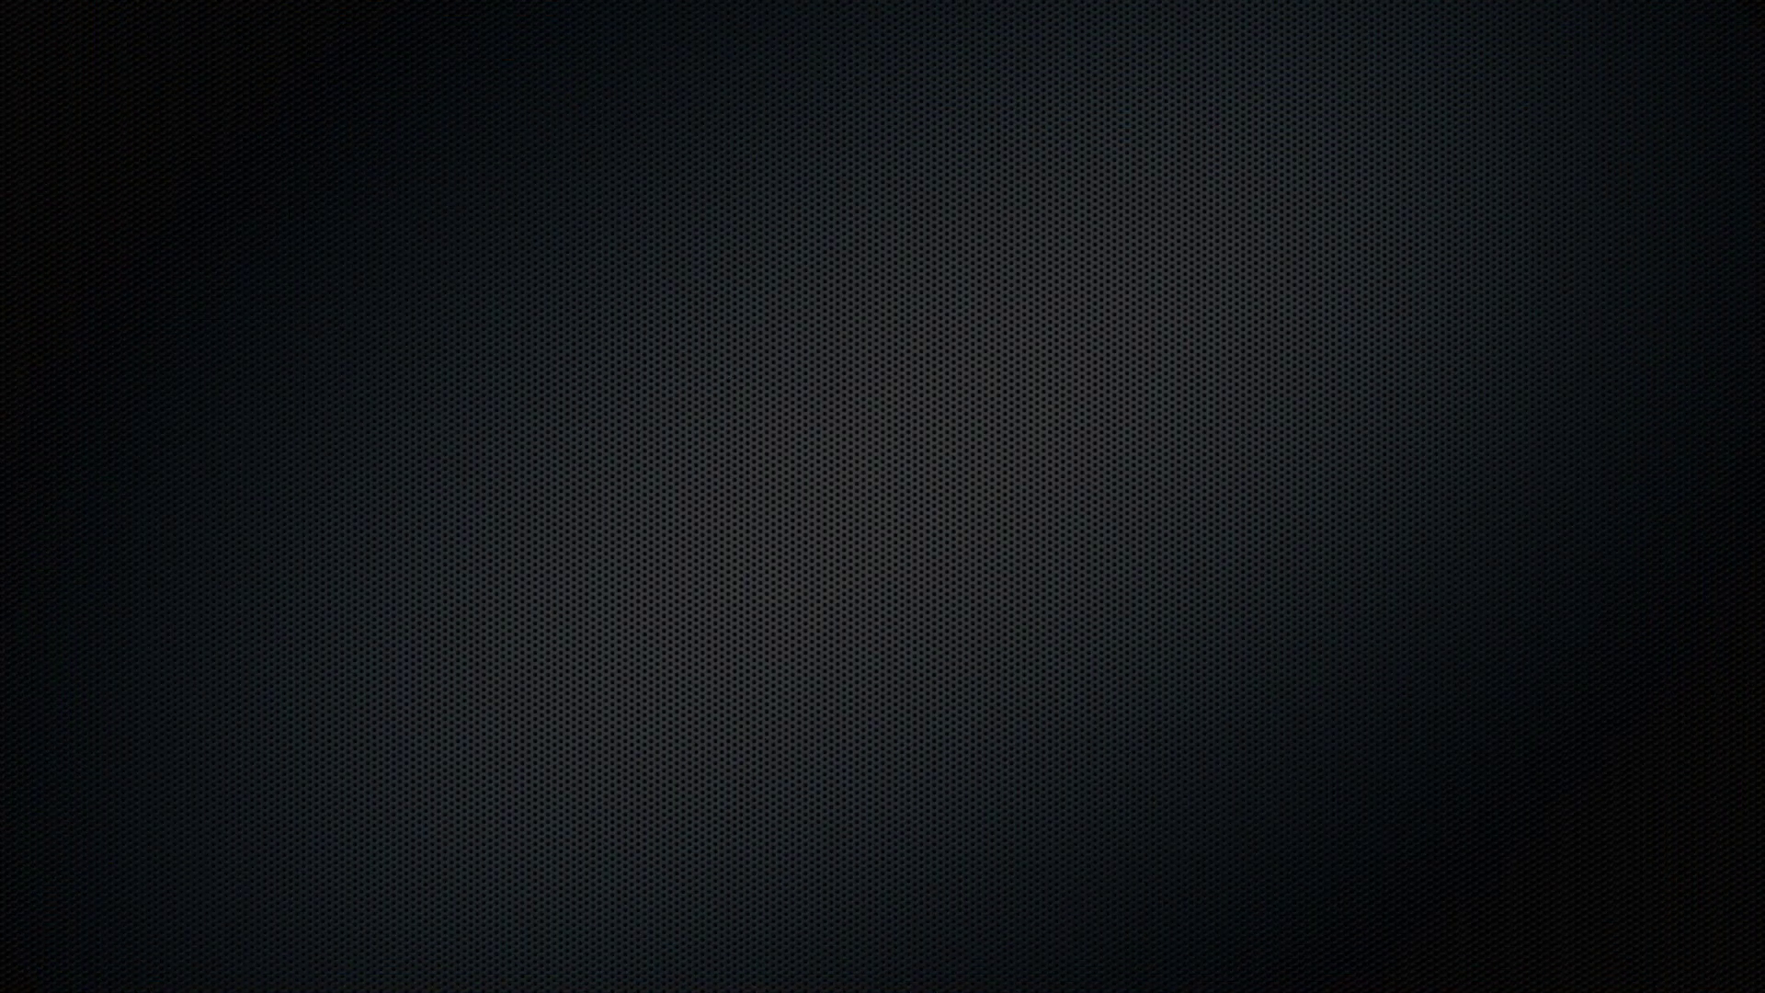